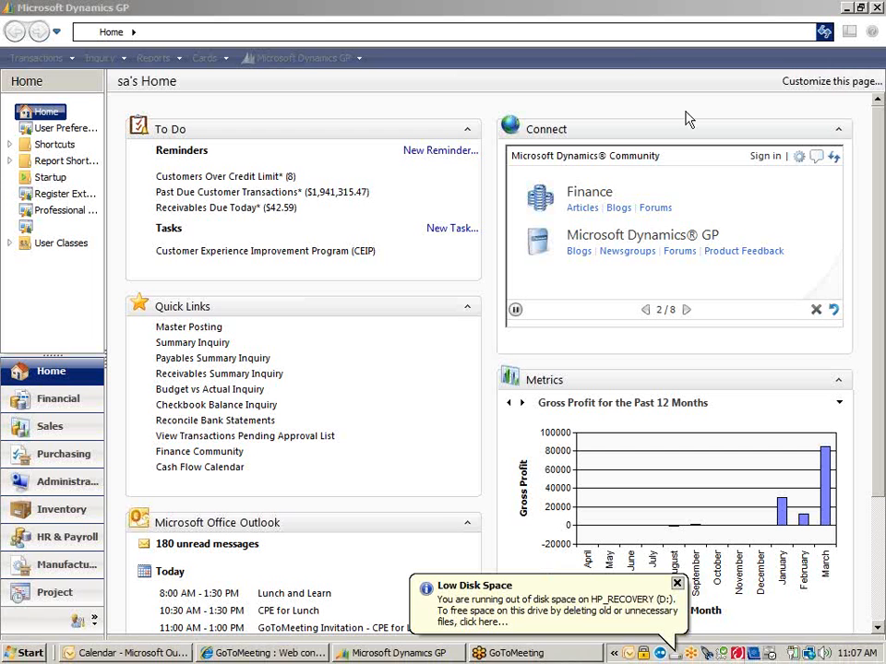
Open the Toolkit from the Professional Services Tools Library and proceed with its Recreate SQL Objects option.
click(676, 584)
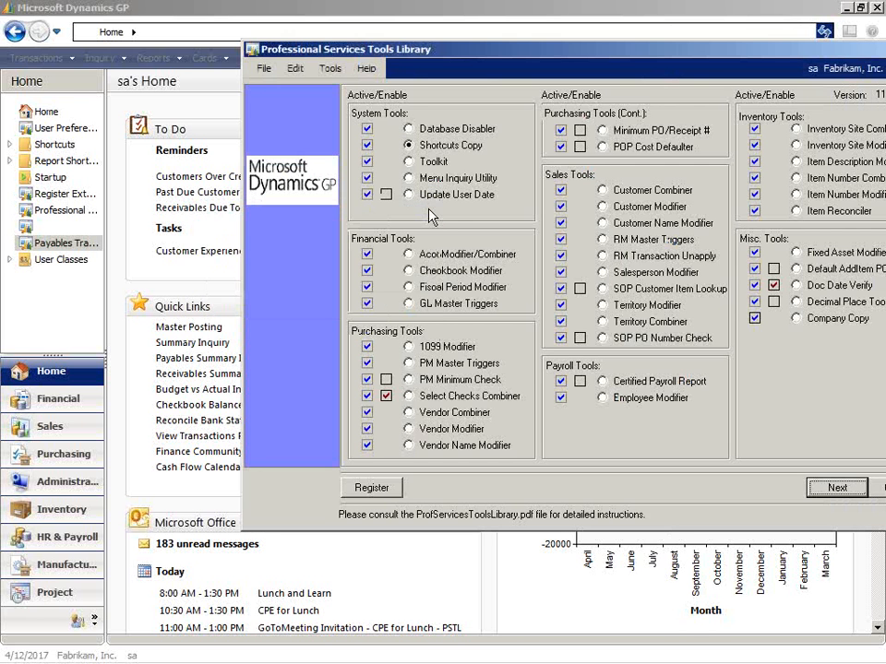
click(408, 162)
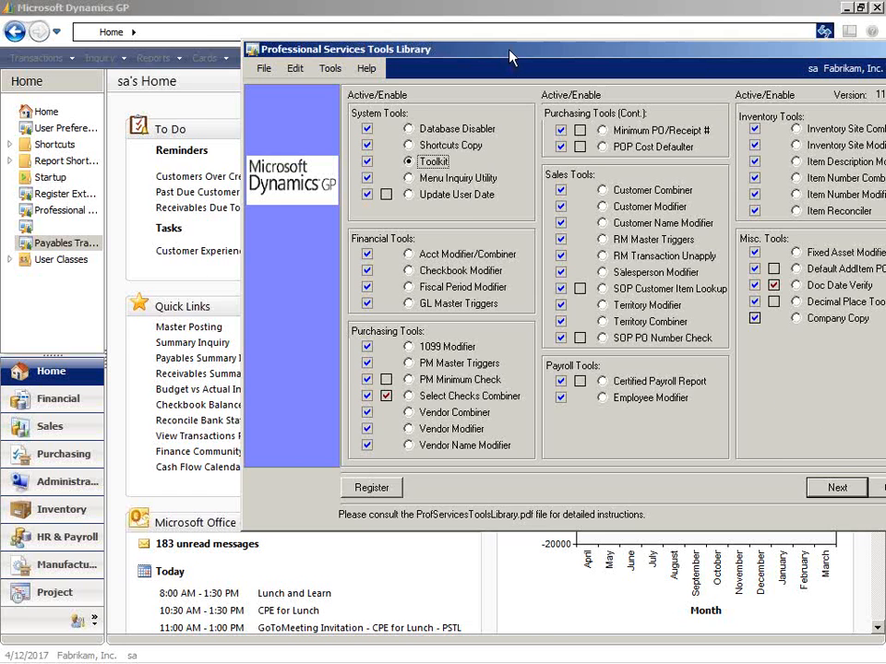
drag(512, 60, 397, 35)
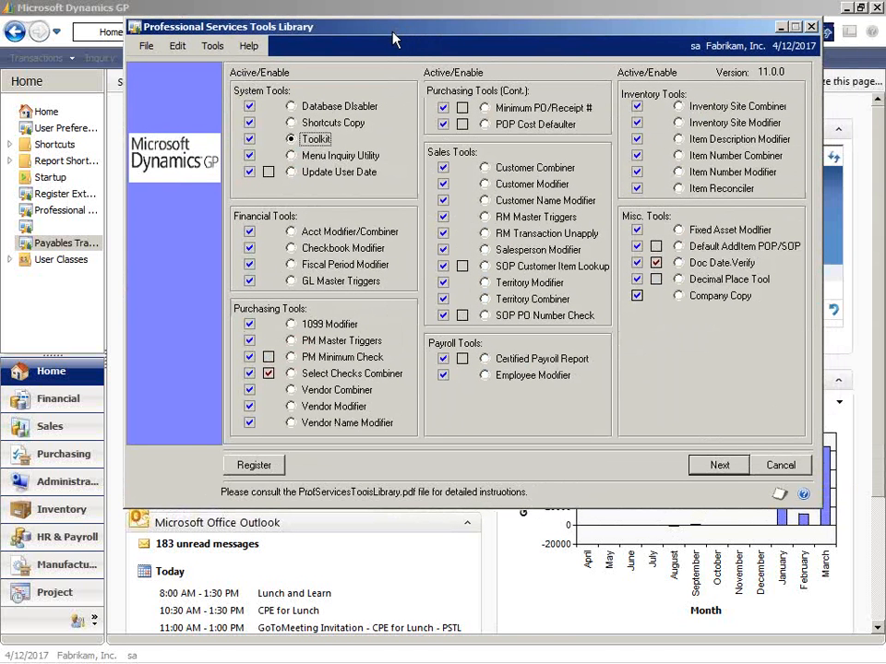
click(736, 467)
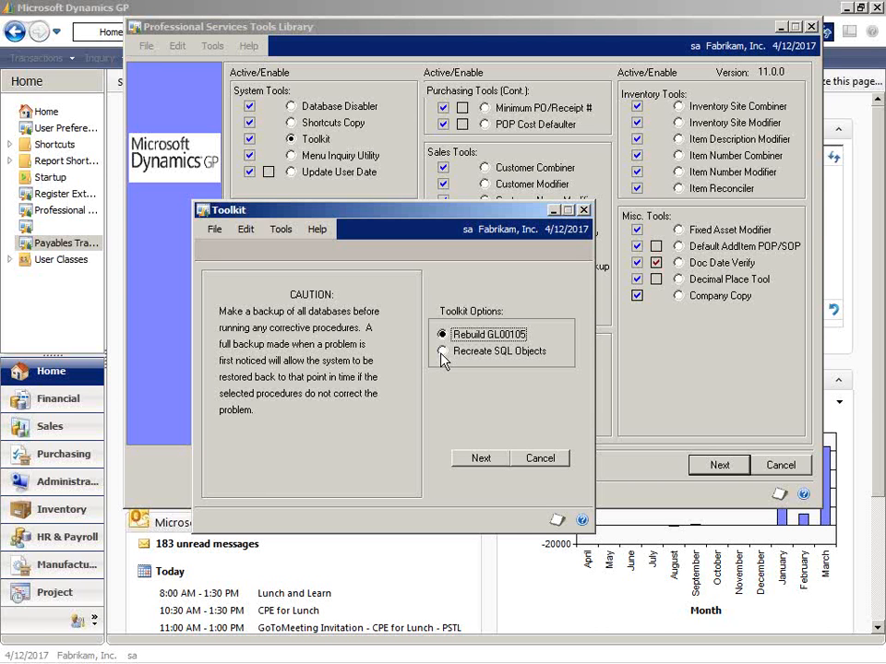
click(441, 351)
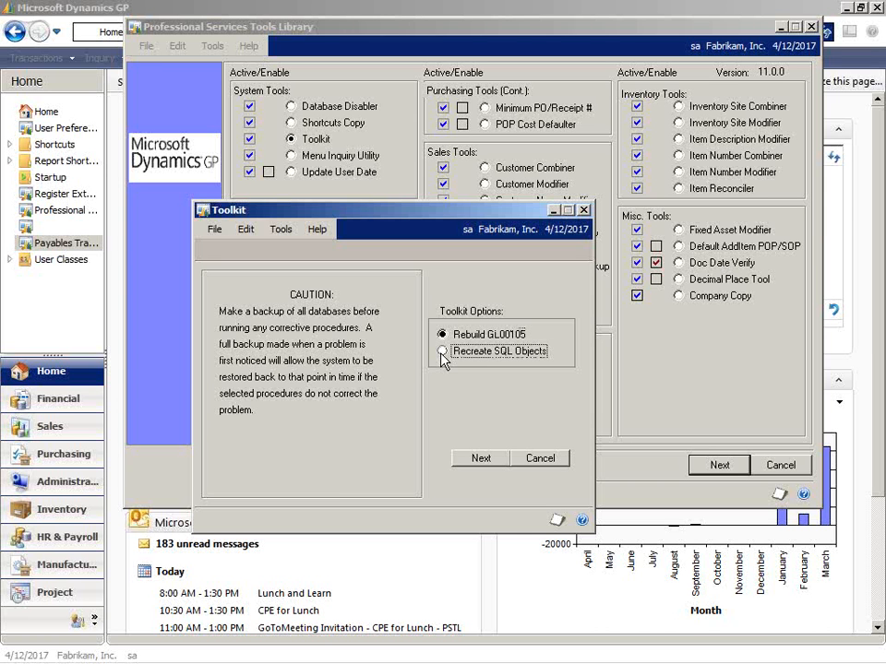
click(492, 459)
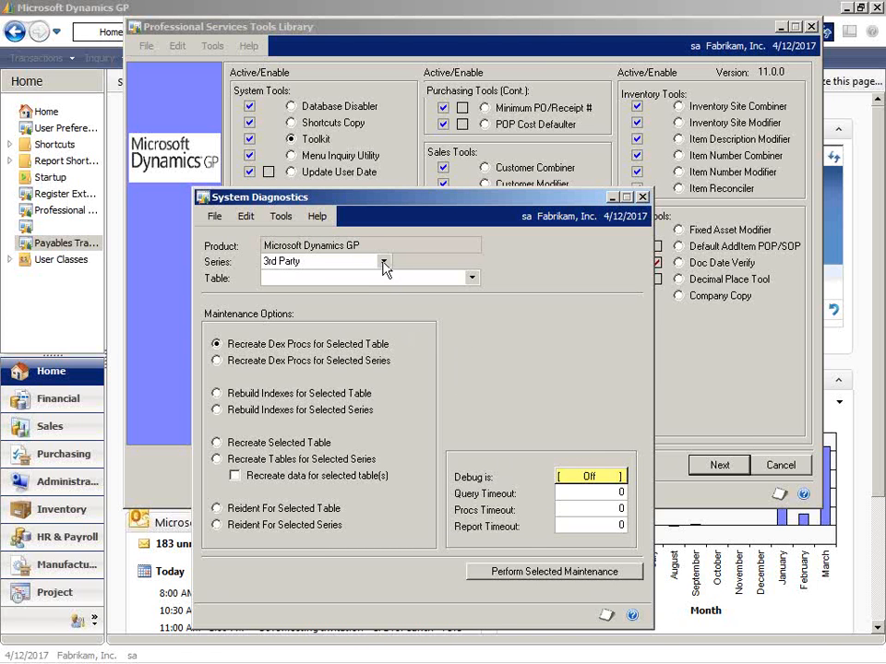
Review the available series in System Diagnostics without choosing one, and close both the diagnostics and Toolkit windows.
click(382, 263)
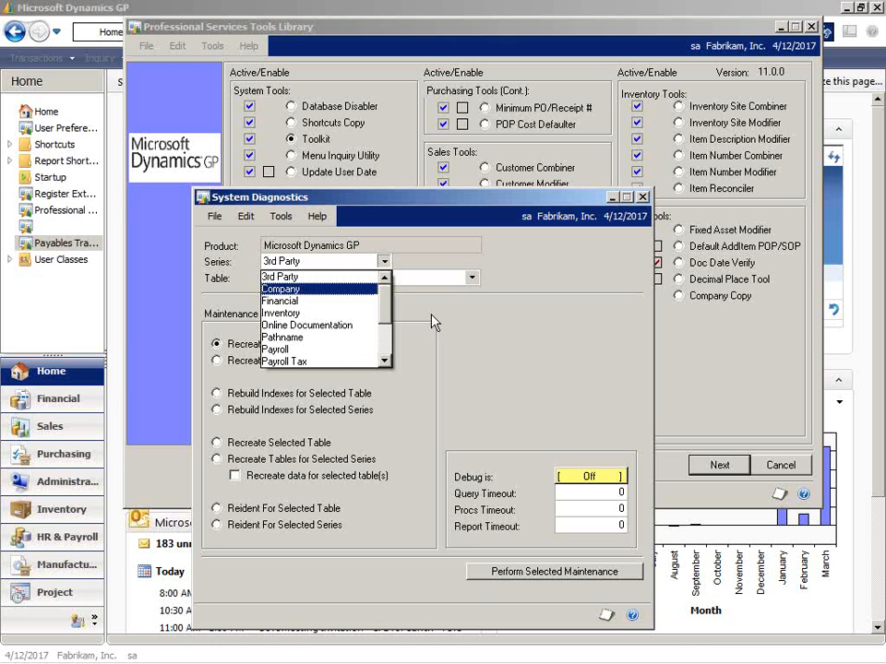
click(467, 434)
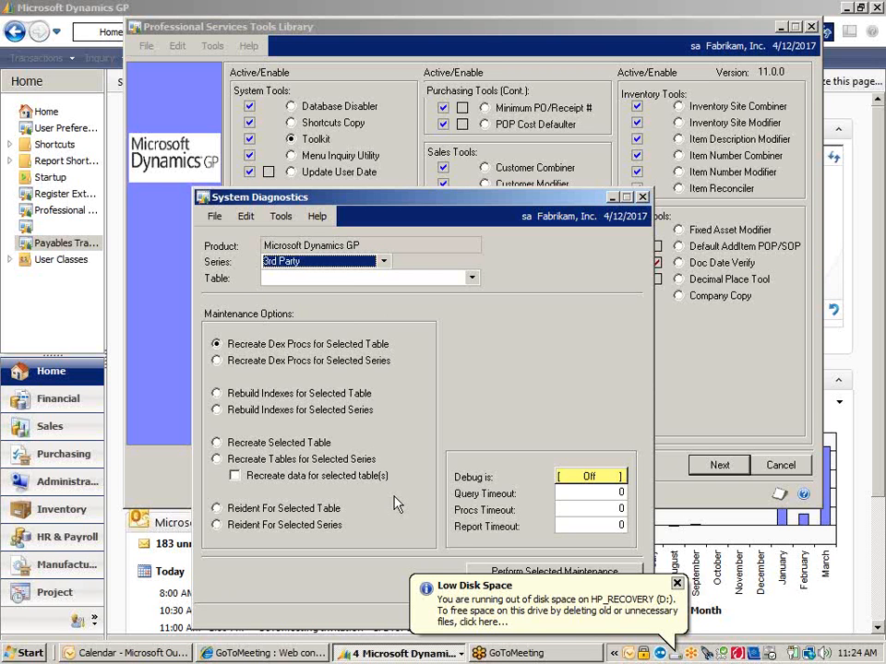
click(676, 583)
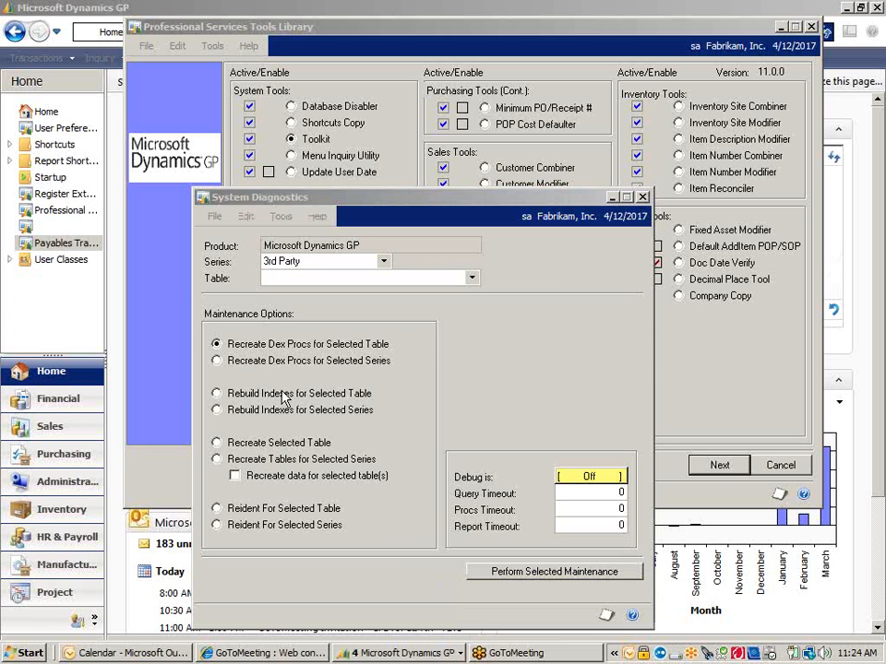
click(644, 199)
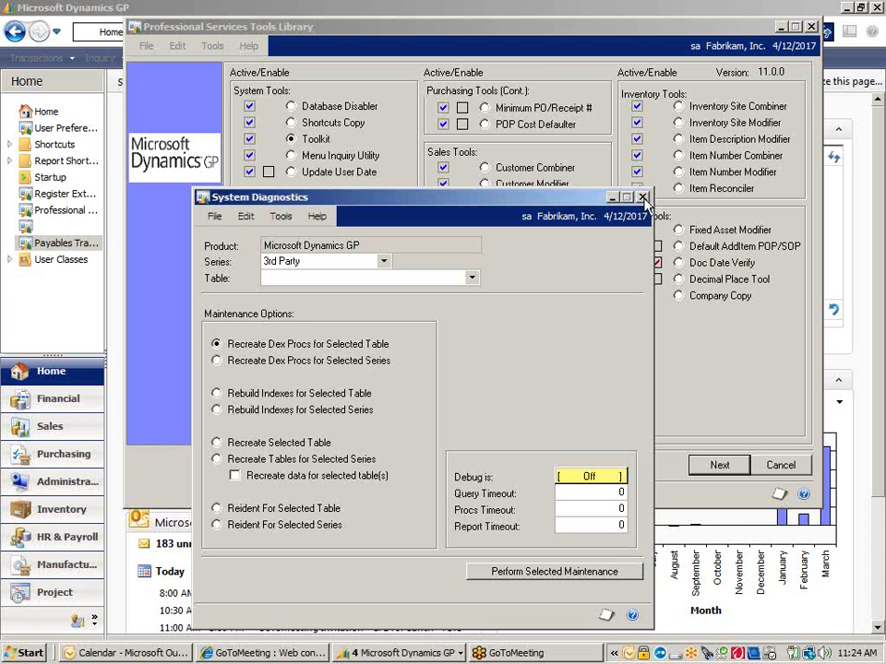
click(643, 199)
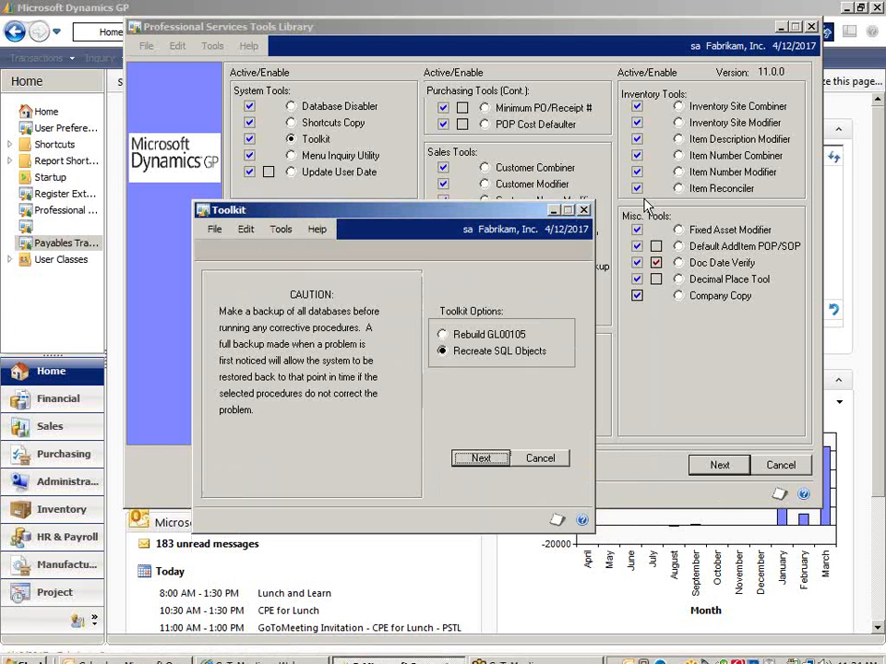
click(584, 211)
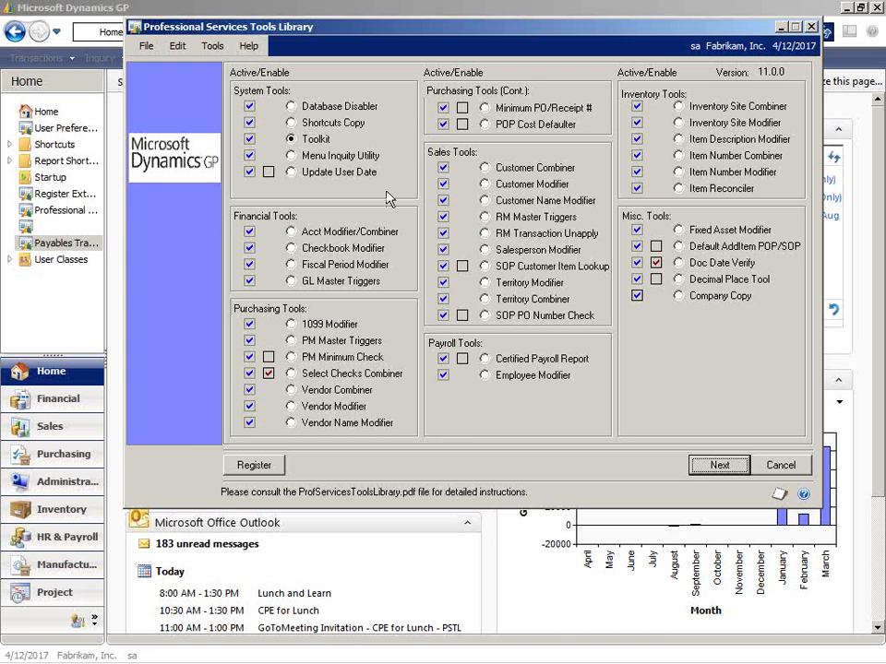
Open the Menu Inquiry Utility from the System Tools for a brief look and close it.
click(292, 155)
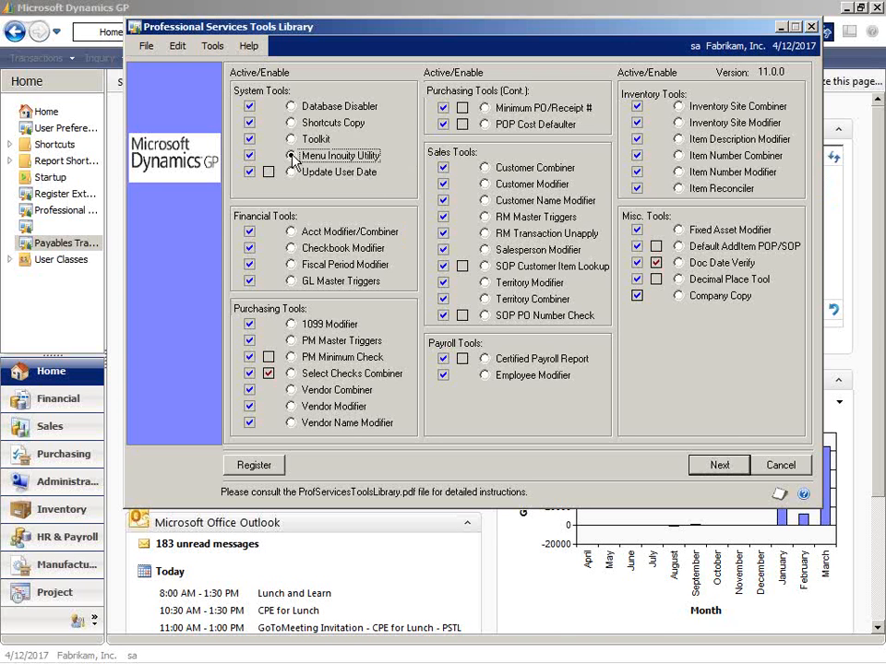
click(721, 467)
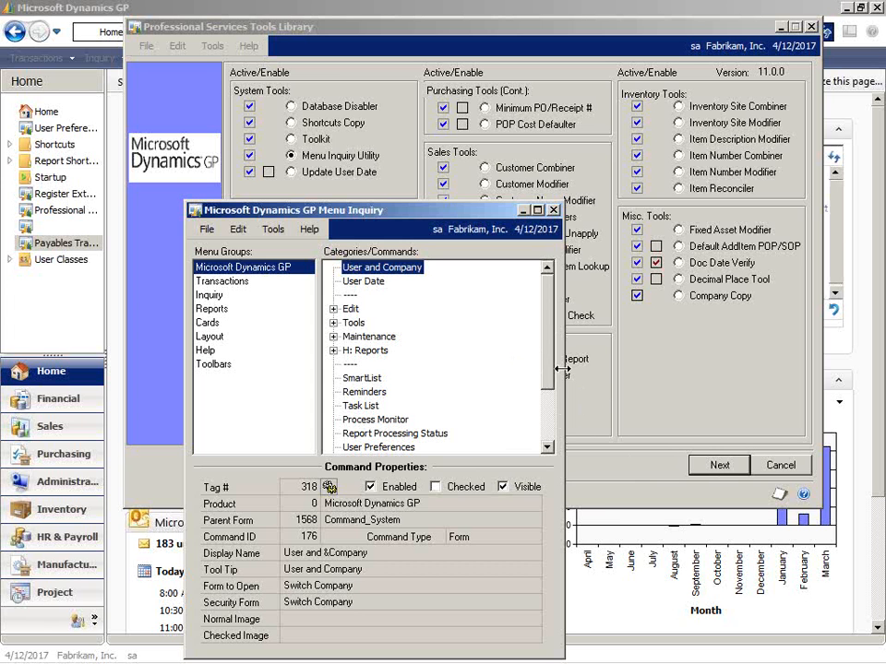
click(554, 210)
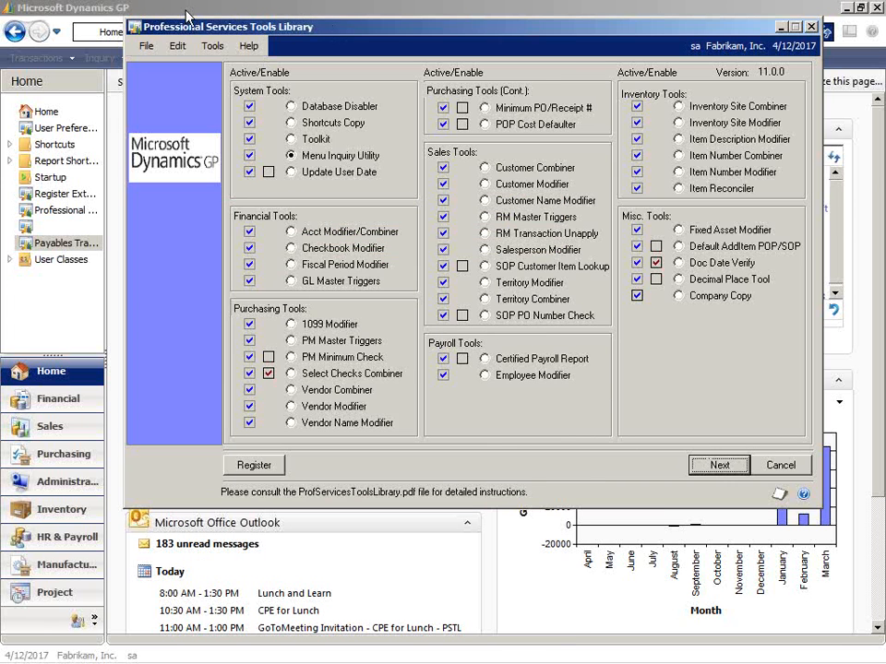
Browse the Cards menu's submenus, including Fixed Assets, Contract Administration, Service Call Management and Depot Management.
double_click(136, 26)
click(224, 59)
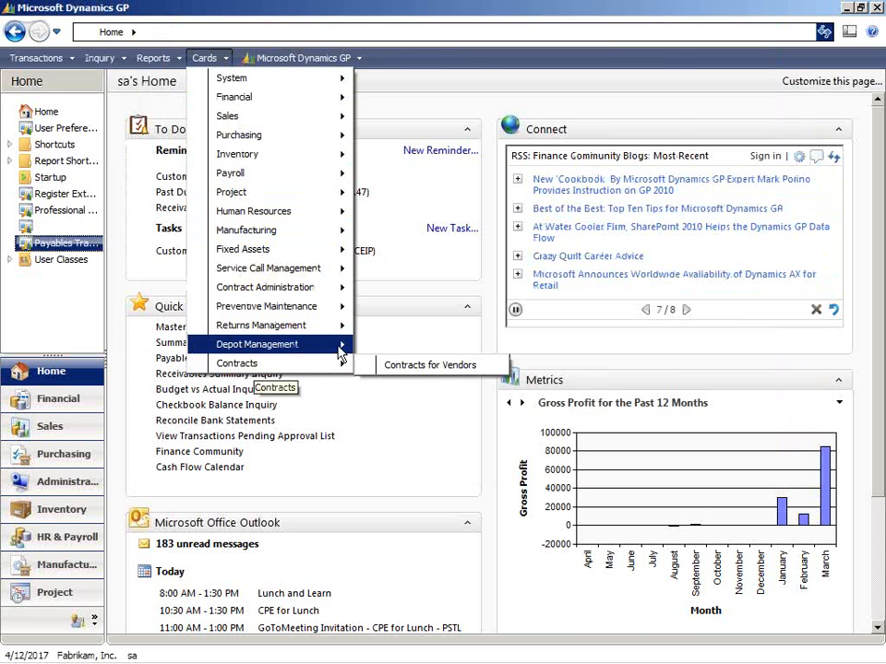
mouse_move(291, 248)
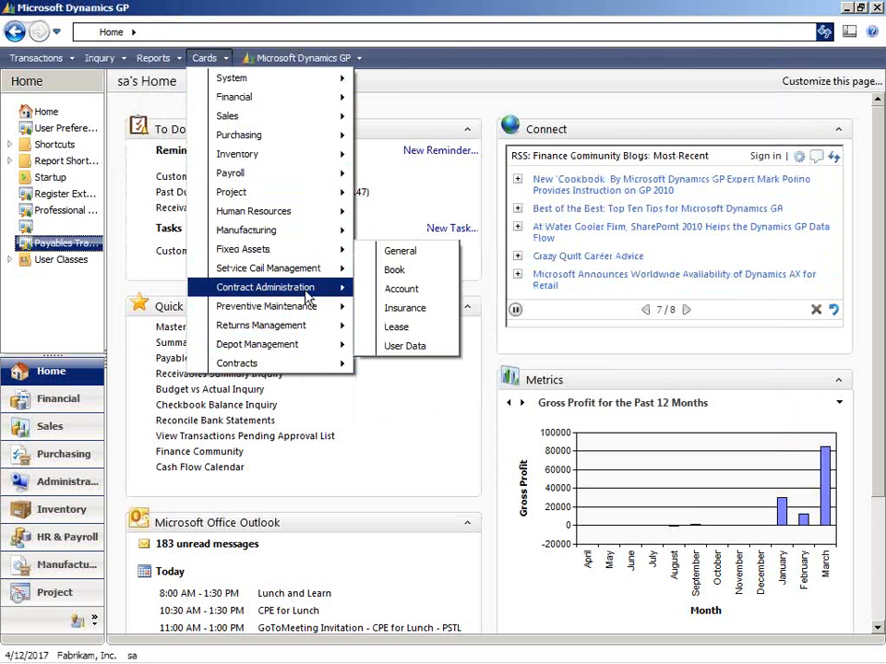
mouse_move(306, 289)
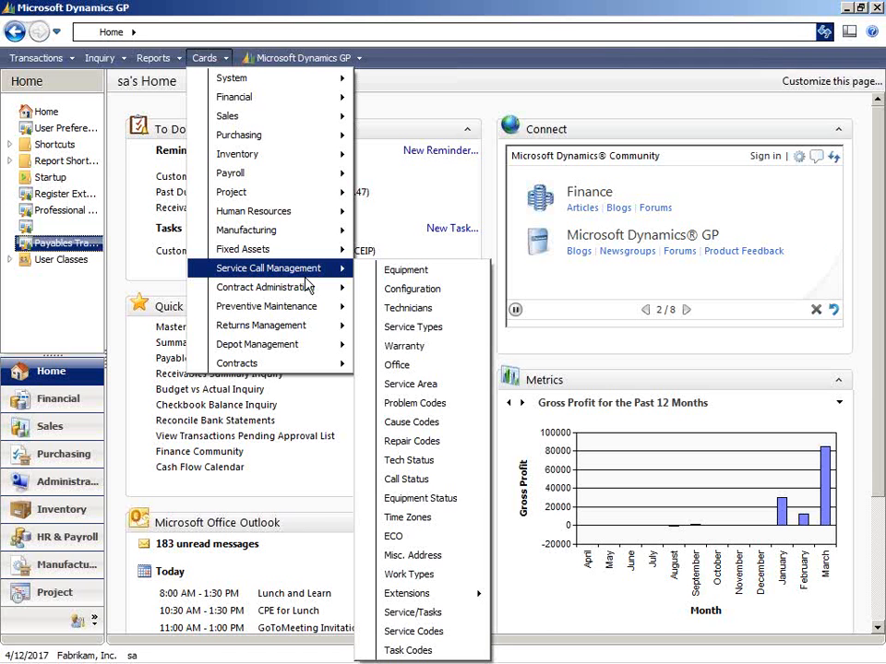
mouse_move(276, 344)
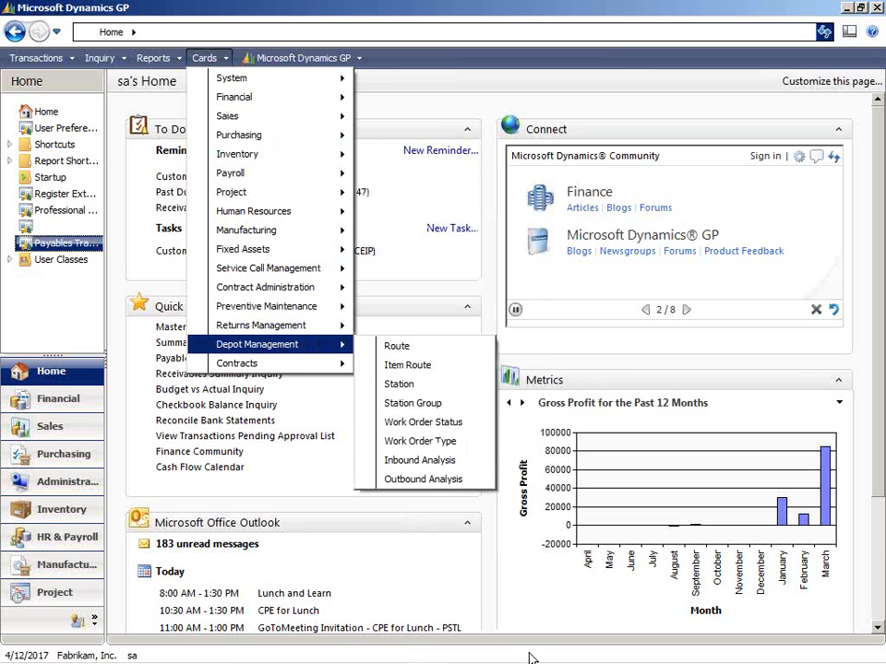
mouse_move(532, 661)
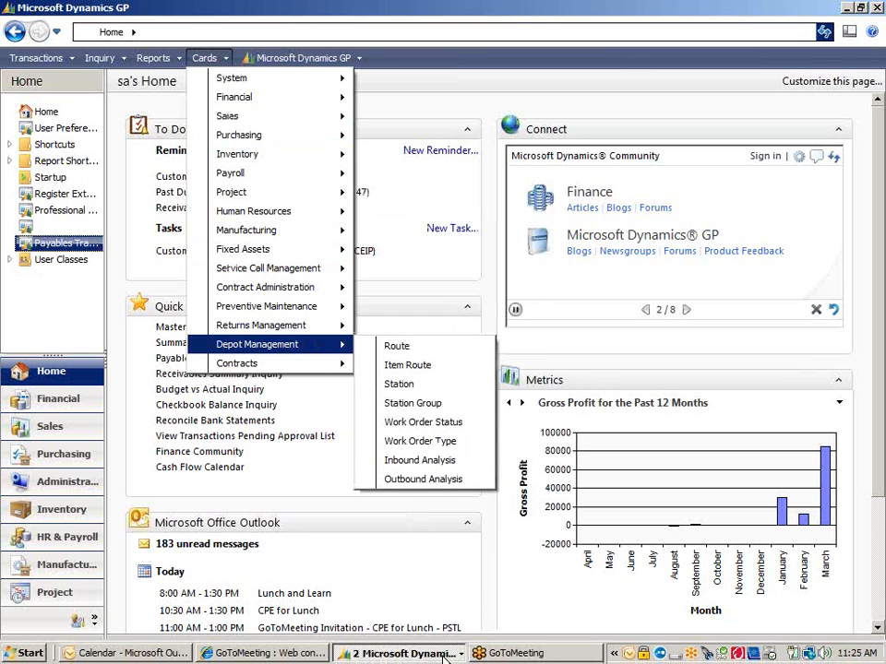
Inspect the command properties of Edit Purchase Orders under Transactions > Purchasing in the Menu Inquiry Utility, and close the utility.
click(443, 653)
click(406, 615)
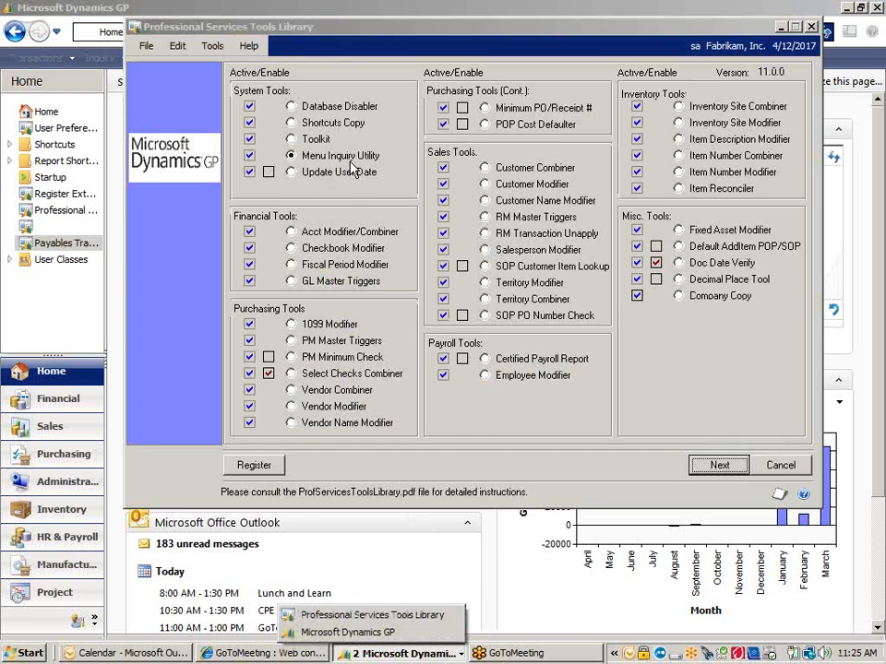
click(721, 467)
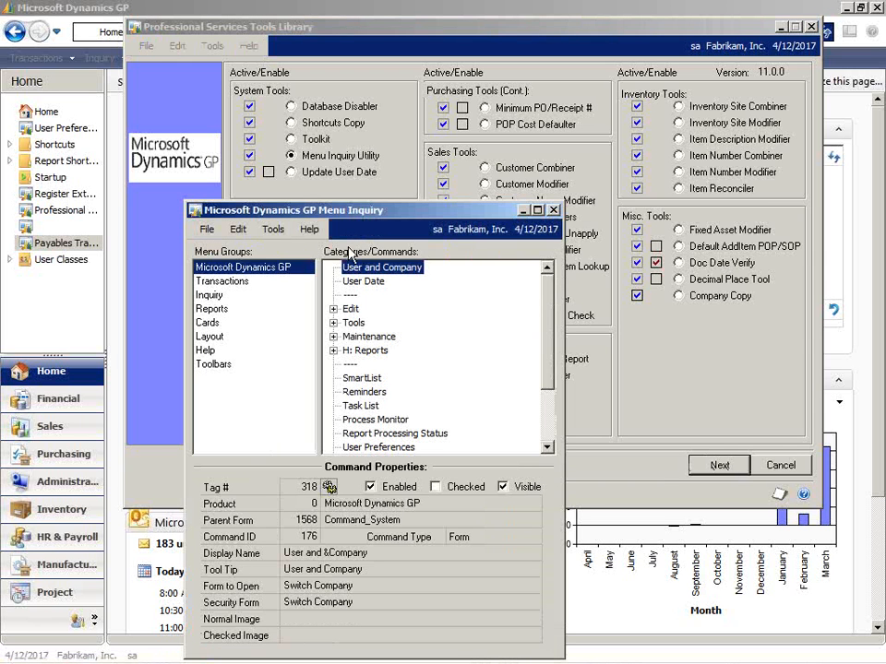
click(233, 283)
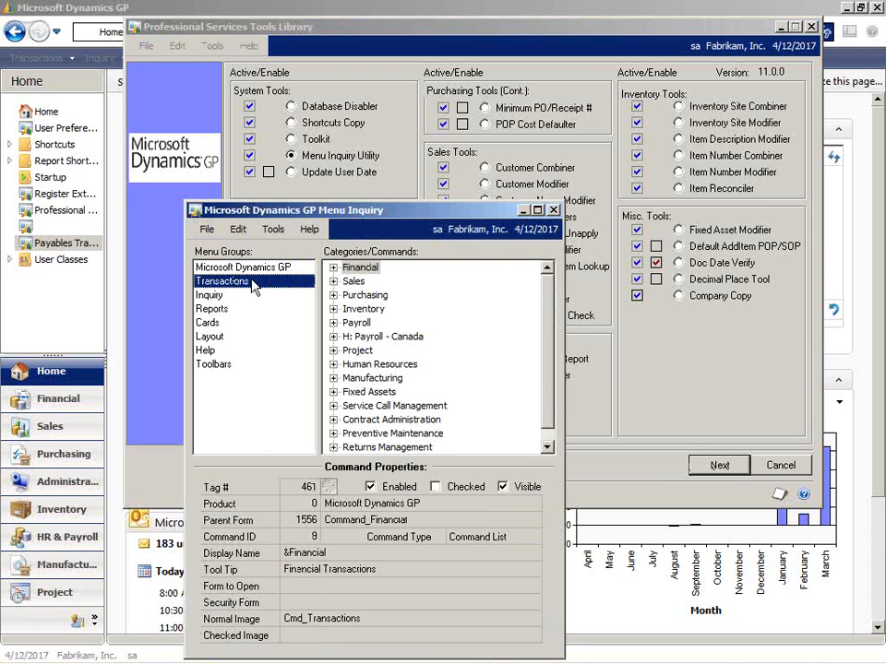
click(334, 295)
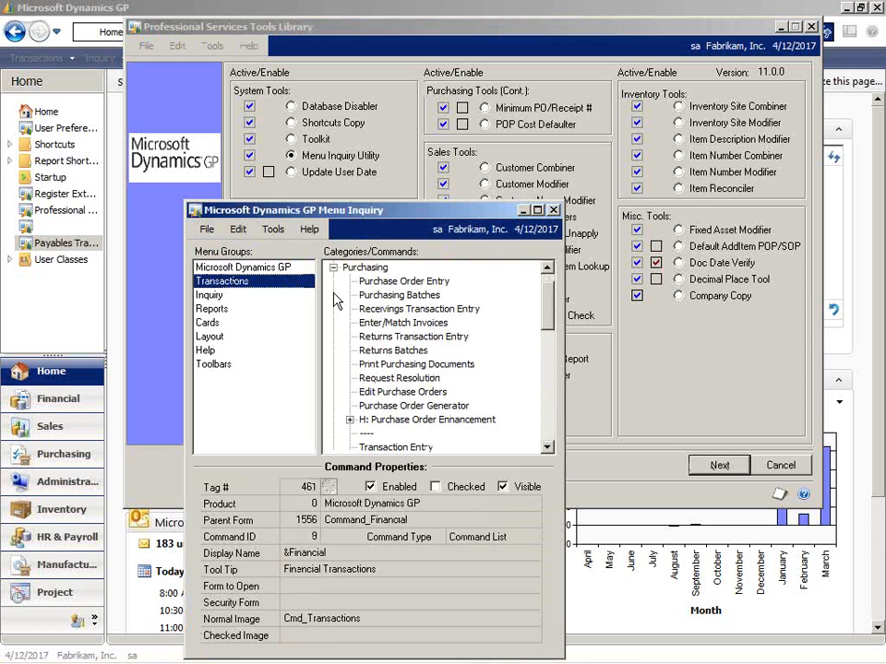
click(426, 395)
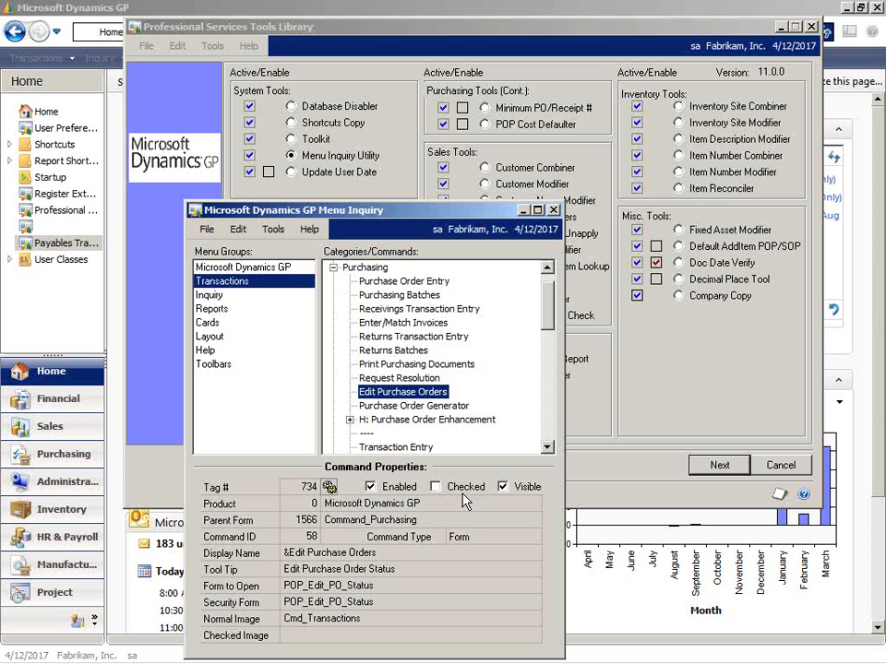
click(374, 489)
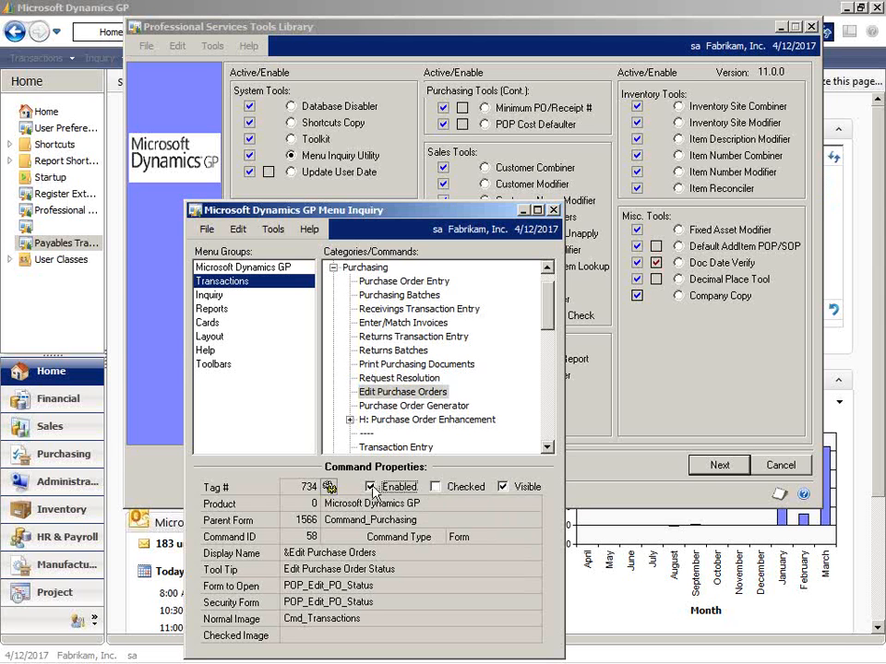
click(434, 488)
click(554, 212)
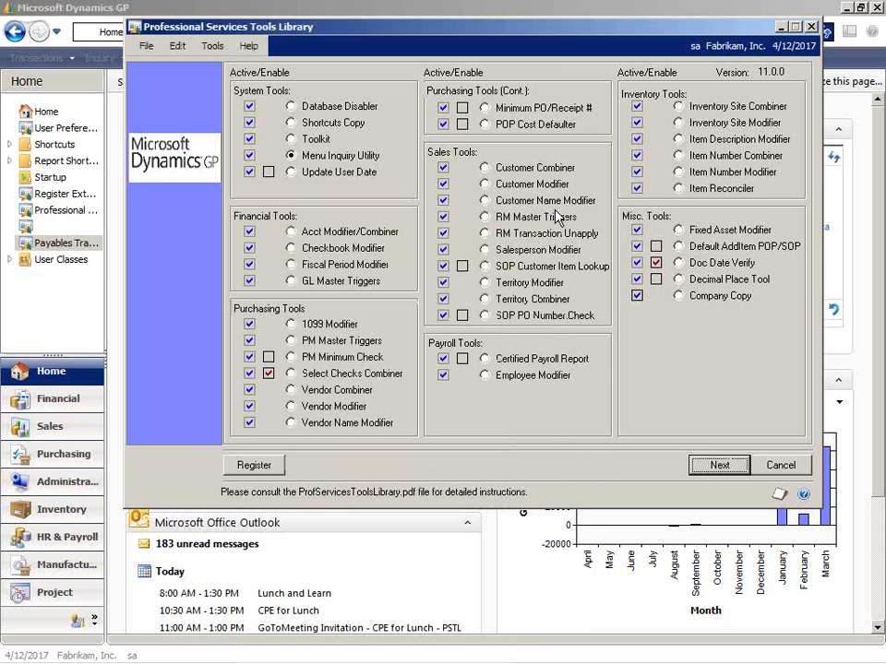
Select the Update User Date tool, enable it, and disable it again.
click(291, 173)
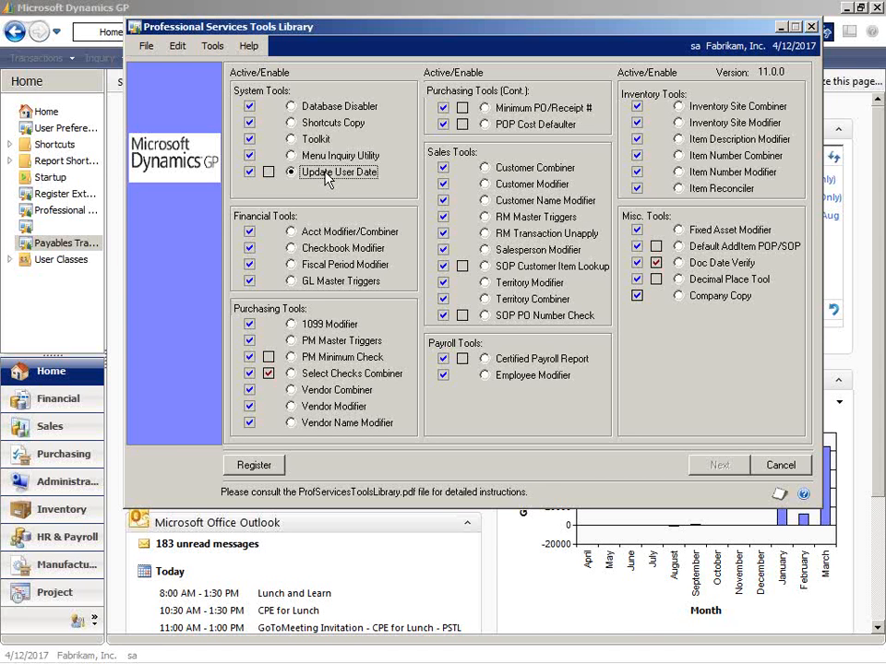
click(267, 173)
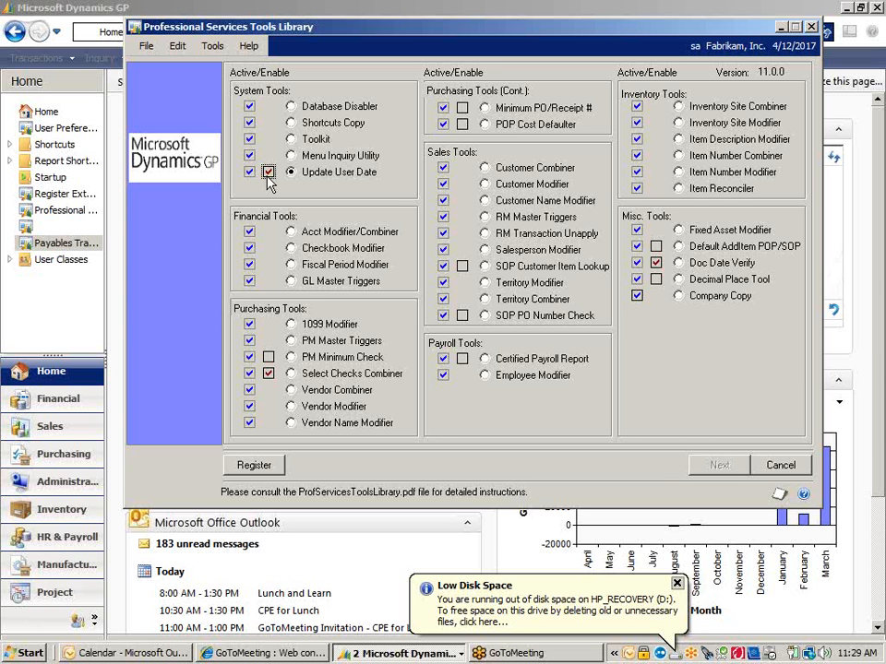
click(268, 173)
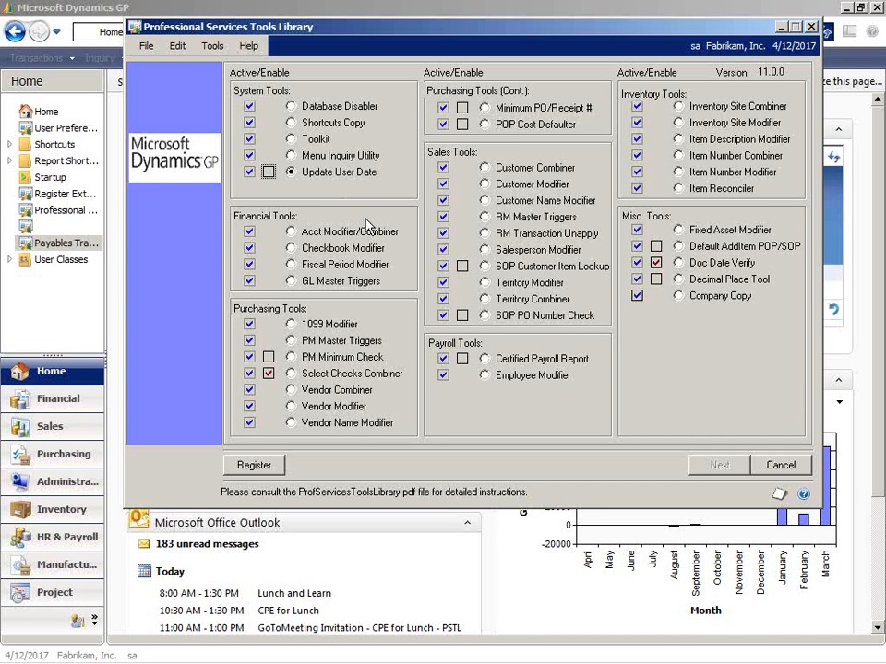
Open the Account Modifier/Combiner and choose the Savings account as the account number to convert.
click(292, 232)
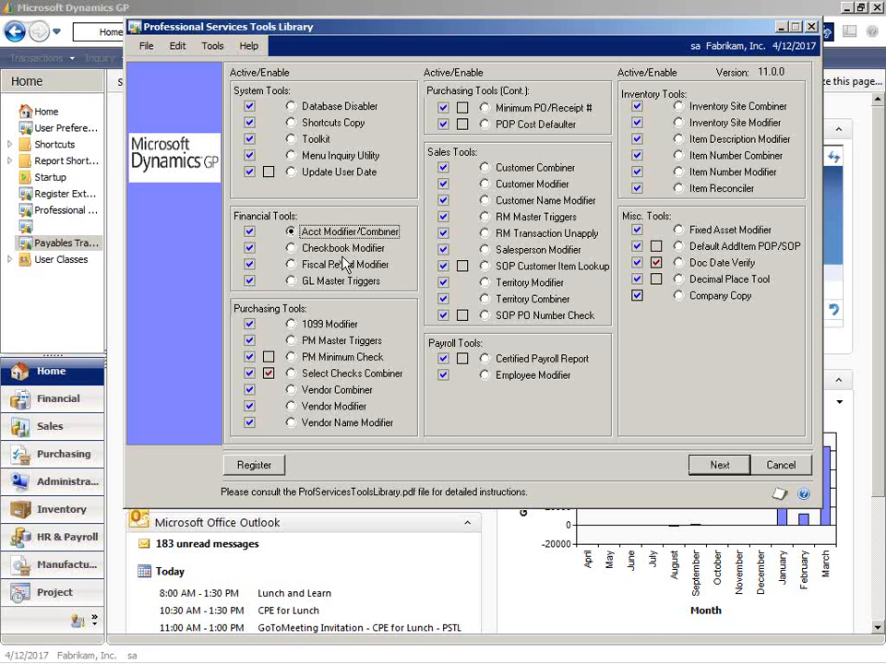
click(718, 466)
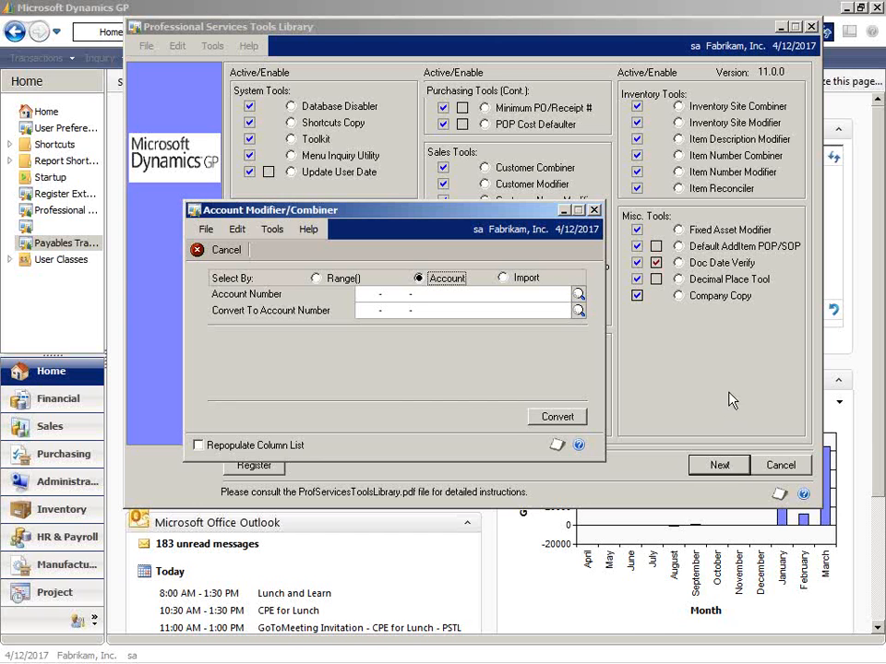
click(578, 293)
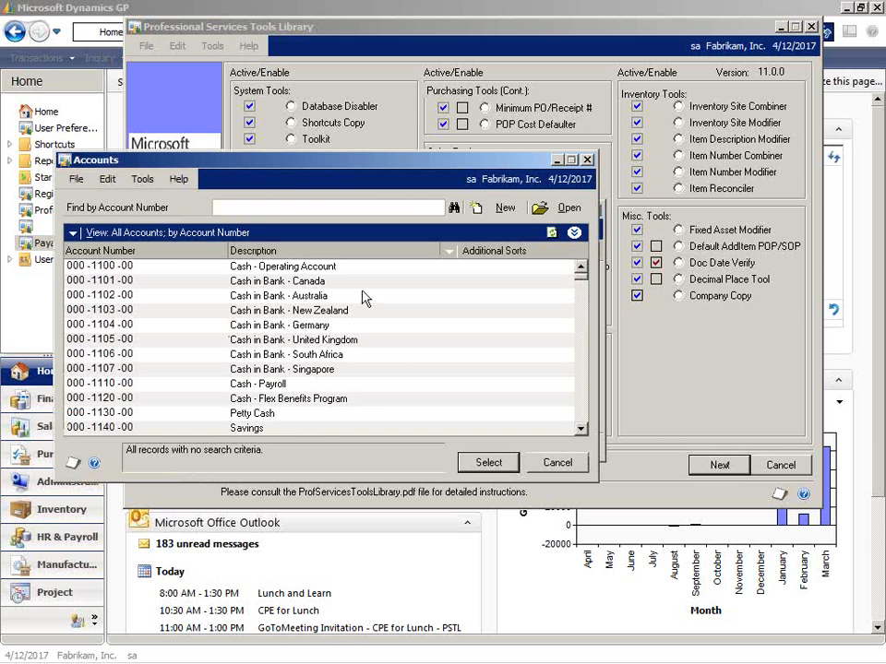
click(306, 430)
click(488, 464)
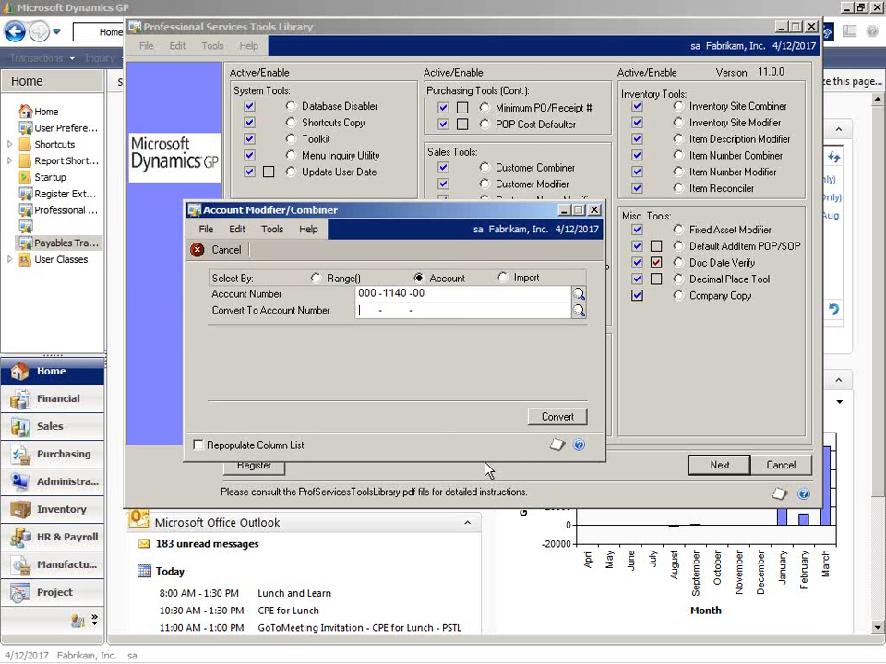
Choose the Petty Cash account as the account number to convert to.
click(430, 310)
click(578, 311)
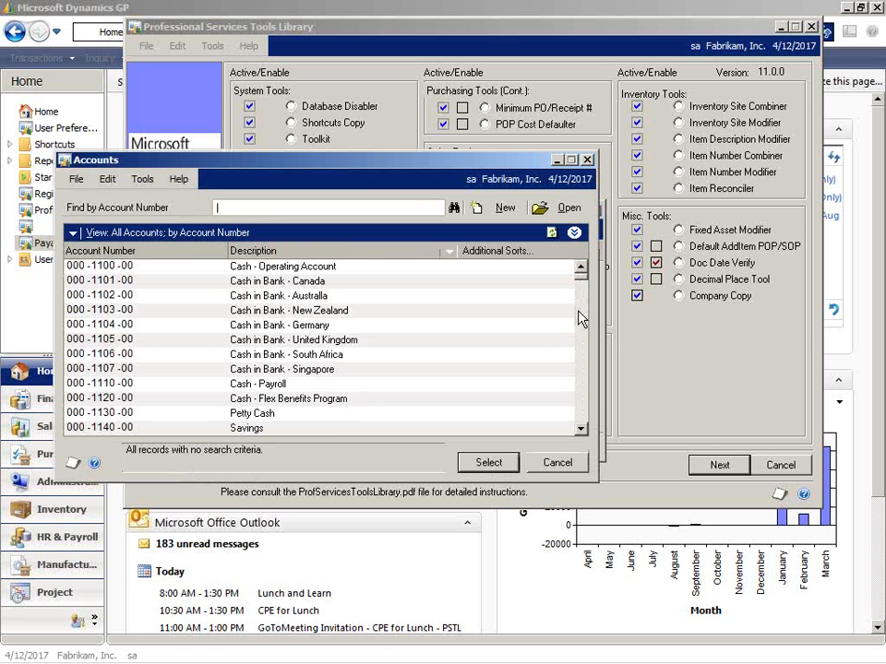
click(348, 415)
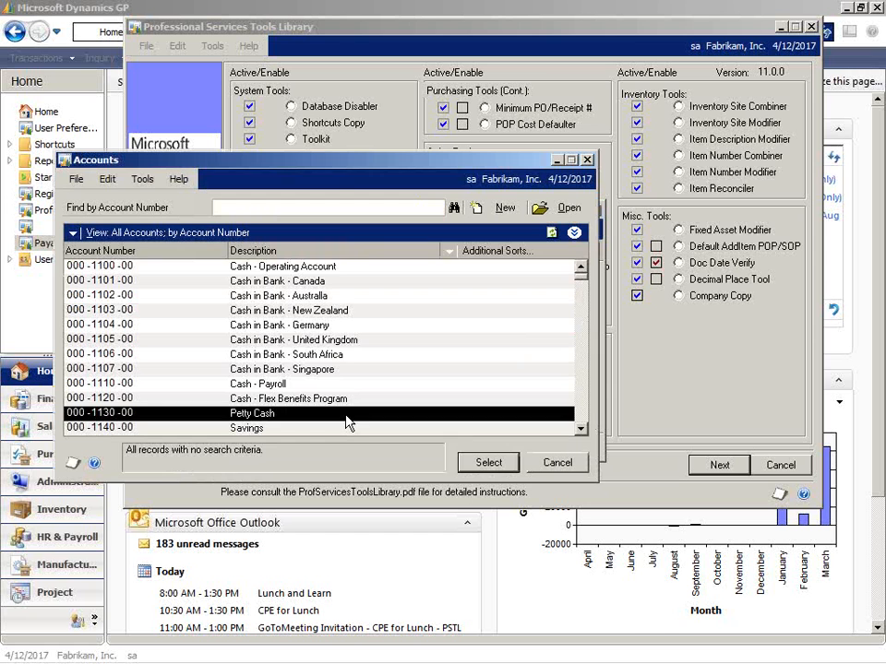
click(488, 462)
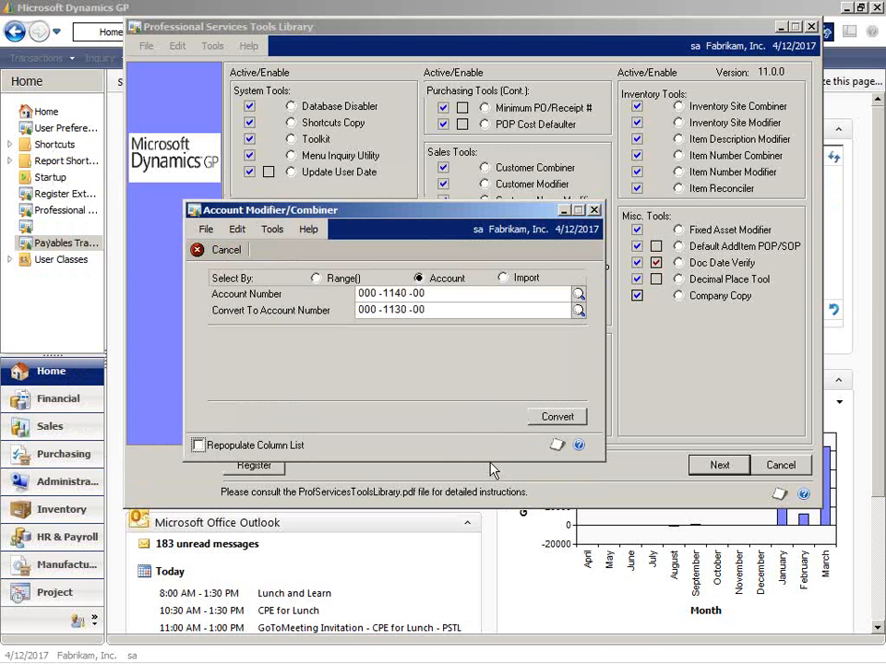
Look up the Savings and Petty Cash accounts in the account list, and leave it without choosing one.
click(579, 295)
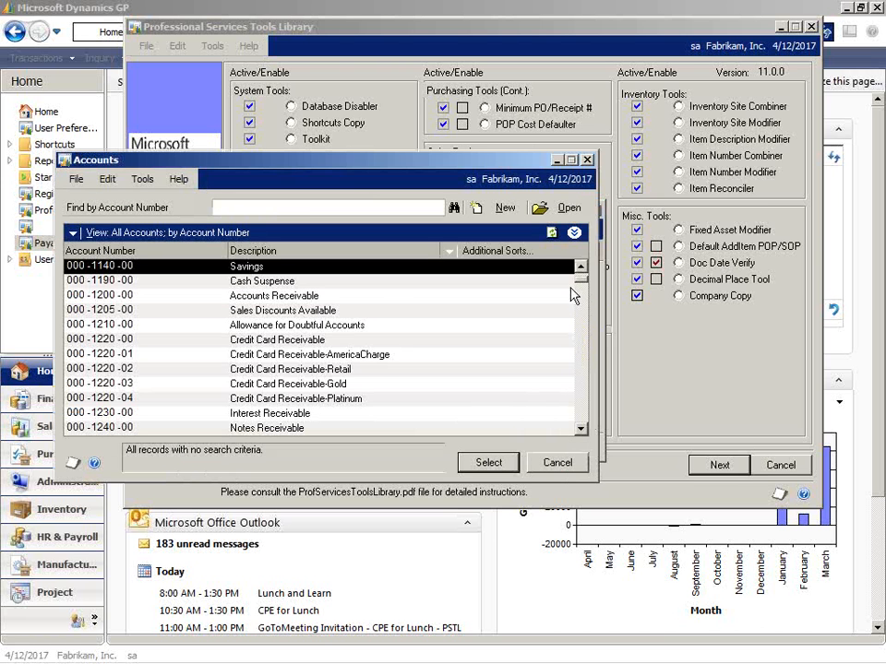
click(580, 268)
click(580, 269)
click(581, 269)
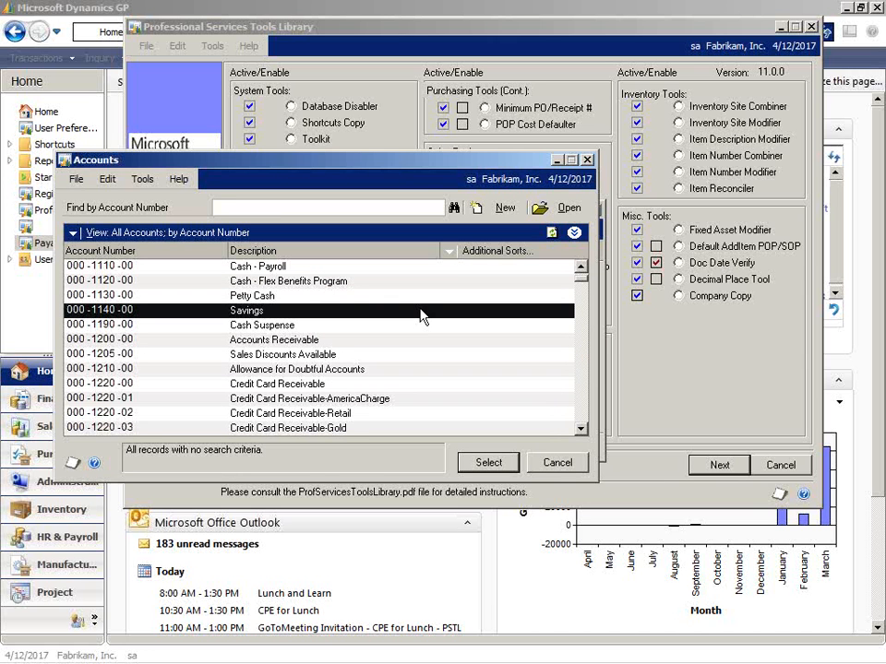
click(355, 295)
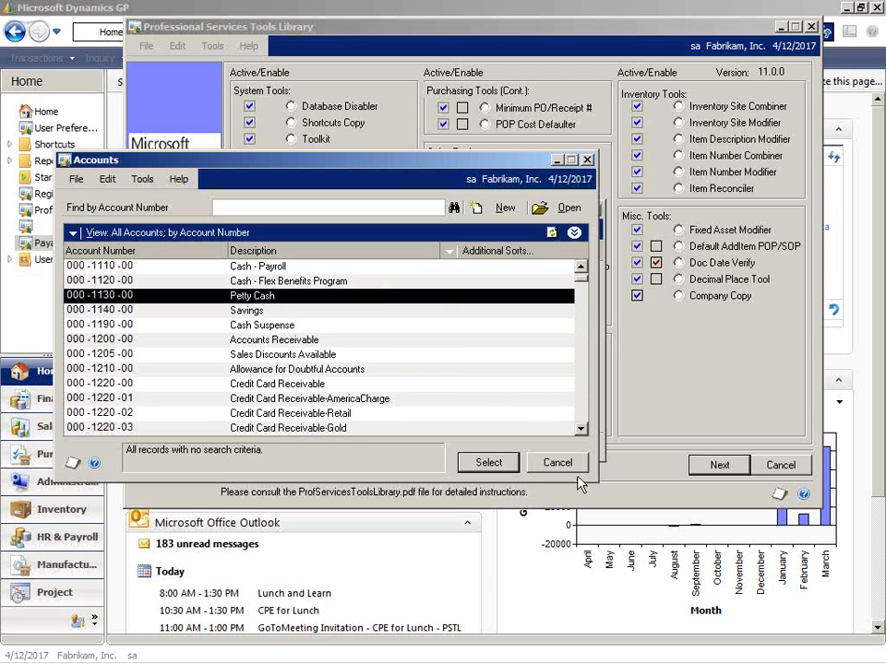
click(555, 463)
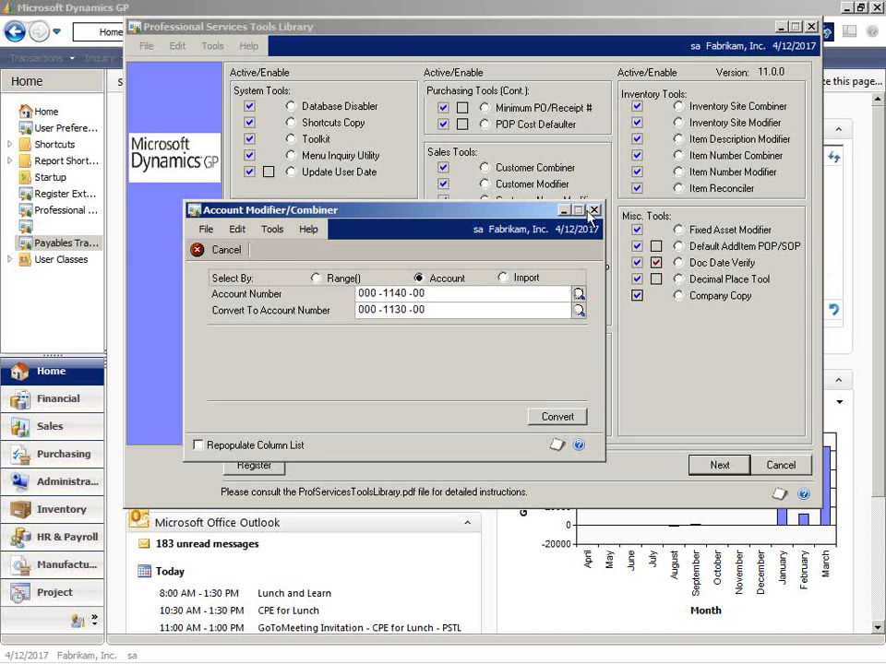
Open the financial Summary Inquiry from the main window and display the Savings account for the year 2014.
click(337, 11)
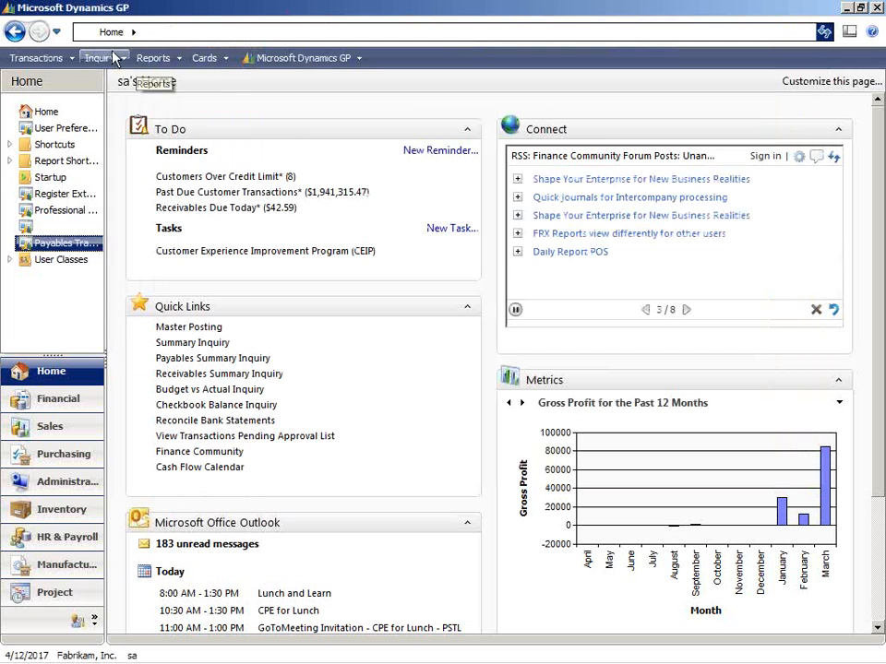
click(98, 57)
mouse_move(145, 102)
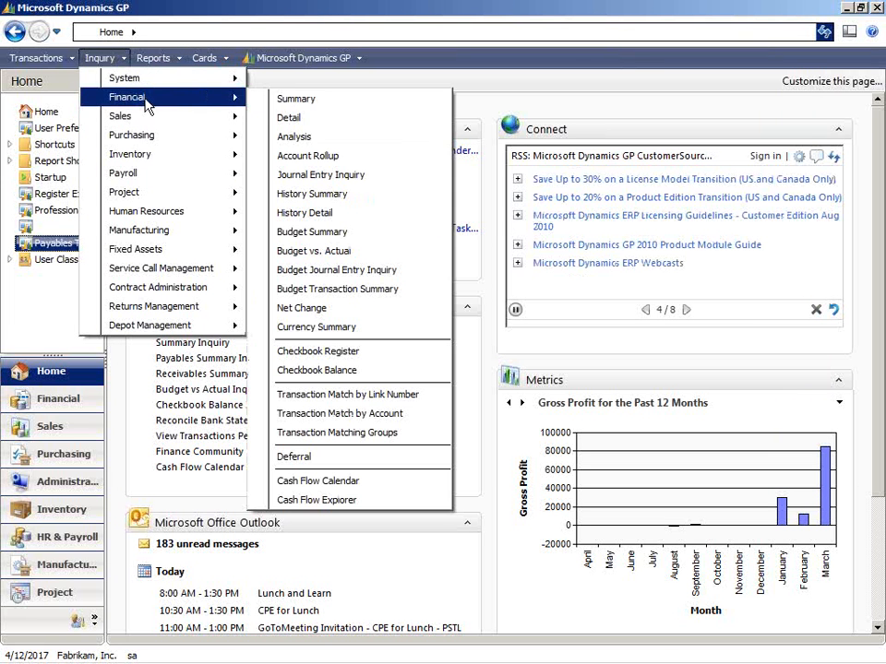
click(327, 104)
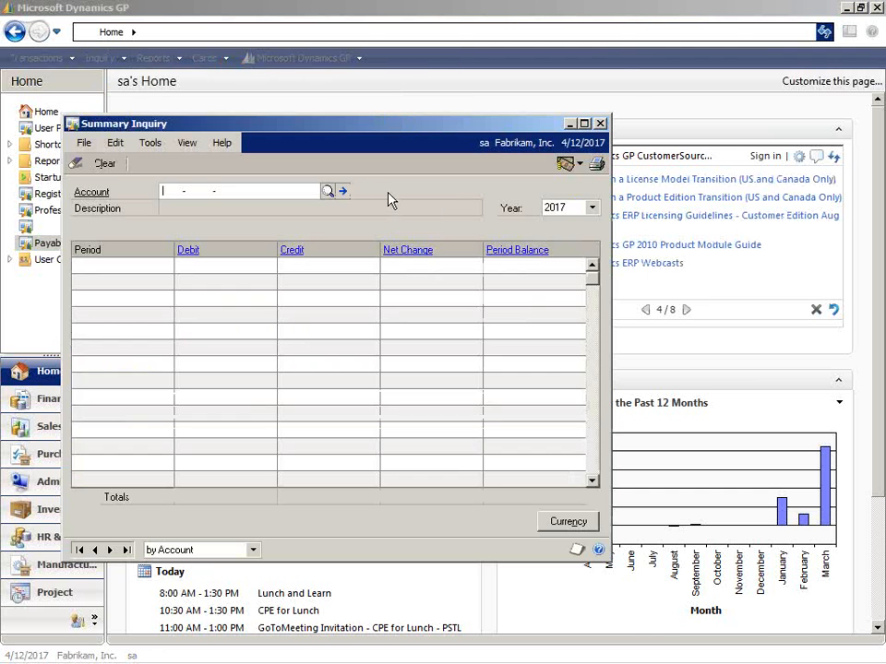
click(330, 190)
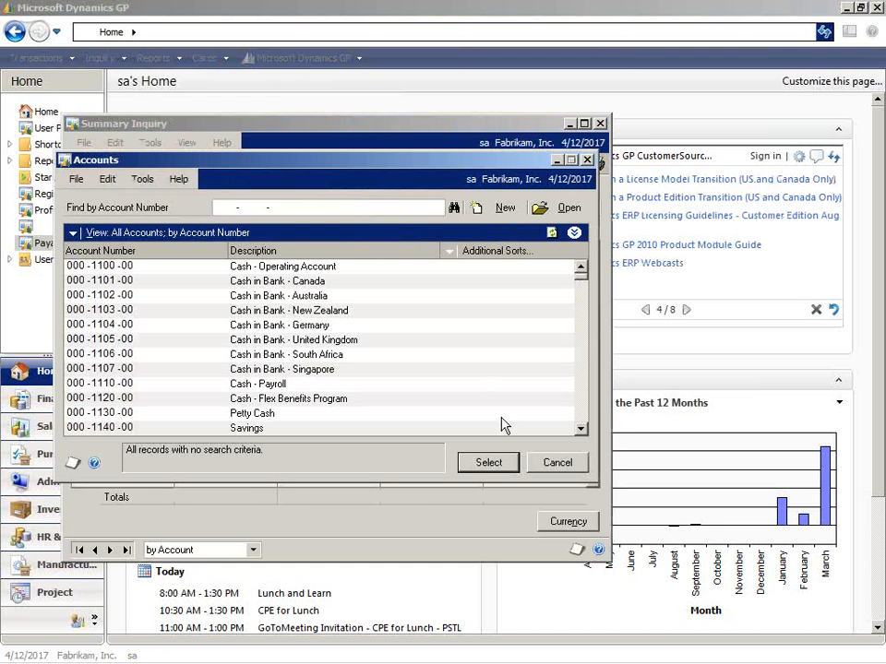
double_click(367, 430)
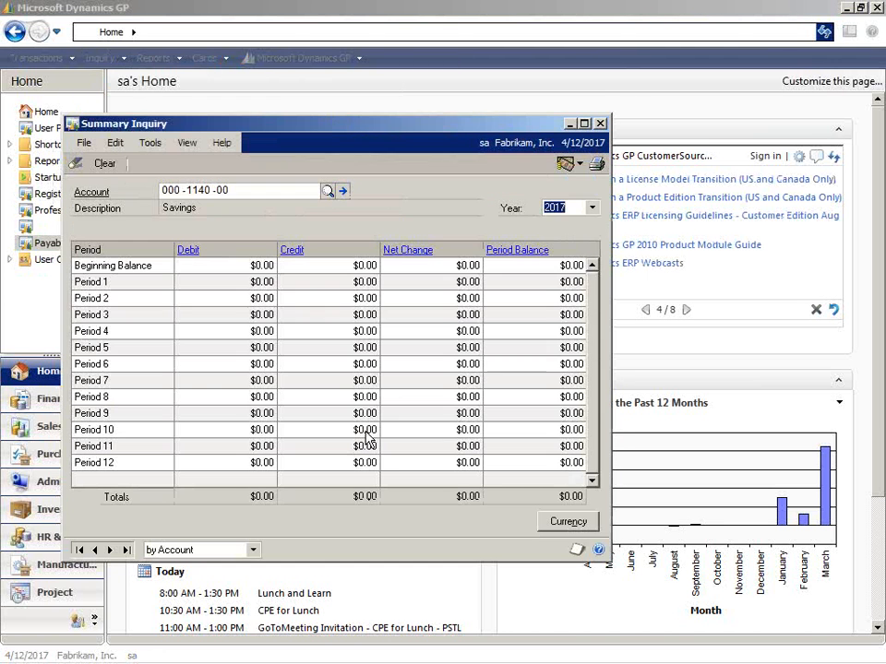
click(592, 208)
click(580, 220)
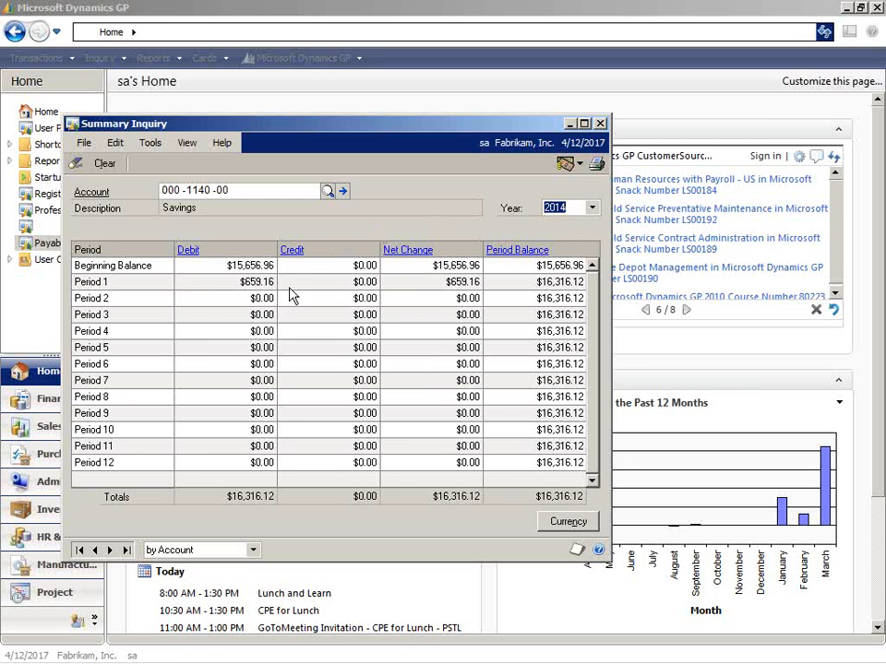
Drill into the Savings account's Period 1 detail, view its journal entry, and close both detail windows.
click(274, 281)
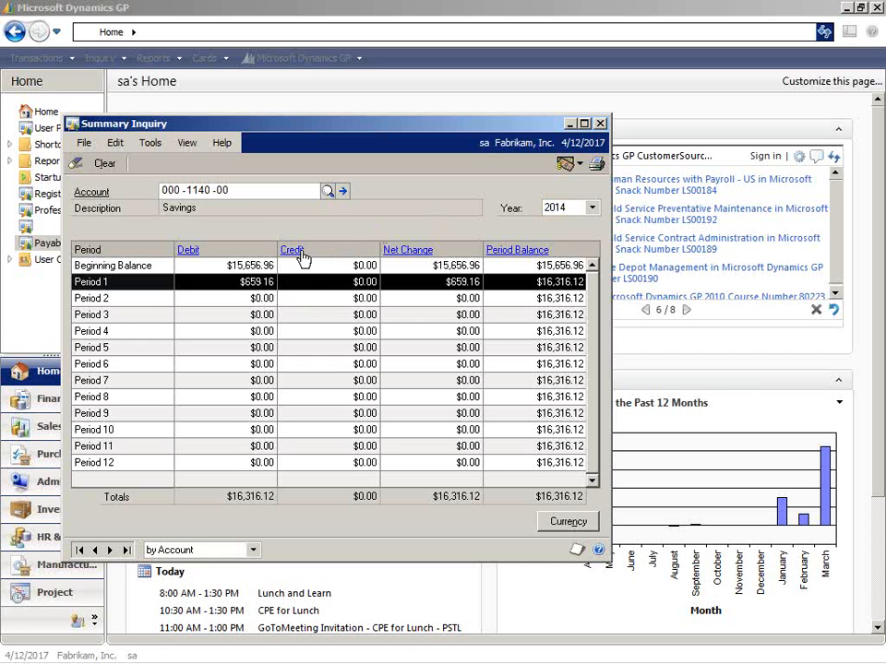
click(300, 252)
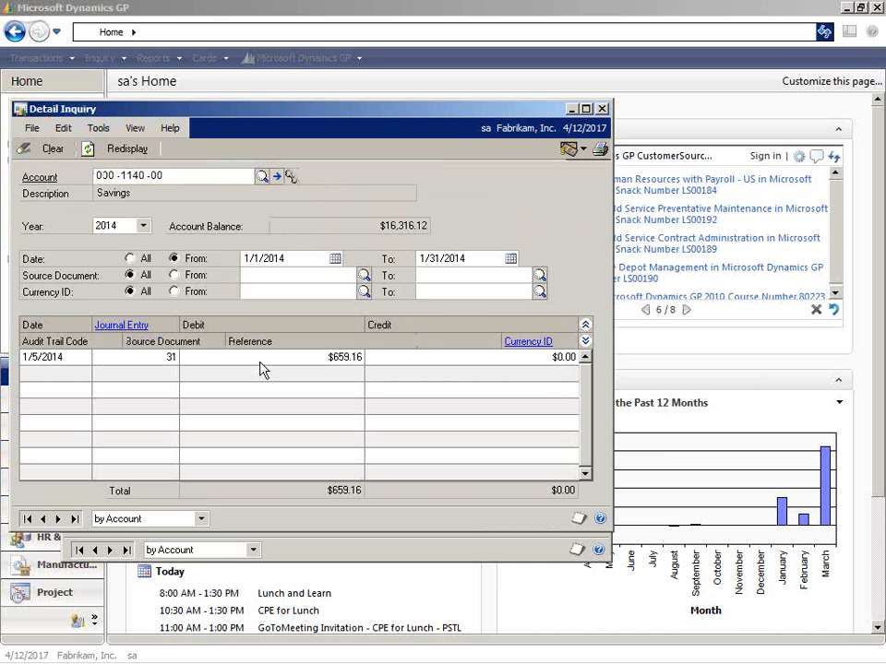
click(261, 360)
click(121, 325)
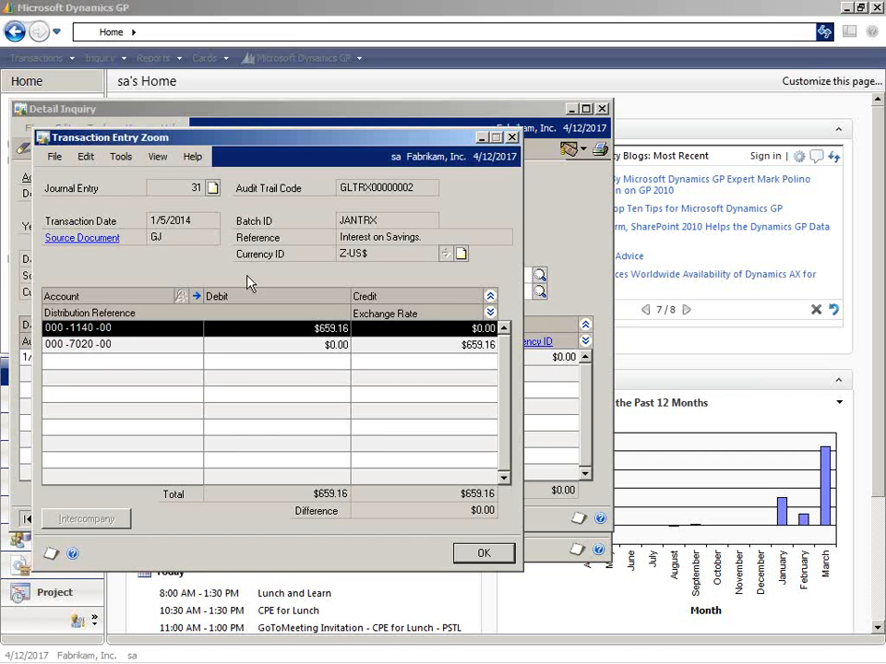
click(512, 138)
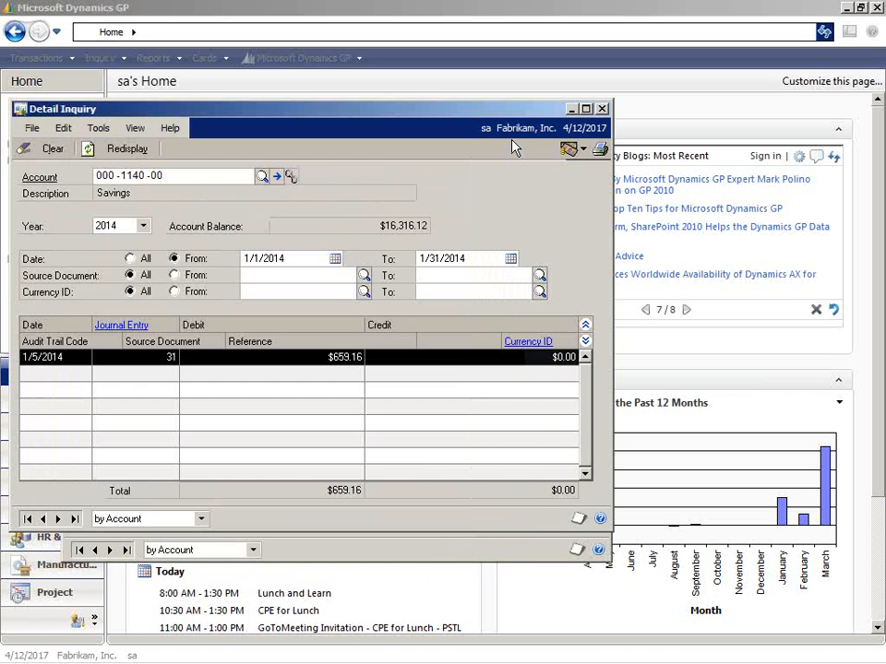
click(601, 109)
Display the Petty Cash account in the Summary Inquiry.
click(327, 190)
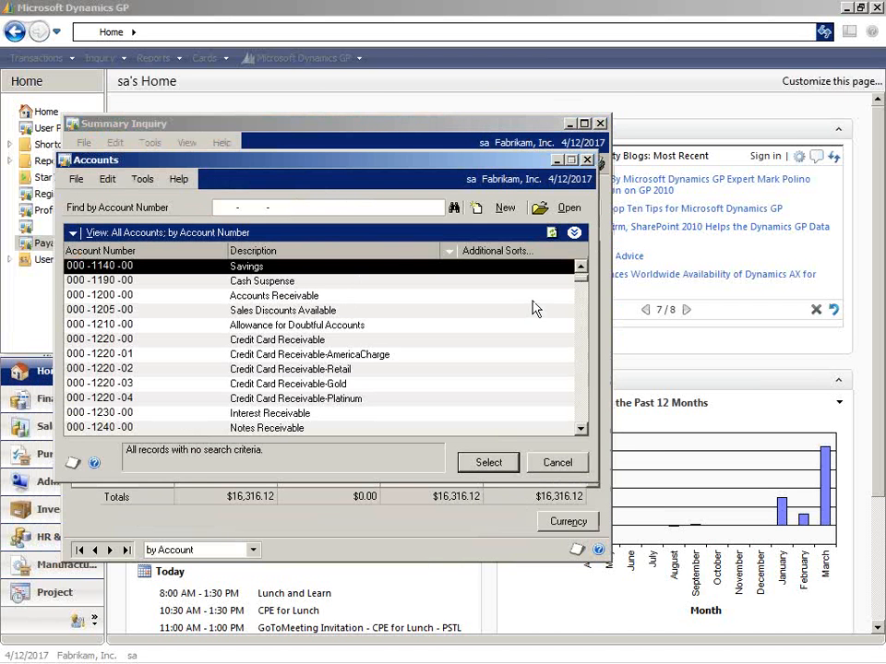
click(580, 267)
click(580, 266)
click(580, 266)
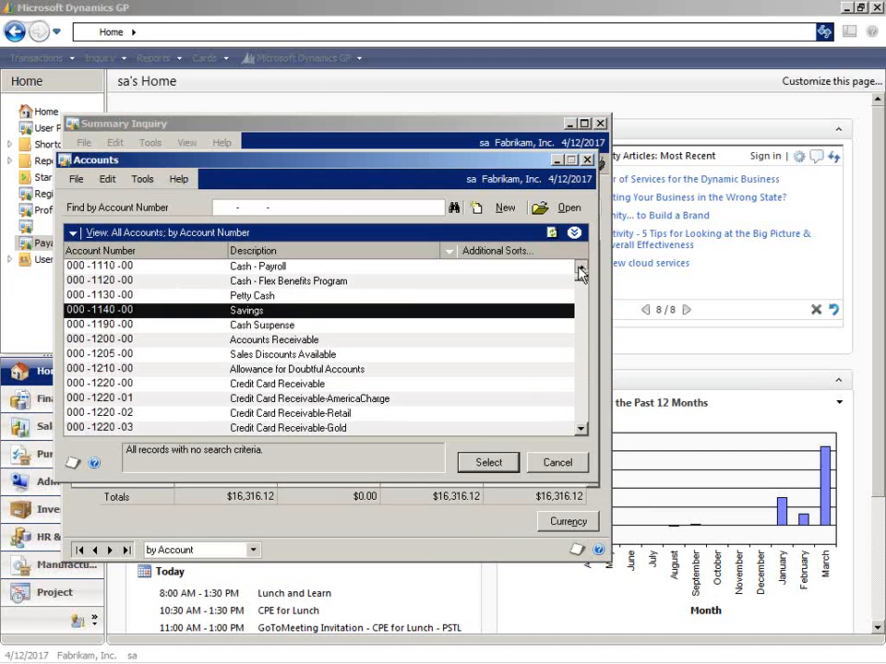
click(383, 295)
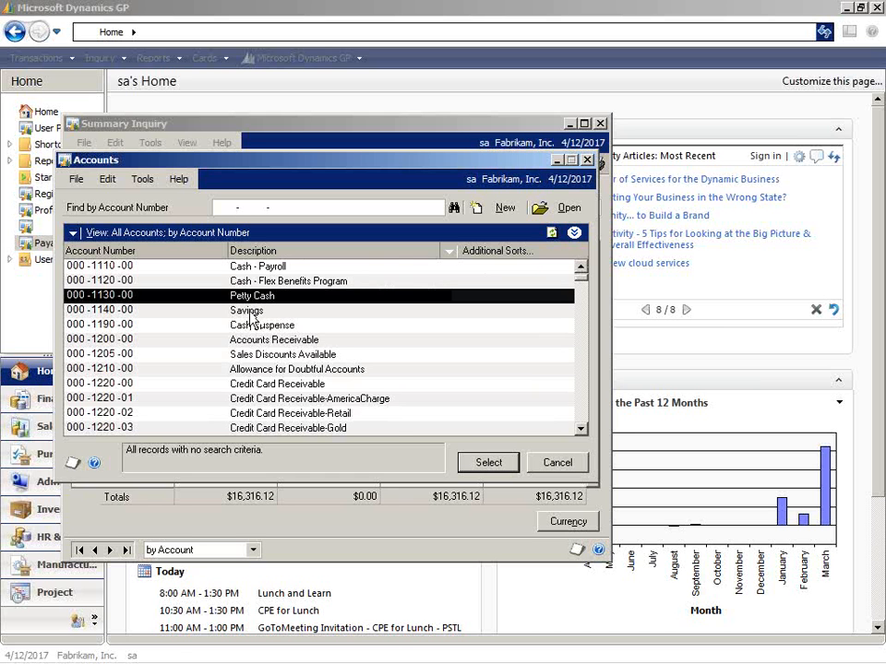
click(491, 463)
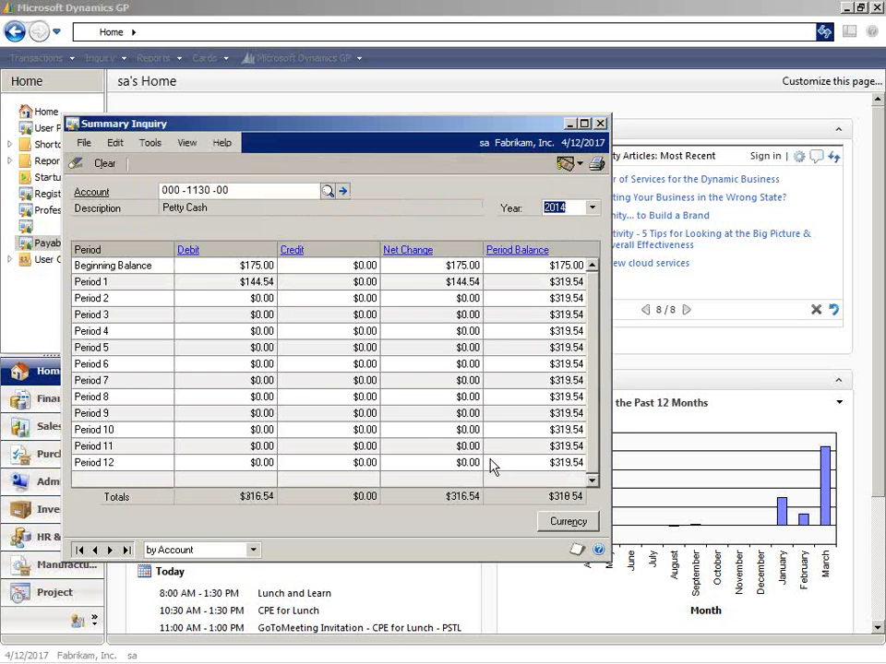
Examine the Petty Cash account's Period 1 transaction detail, and close the Detail Inquiry and Summary Inquiry.
click(258, 281)
click(184, 251)
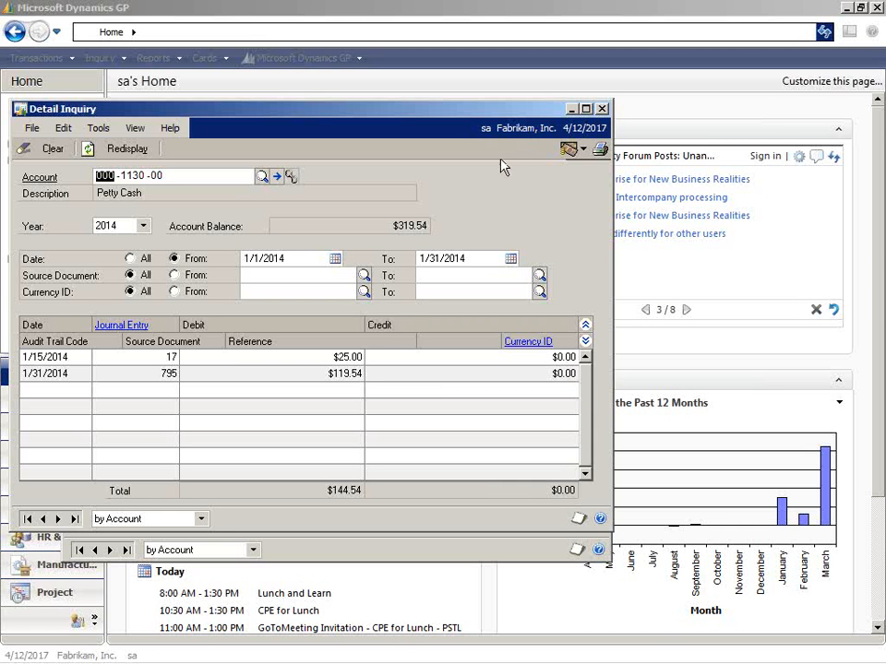
click(602, 110)
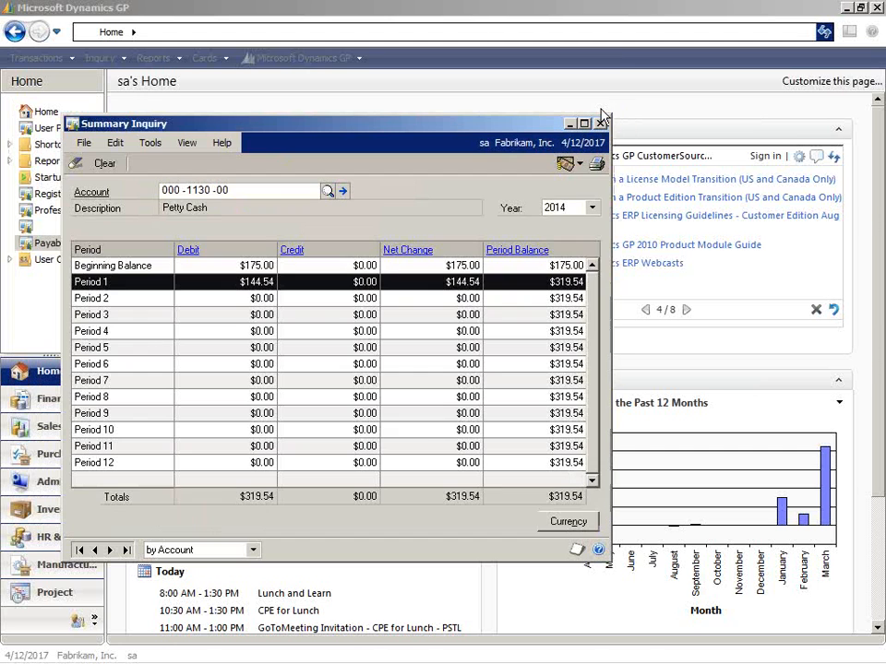
click(599, 123)
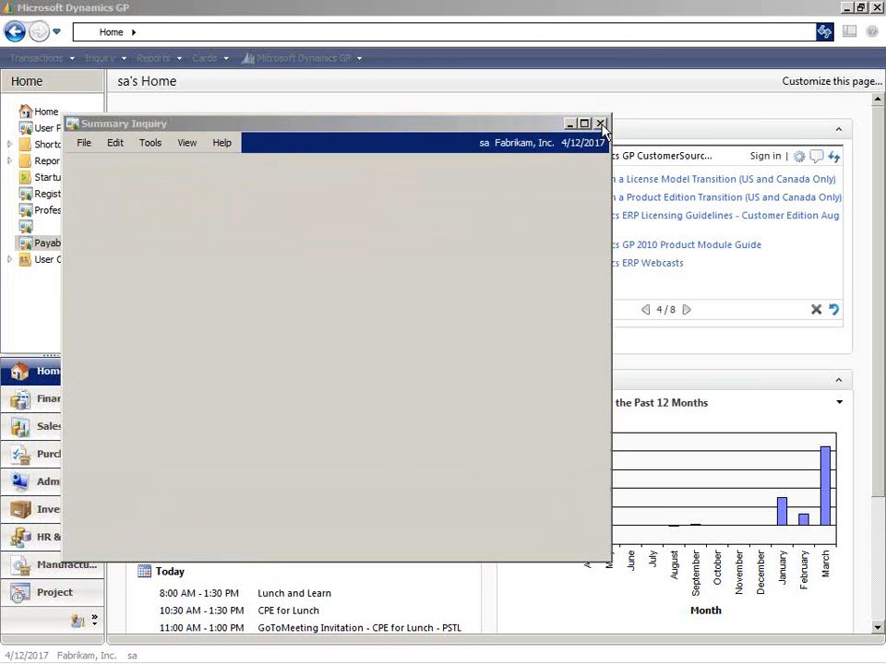
Return to the Account Modifier/Combiner and convert the Savings account into Petty Cash, continuing past the backup and intercompany prompts and acknowledging the completion messages.
click(428, 654)
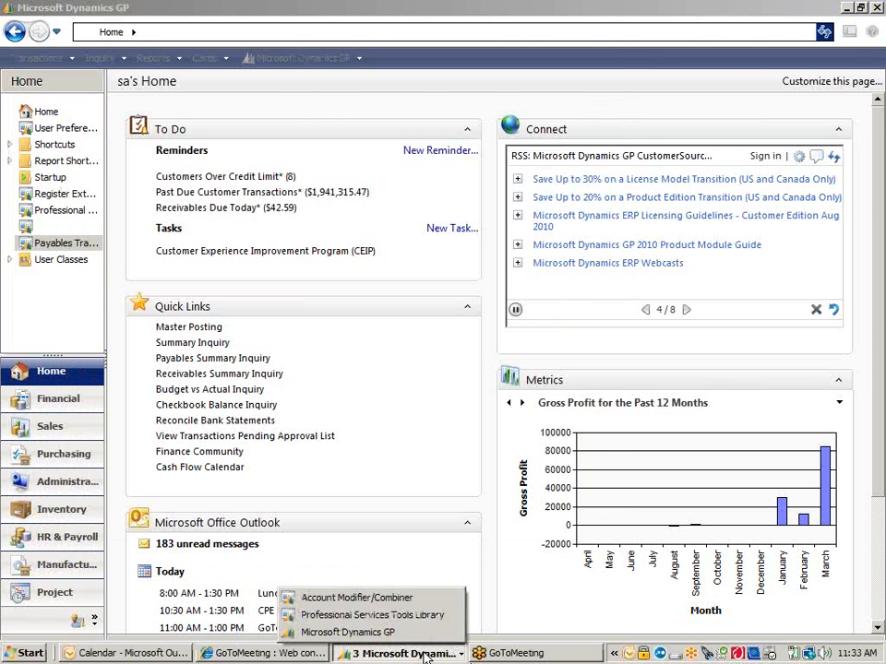
click(419, 598)
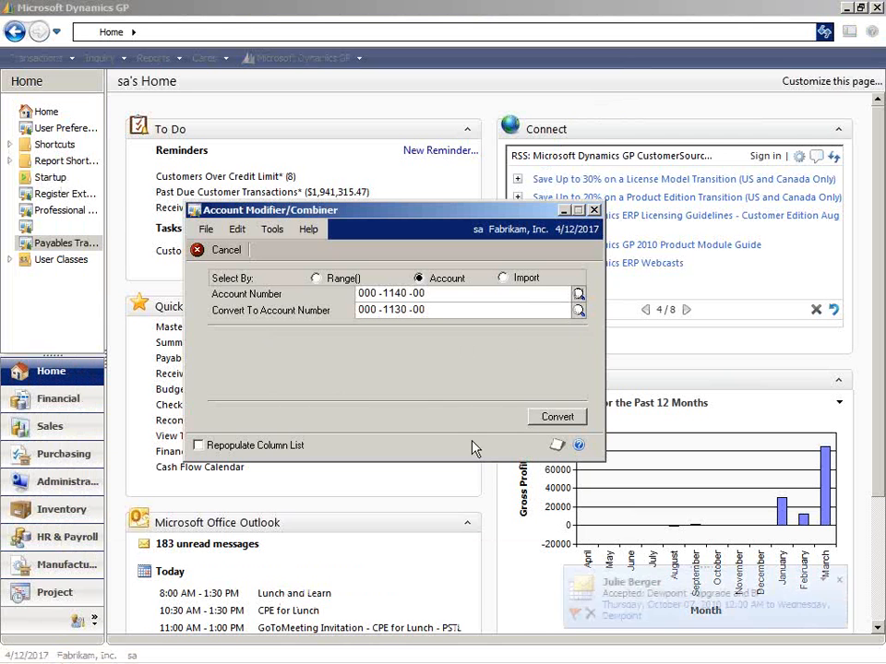
click(557, 421)
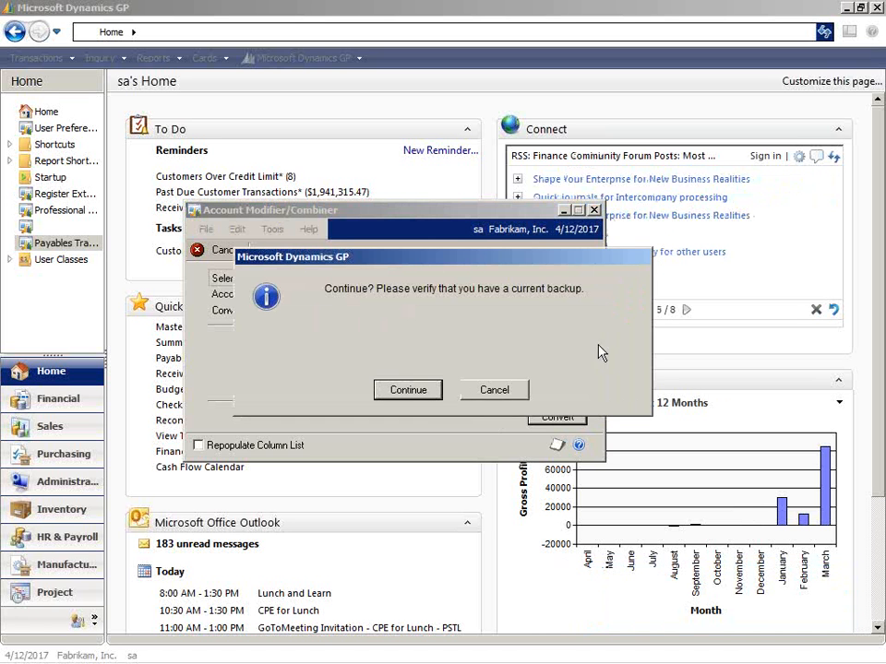
click(407, 391)
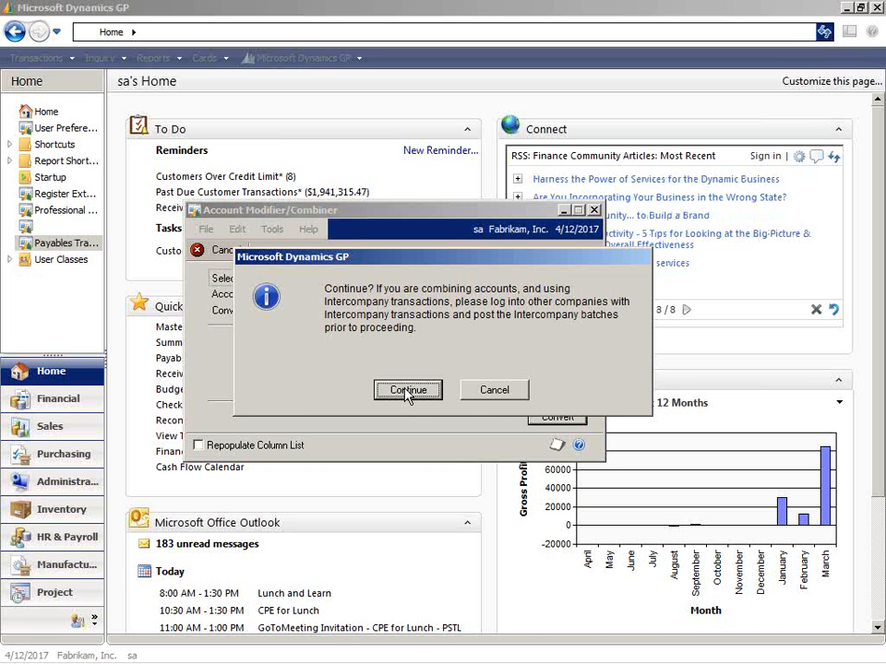
click(406, 391)
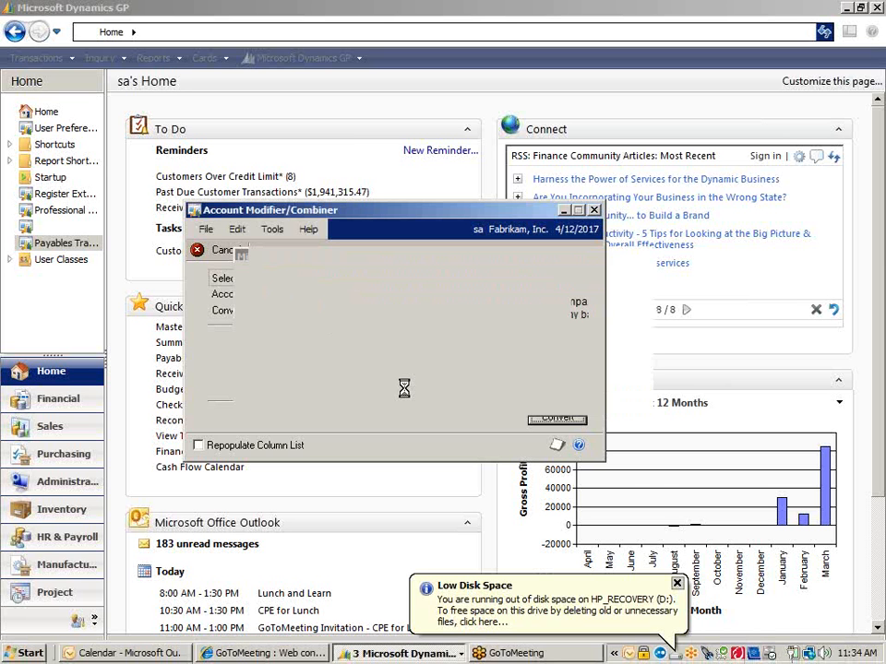
click(677, 584)
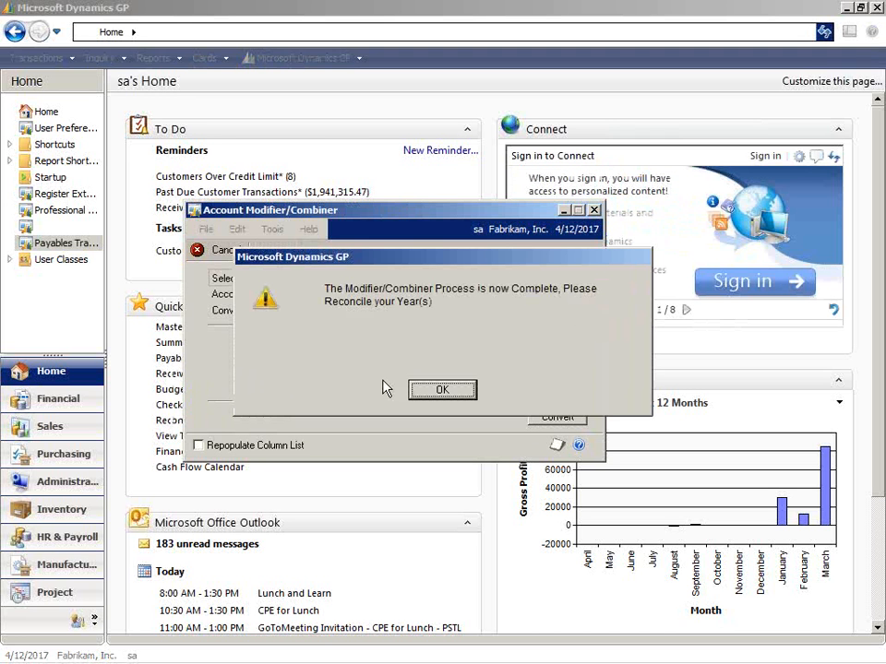
click(443, 391)
click(443, 390)
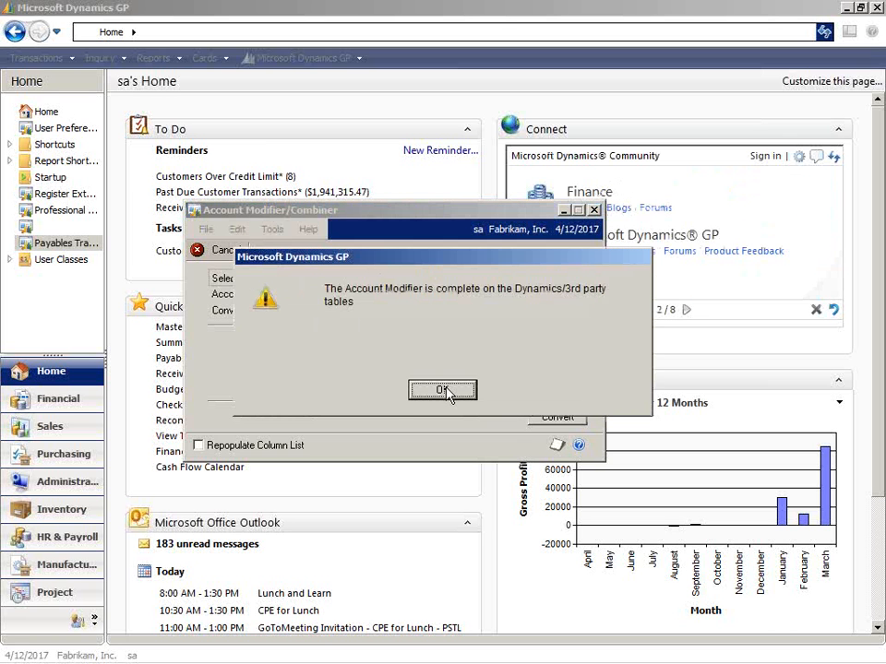
click(444, 390)
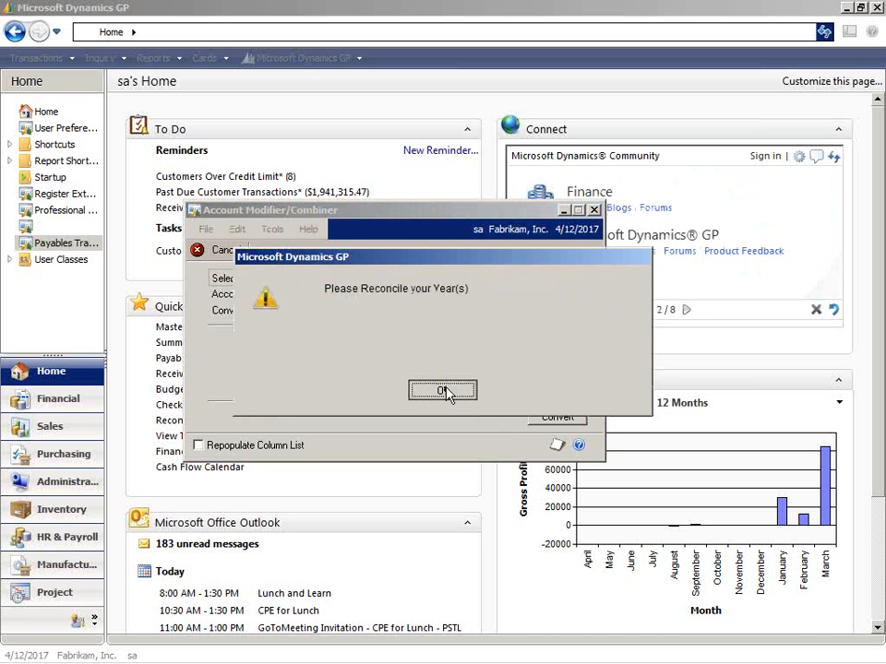
click(443, 390)
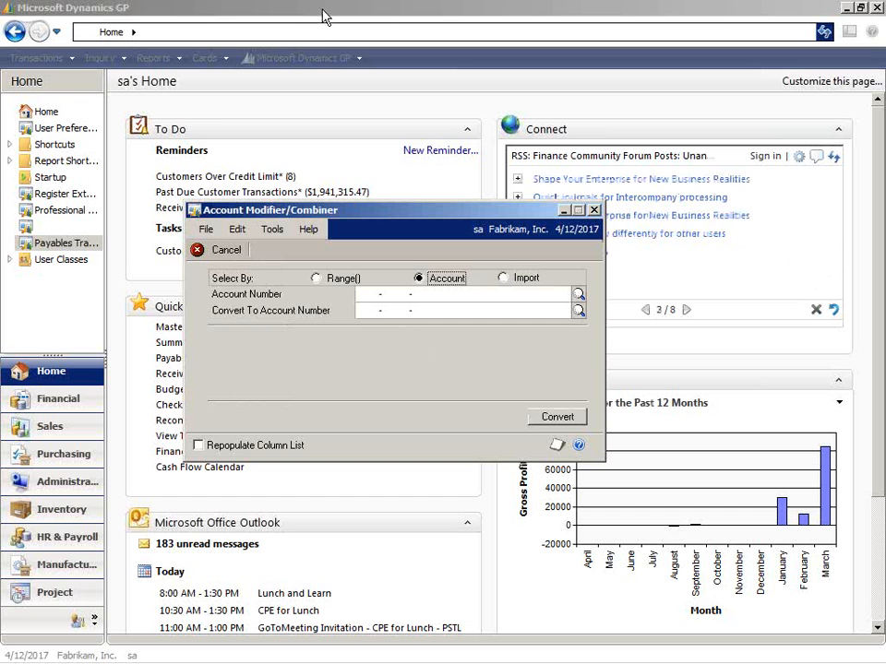
Return to the main Dynamics GP window and open the financial Summary Inquiry.
click(300, 65)
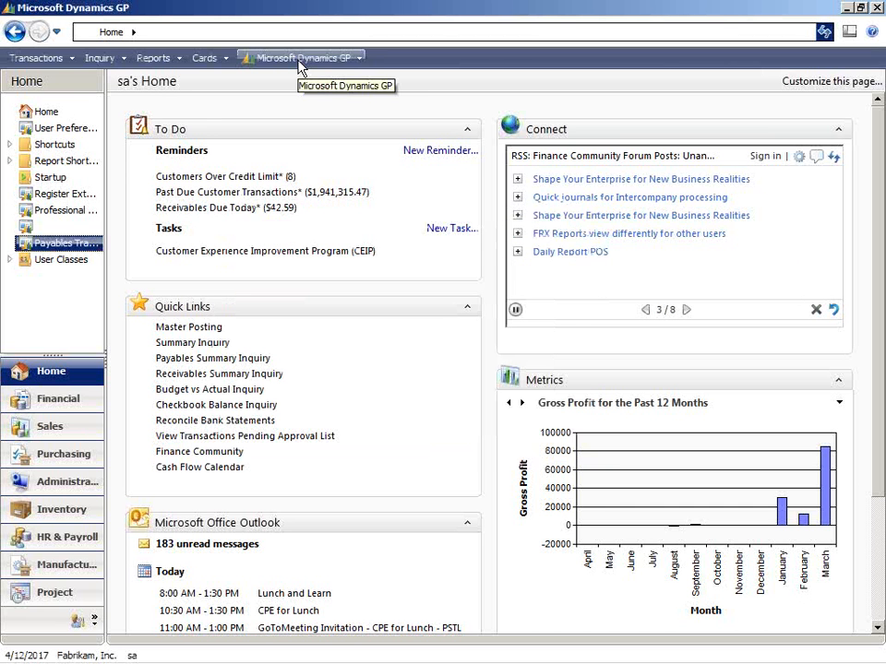
click(300, 59)
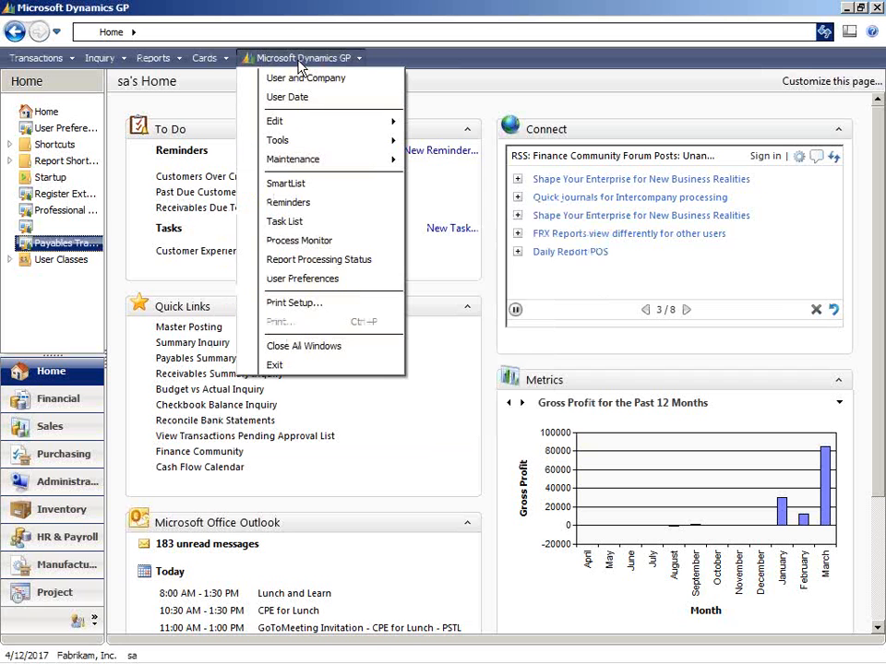
mouse_move(368, 147)
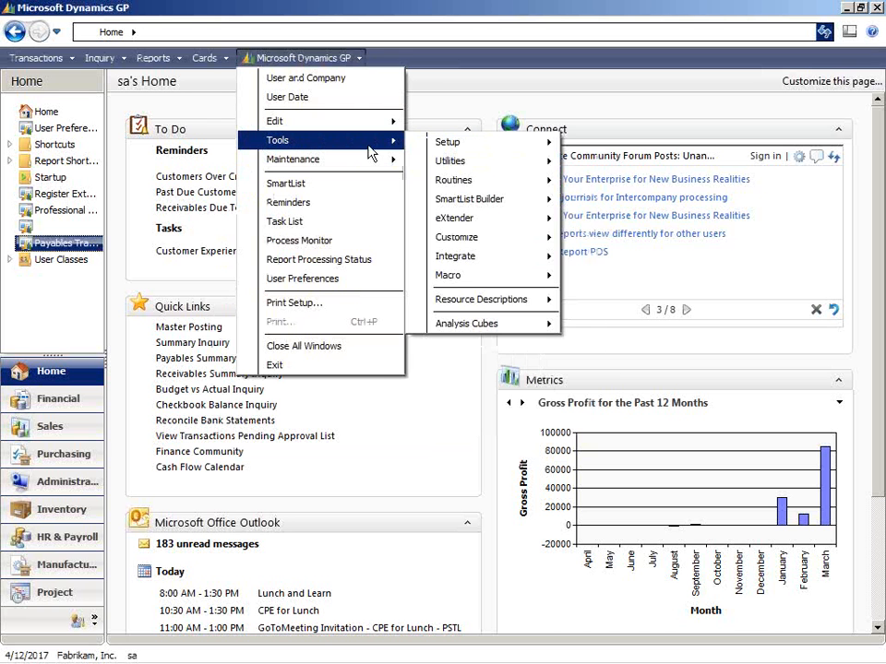
click(205, 59)
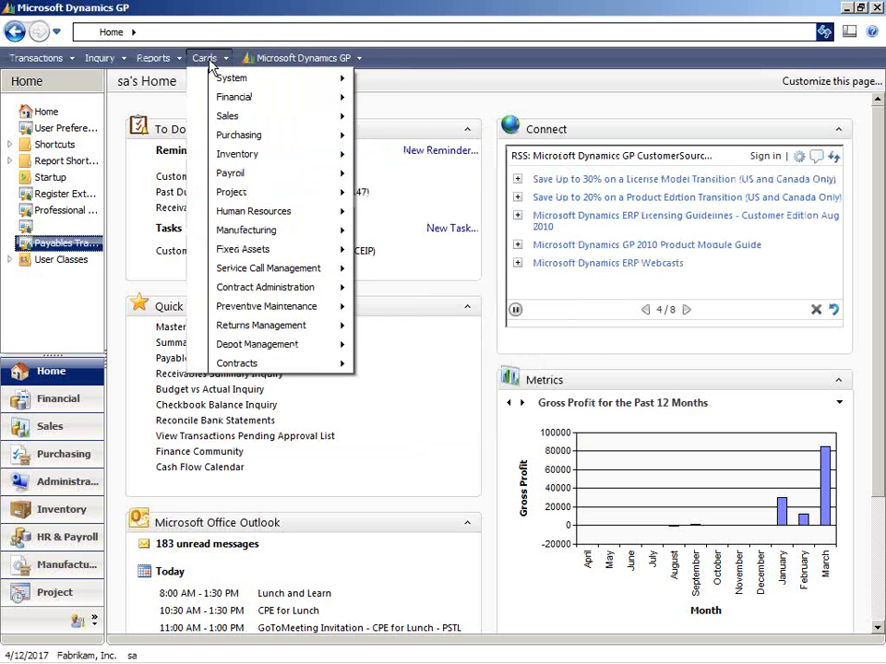
click(209, 60)
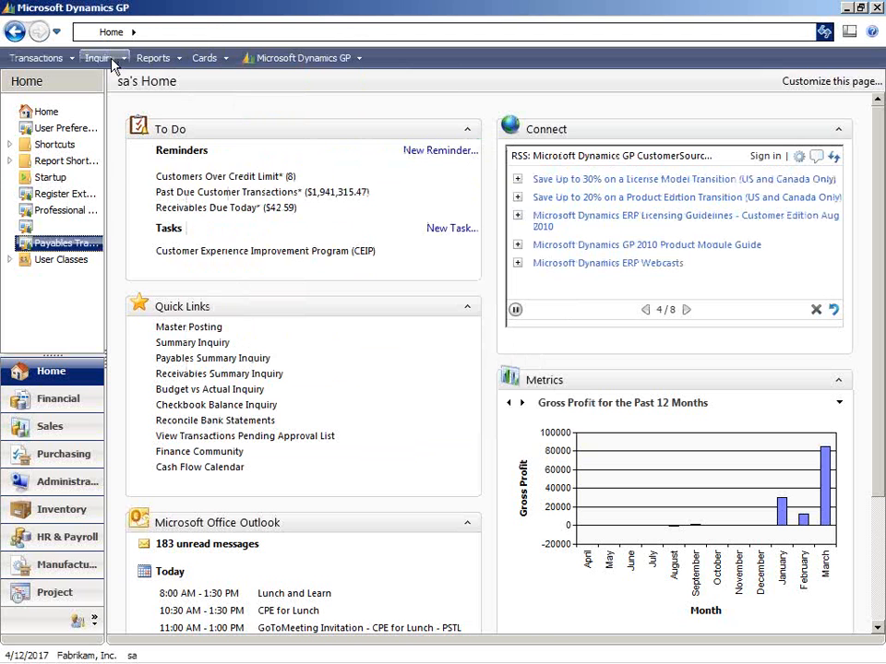
click(112, 60)
mouse_move(162, 95)
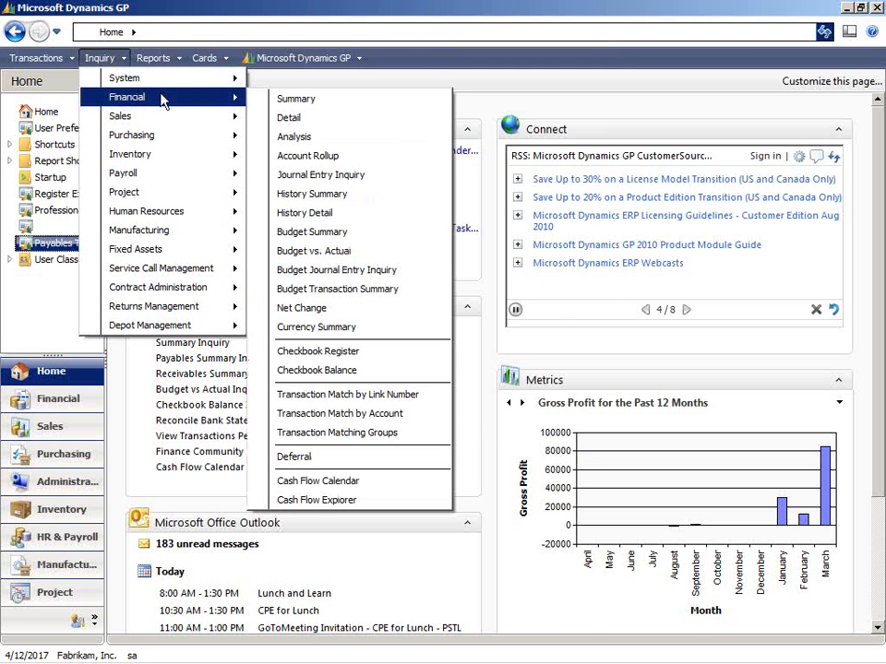
click(312, 101)
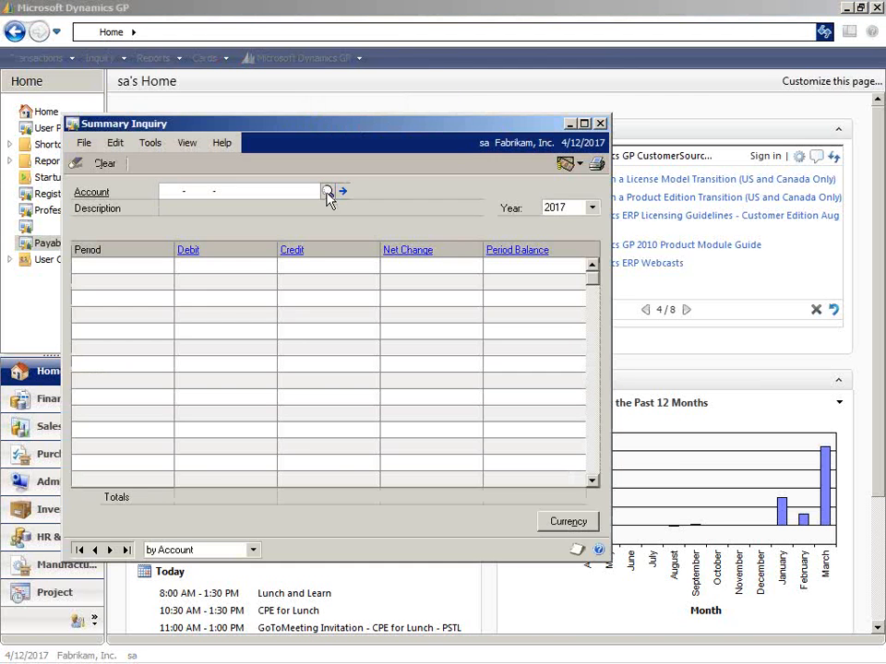
Display the Petty Cash account 000-1130-00 in the Summary Inquiry for the year 2014.
click(326, 192)
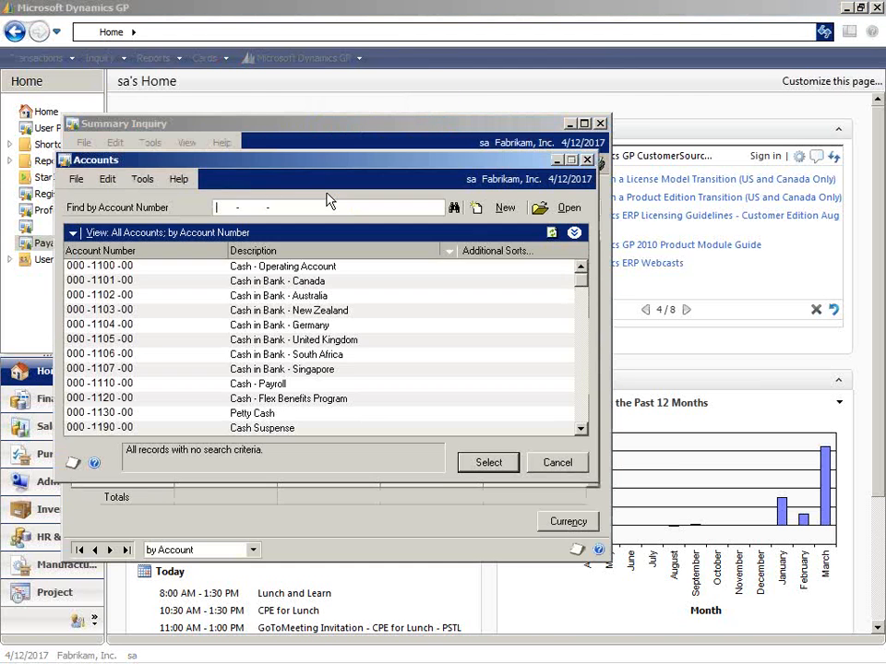
click(580, 429)
click(580, 429)
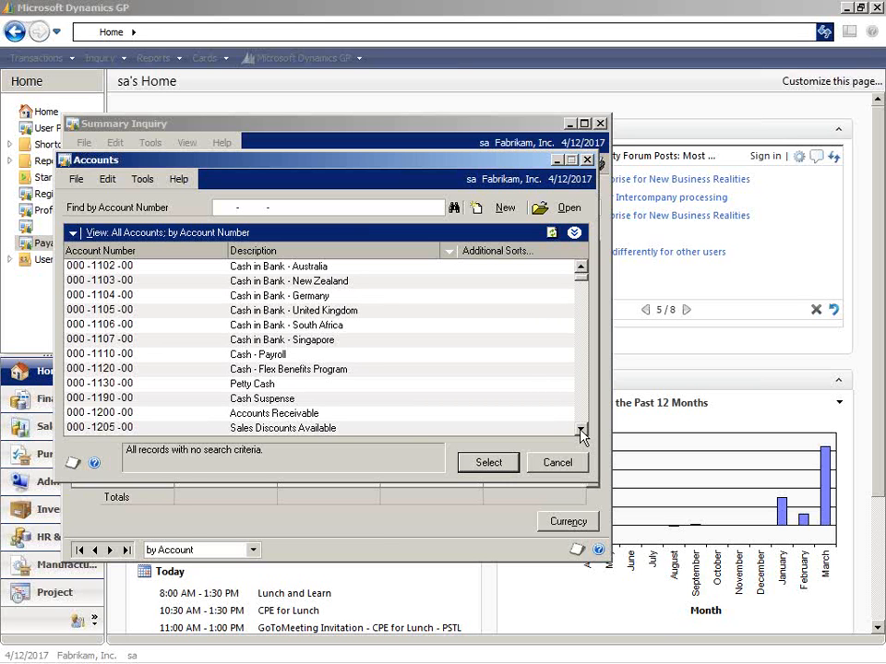
click(303, 383)
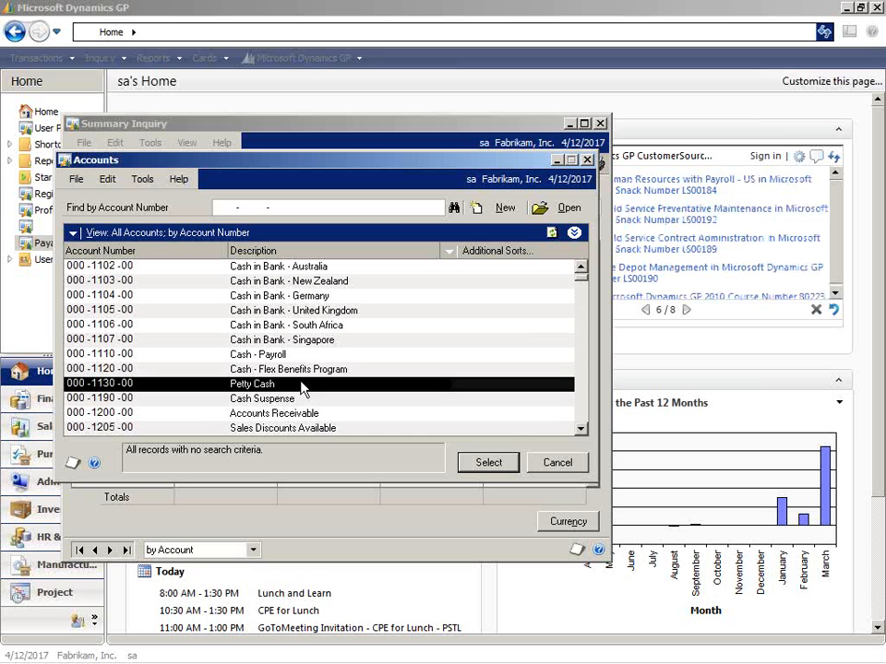
click(479, 467)
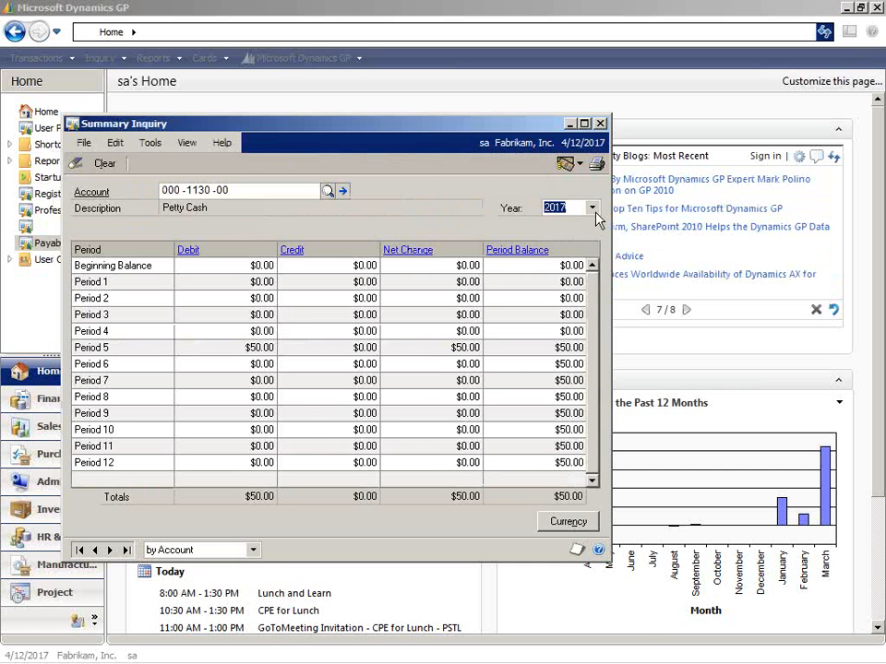
click(592, 210)
click(577, 226)
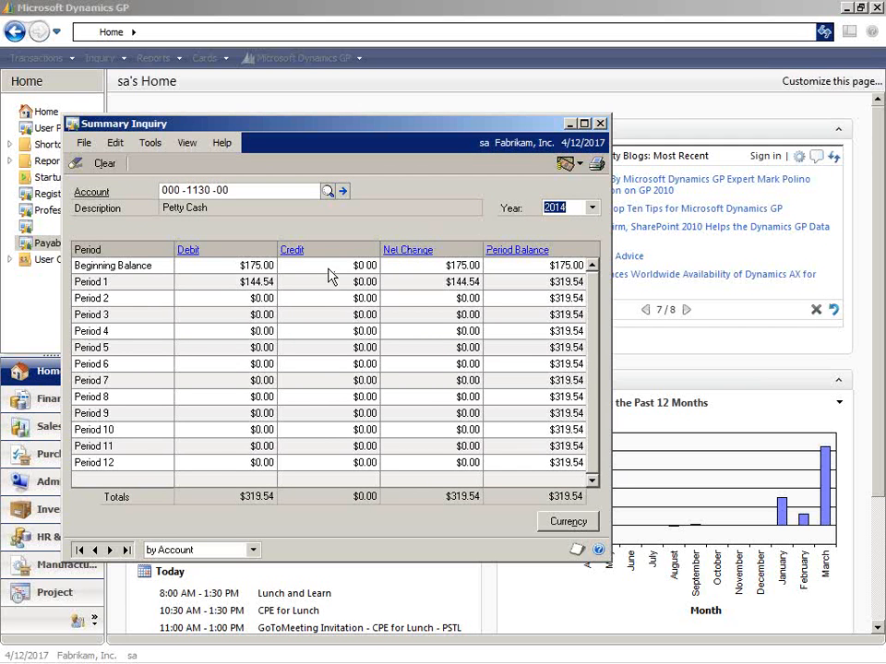
Drill into Petty Cash's 2014 beginning balance debits, view the second line's journal entry, and close both detail windows.
click(269, 267)
double_click(193, 261)
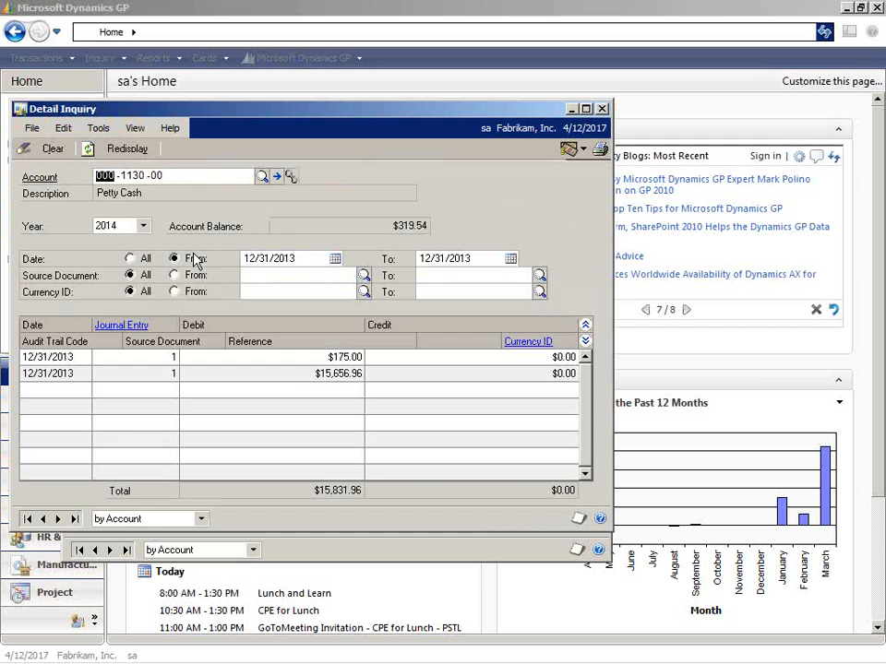
click(355, 376)
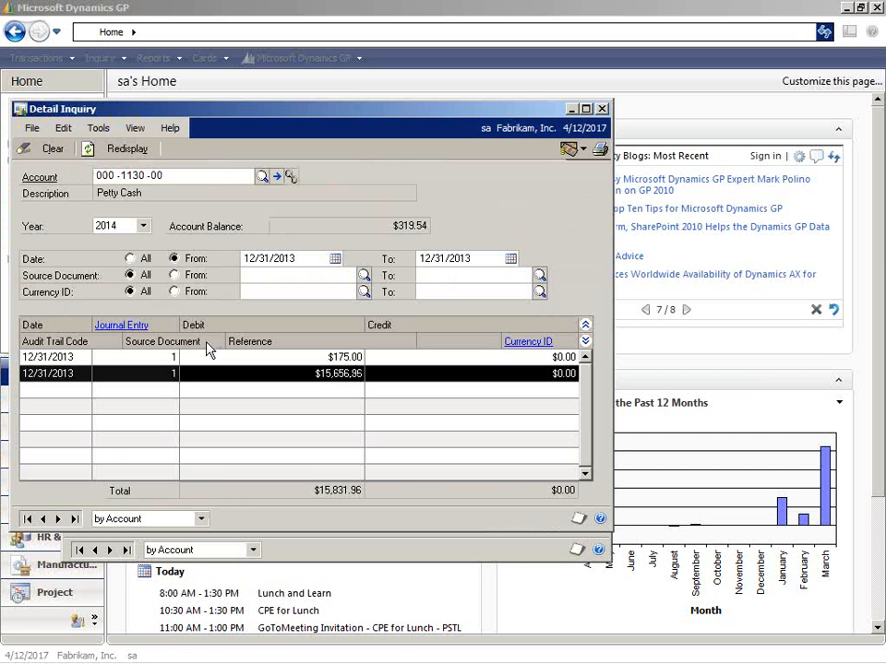
click(138, 325)
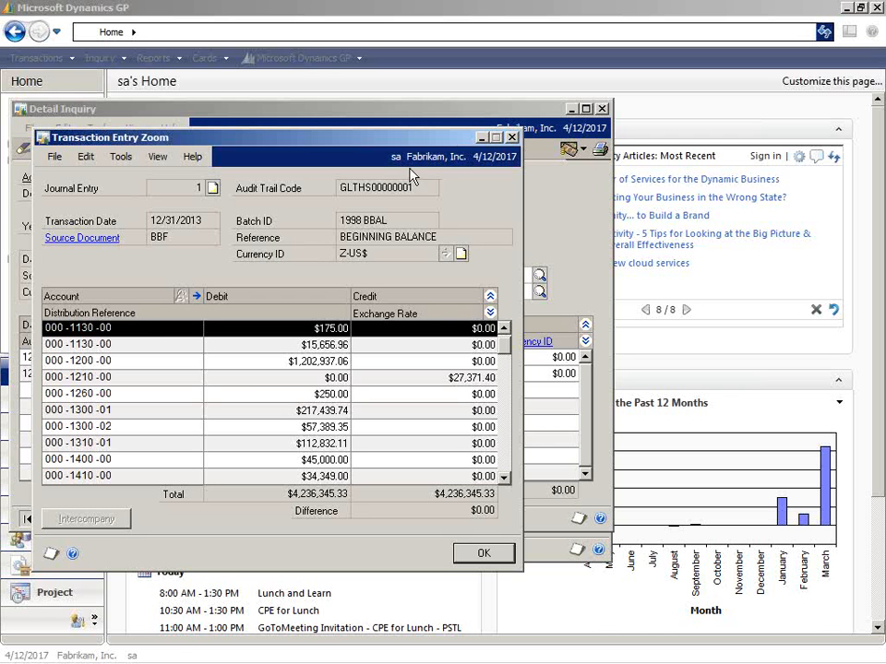
click(512, 137)
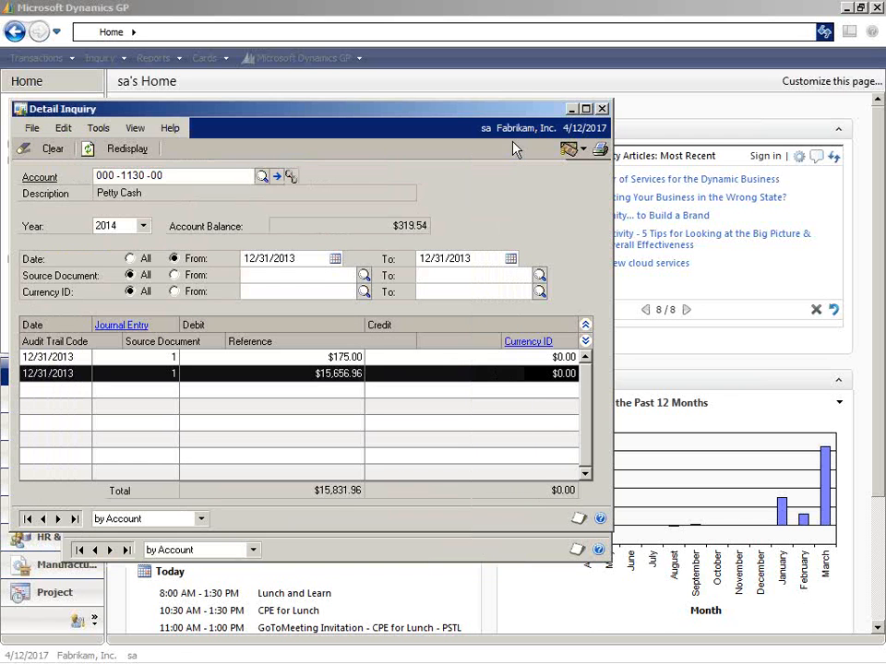
click(603, 111)
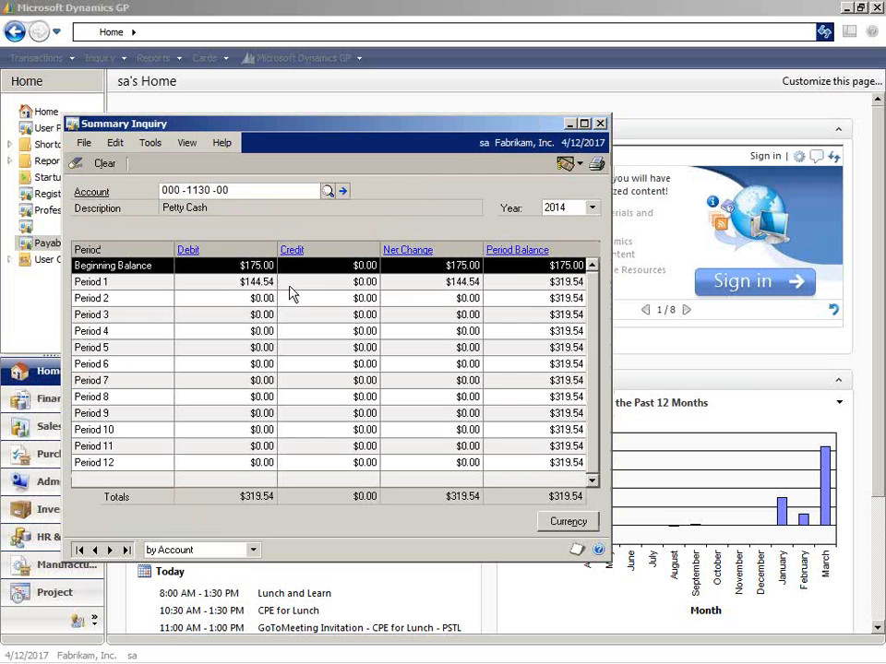
Check Petty Cash's period summary for 2015, switch back to 2014, and close the Summary Inquiry.
click(592, 209)
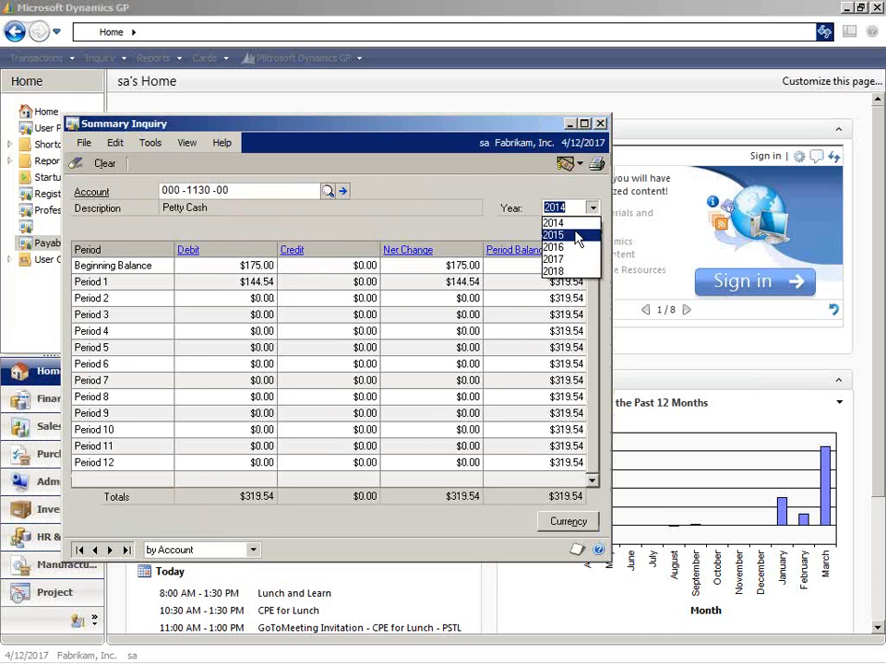
click(572, 236)
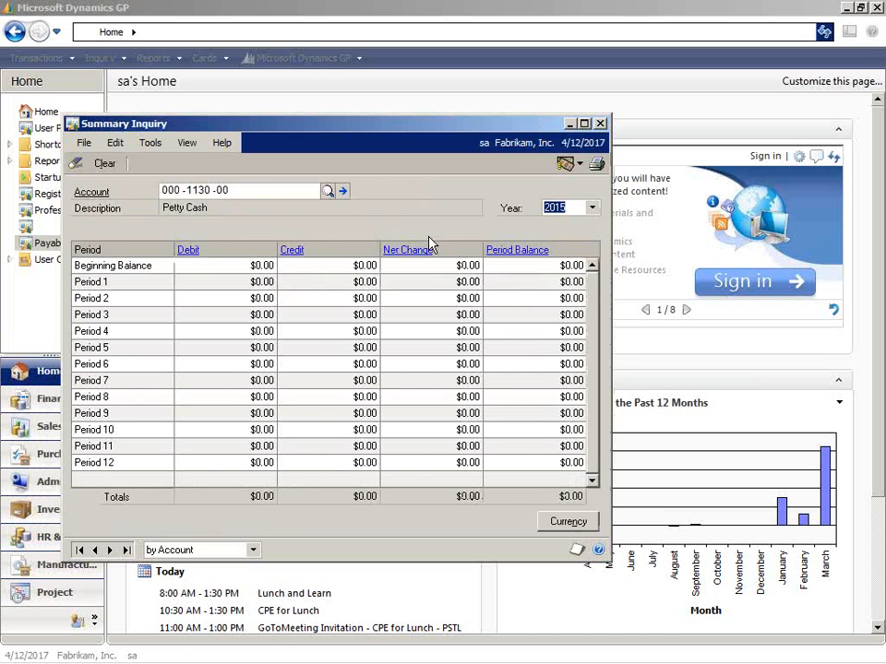
click(592, 208)
click(583, 222)
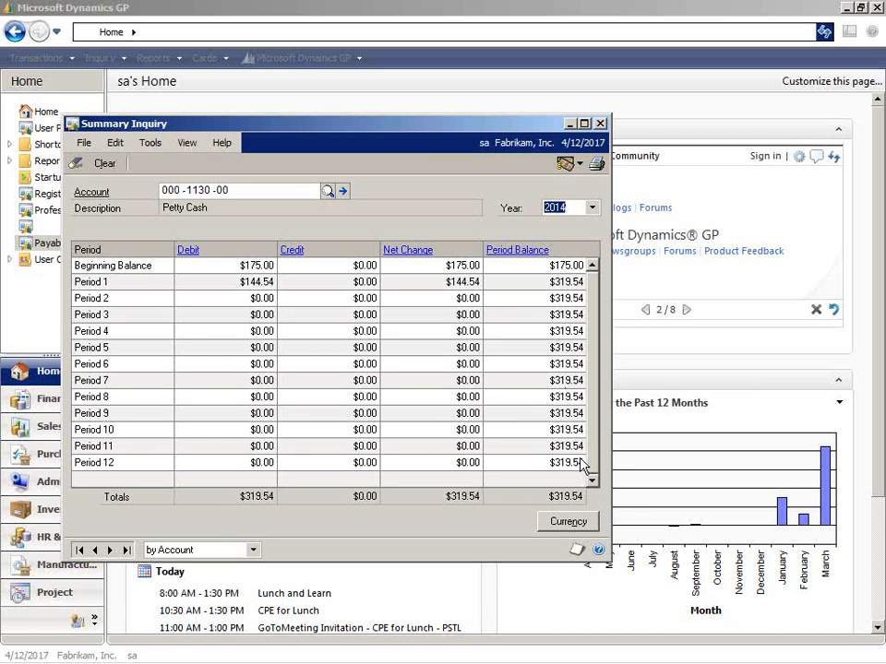
click(600, 123)
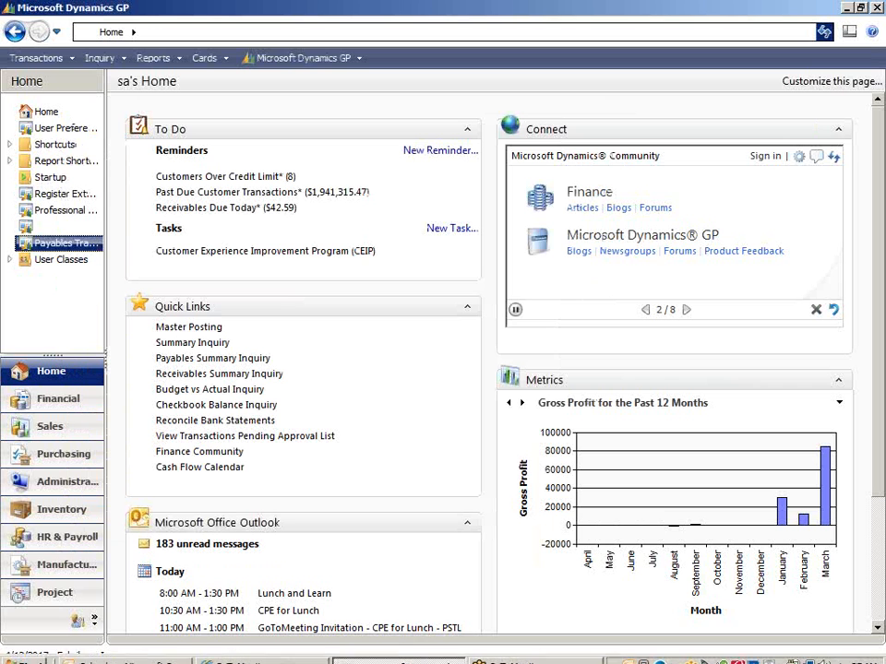
Close the Account Modifier/Combiner, output the TA Modified Accounts report to the screen, and close the report after reviewing it.
click(428, 659)
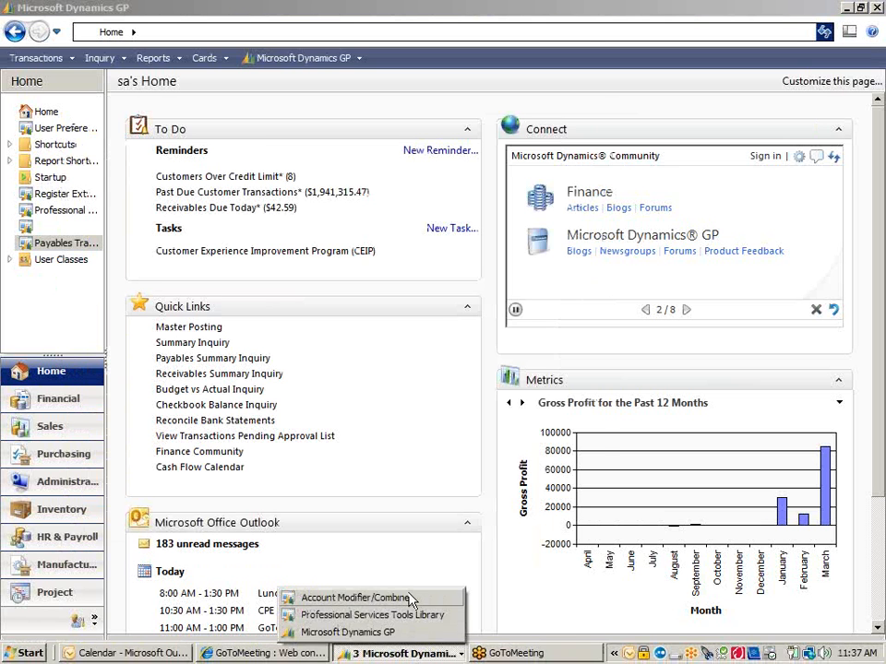
click(410, 600)
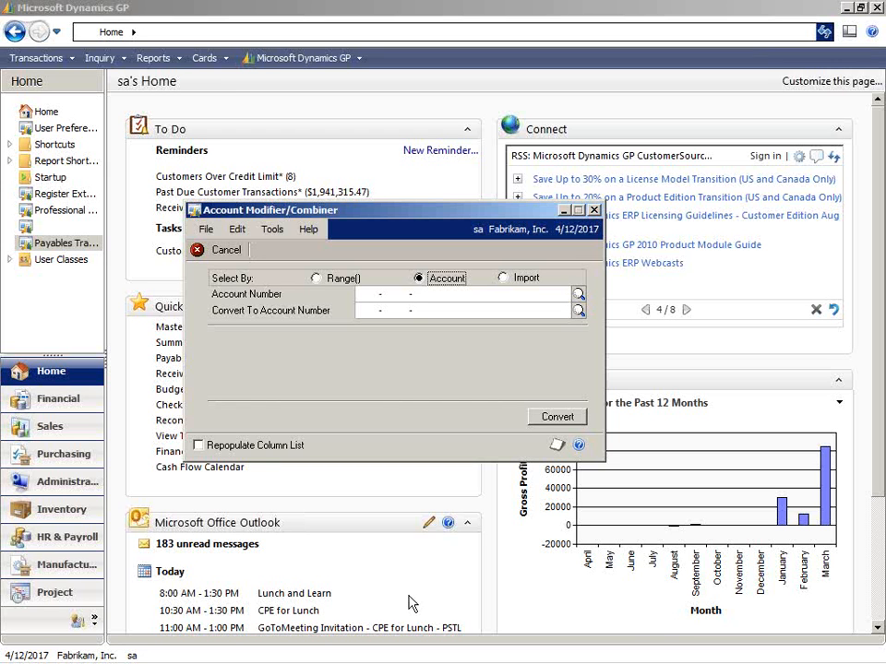
click(593, 212)
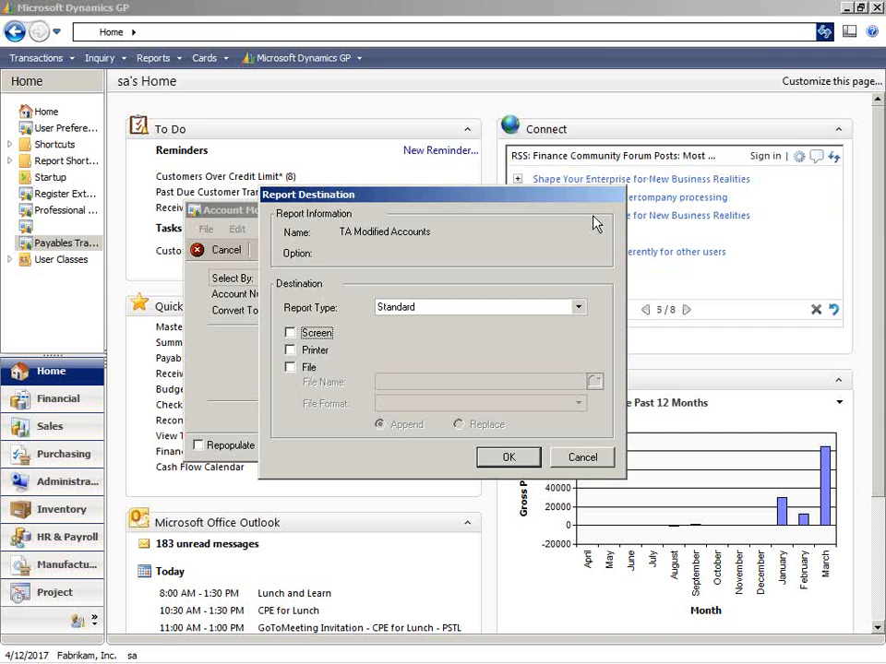
click(289, 333)
click(499, 457)
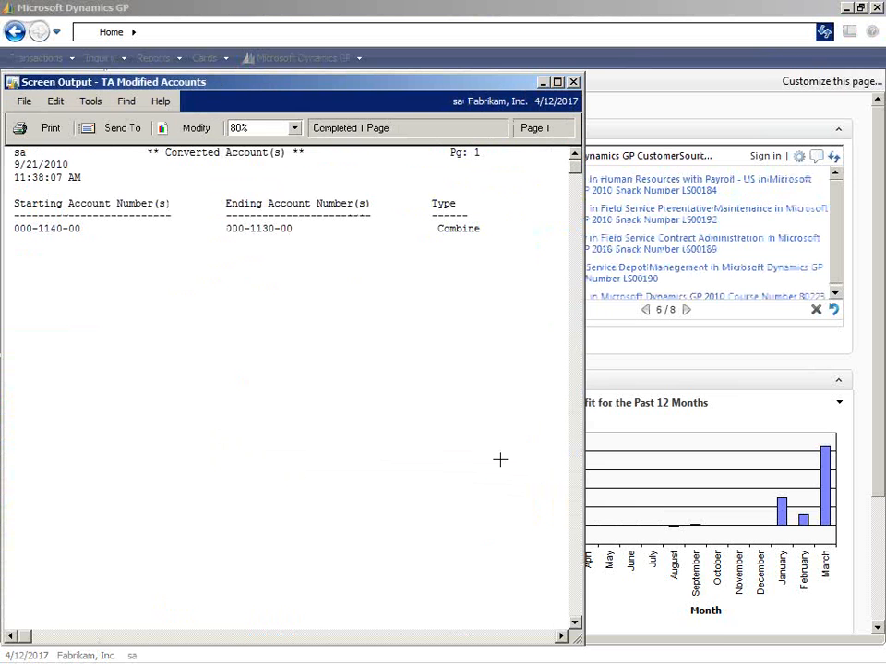
click(574, 83)
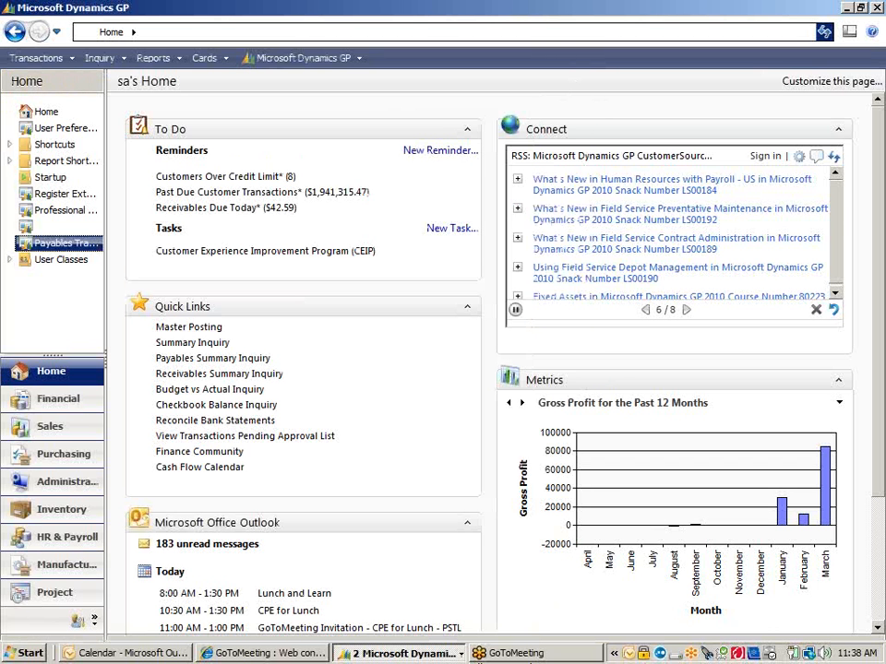
Return to the Professional Services Tools Library, open the Checkbook Modifier to view its options, and close it.
click(411, 652)
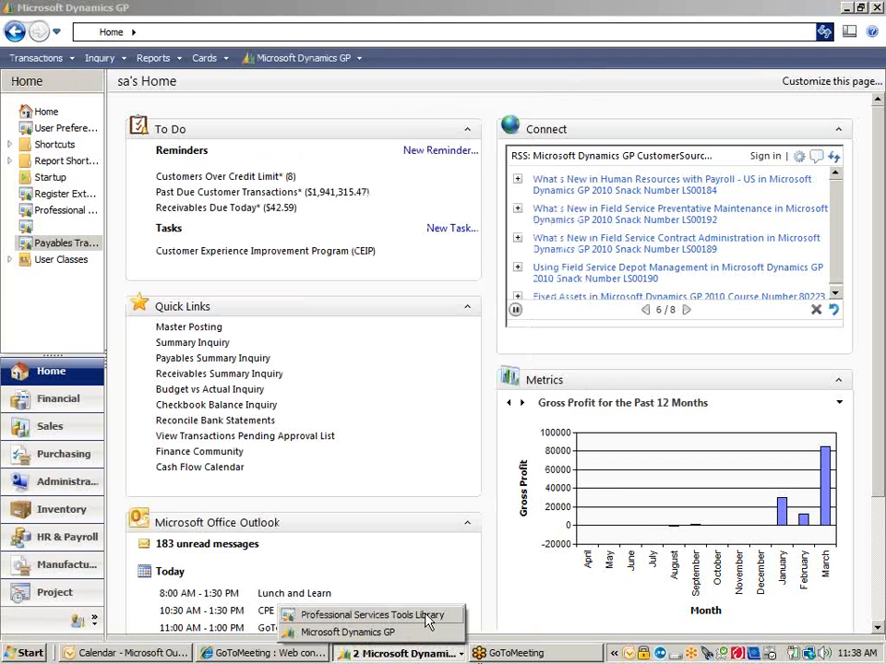
click(420, 617)
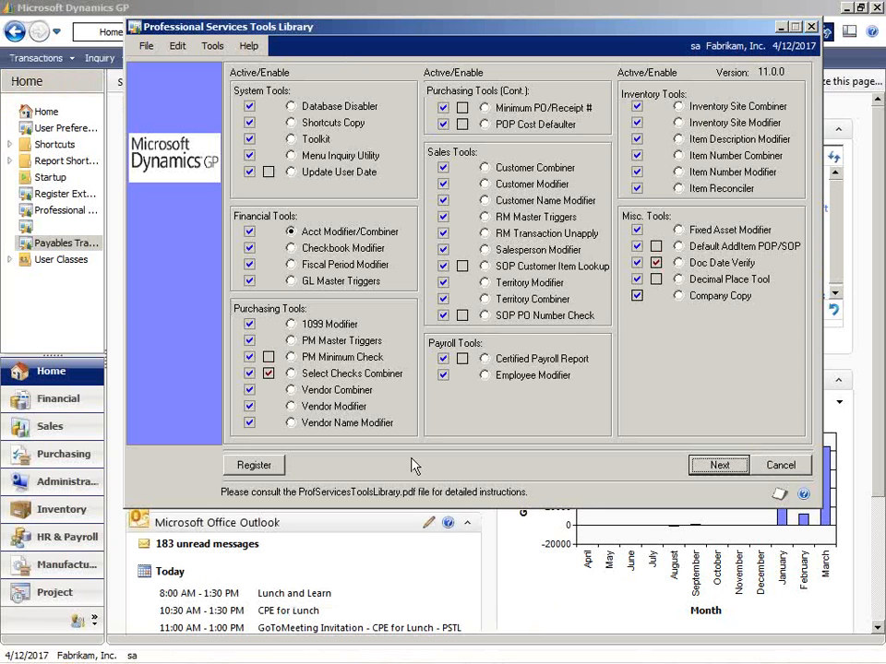
click(291, 249)
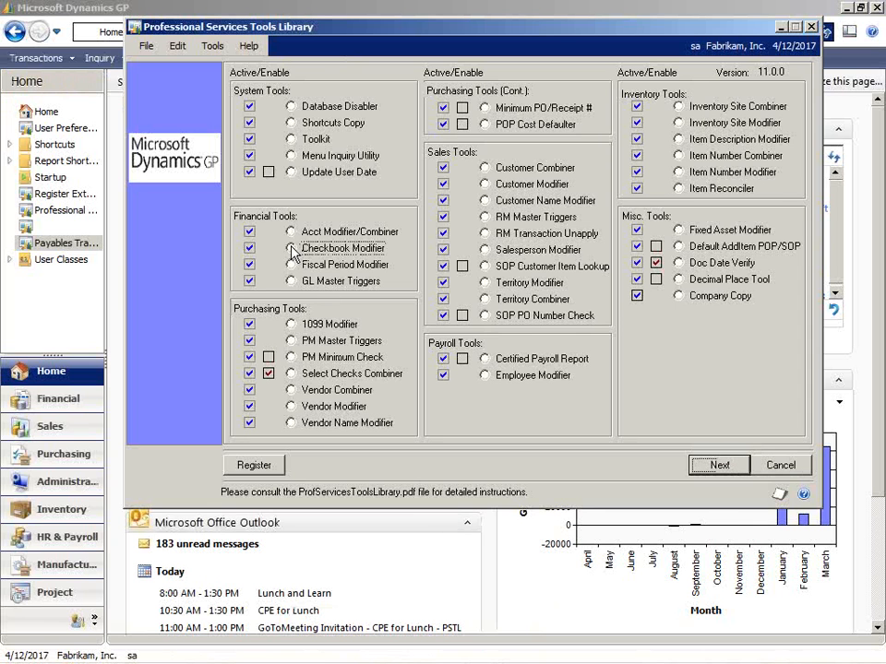
click(717, 464)
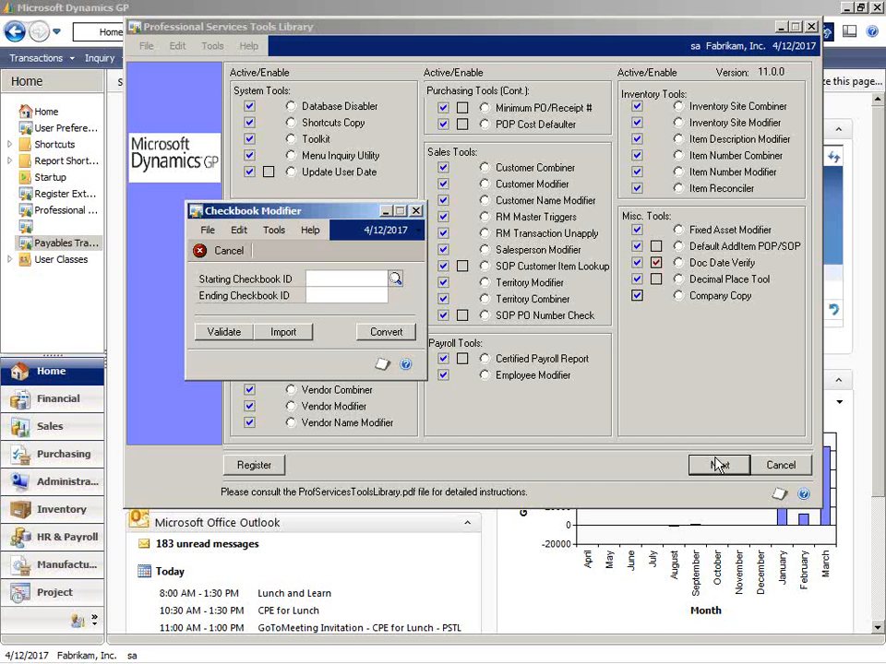
click(416, 211)
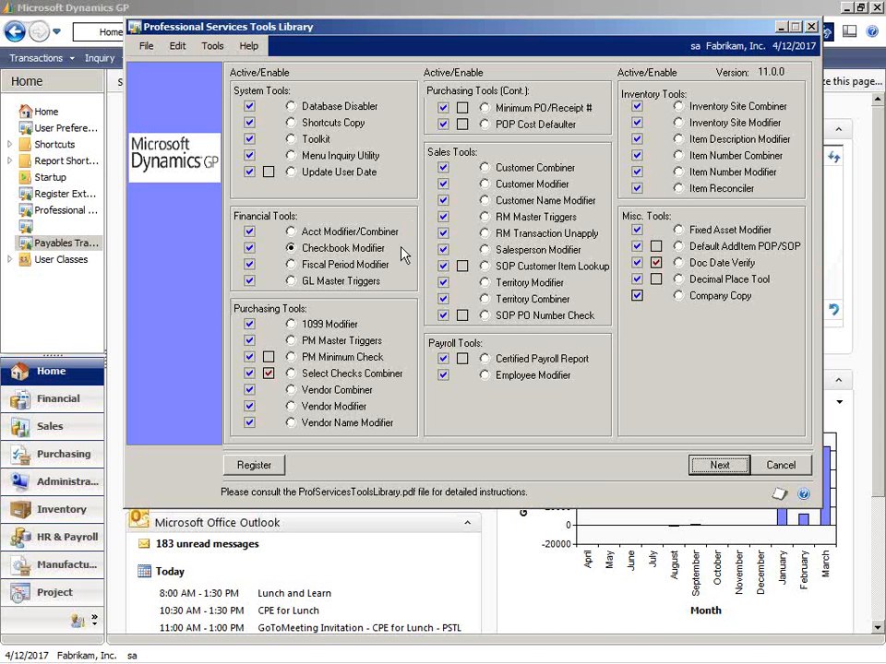
Open the Fiscal Period Modifier, review its three processing steps, and close it.
click(375, 266)
click(719, 466)
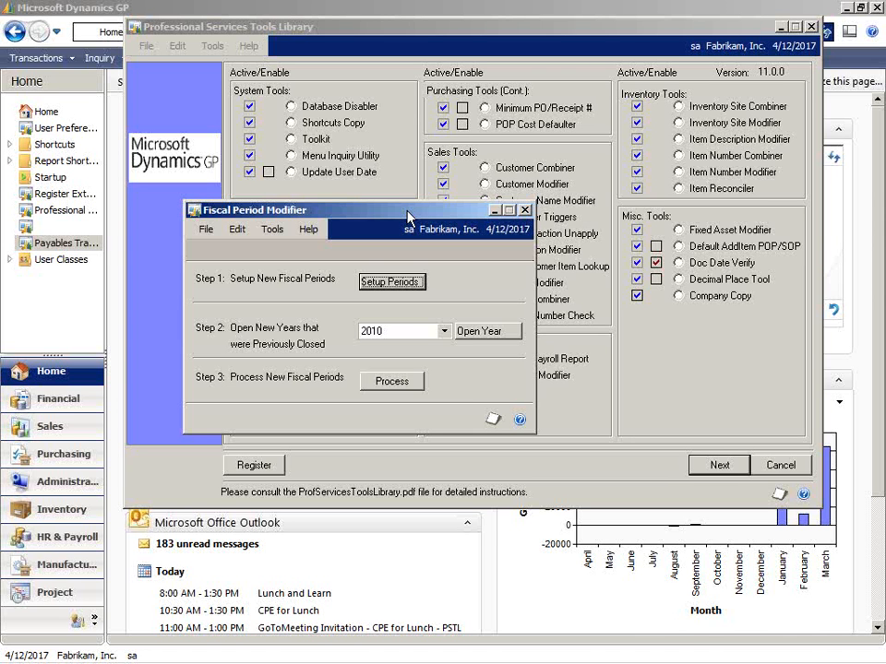
click(525, 210)
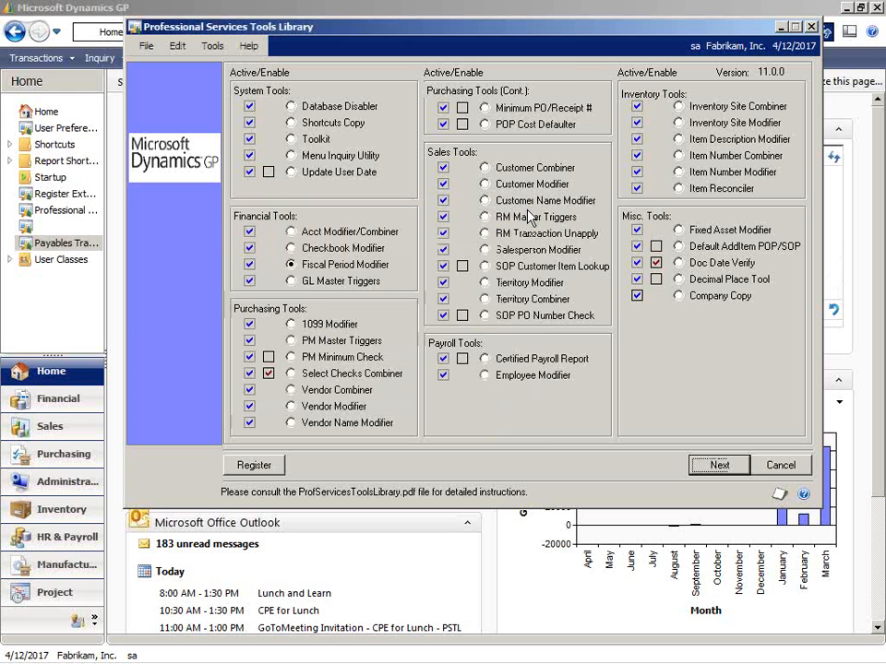
Open the GL Master Triggers tool and set the database to replicate to as MCI.
click(292, 281)
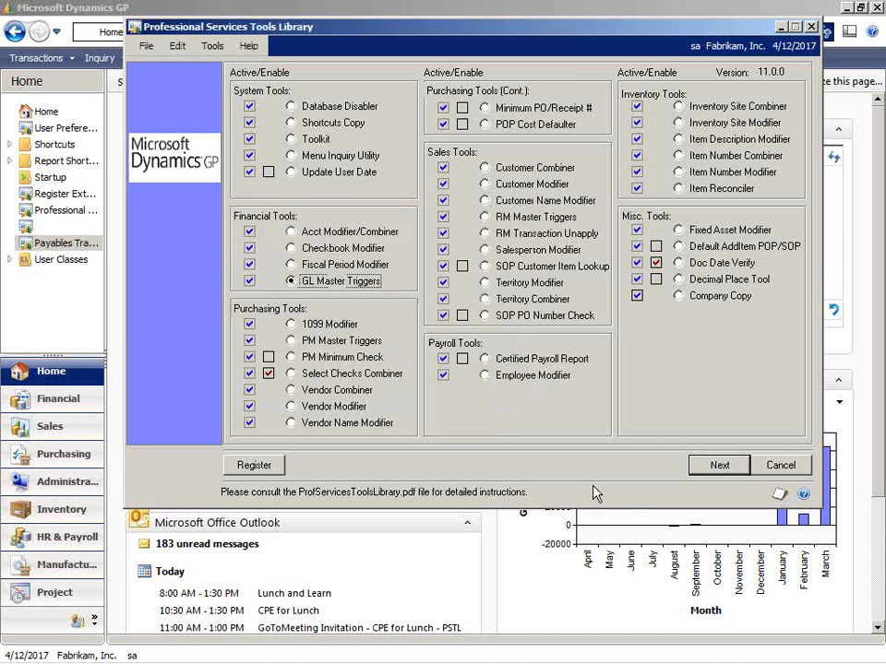
click(701, 472)
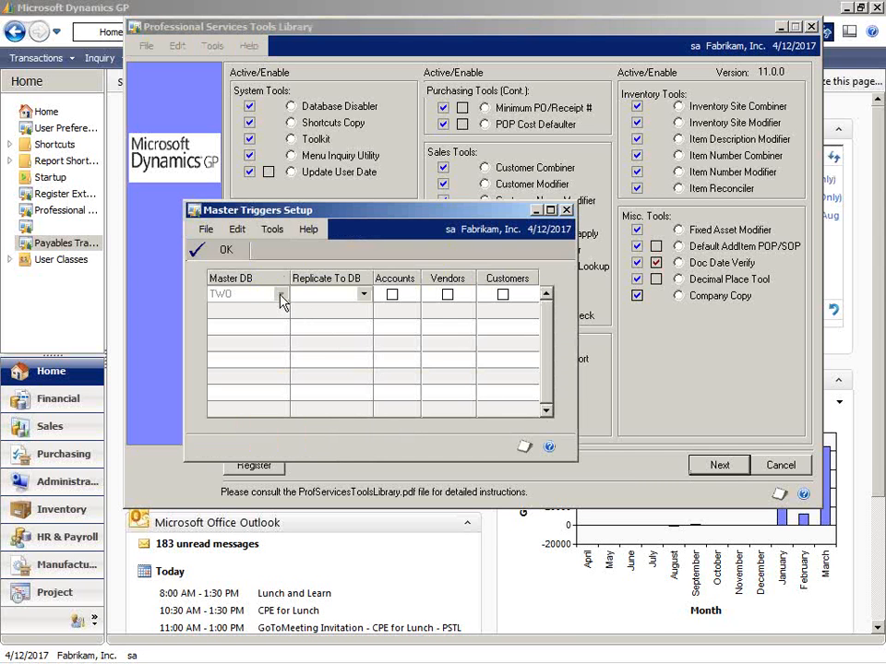
click(365, 296)
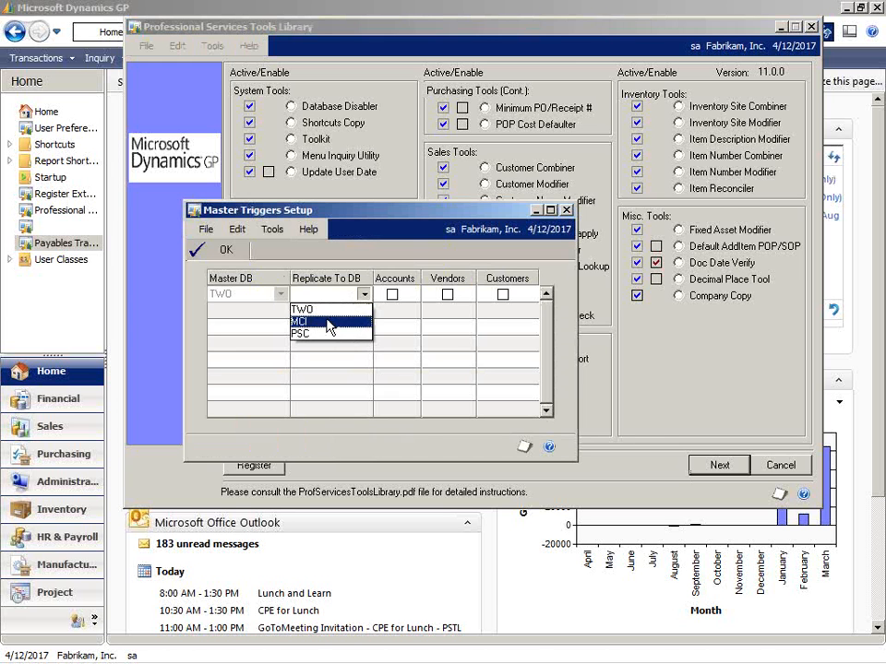
click(347, 322)
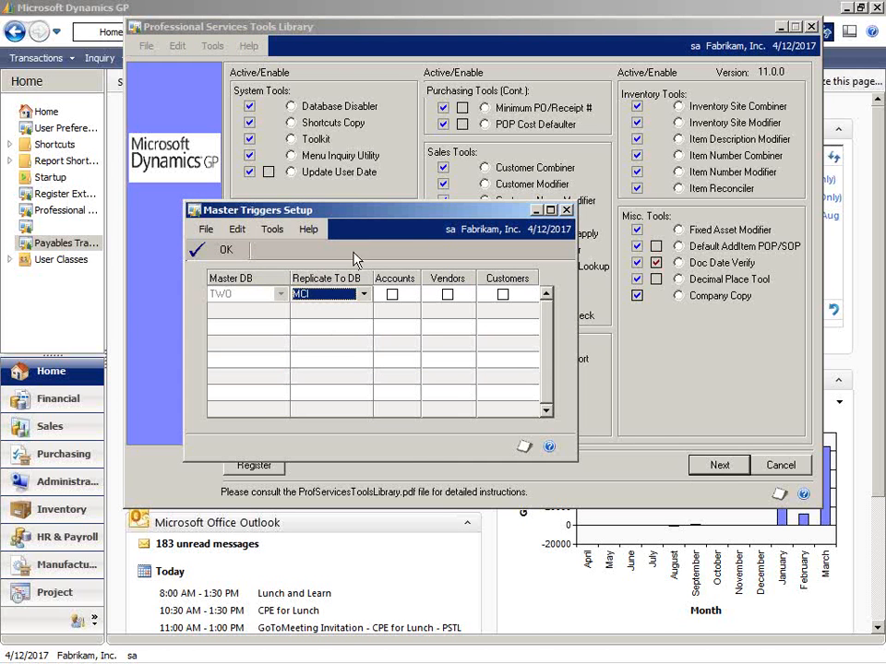
drag(360, 214, 594, 135)
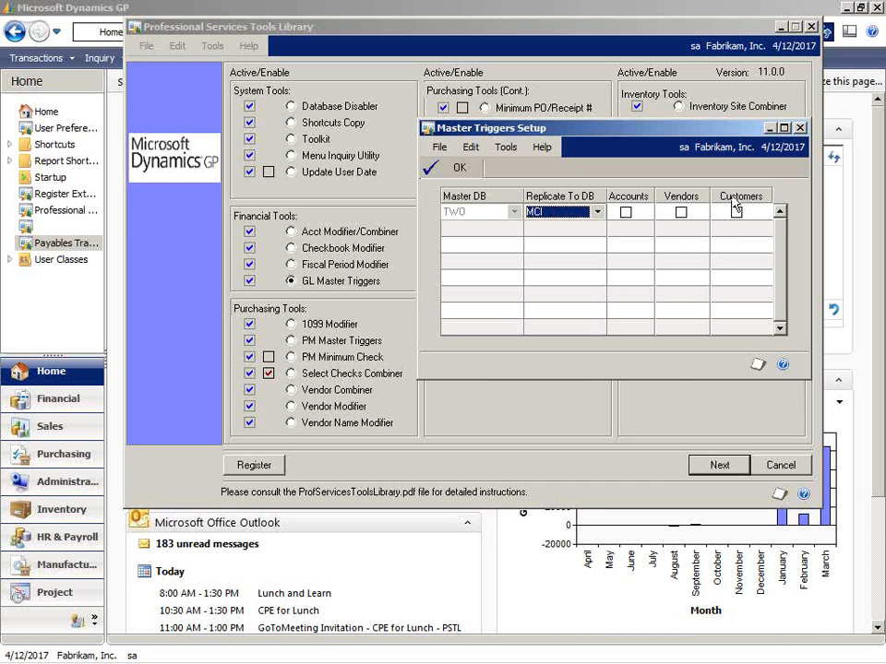
Switch the replication target database to TWO and back to MCI.
click(597, 214)
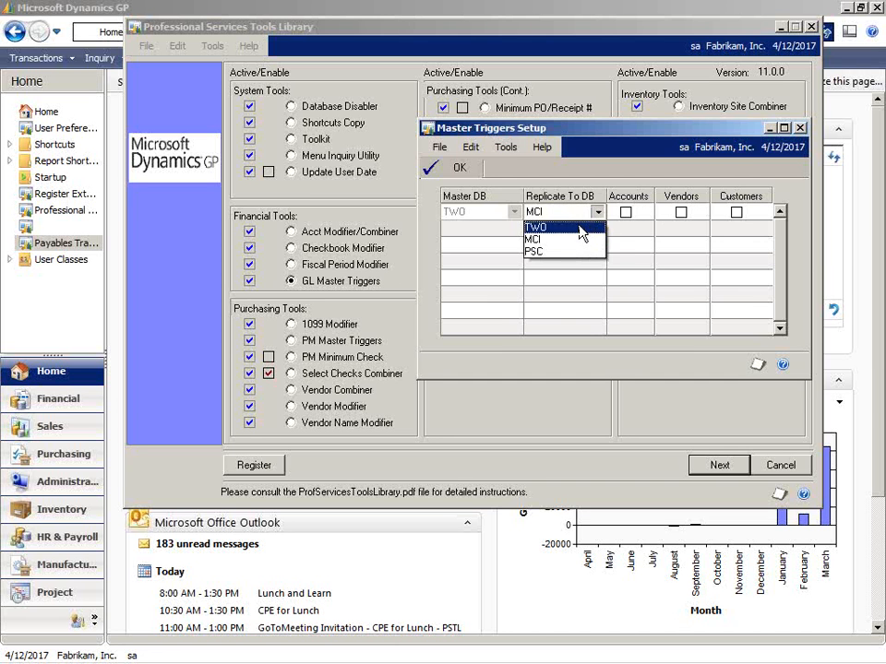
click(580, 226)
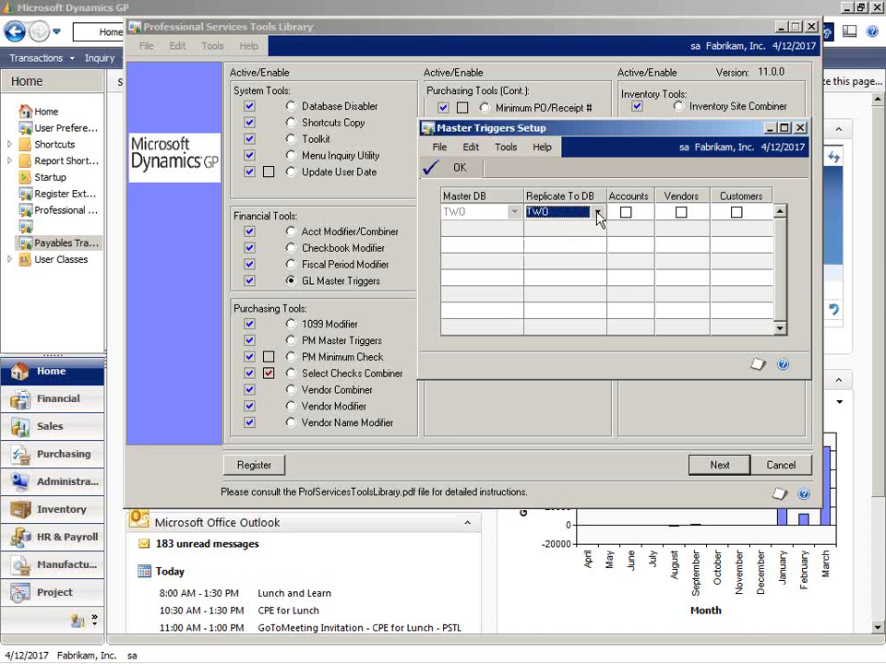
click(591, 214)
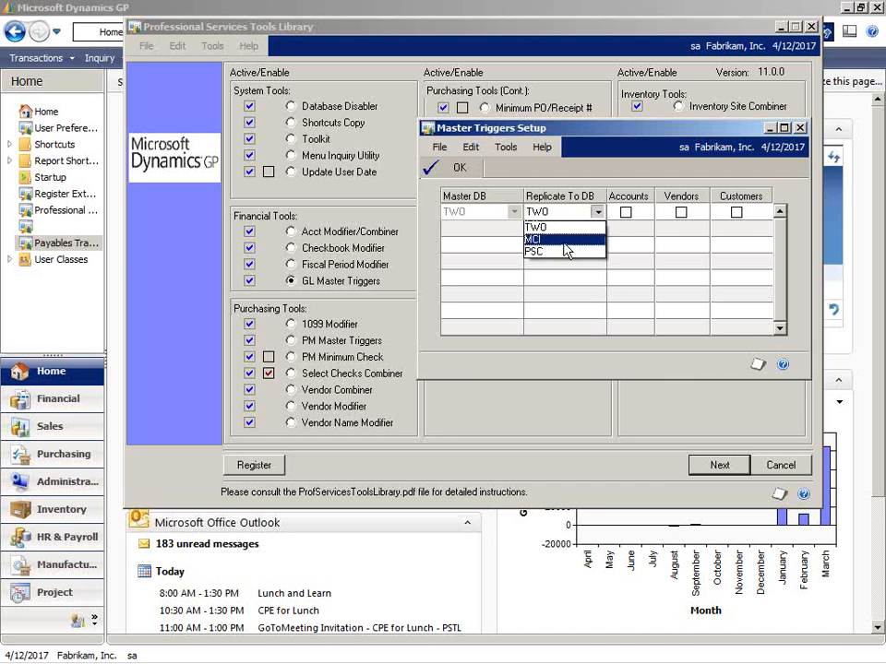
click(566, 240)
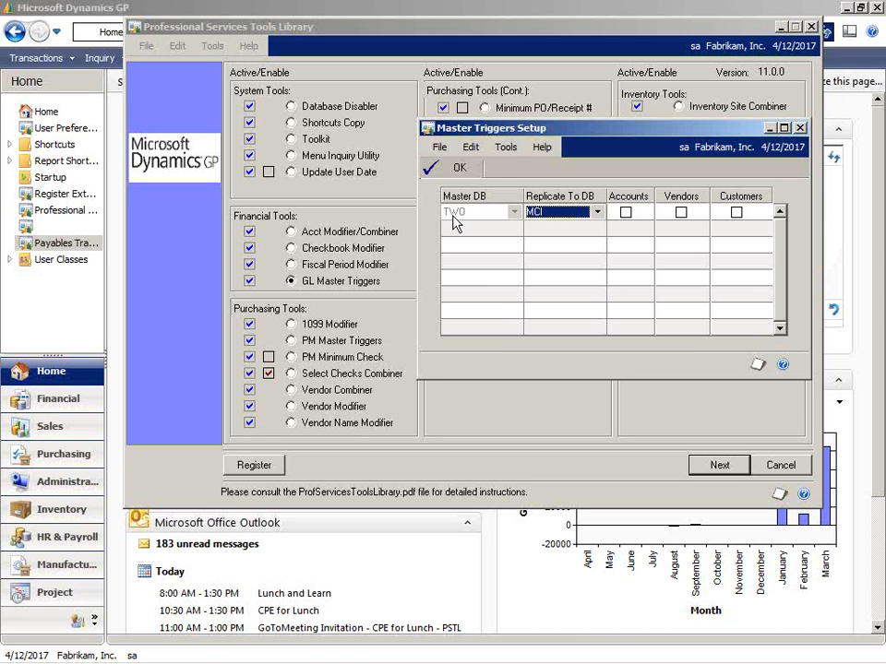
Turn account replication for MCI on and back off, and close Master Triggers Setup.
click(625, 213)
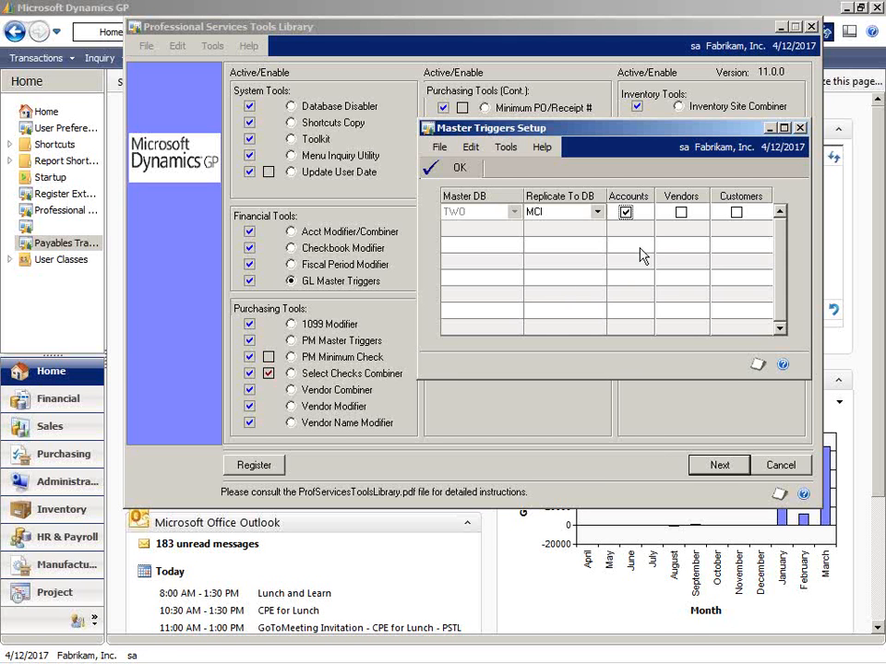
click(626, 213)
click(801, 129)
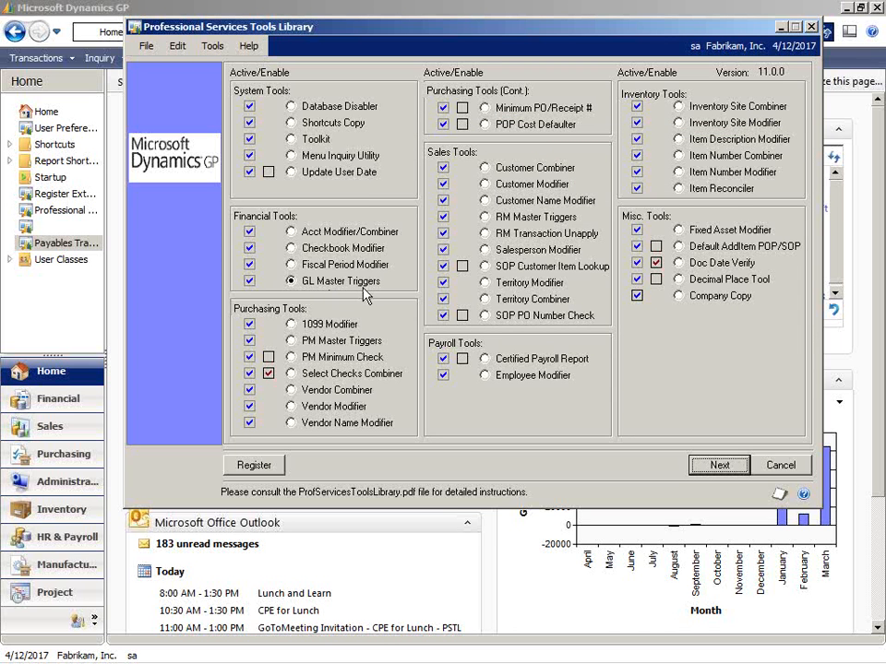
Open the RM Master Triggers tool, review its replication setup, and close it.
click(484, 217)
click(721, 467)
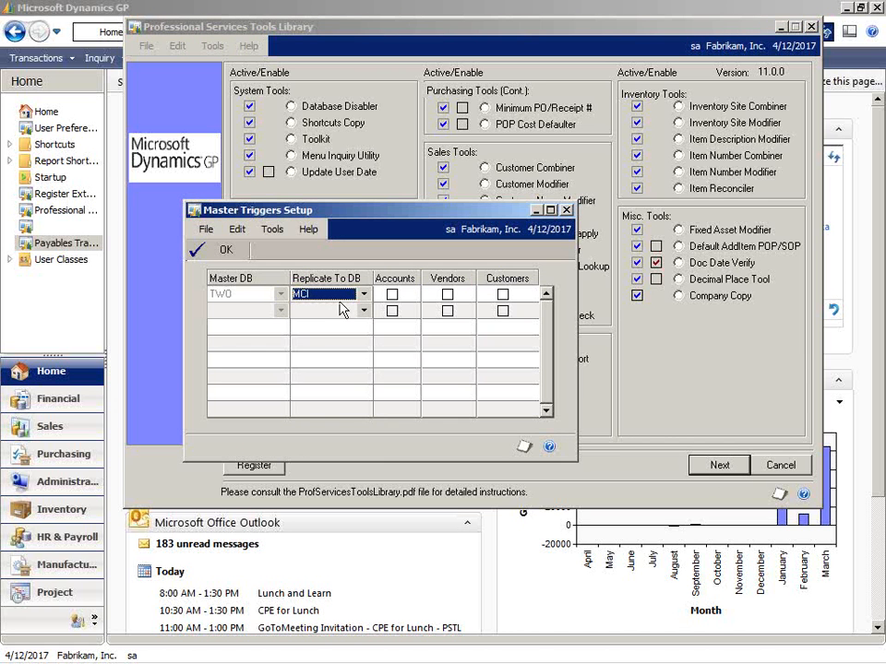
click(567, 211)
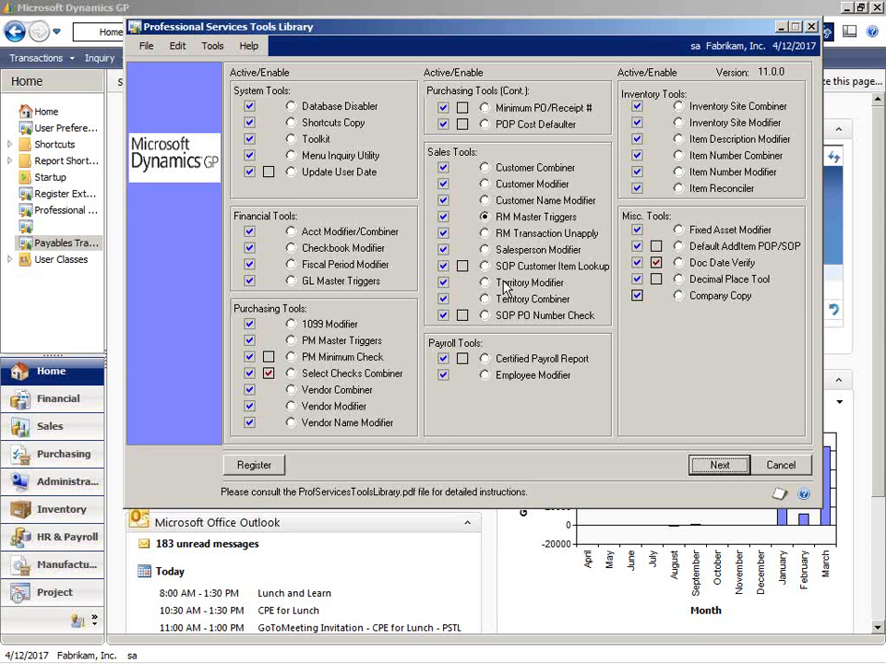
Open the 1099 Modifier and bring the main home window to the front.
click(291, 324)
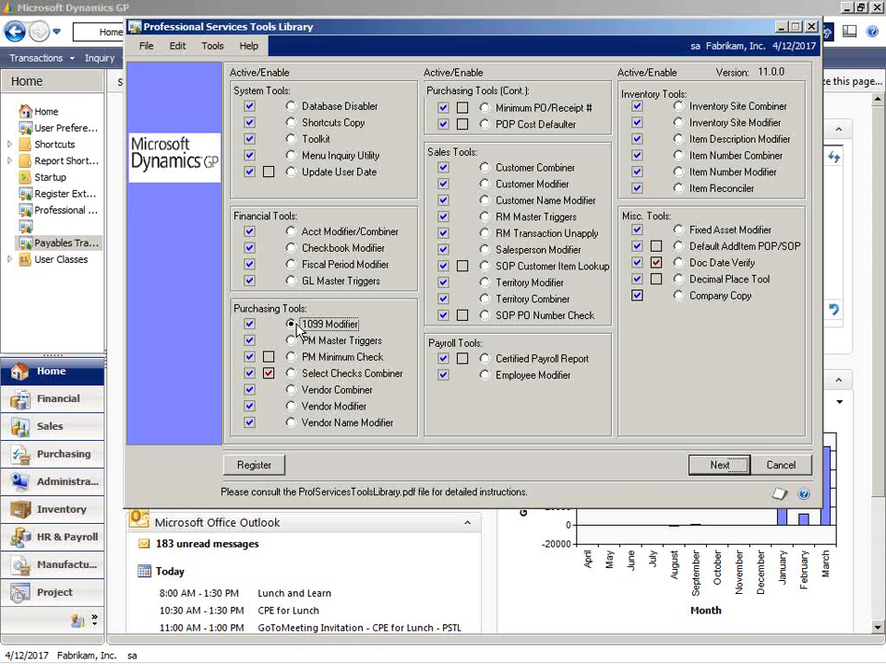
click(710, 467)
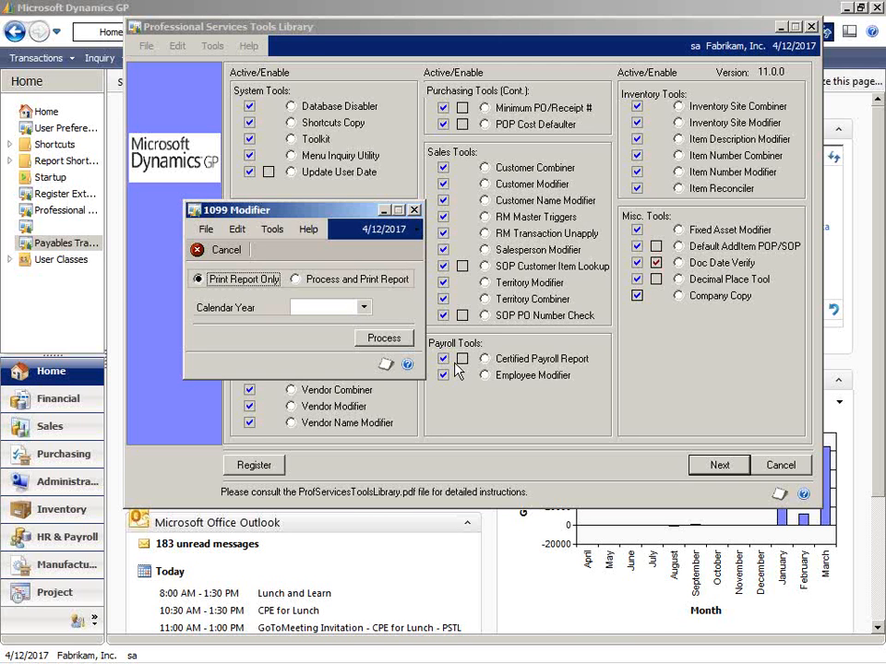
click(319, 9)
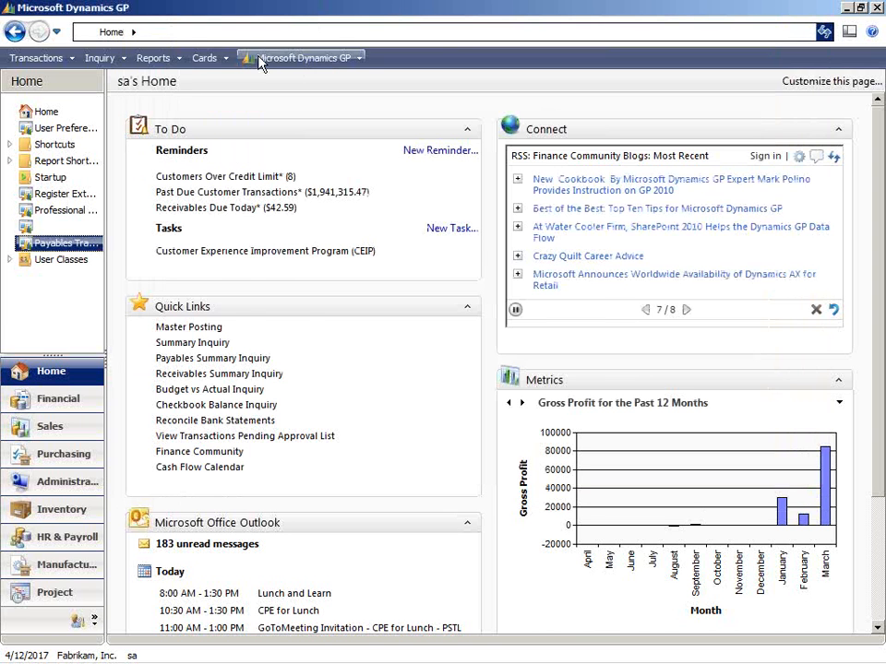
Open Vendor Maintenance, display the first vendor record, A Travel Company, and open its vendor options.
click(203, 59)
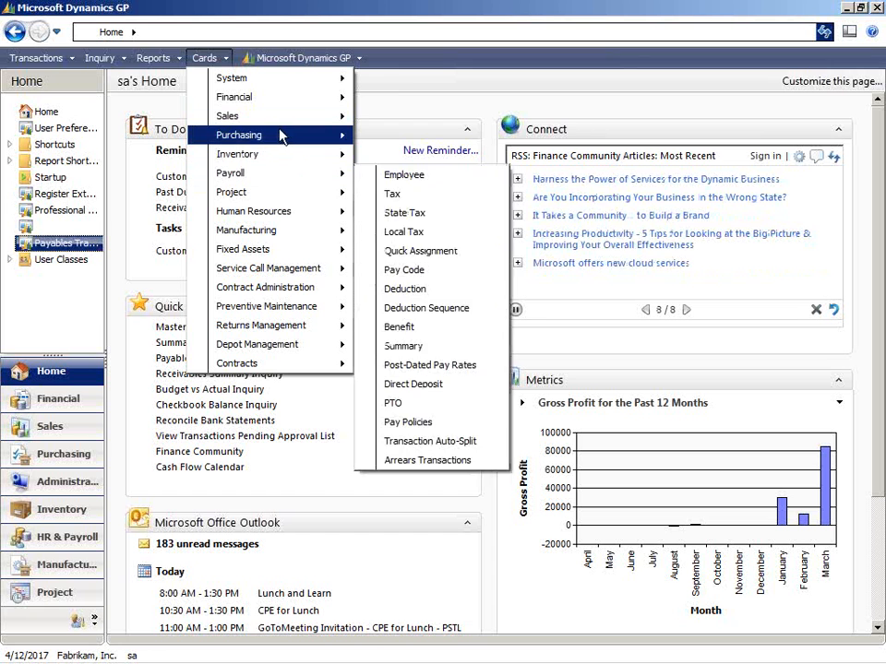
mouse_move(284, 137)
click(400, 140)
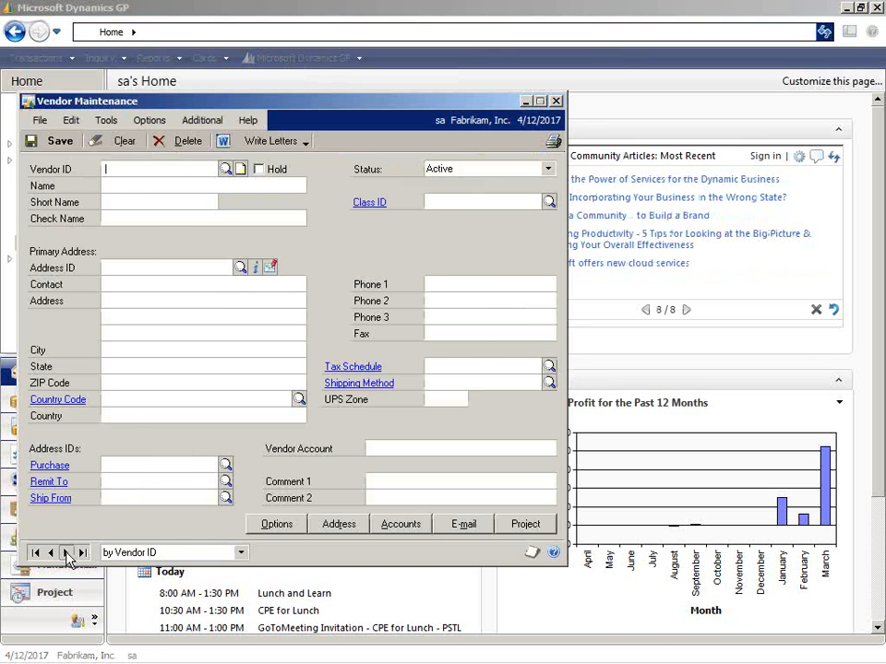
click(67, 553)
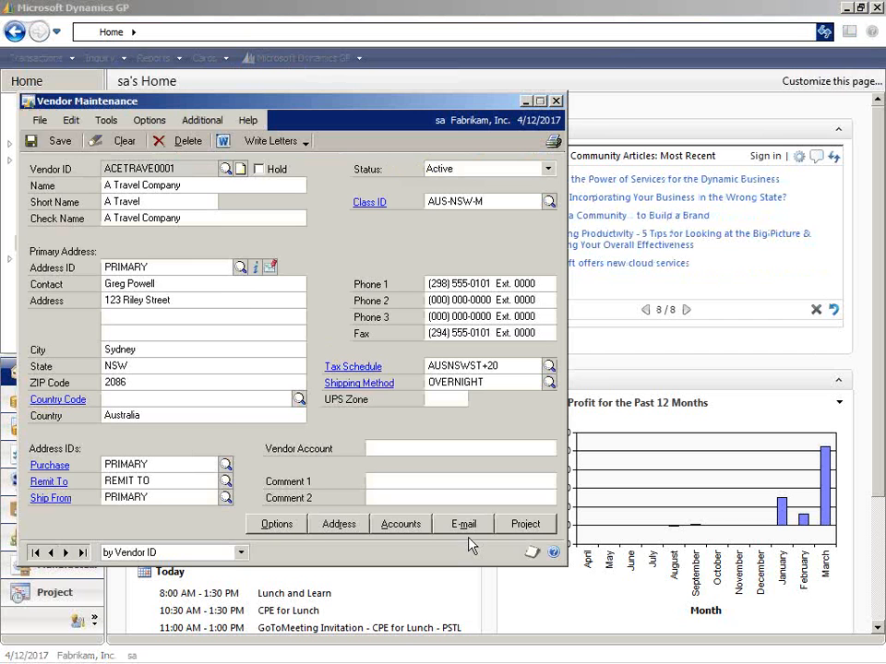
click(278, 528)
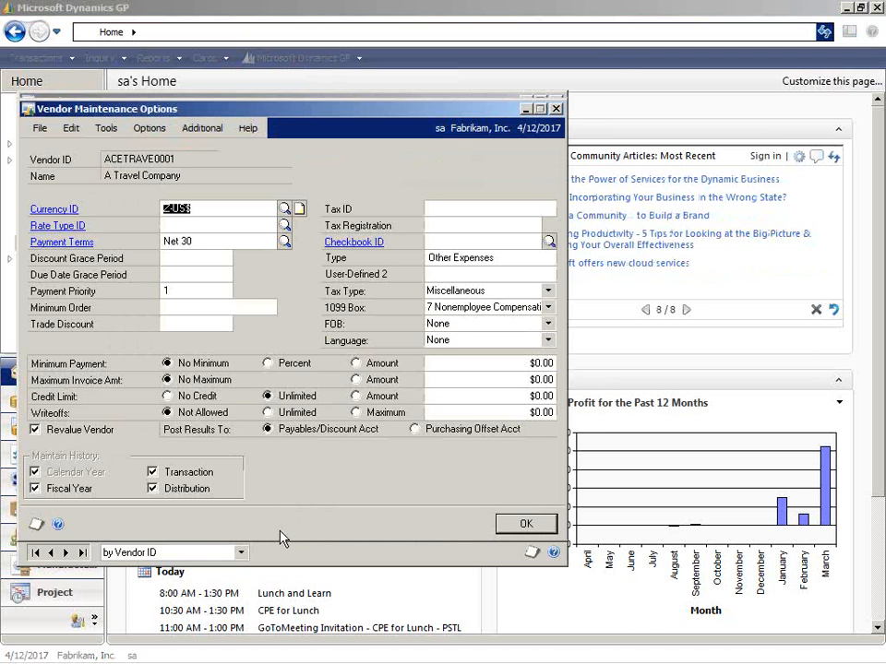
Review the vendor's available Tax Type and 1099 Box choices without changing them, and close the options and Vendor Maintenance.
click(548, 292)
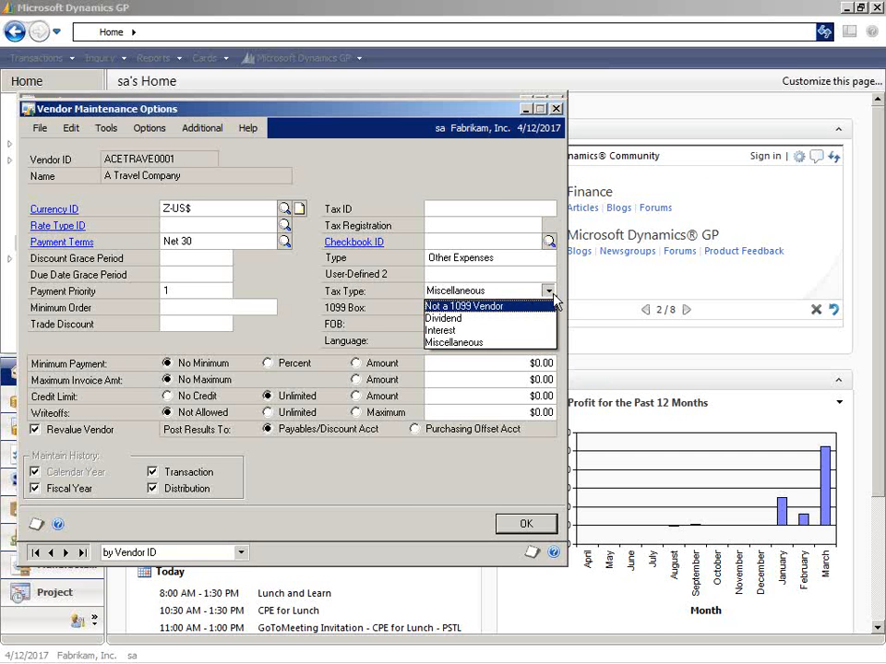
click(549, 293)
click(548, 292)
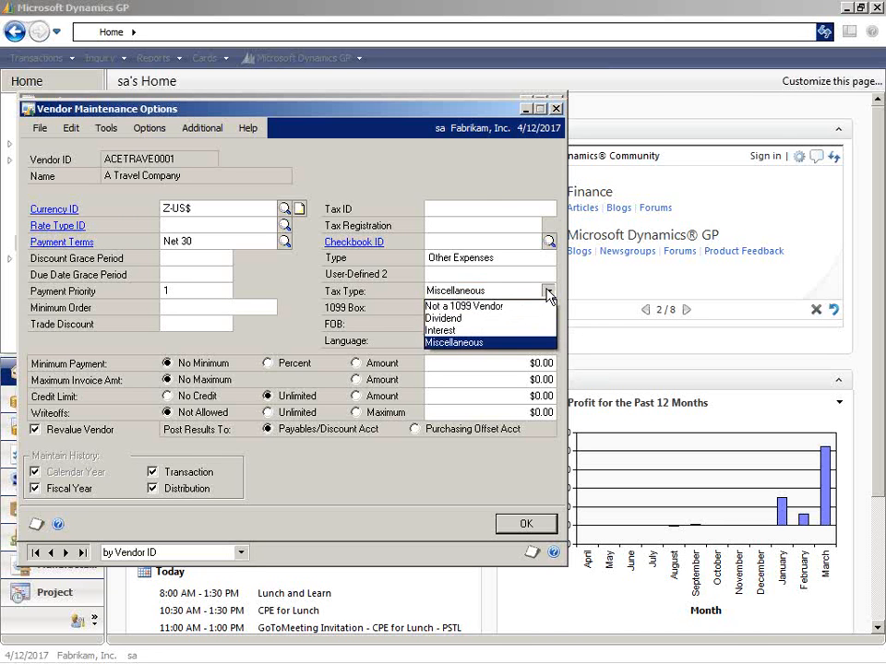
click(549, 294)
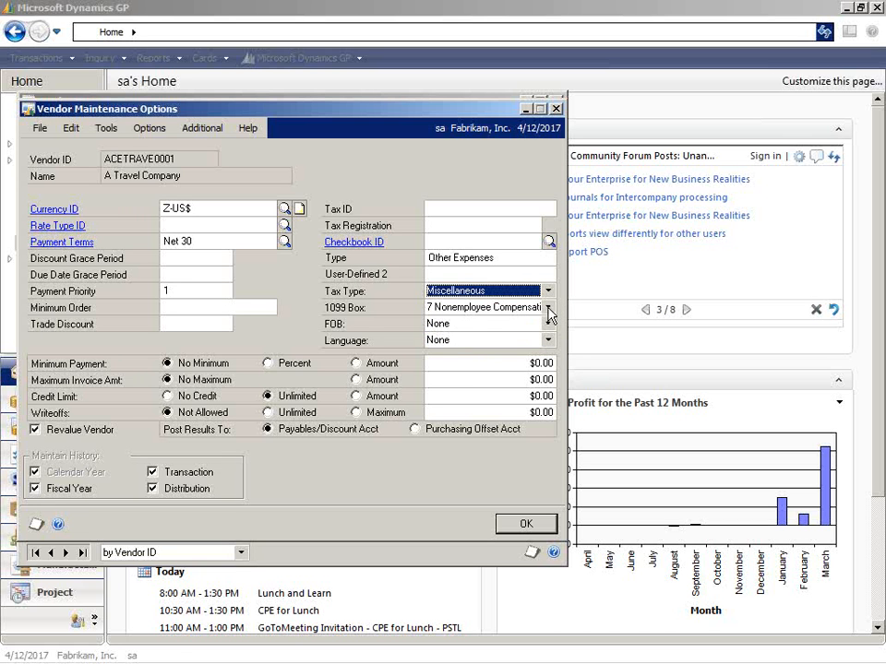
click(548, 308)
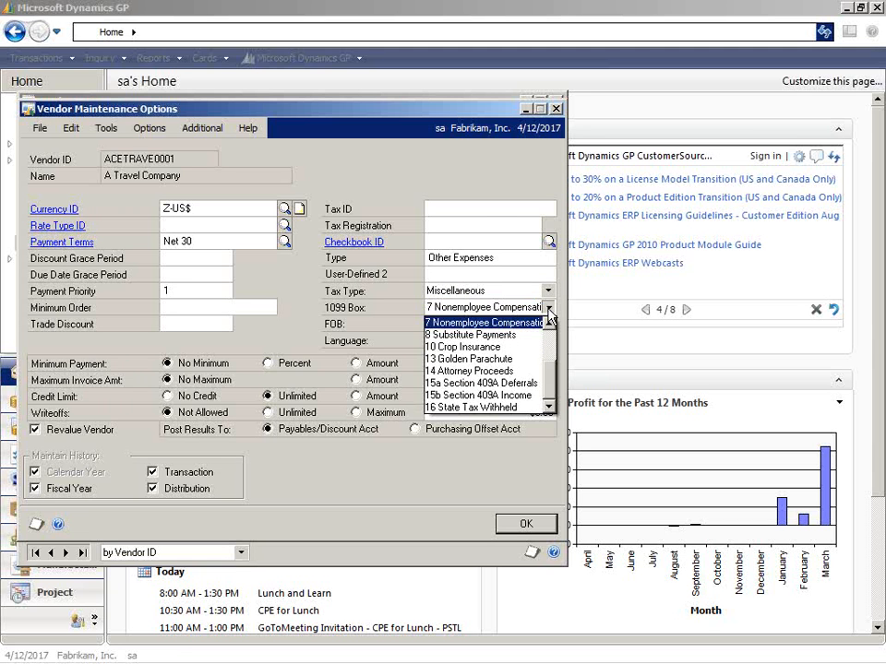
click(548, 310)
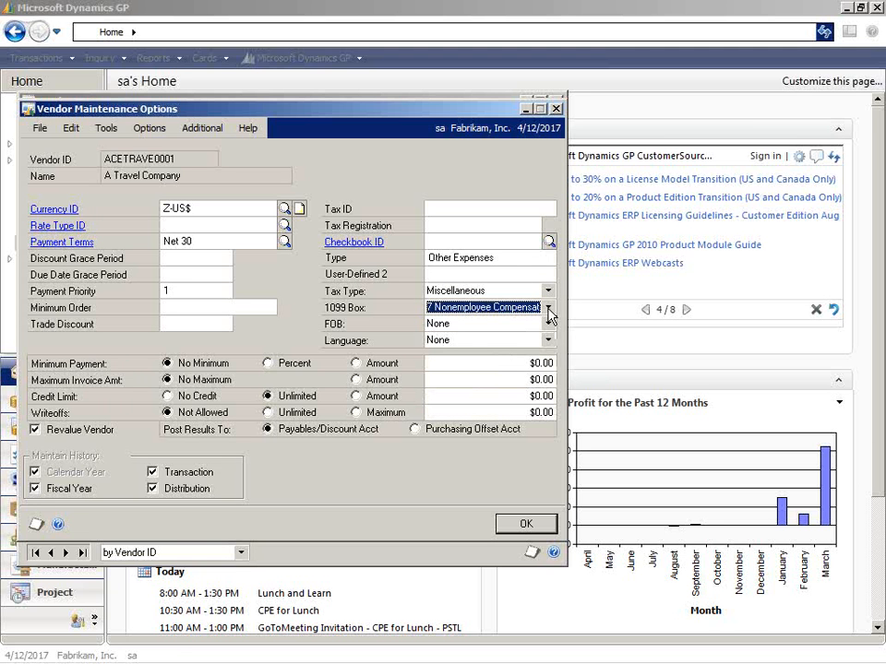
click(555, 109)
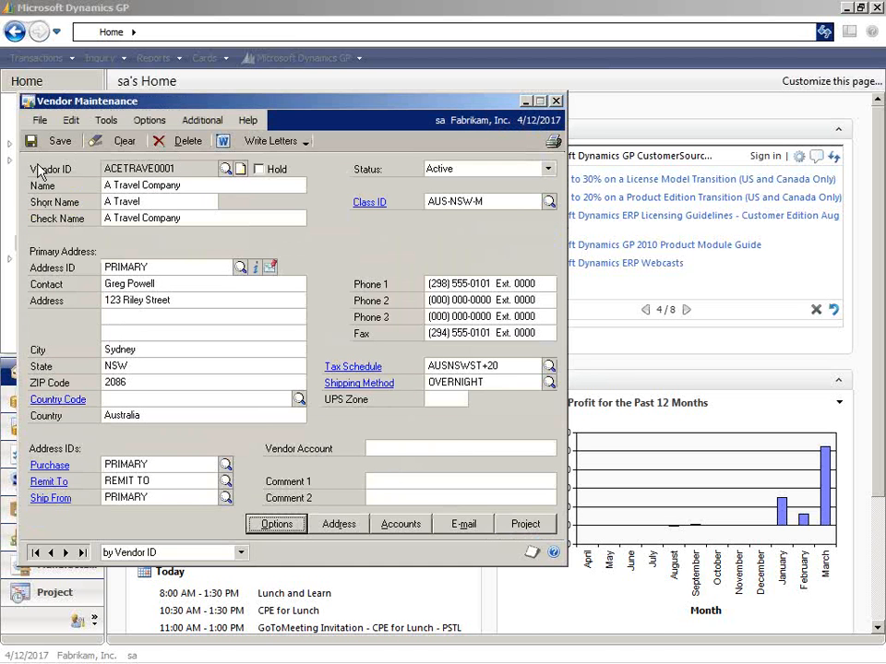
click(556, 101)
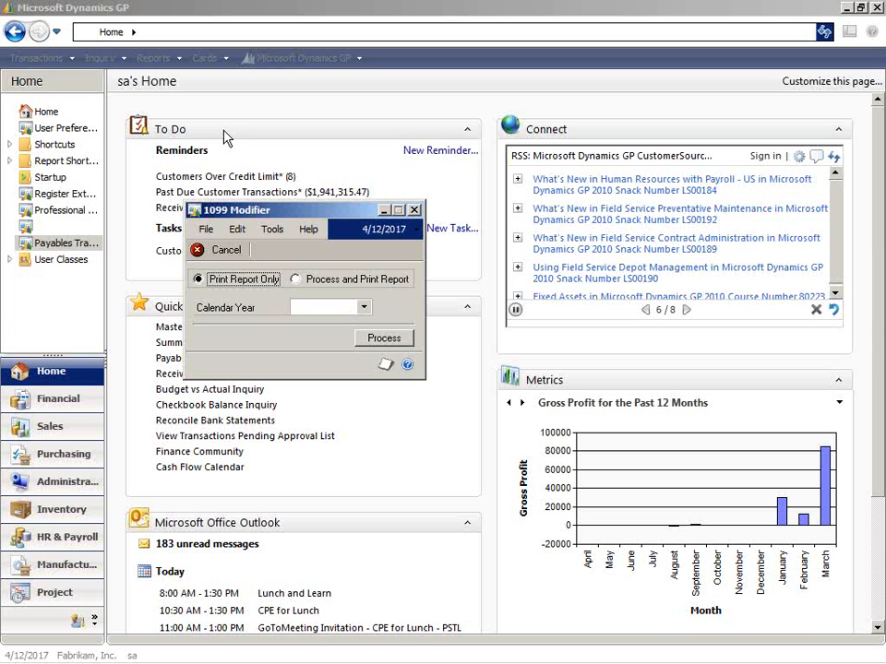
Open the purchasing 1099 Details window.
click(286, 60)
click(286, 60)
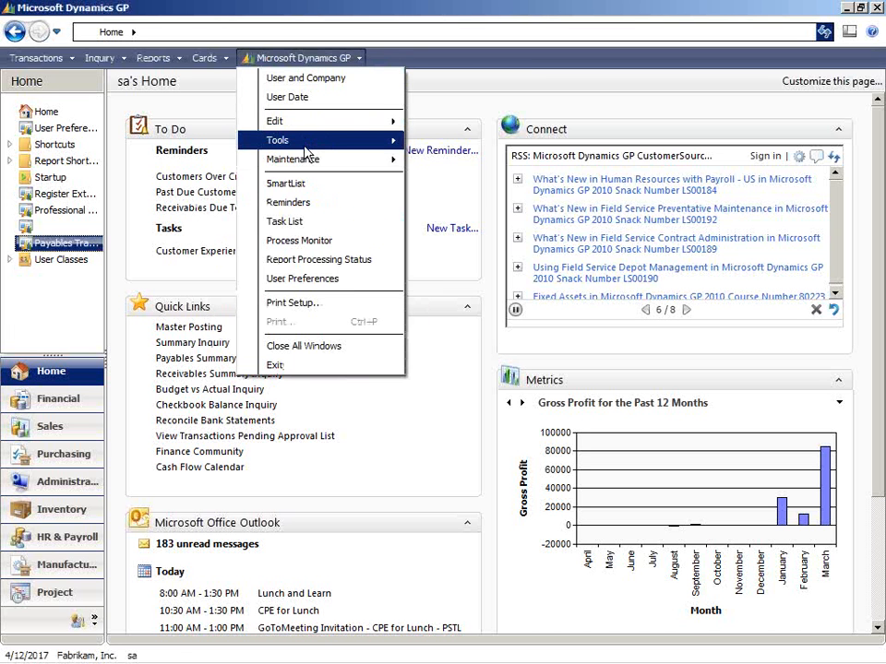
mouse_move(305, 143)
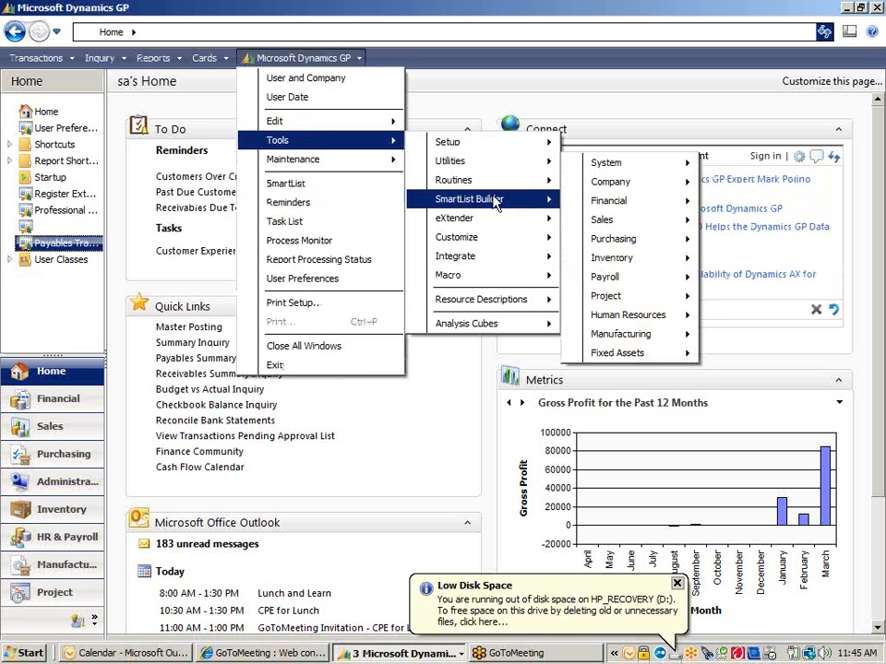
click(205, 58)
mouse_move(277, 135)
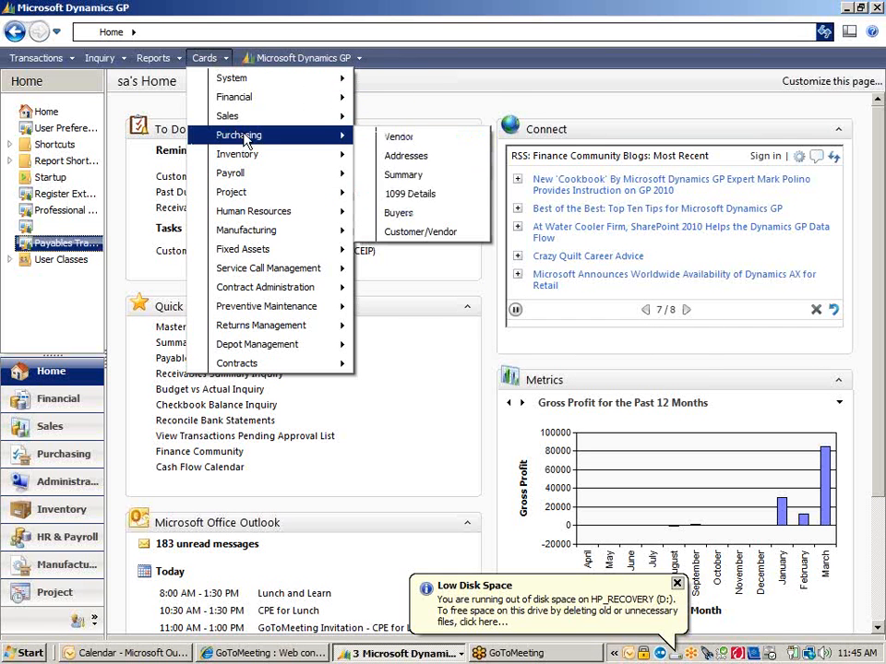
click(434, 195)
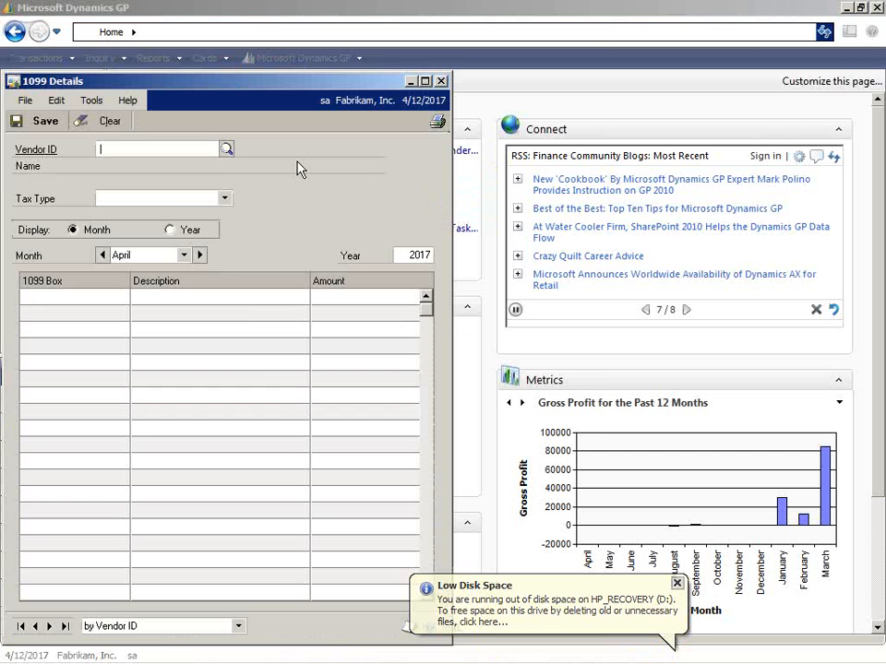
Look up A Travel Company in 1099 Details, examine the amounts by 1099 box, and close the window.
click(227, 147)
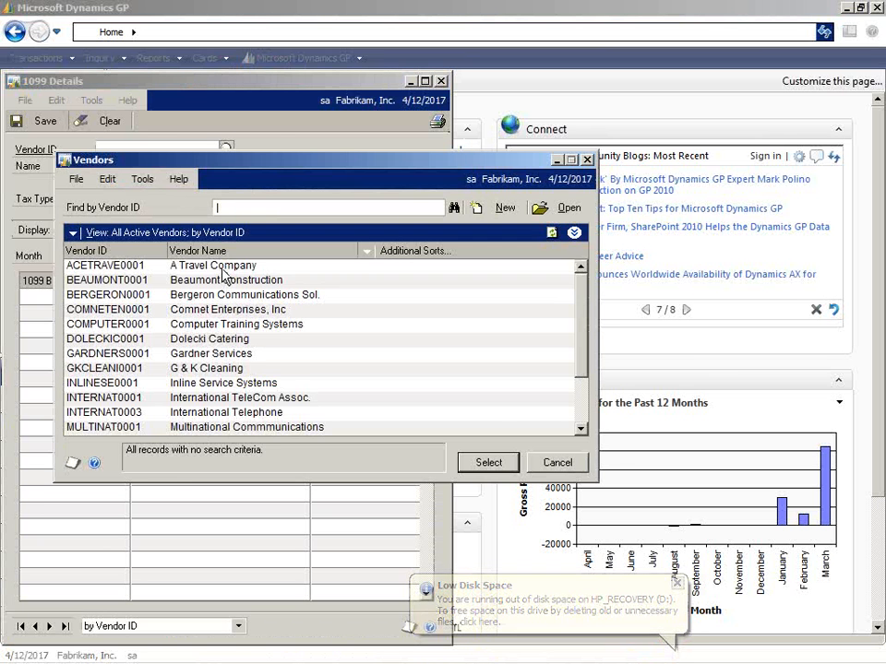
double_click(231, 265)
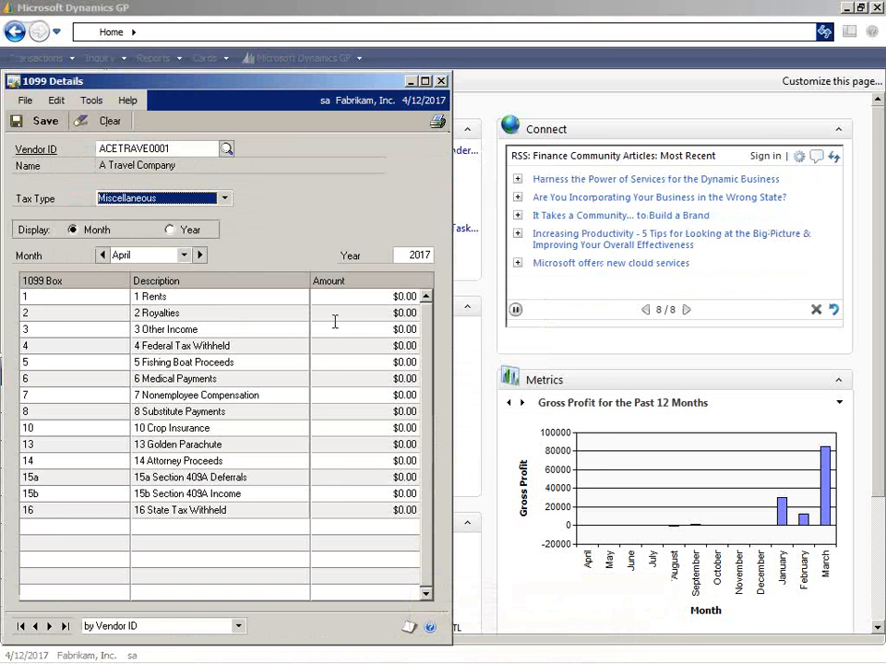
click(406, 296)
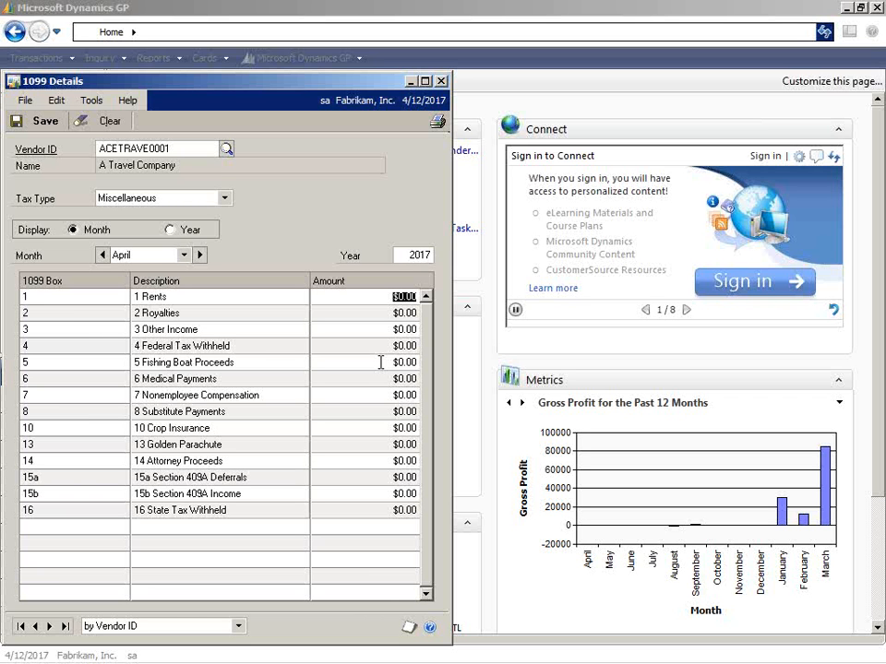
click(443, 81)
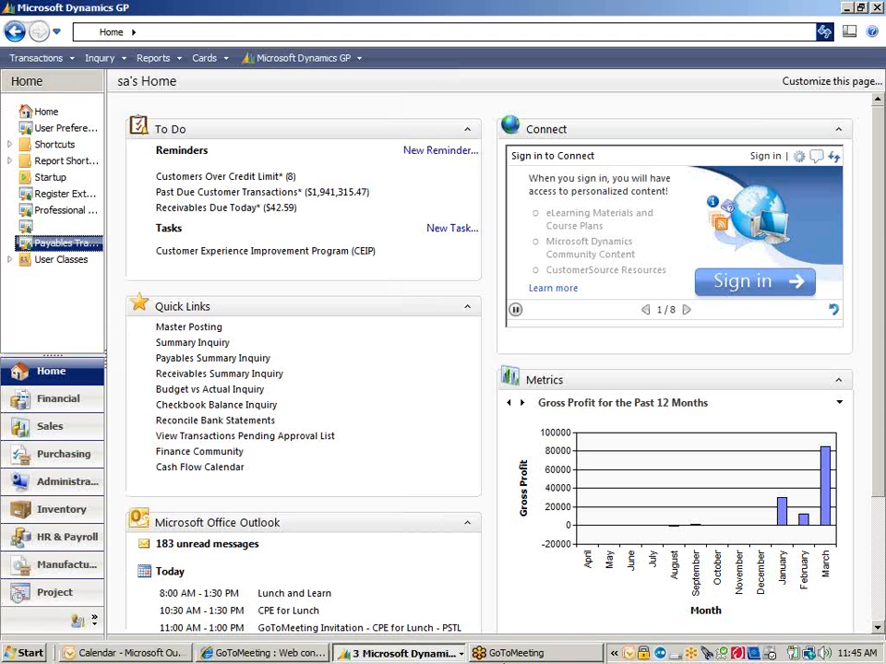
Start a report-only 1099 Modifier run for calendar year 2014 and cancel it at the confirmation.
click(429, 653)
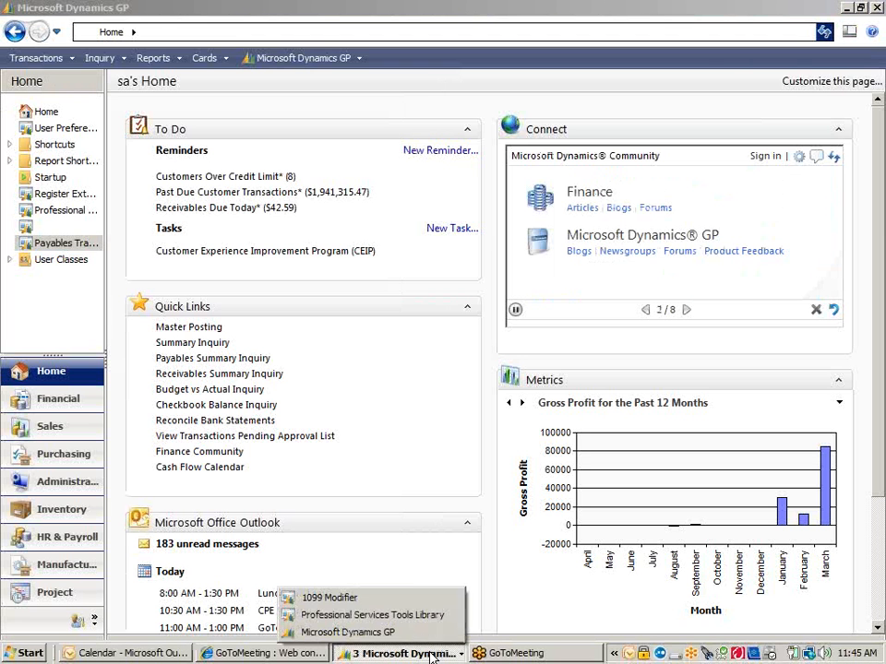
click(408, 598)
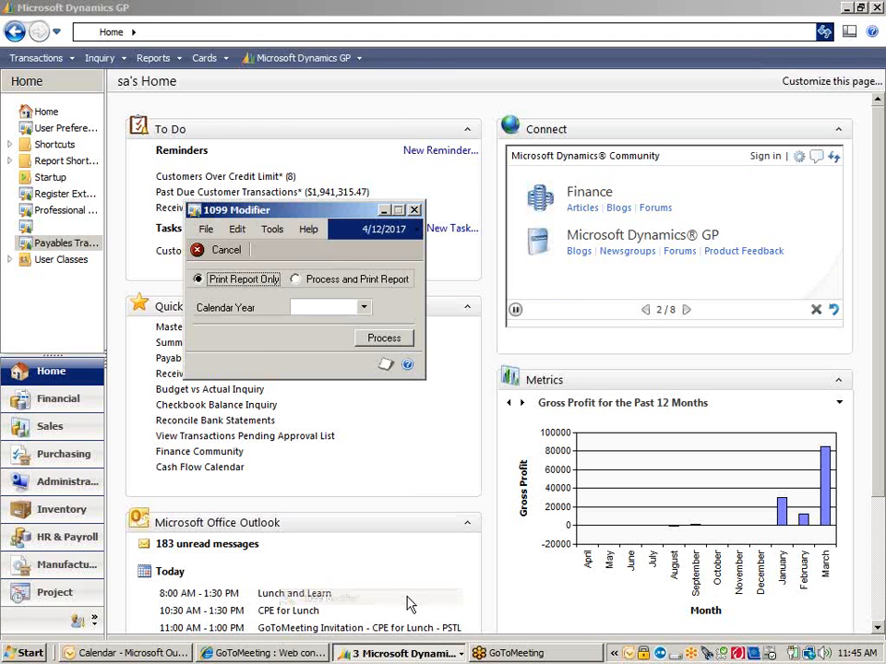
click(364, 308)
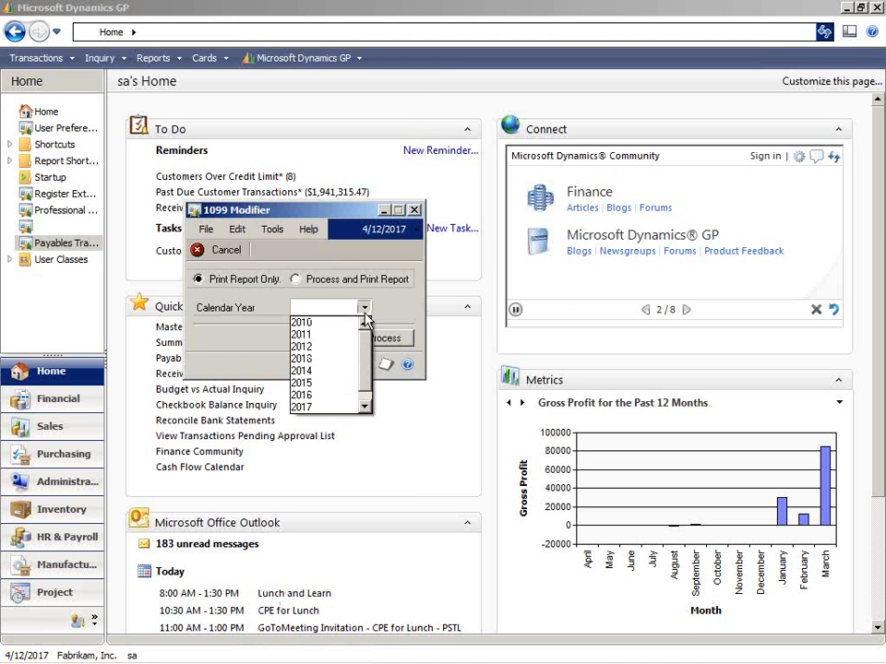
click(343, 371)
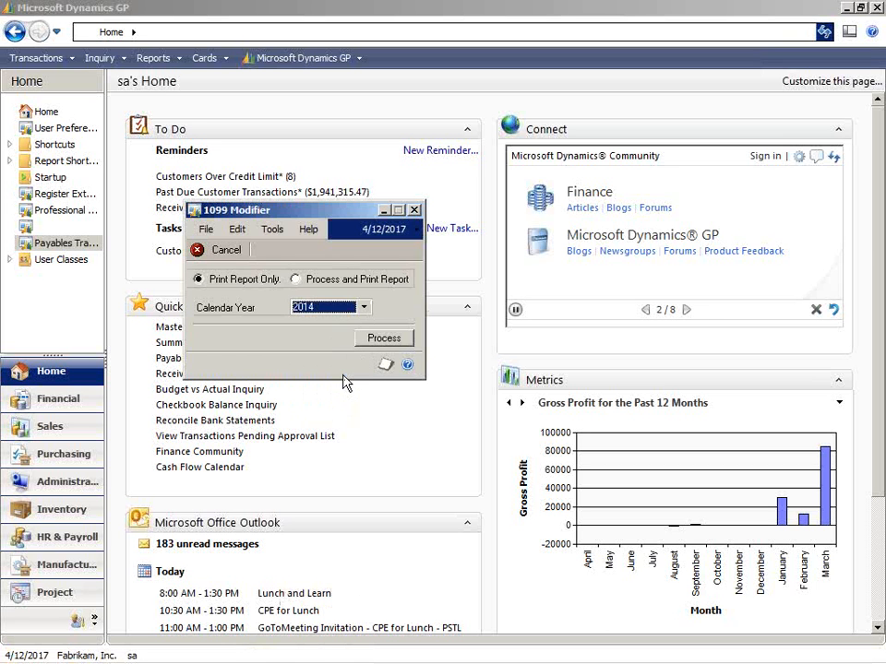
click(385, 339)
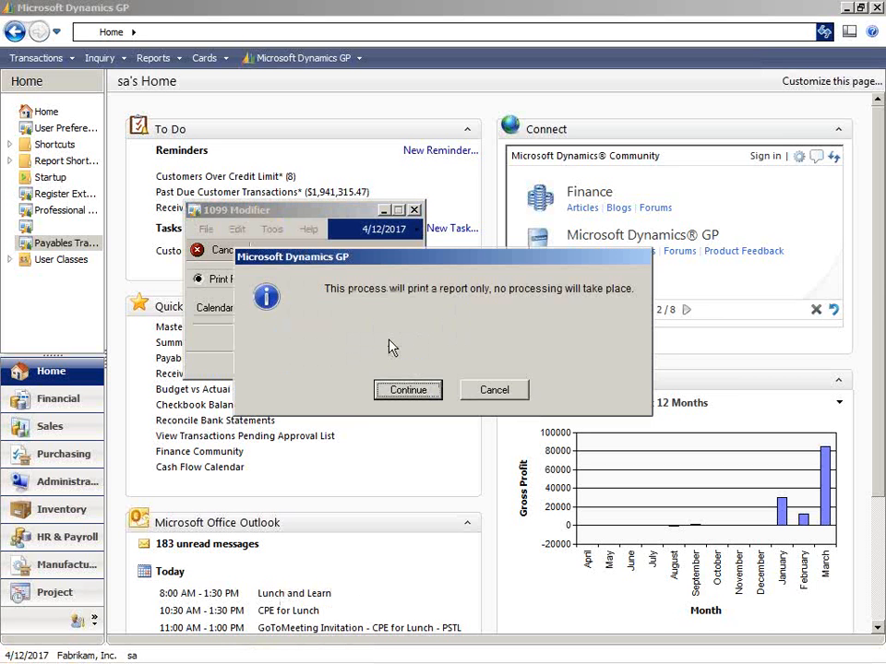
click(504, 391)
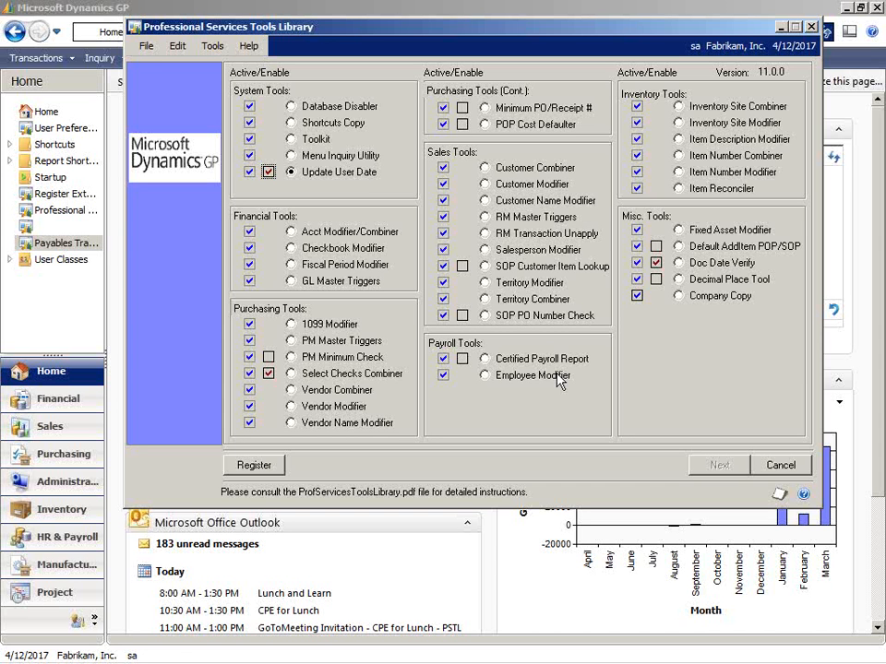
Switch the Certified Payroll Report tool on and back off, and disable the Update User Date tool.
click(462, 359)
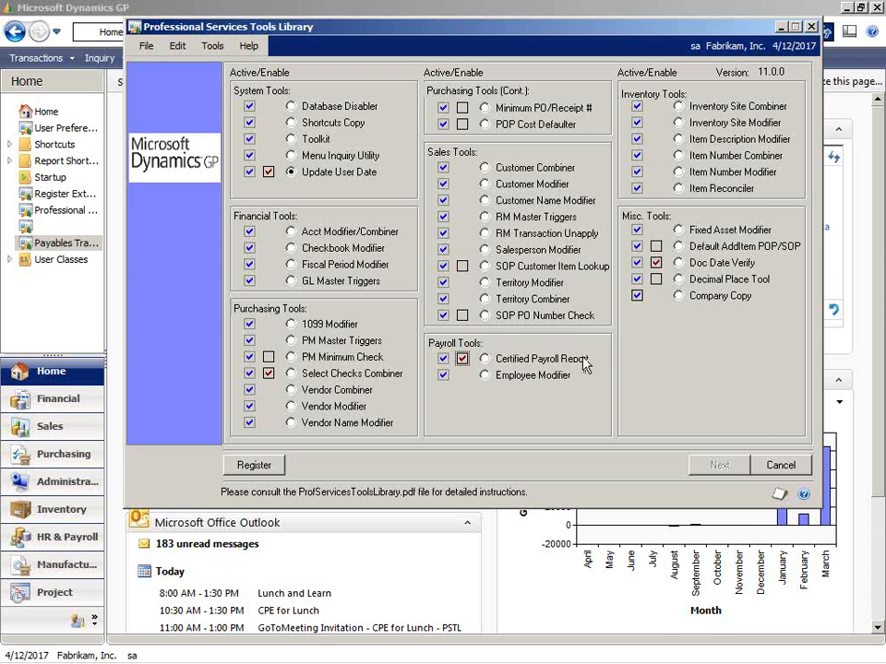
click(463, 359)
click(267, 173)
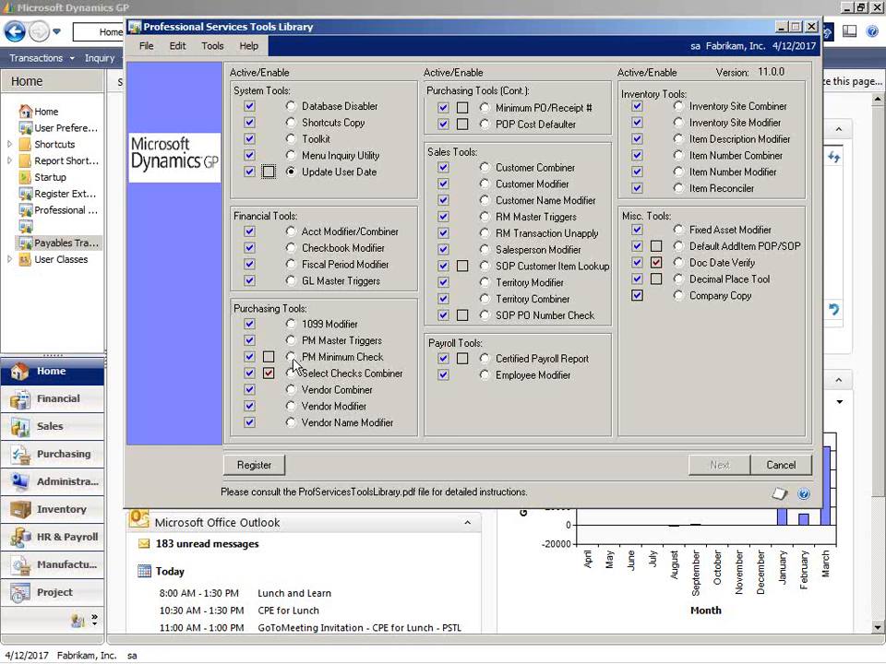
Enable the PM Minimum Check tool and select Select Checks Combiner among the purchasing tools.
click(292, 359)
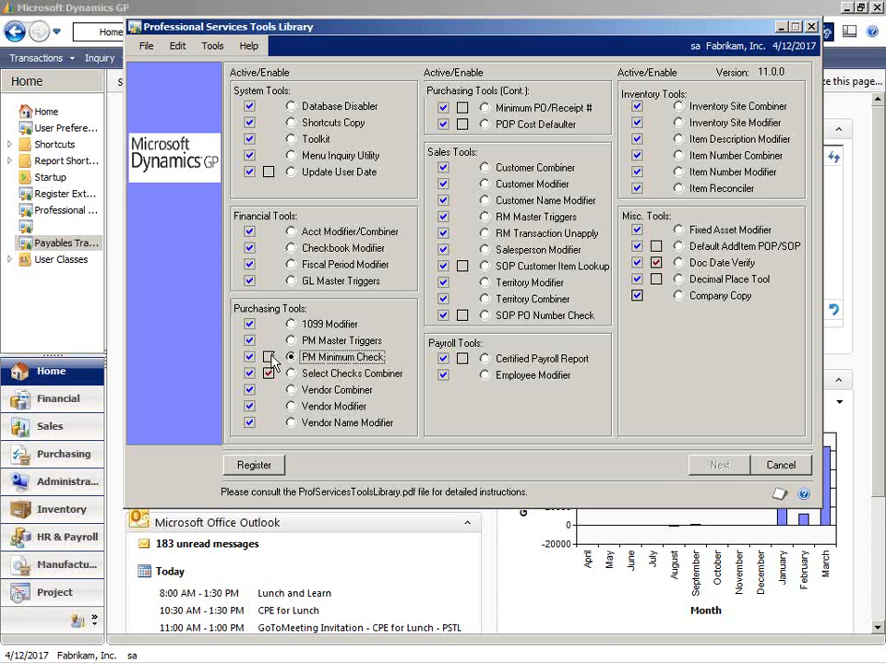
click(269, 357)
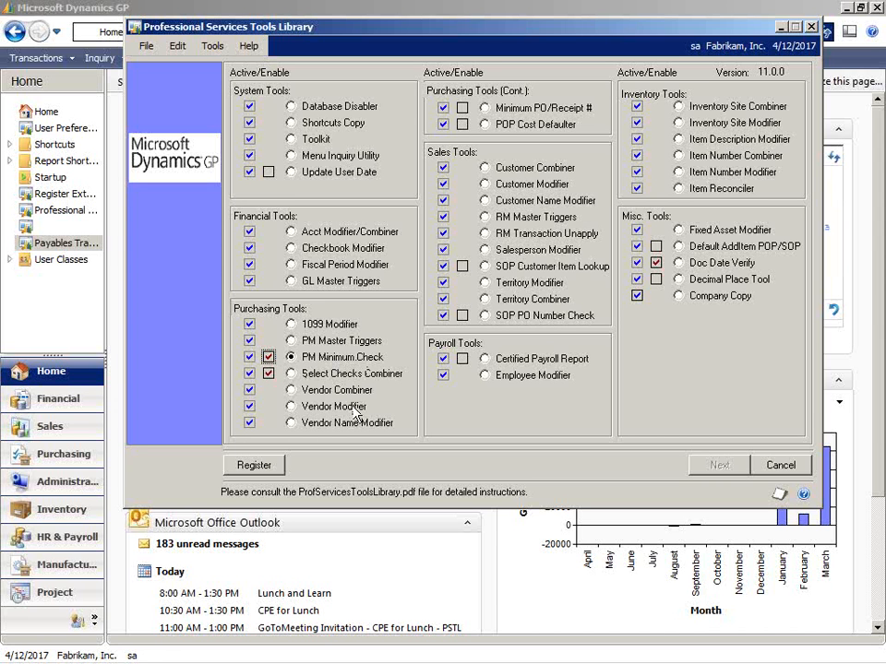
click(292, 374)
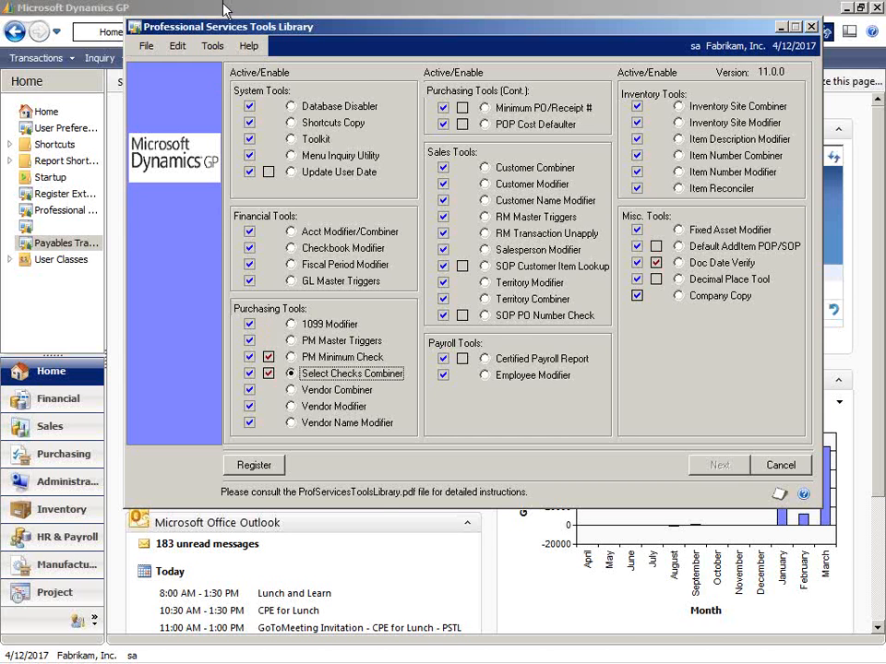
Return to the main Dynamics GP window and open the purchasing Select Checks transaction.
click(163, 14)
click(37, 57)
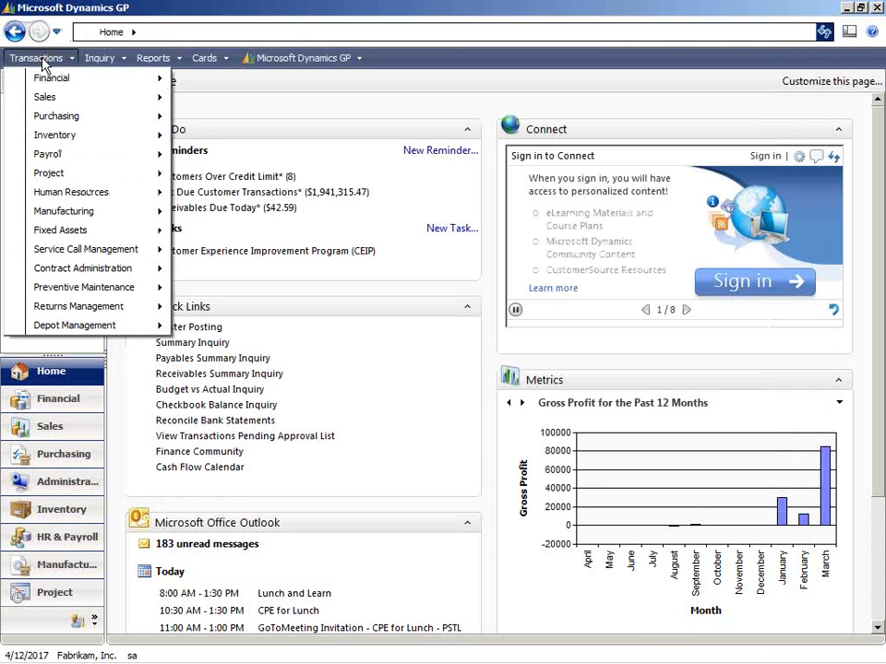
mouse_move(69, 124)
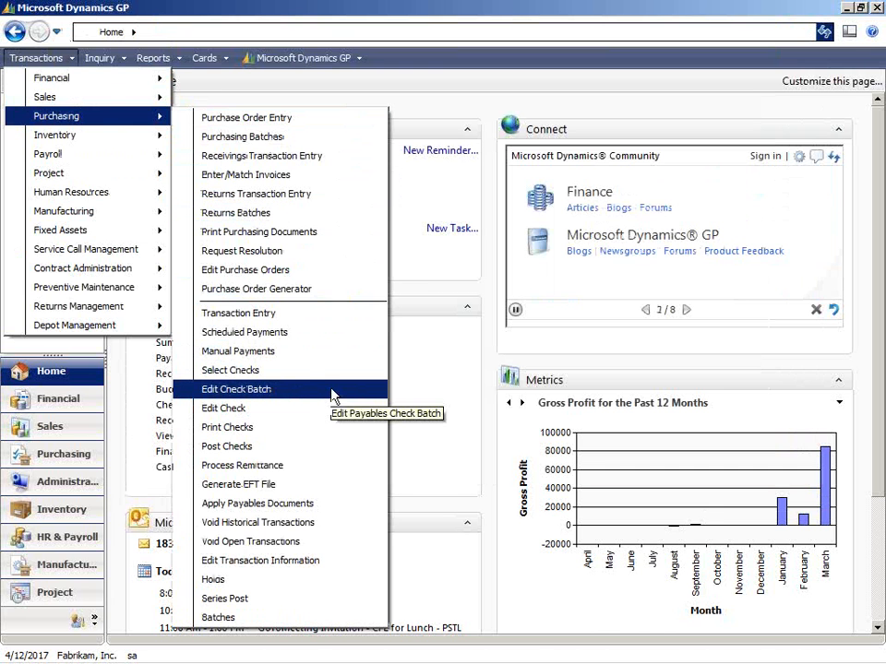
click(305, 372)
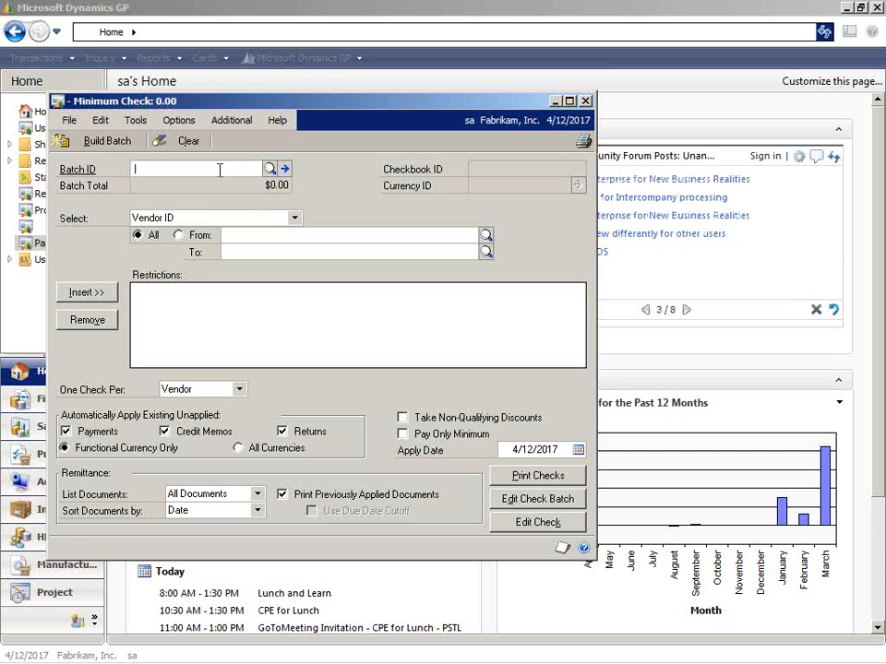
Review the available computer check batches in the batch lookup and close it without choosing one.
click(268, 169)
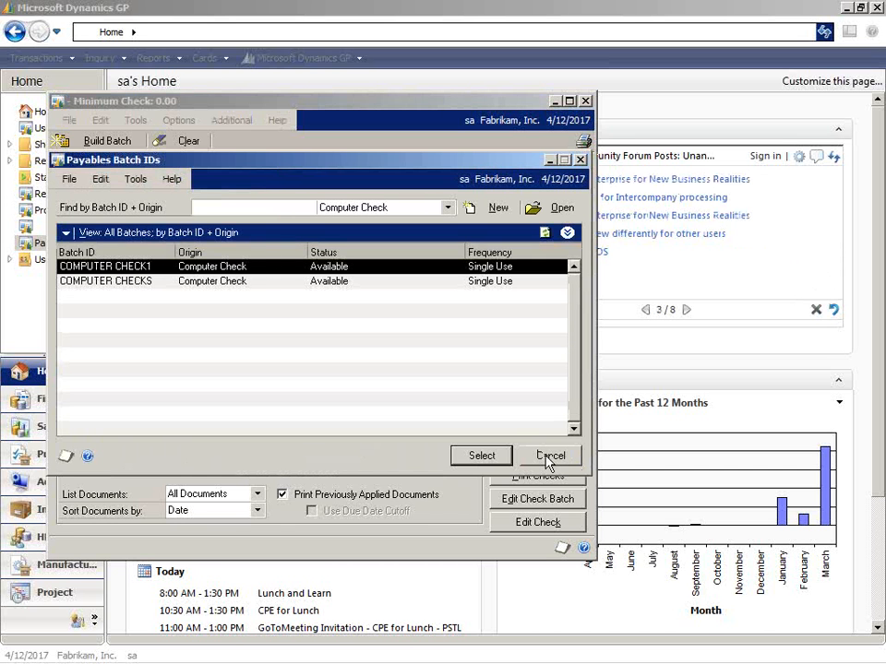
click(580, 161)
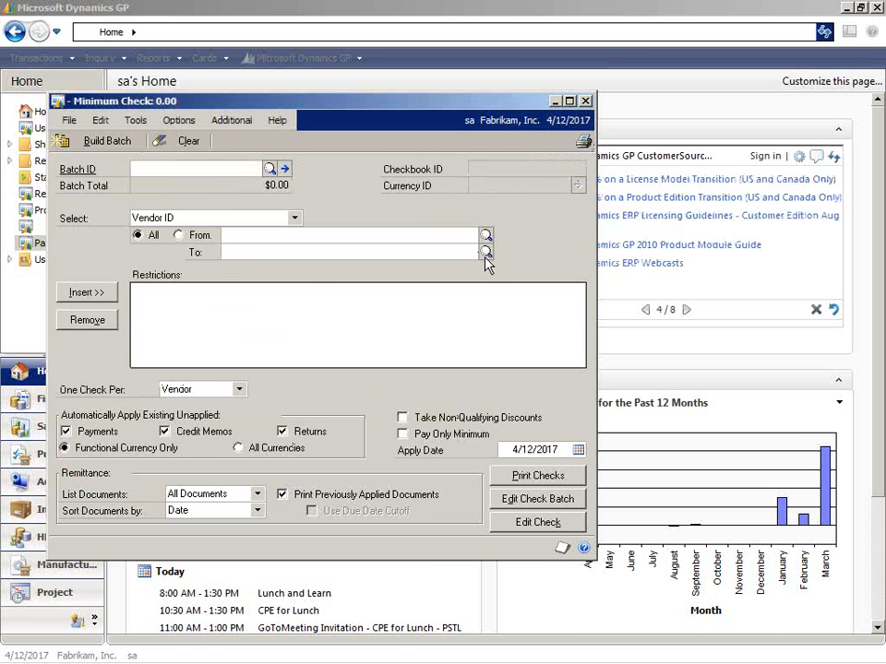
click(270, 169)
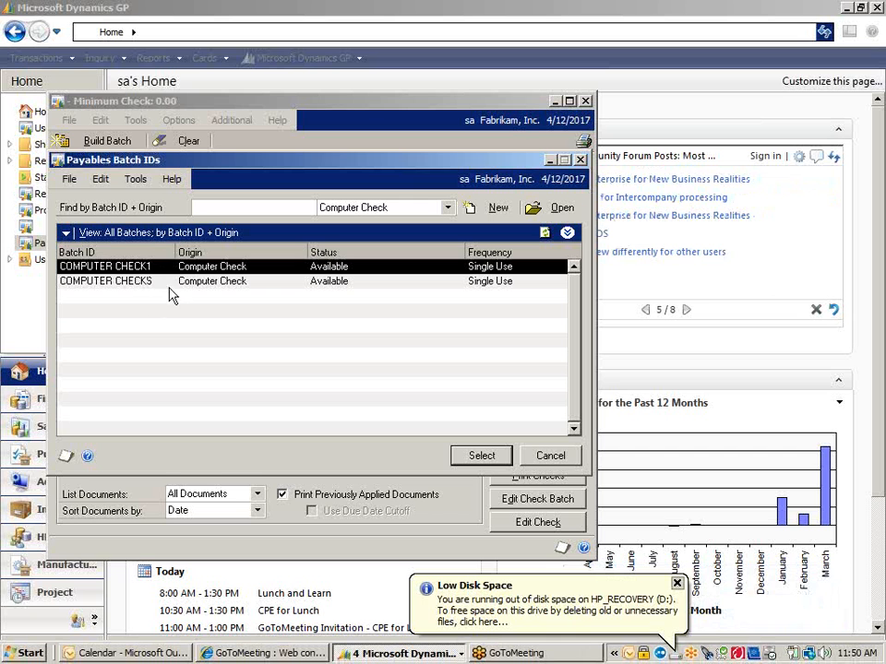
click(677, 585)
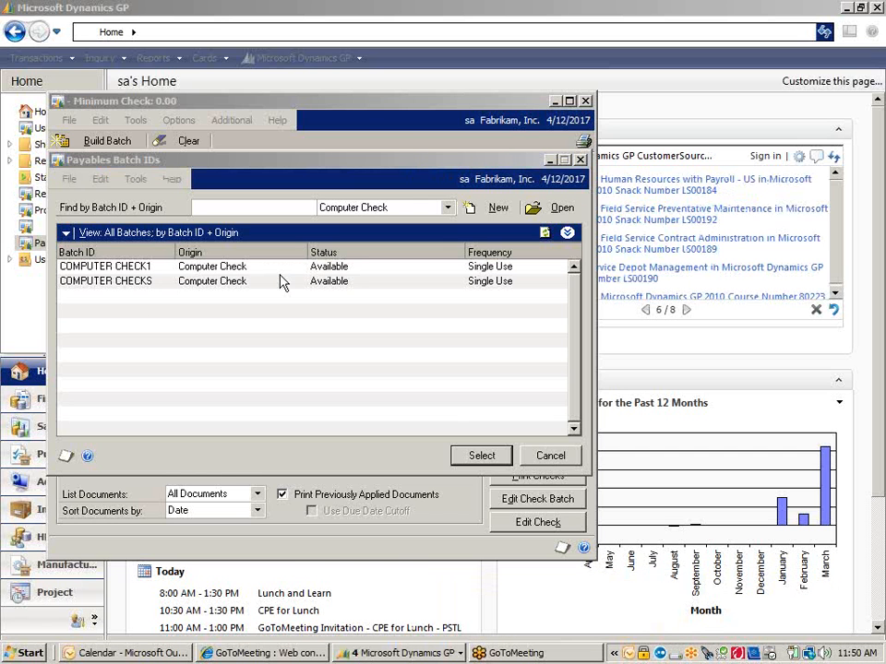
click(211, 282)
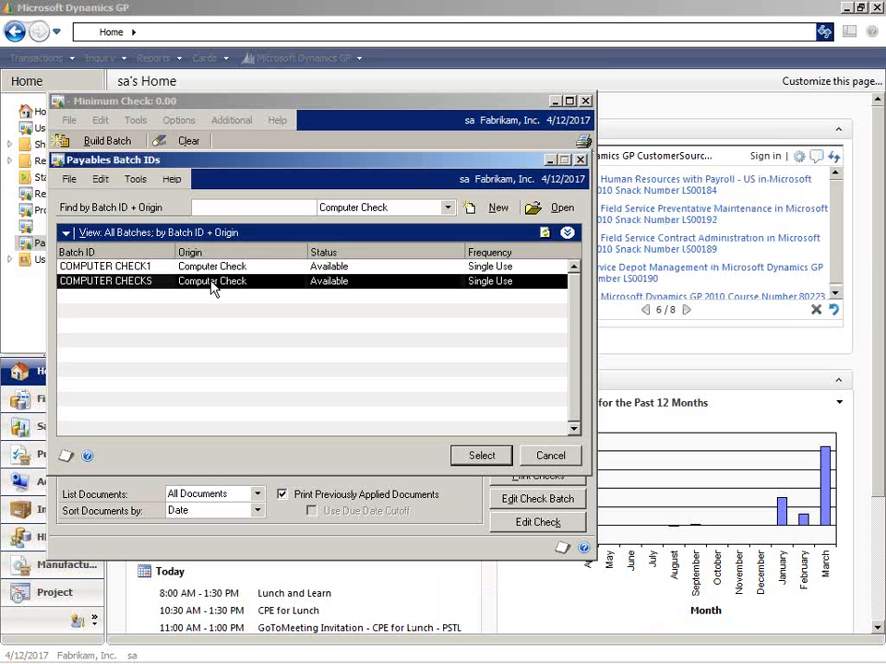
click(551, 456)
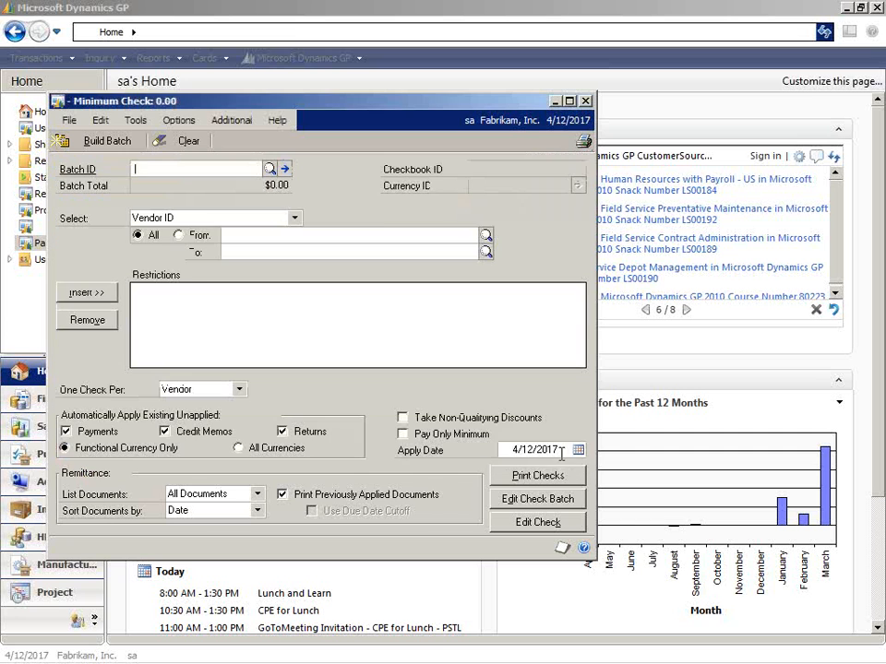
Load batch COMPUTER CHECK1 in the check selection window, examine its settings, and close the window.
click(270, 170)
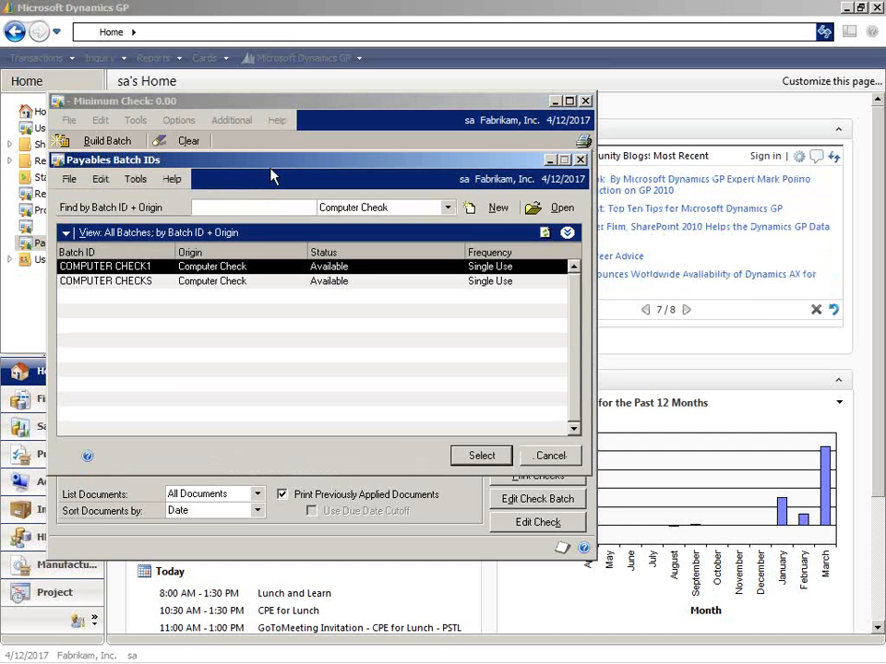
double_click(247, 268)
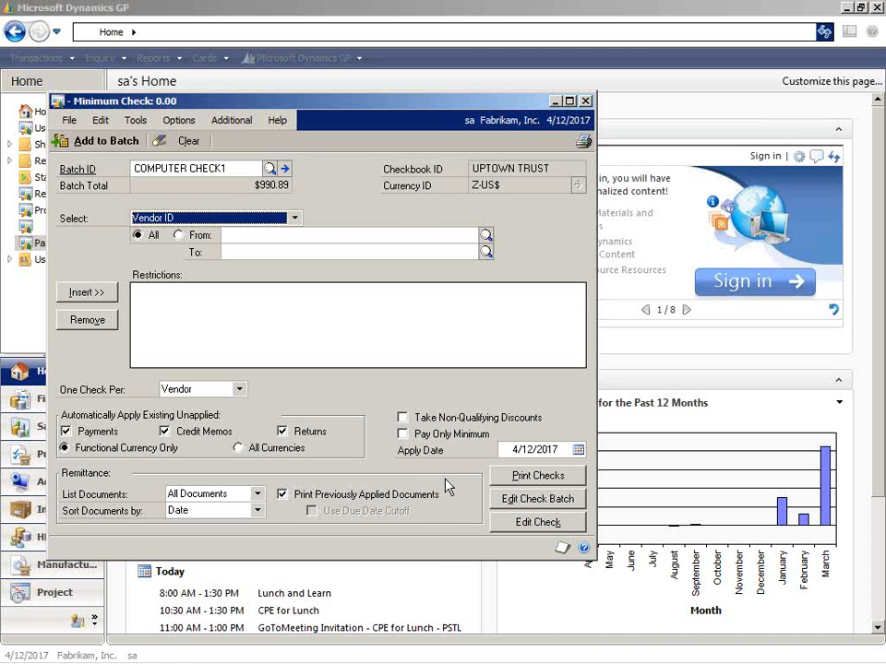
click(586, 102)
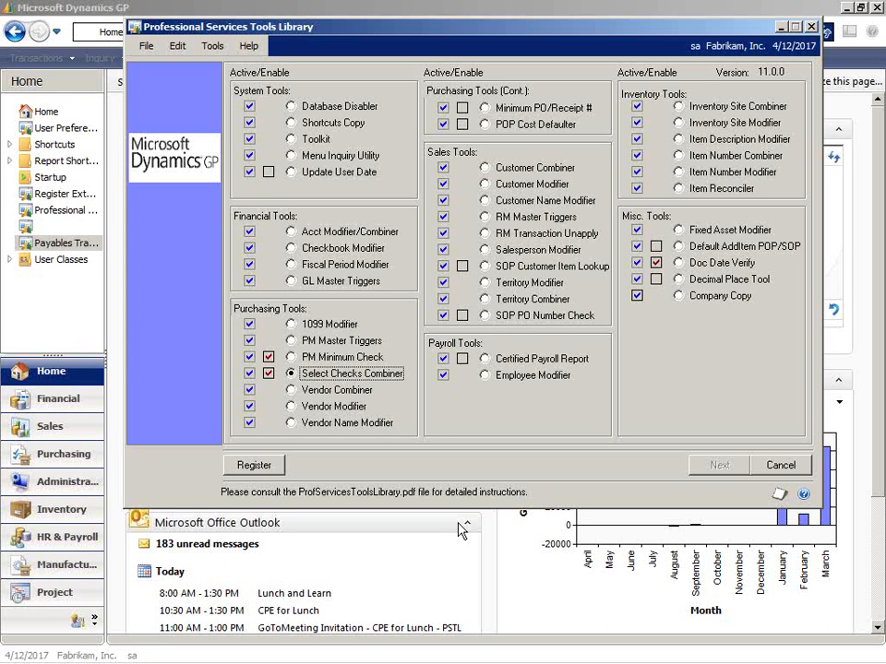
Select the Vendor Combiner tool in the Professional Services Tools Library.
click(291, 391)
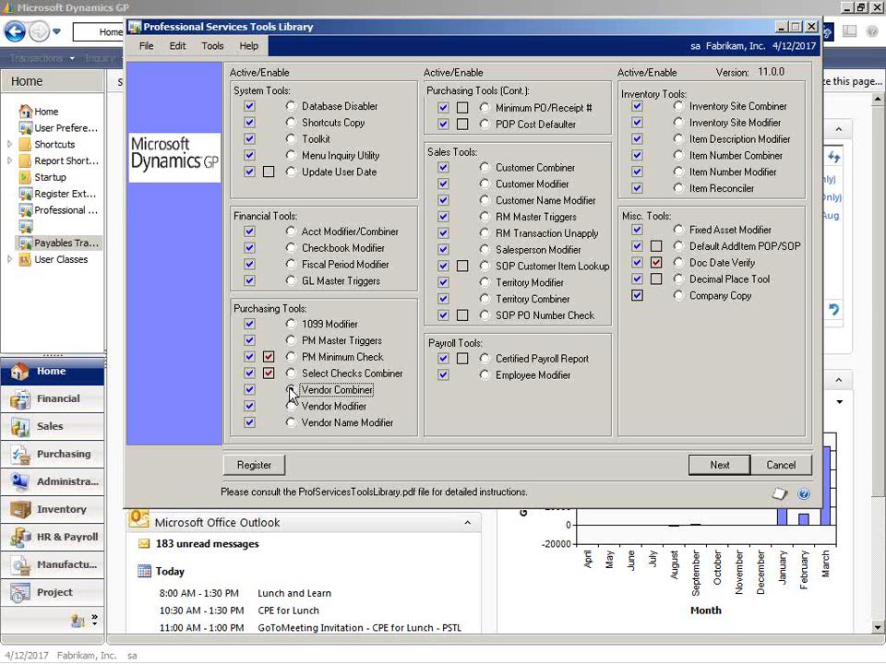
click(291, 391)
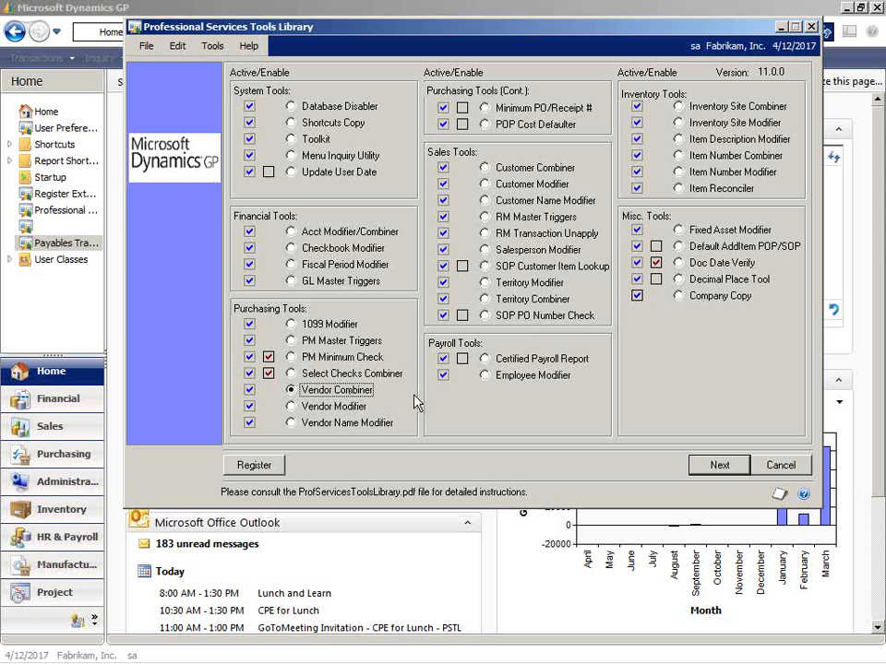
Open the Vendor Combiner tool and set starting vendor ACETRAVE0001 to combine into vendor BEAUMONT0001.
click(720, 465)
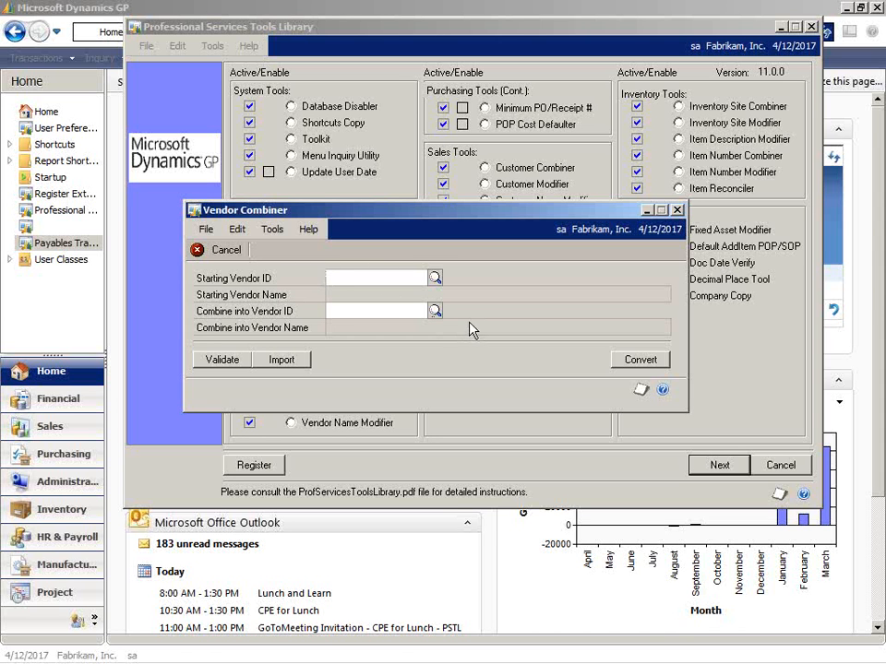
click(433, 278)
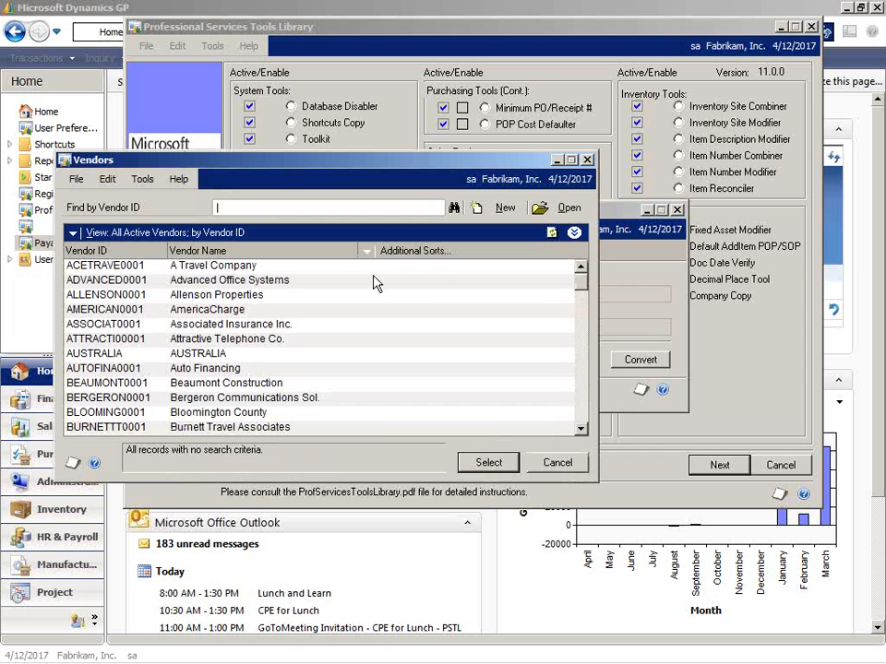
double_click(286, 270)
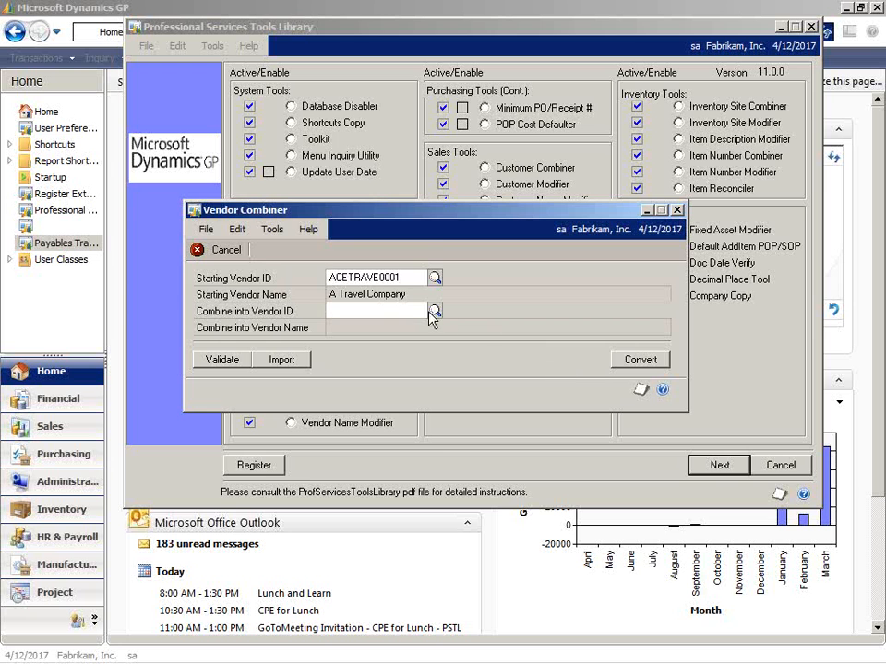
click(433, 311)
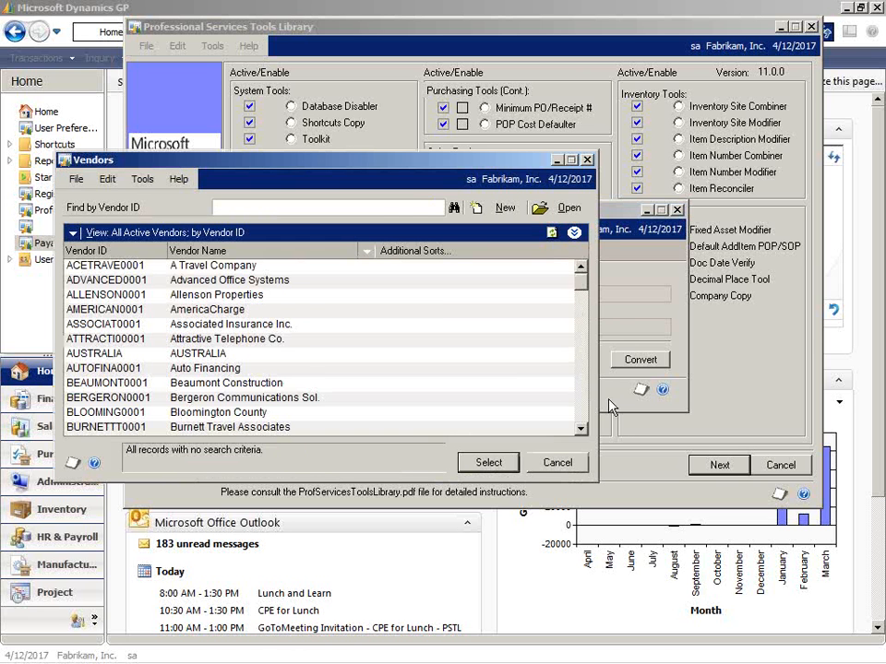
double_click(258, 383)
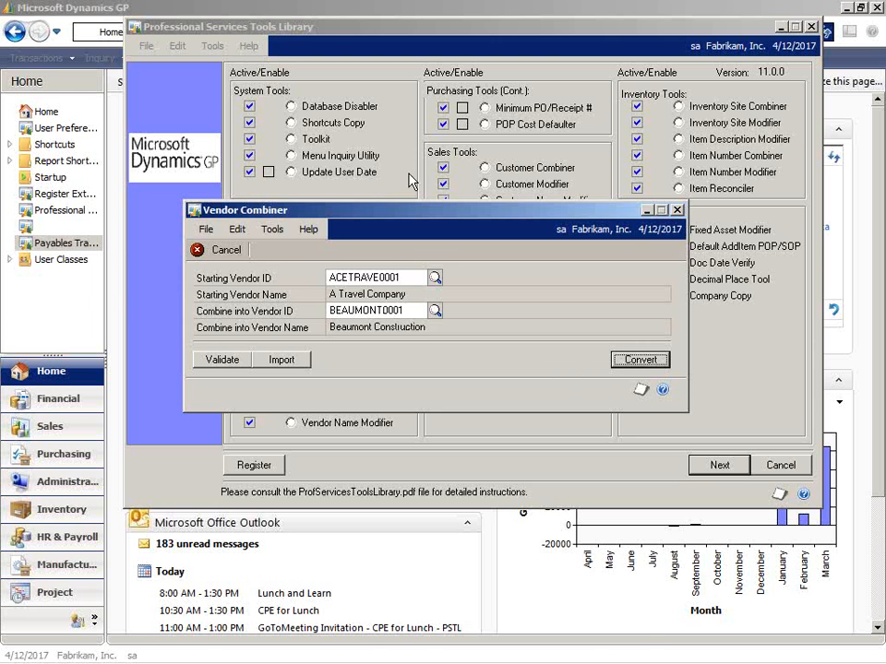
Return to the main Dynamics GP window and load vendor ACETRAVE0001 in the purchasing Transaction by Vendor inquiry.
click(255, 9)
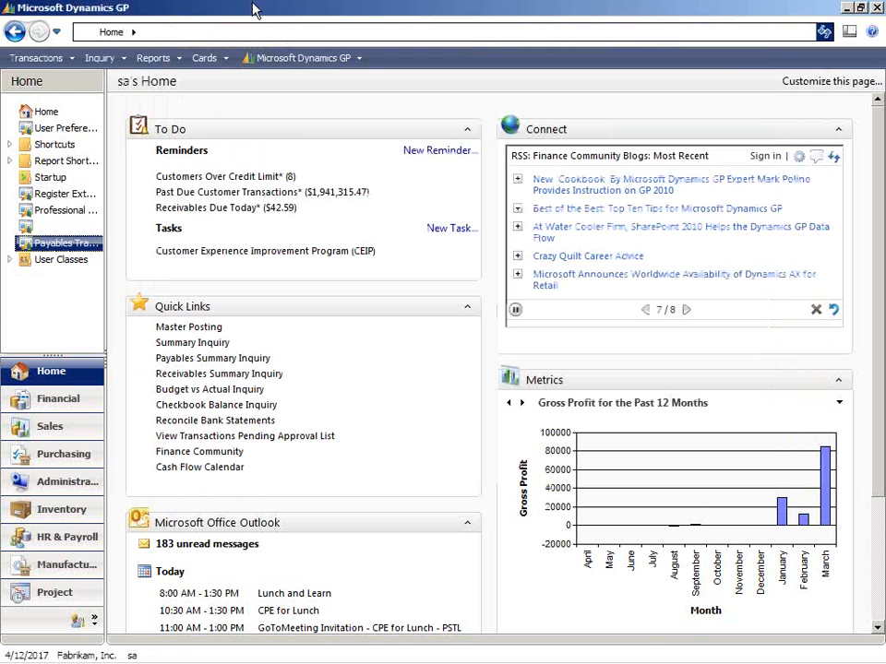
click(206, 59)
mouse_move(277, 135)
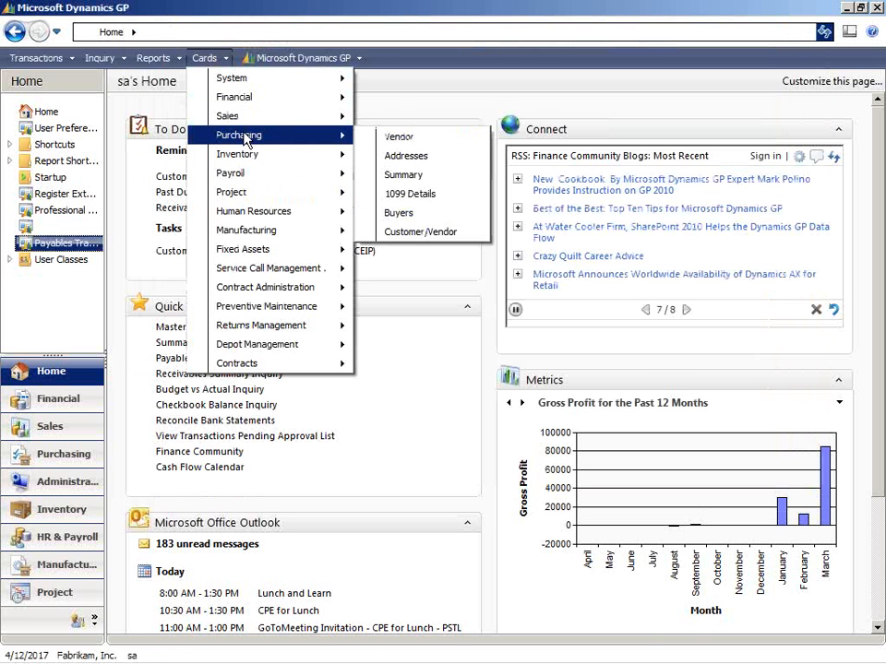
click(383, 139)
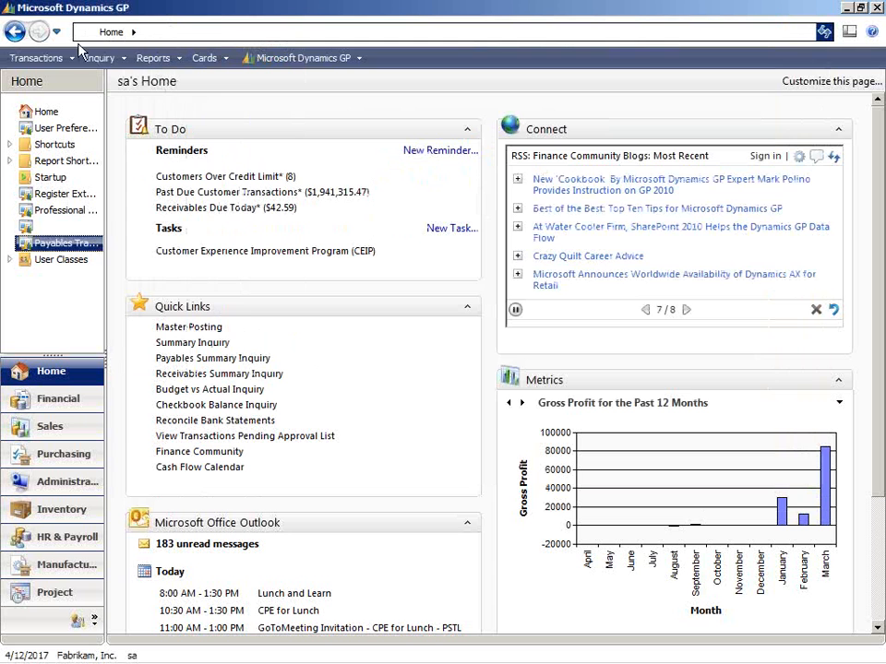
click(96, 59)
mouse_move(145, 137)
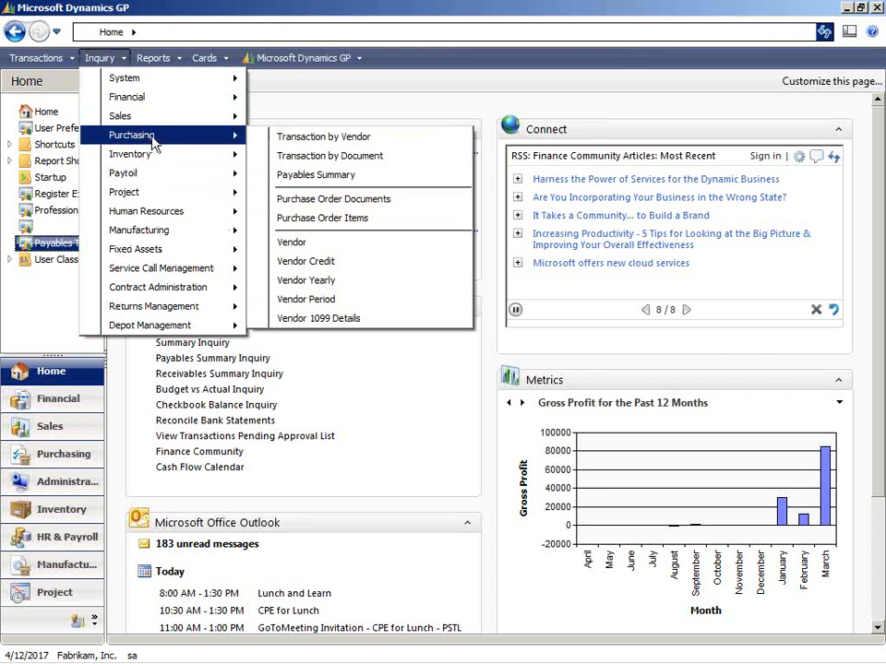
click(345, 138)
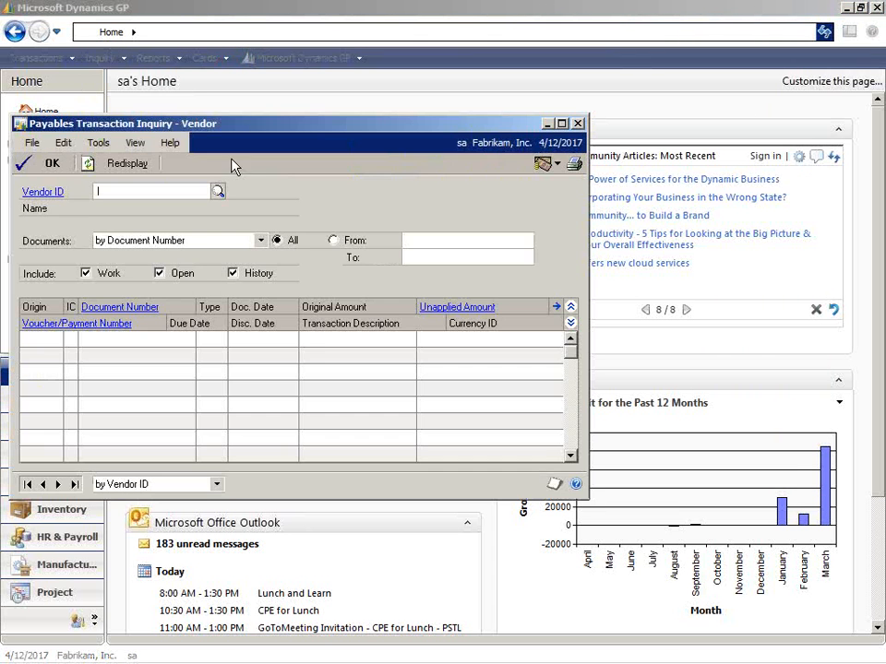
click(220, 191)
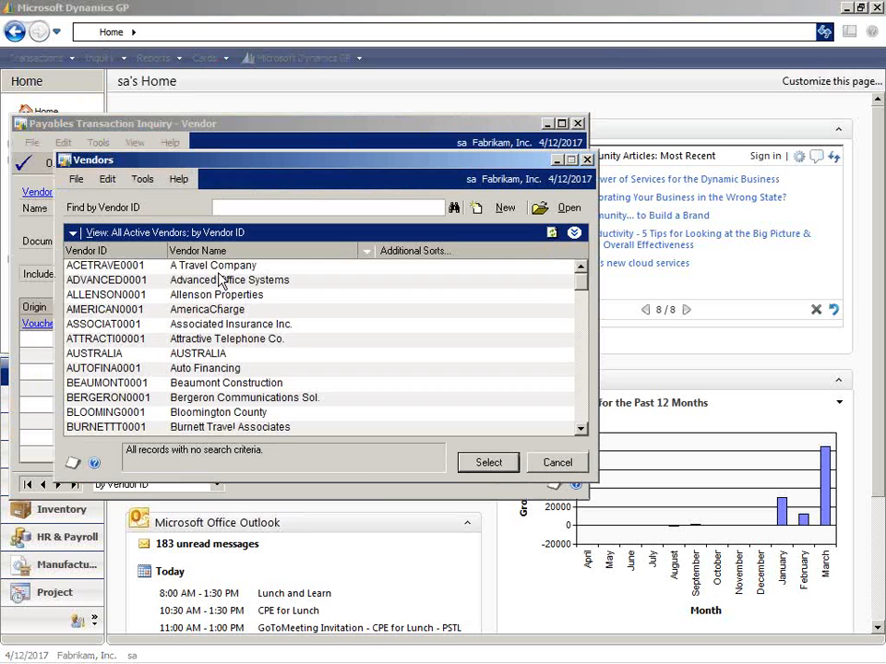
double_click(219, 267)
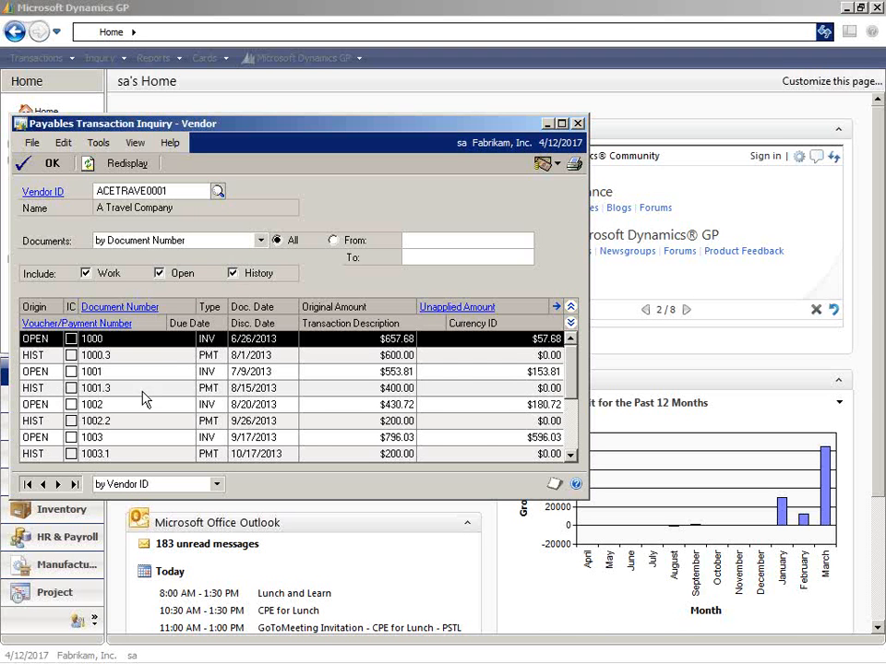
Redisplay the vendor's transactions with only Work documents included, and again with only Open documents included.
click(159, 274)
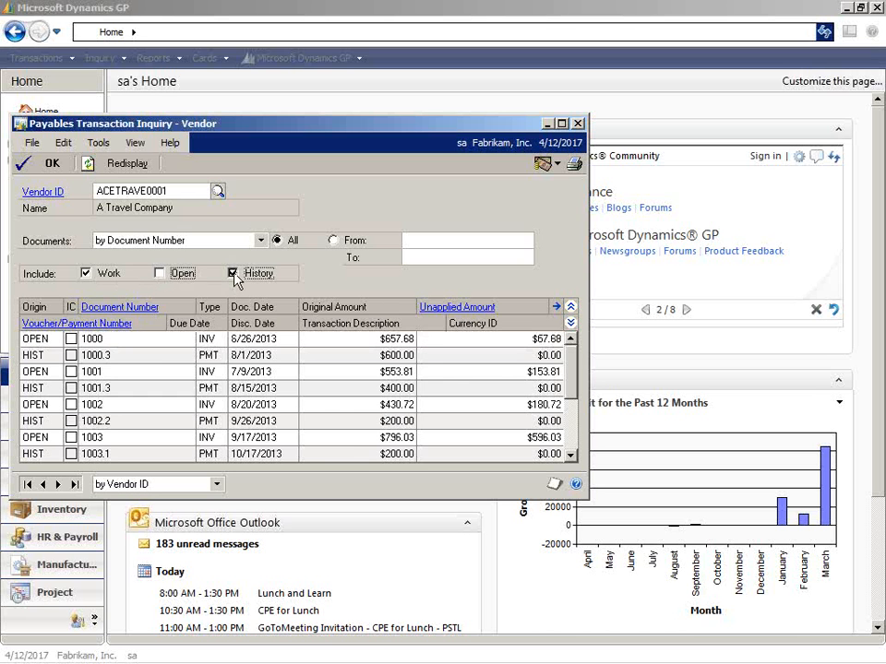
click(233, 274)
click(128, 165)
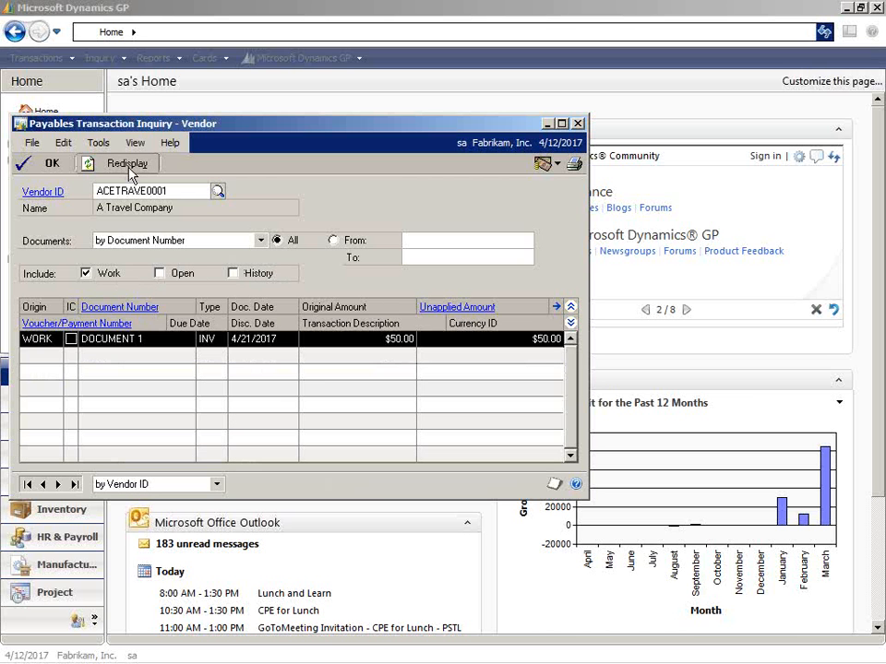
click(159, 273)
click(85, 274)
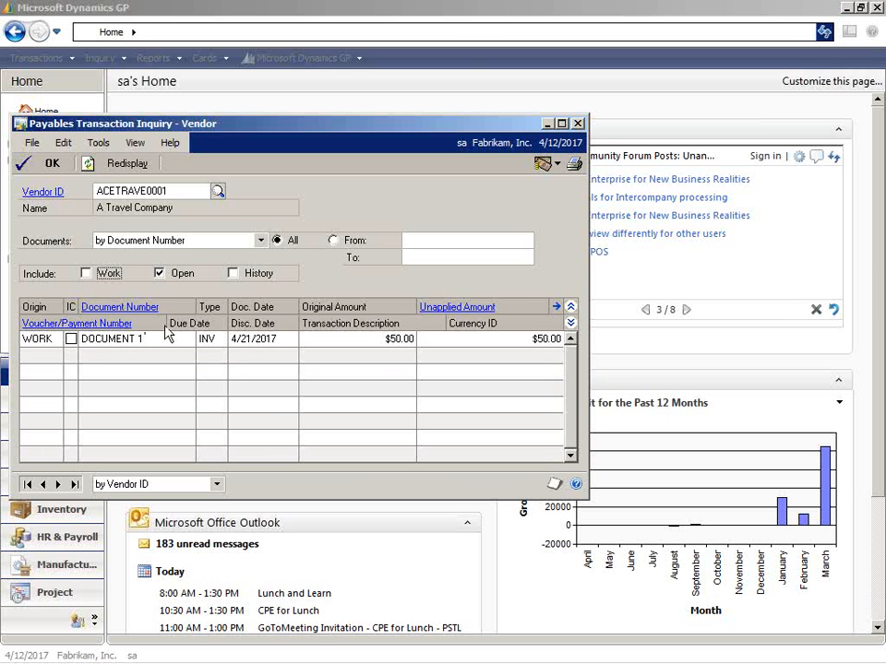
click(123, 163)
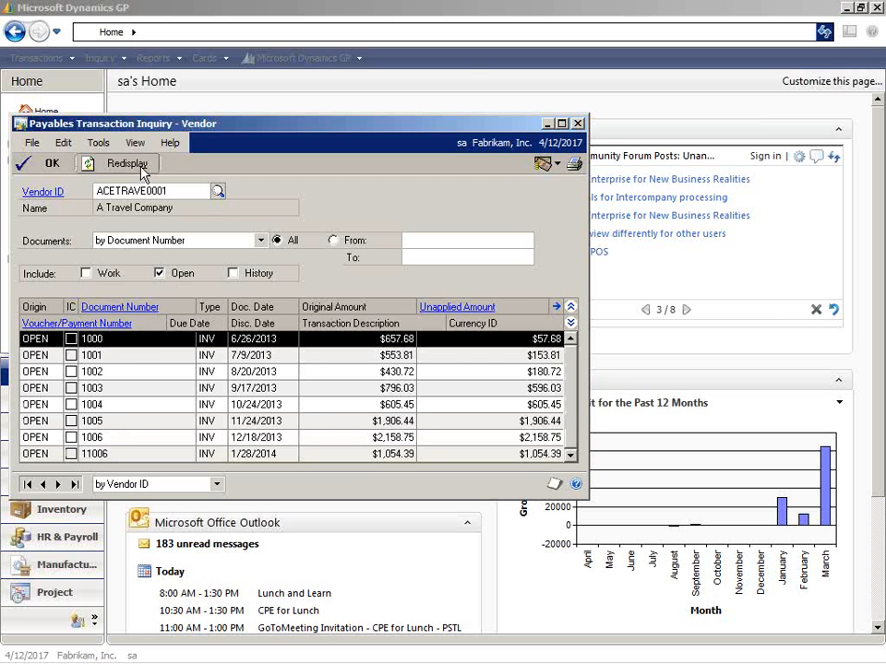
Redisplay the inquiry with only History documents included, clear the History option, and close the inquiry window.
click(169, 275)
click(232, 274)
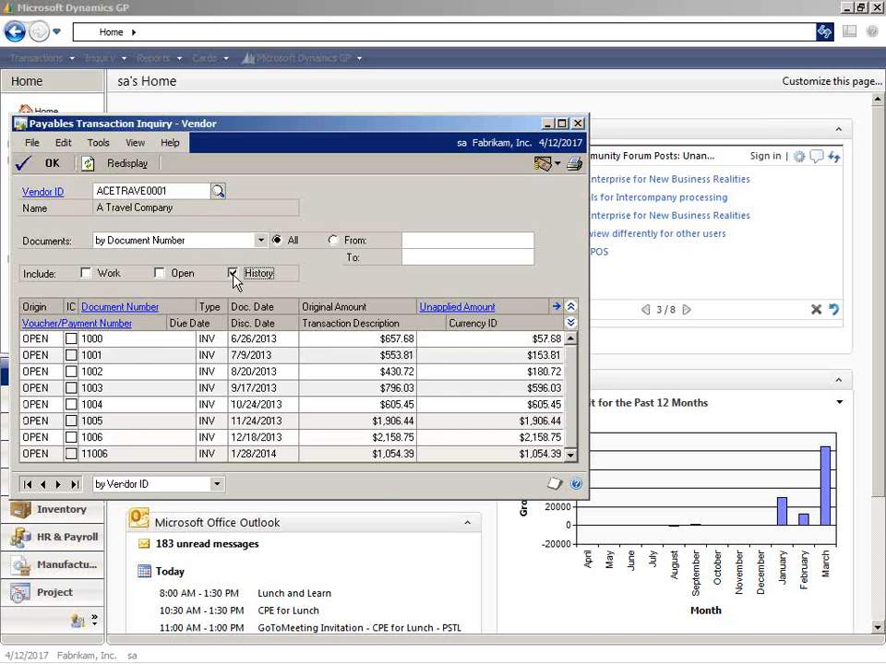
click(139, 163)
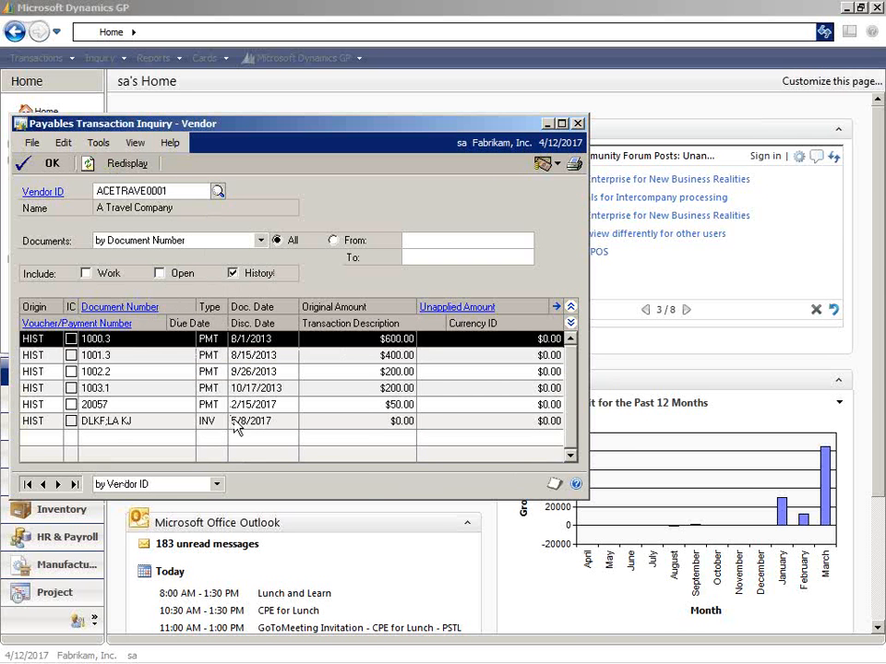
click(233, 274)
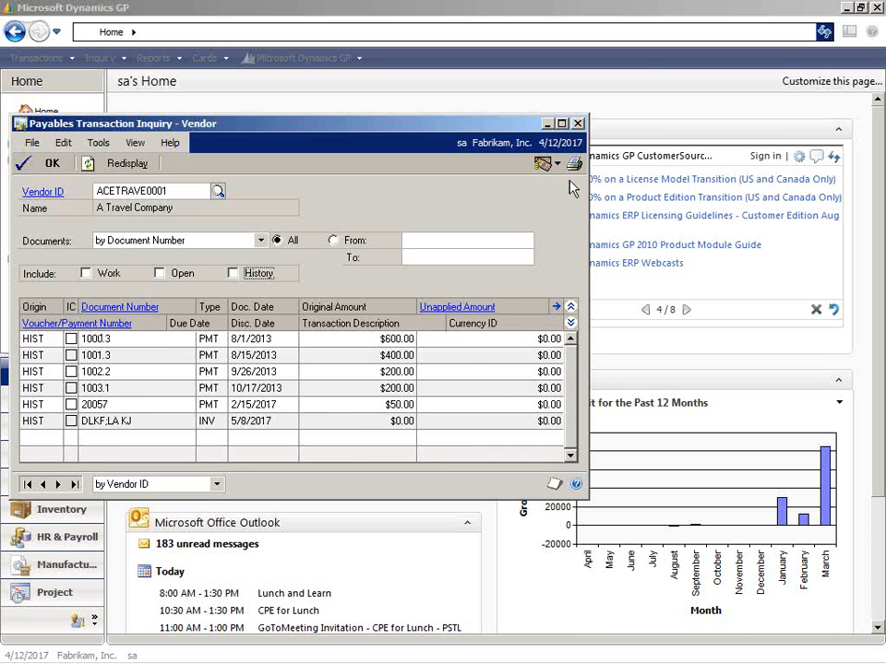
click(579, 123)
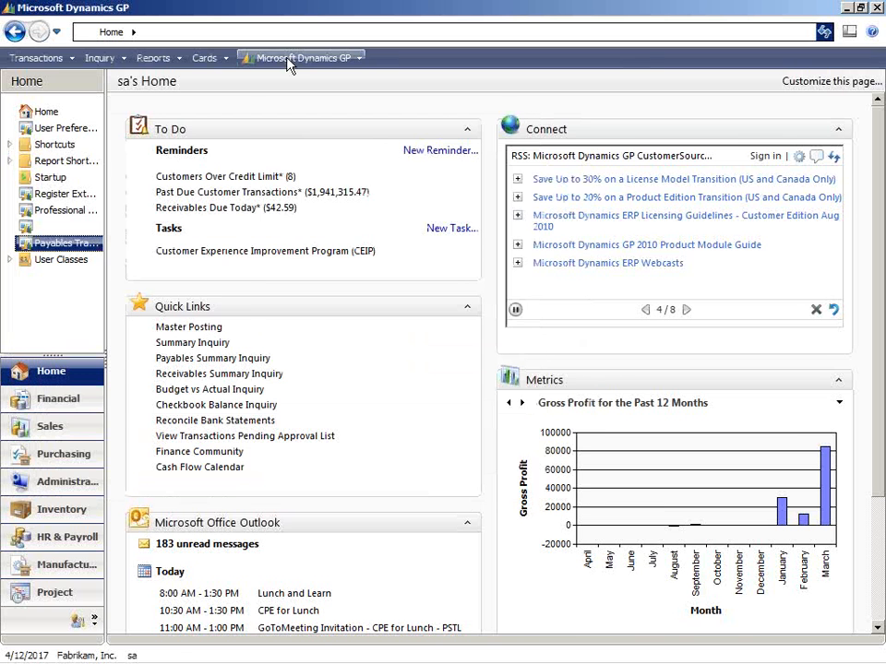
Open the purchasing vendor Summary card and load vendor ACETRAVE0001.
click(118, 58)
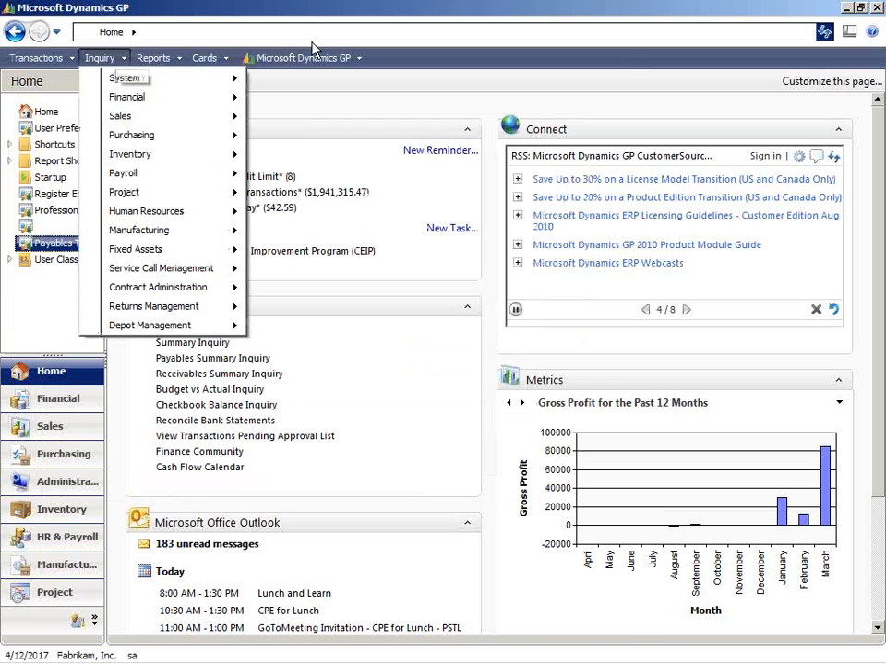
click(214, 62)
click(214, 64)
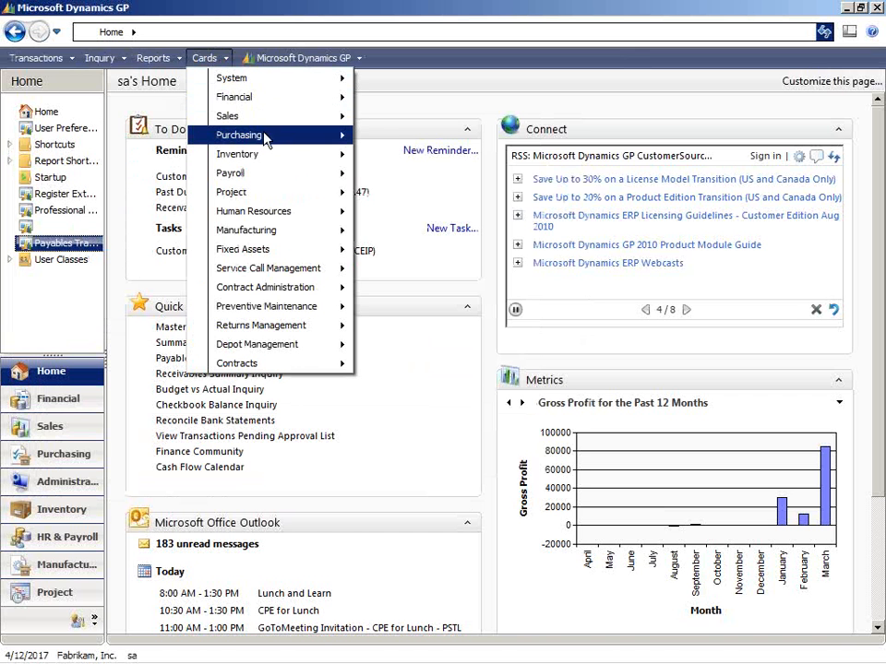
mouse_move(275, 136)
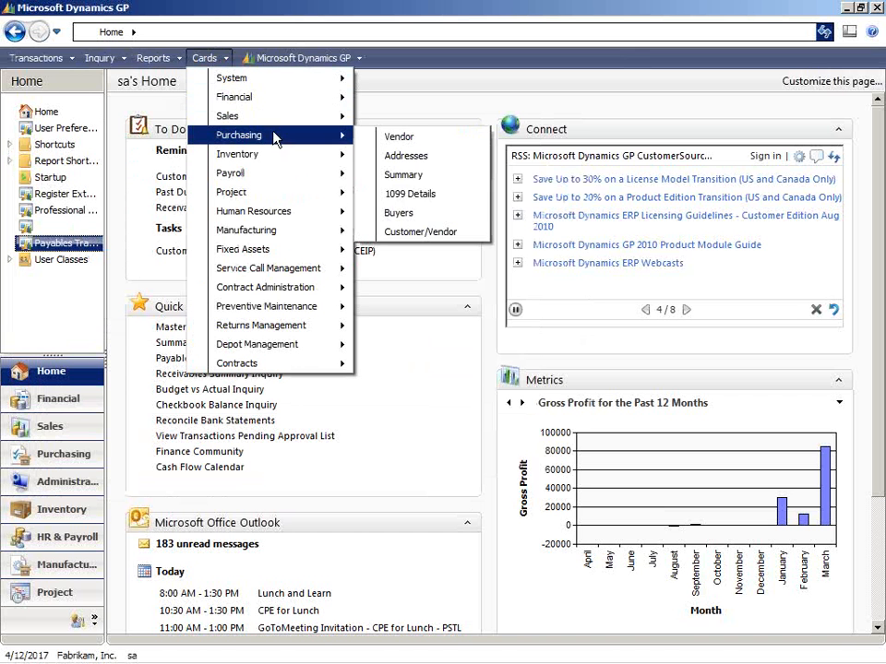
click(442, 181)
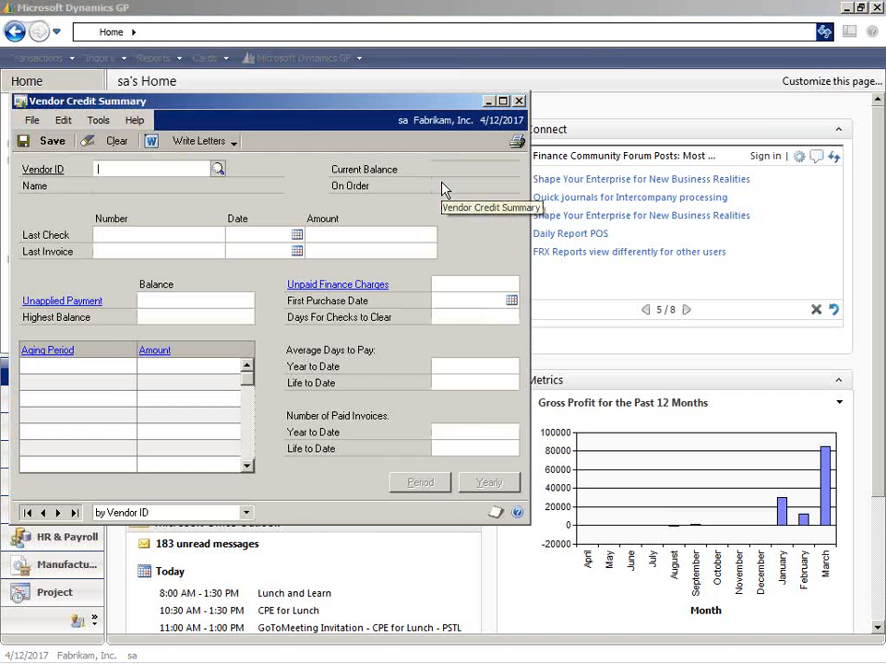
click(217, 168)
double_click(180, 265)
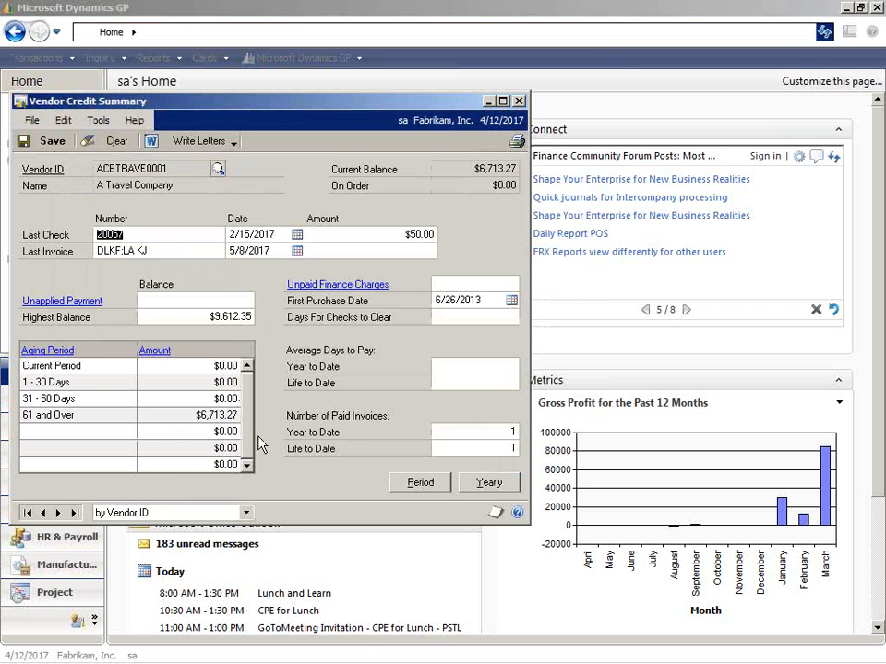
Calculate the vendor's yearly summary in the Calendar Year view for 2017, all periods, and close that summary.
click(479, 489)
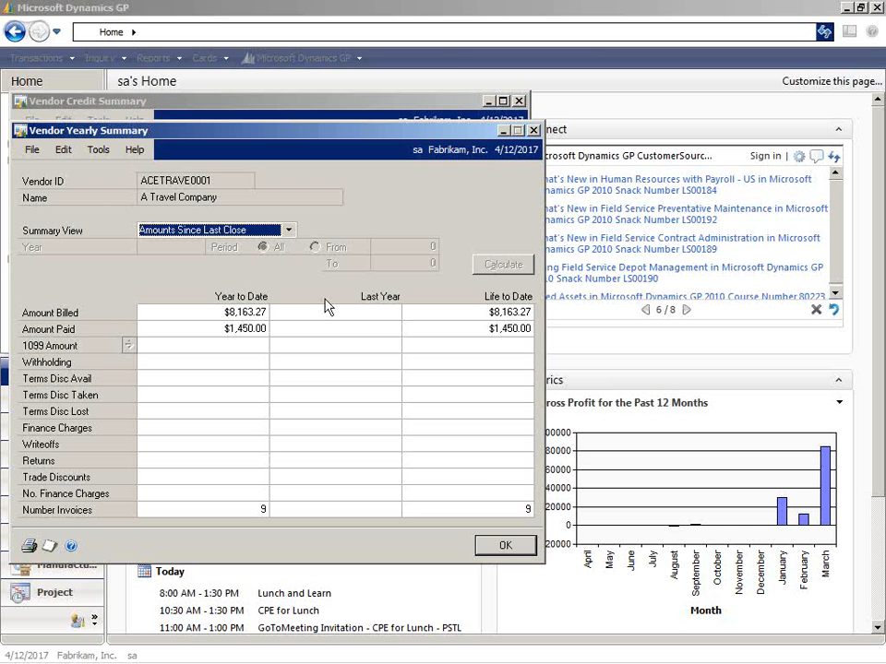
click(289, 231)
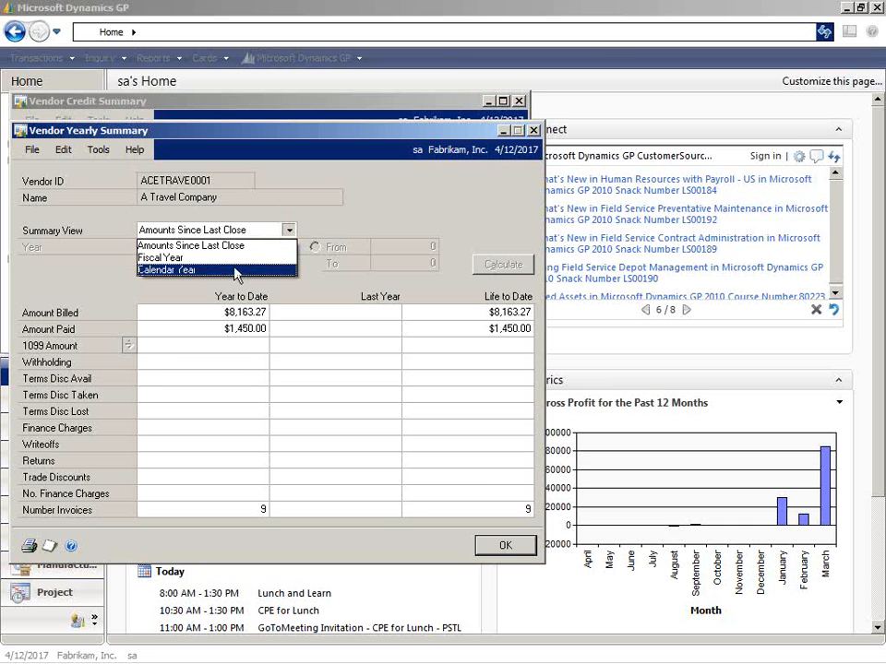
click(230, 270)
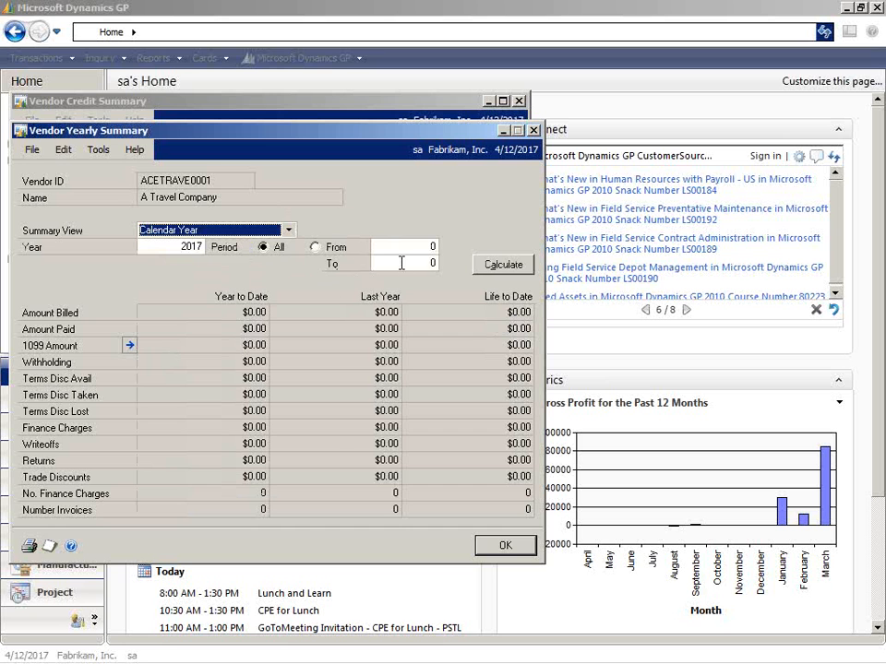
click(480, 267)
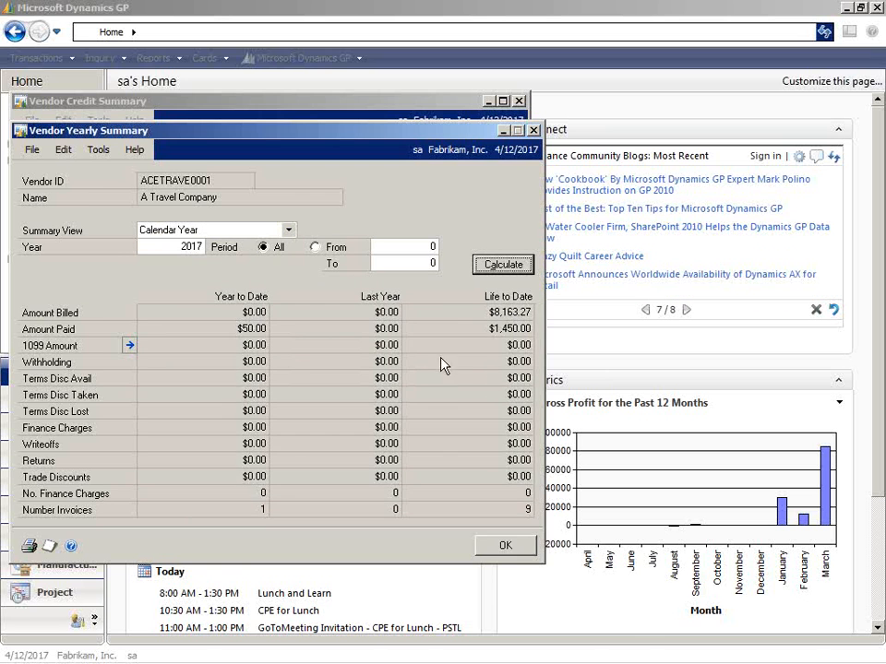
click(534, 130)
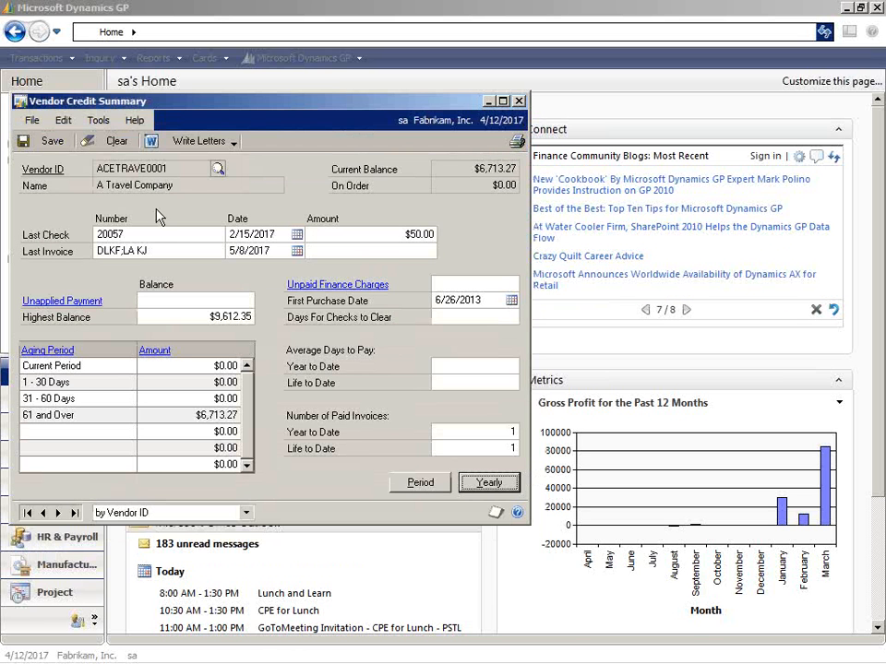
Clear the vendor credit summary and load vendor BEAUMONT0001.
click(113, 140)
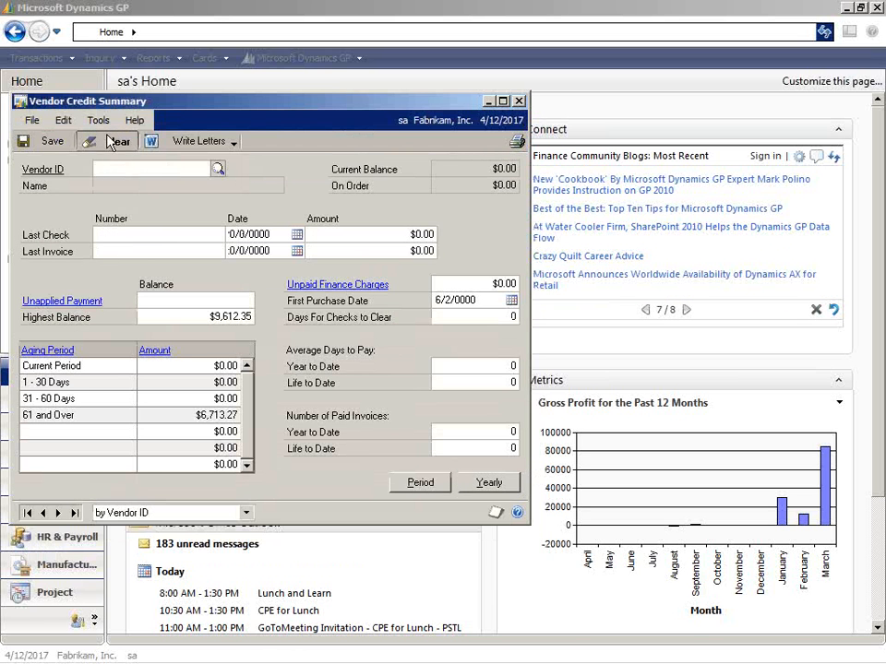
click(217, 168)
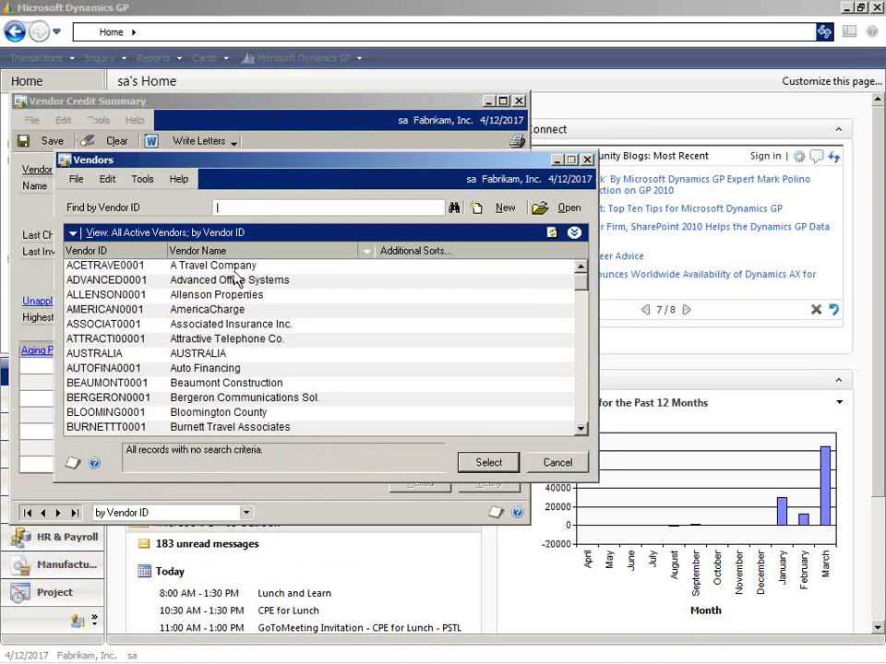
double_click(222, 385)
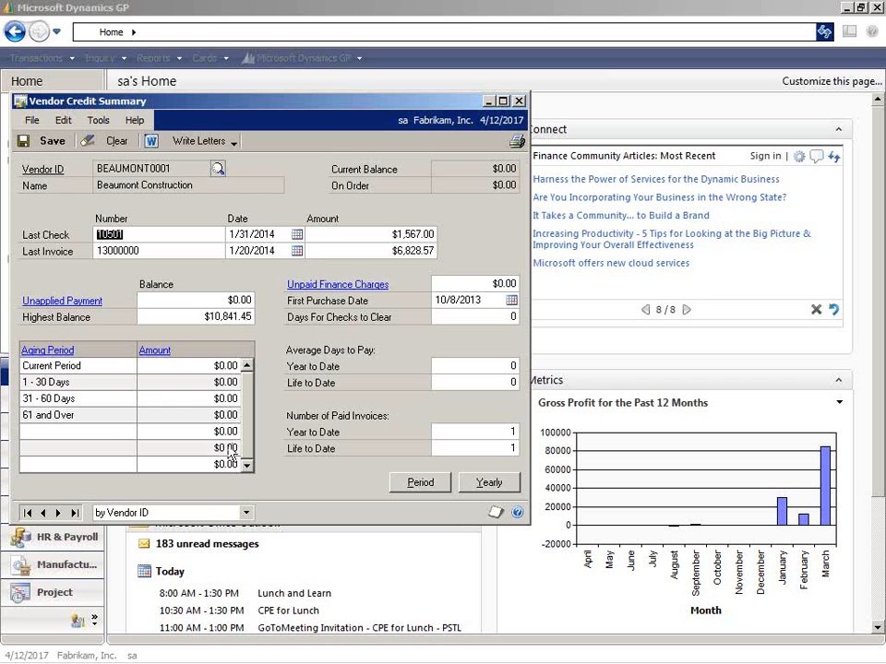
Calculate Beaumont Construction's yearly summary in the Calendar Year view for 2017, all periods, and close both summary windows.
click(487, 484)
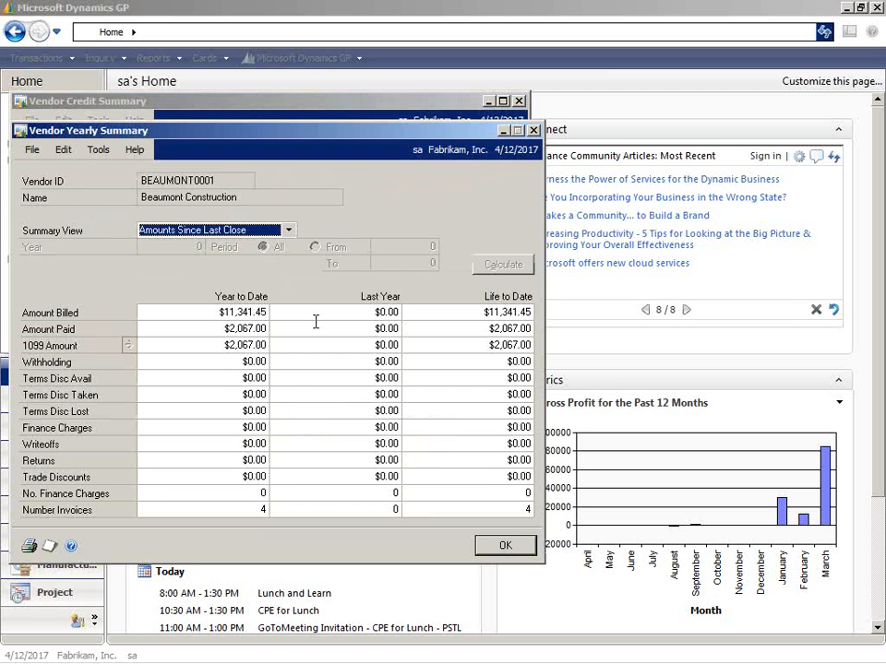
click(286, 230)
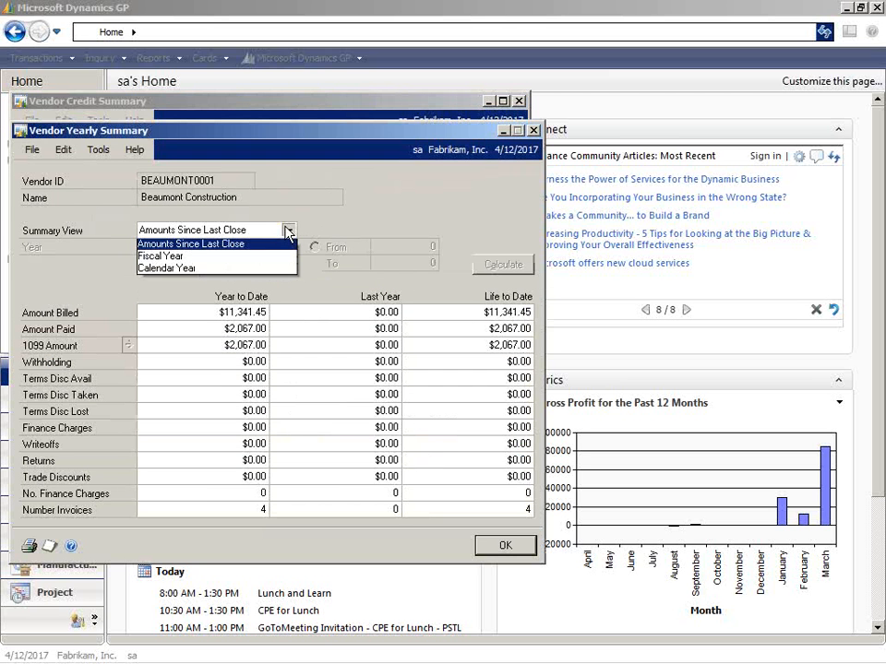
click(244, 268)
click(488, 267)
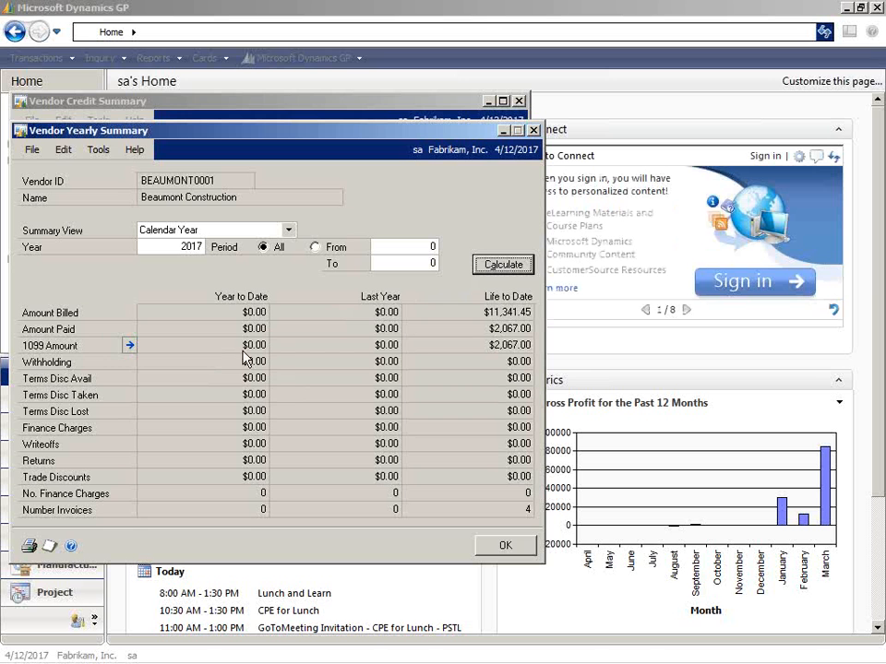
click(511, 547)
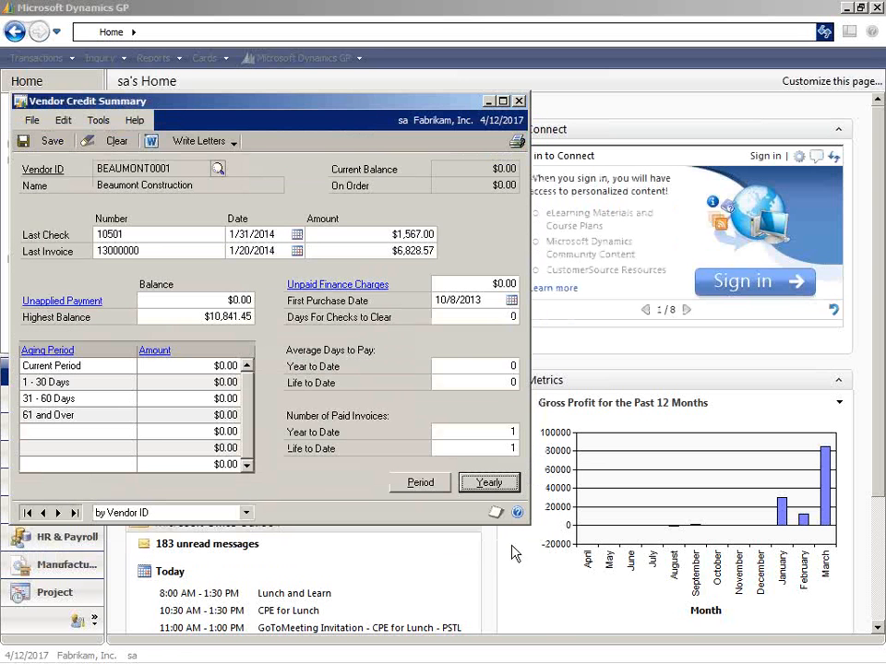
click(519, 102)
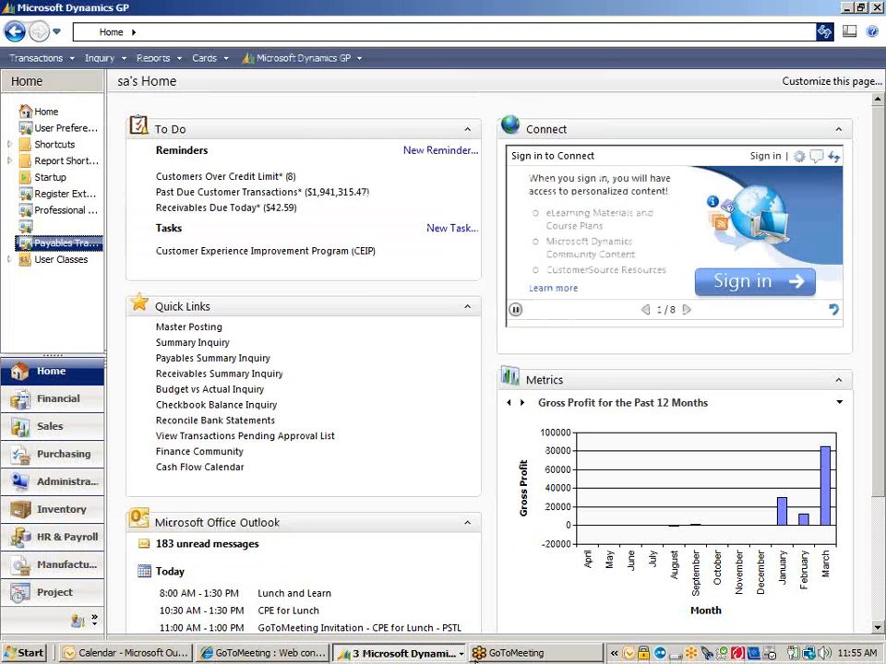
Return to Vendor Combiner and convert vendor ACETRAVE0001 into BEAUMONT0001, continuing past the backup reminder and acknowledging completion.
click(411, 655)
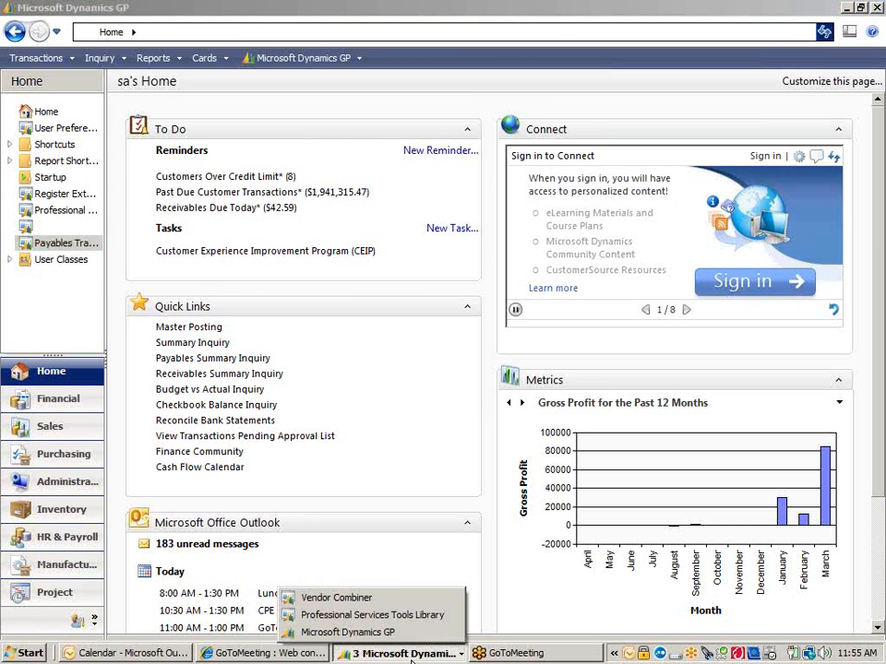
click(391, 600)
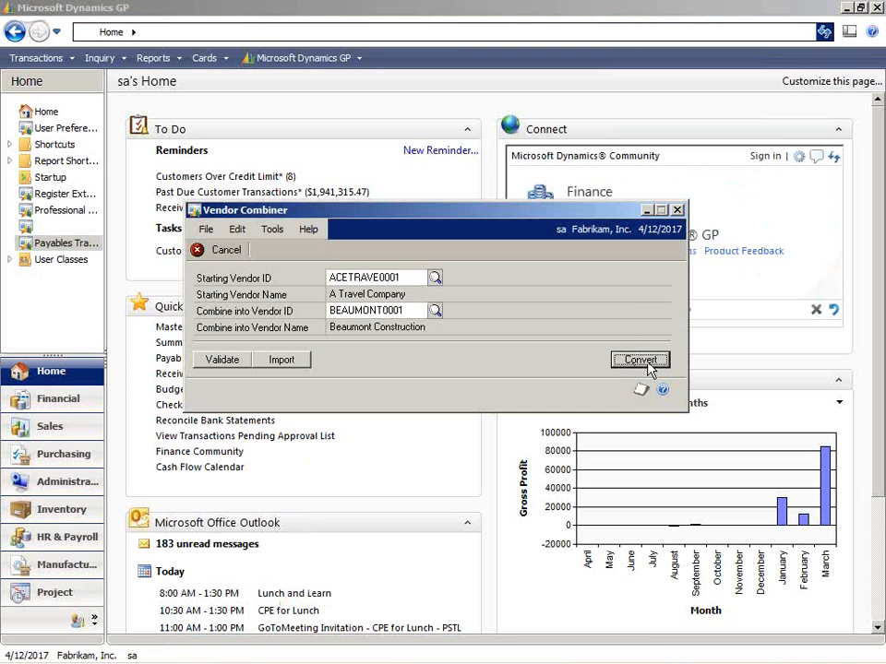
click(650, 366)
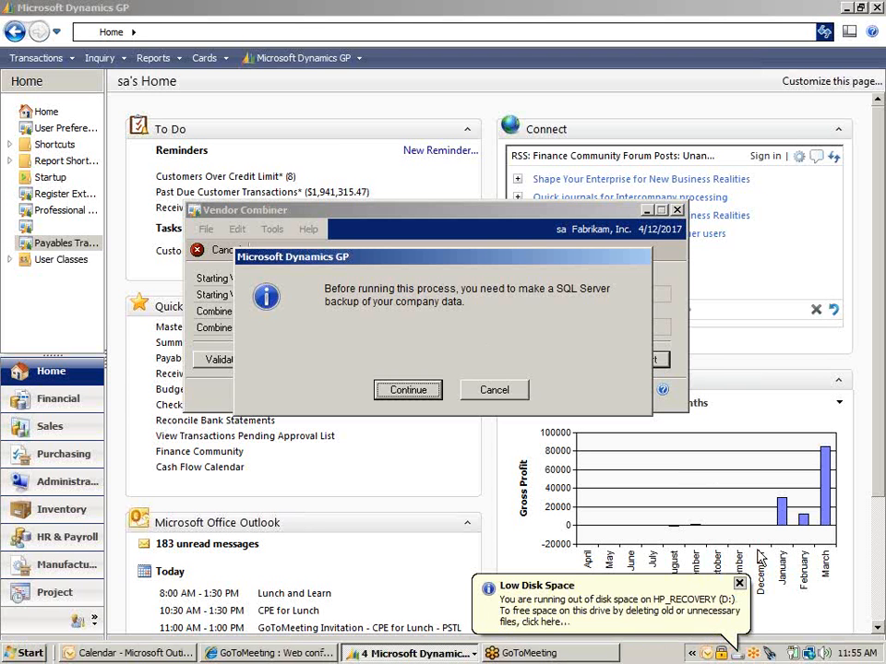
click(738, 584)
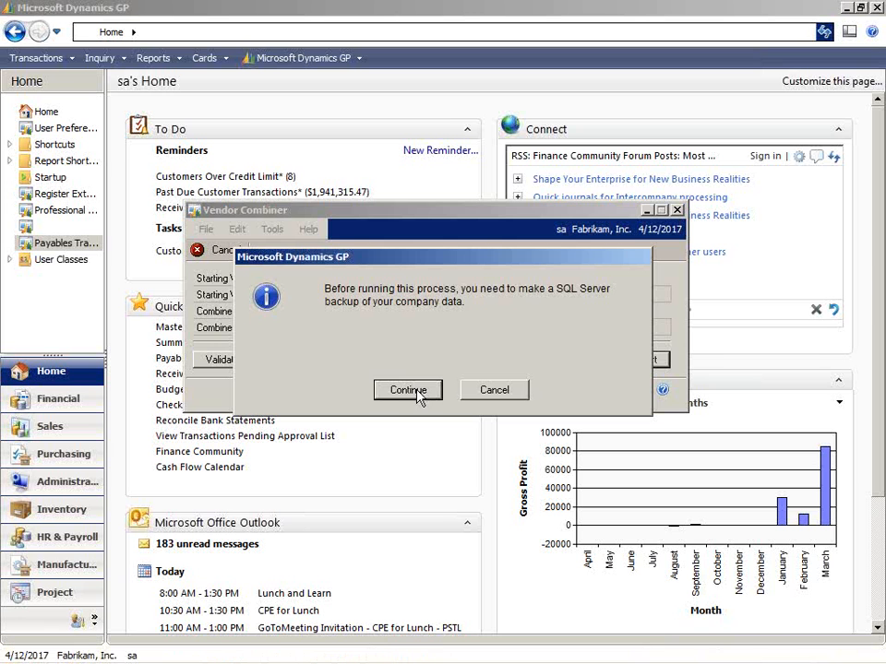
click(406, 390)
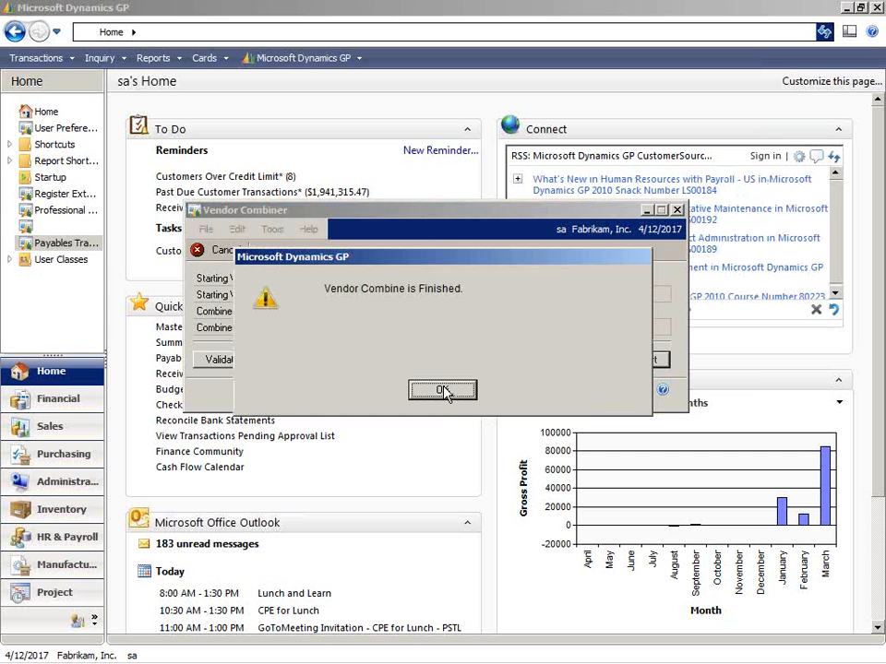
click(444, 390)
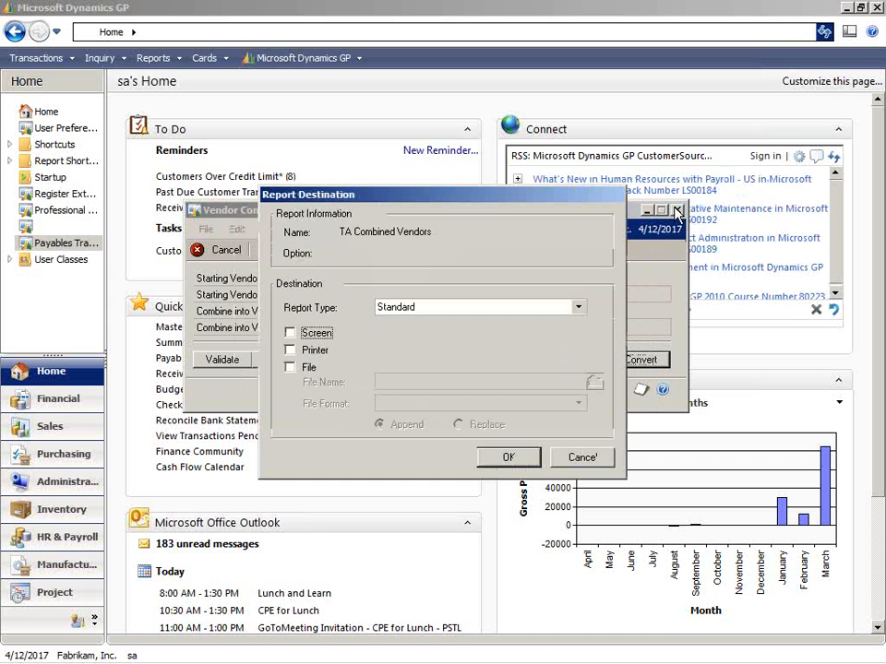
Output the TA Combined Vendors report to the screen, view it maximized, and close it.
click(301, 335)
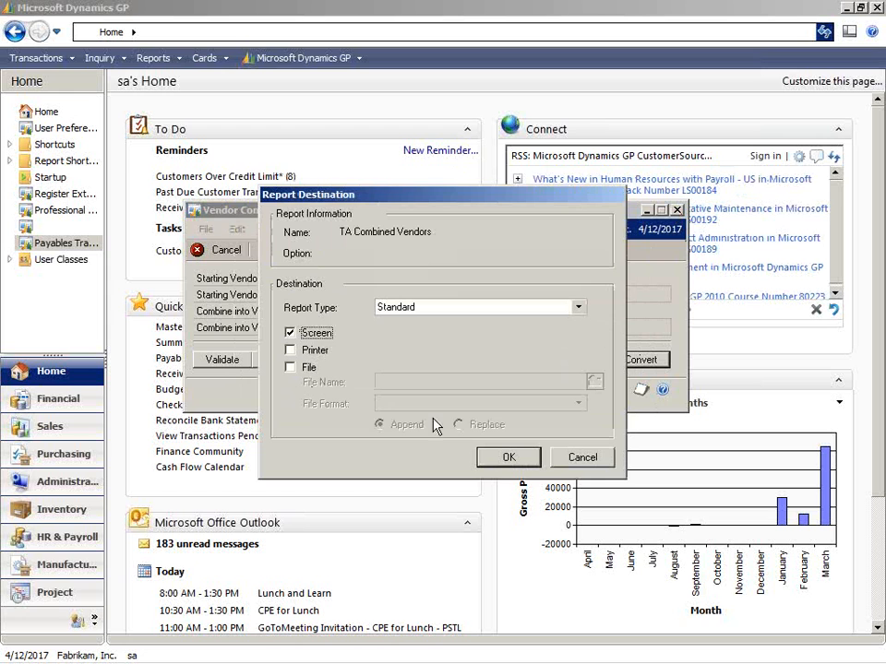
click(507, 464)
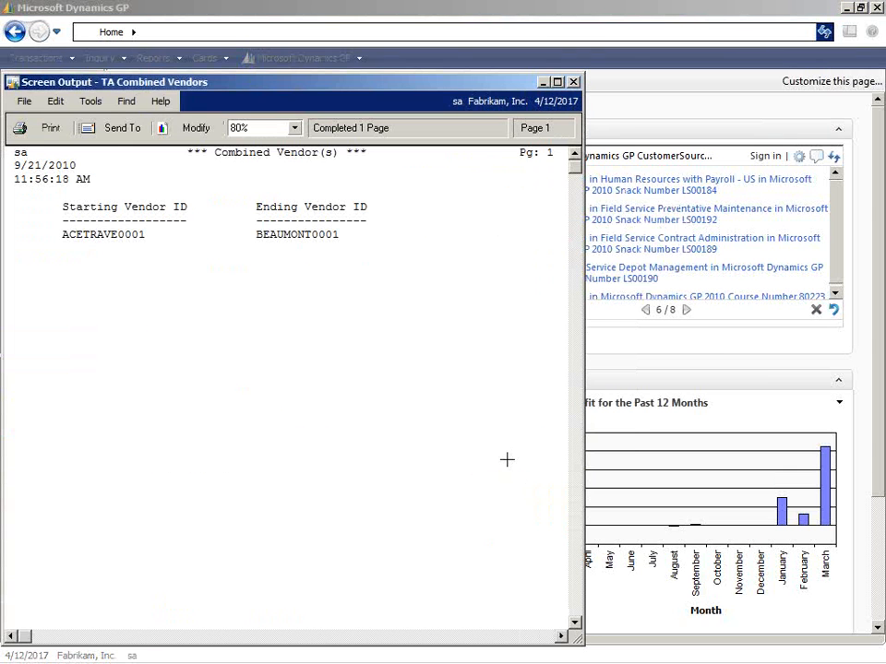
click(558, 82)
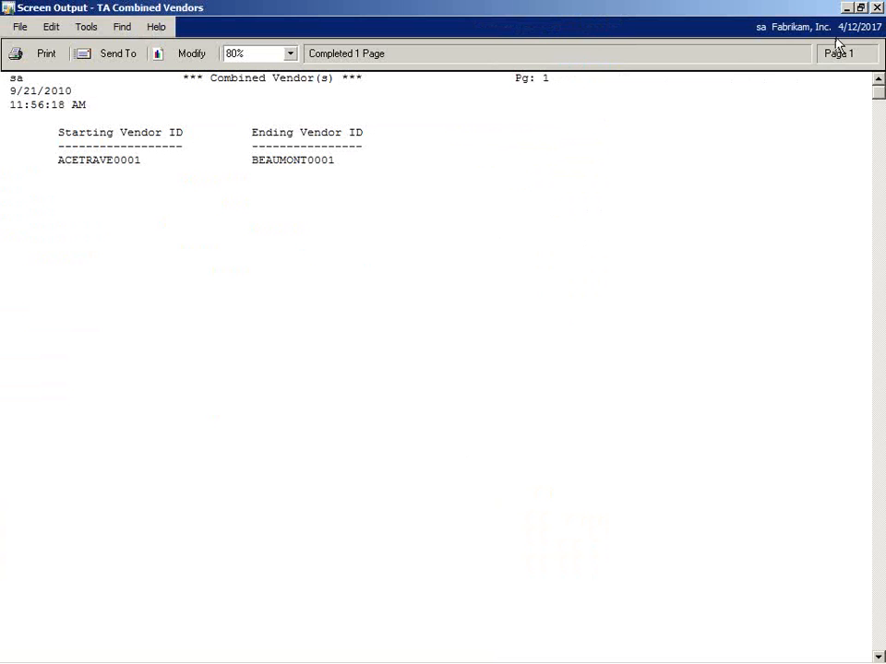
click(876, 8)
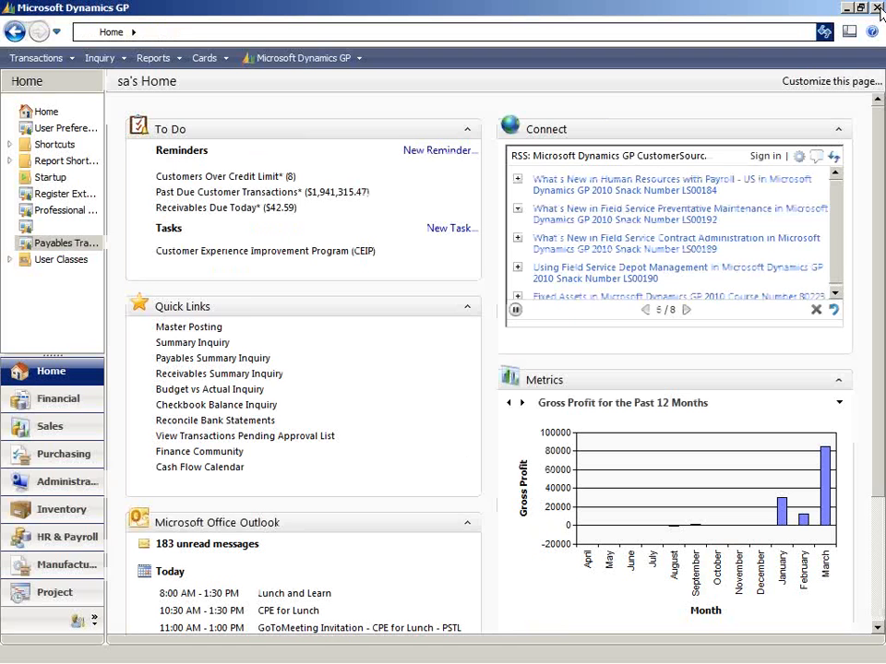
Review the payables transactions by vendor for BEAUMONT0001, including Work, Open and History documents, and close the inquiry.
click(99, 59)
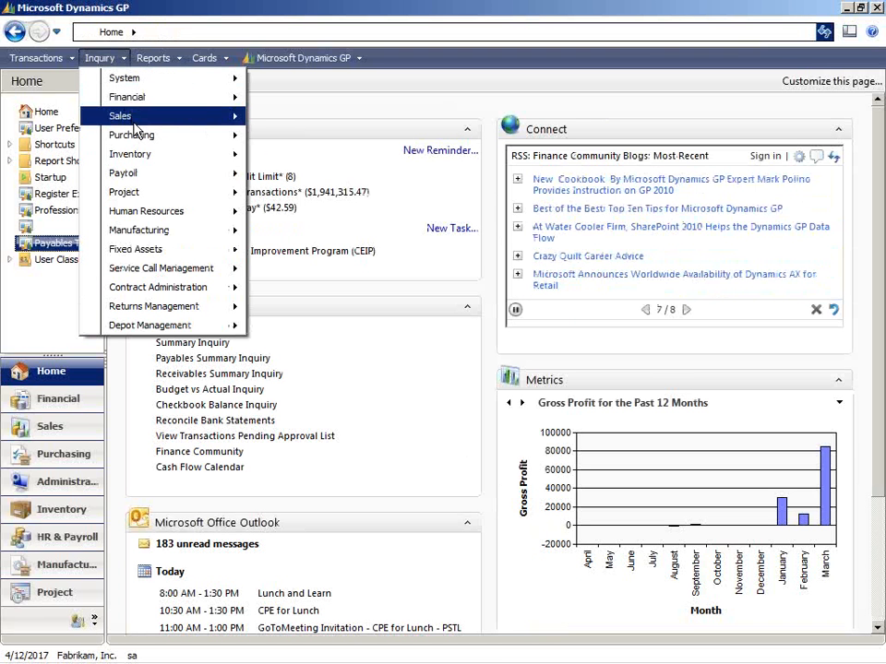
mouse_move(167, 135)
click(328, 139)
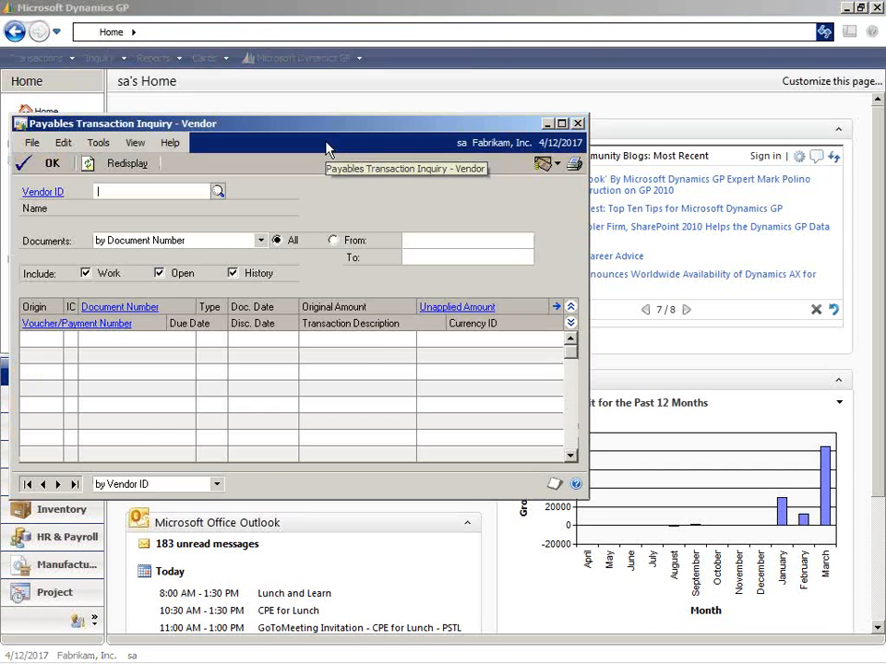
click(218, 191)
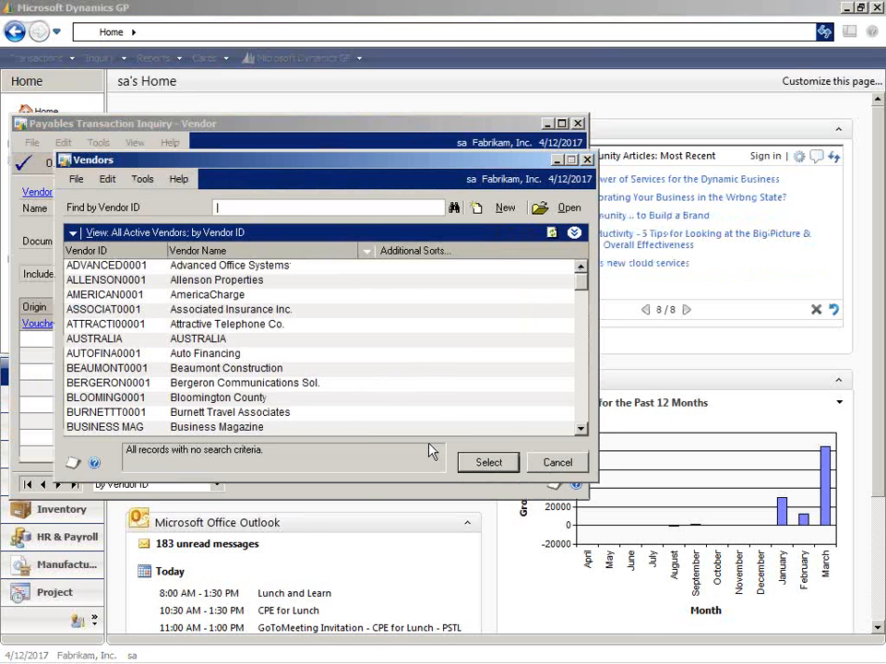
double_click(279, 368)
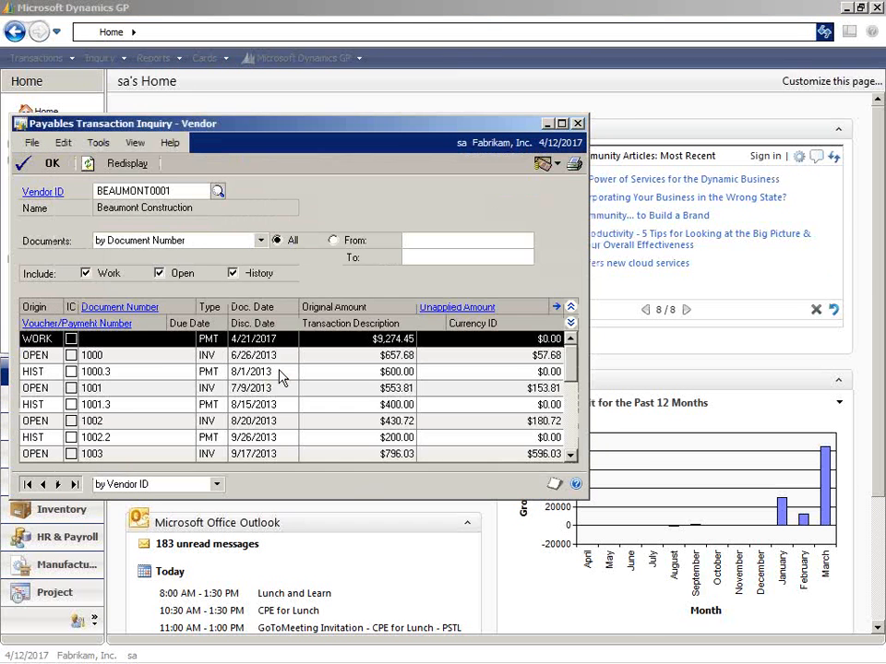
click(132, 359)
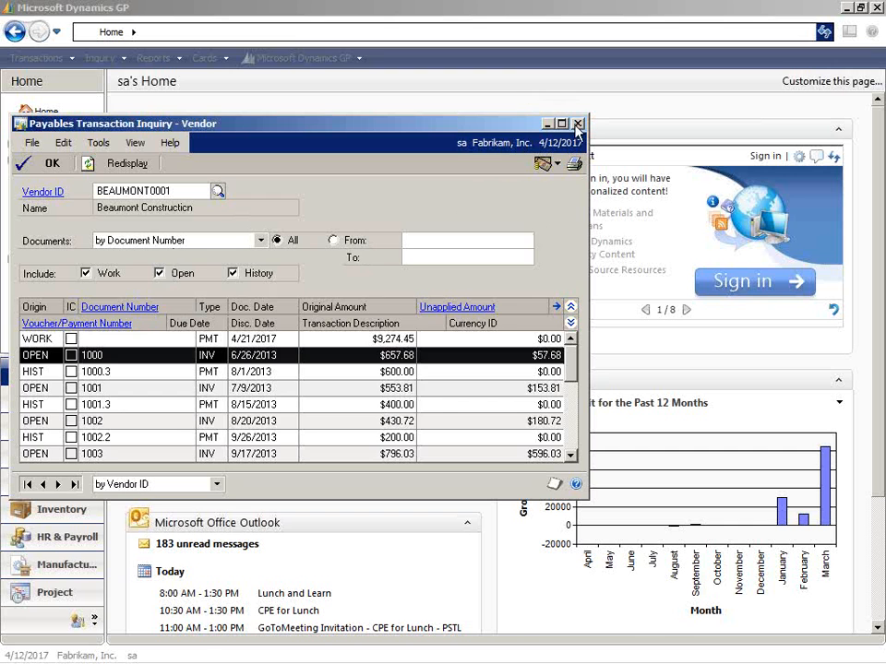
click(546, 122)
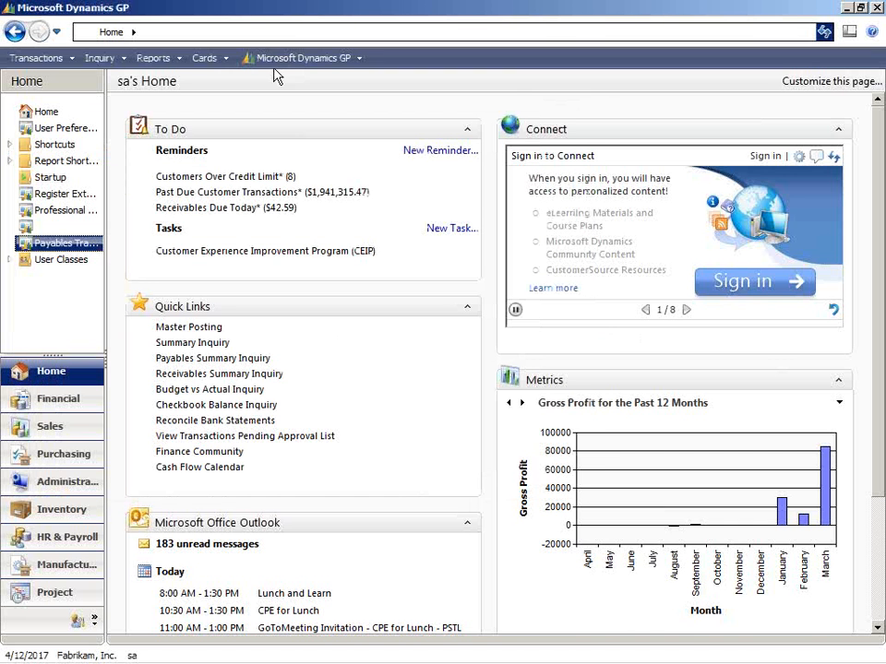
Open the purchasing vendor Summary card and load vendor BEAUMONT0001.
click(224, 58)
mouse_move(261, 138)
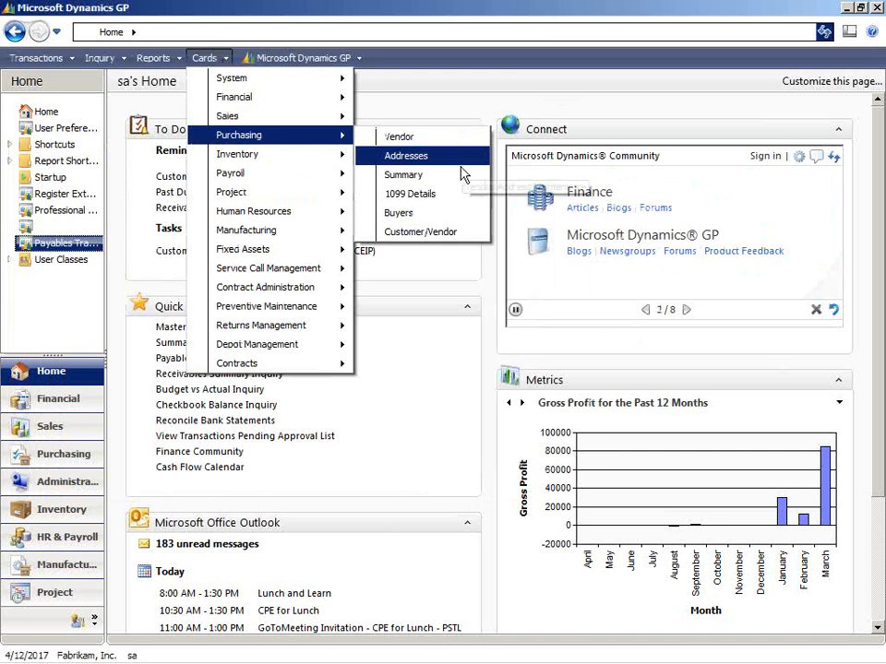
click(458, 175)
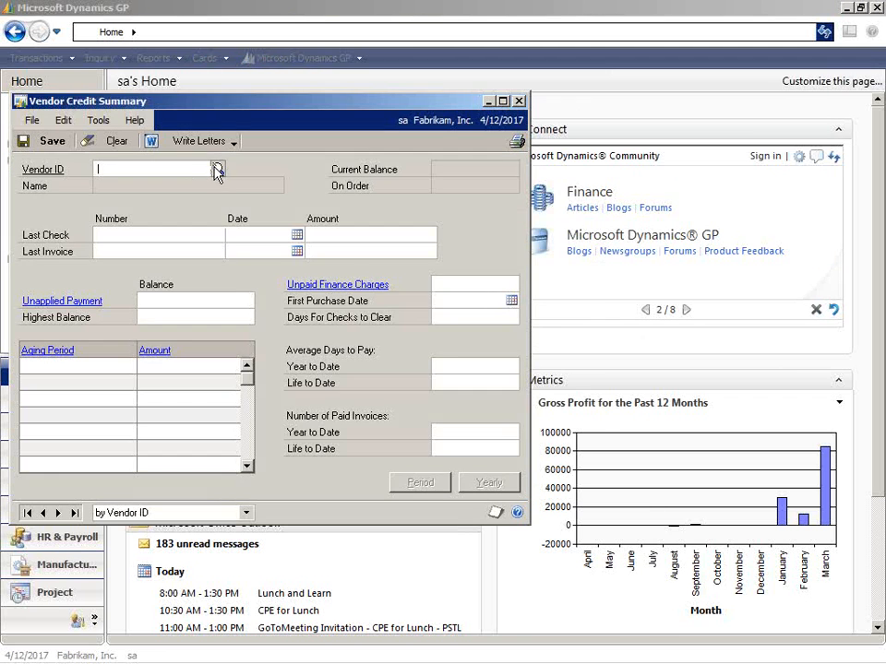
click(218, 169)
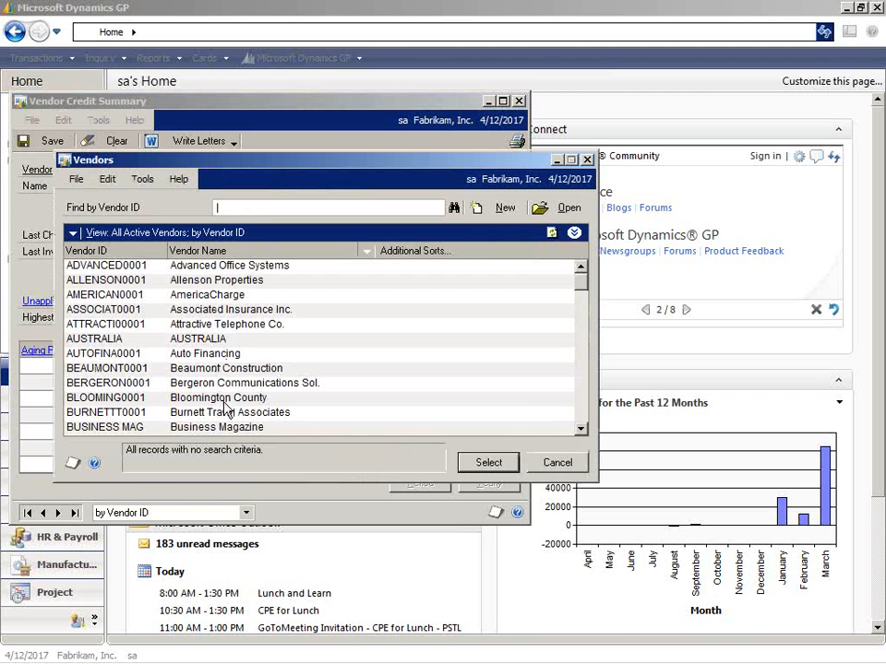
click(222, 371)
double_click(221, 372)
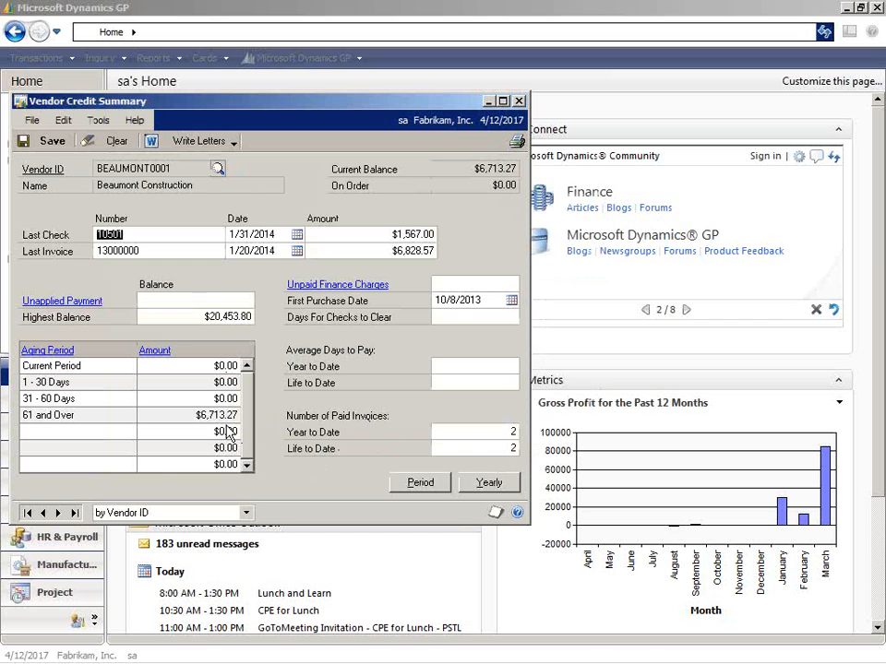
Calculate the combined vendor's yearly summary in the Calendar Year view for 2017, all periods, and close both summary windows.
click(489, 481)
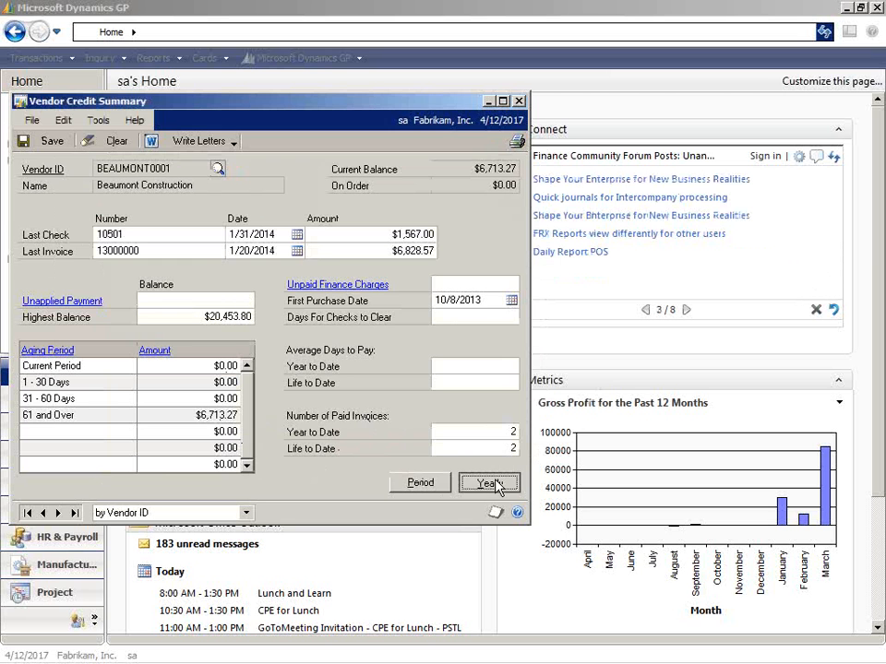
click(289, 231)
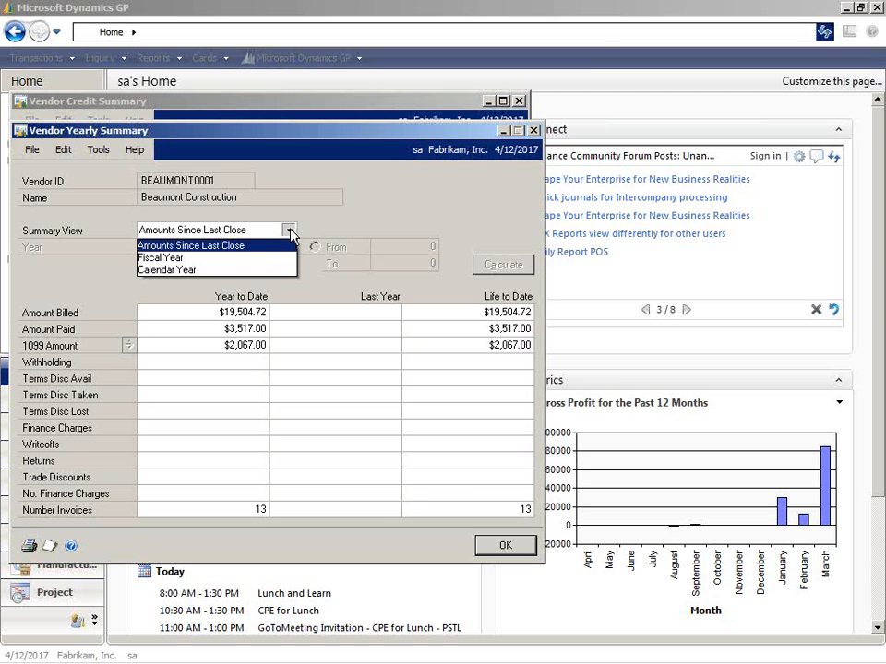
click(259, 271)
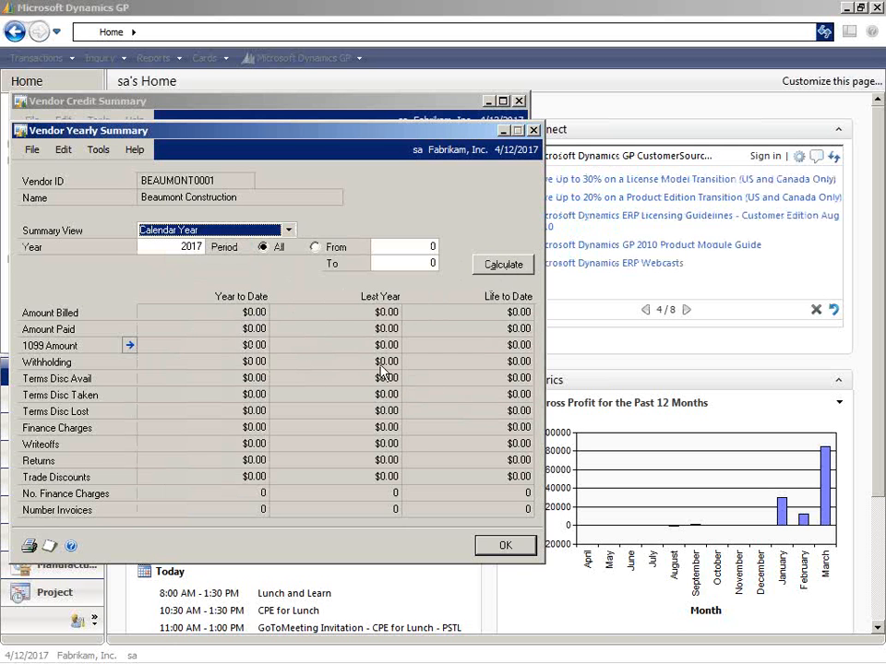
click(503, 265)
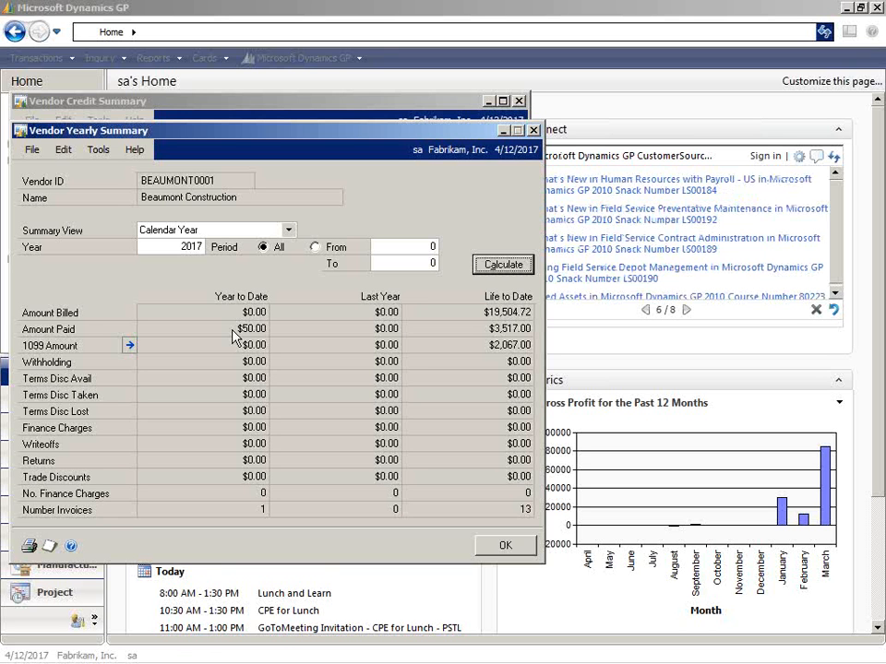
click(533, 130)
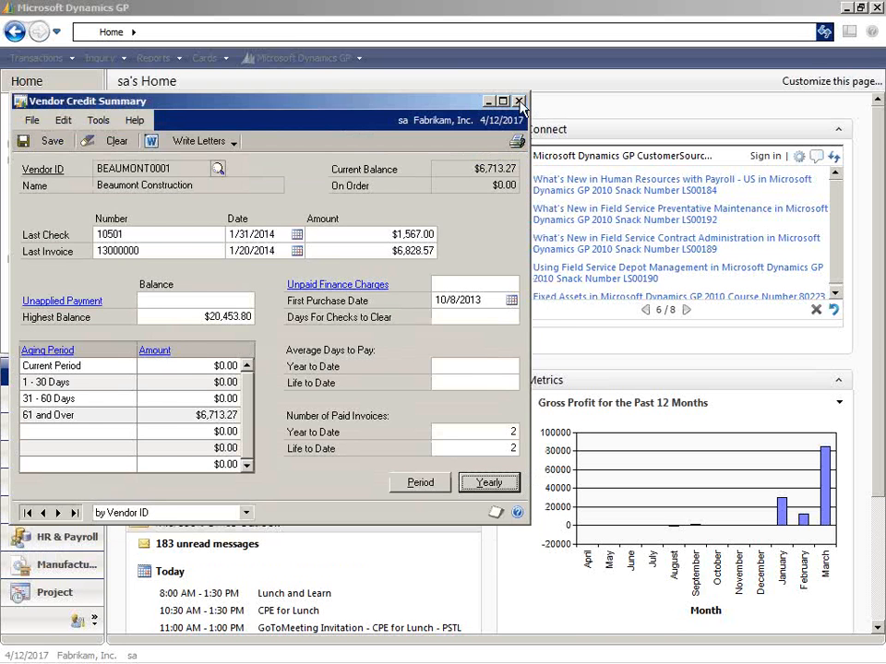
click(519, 101)
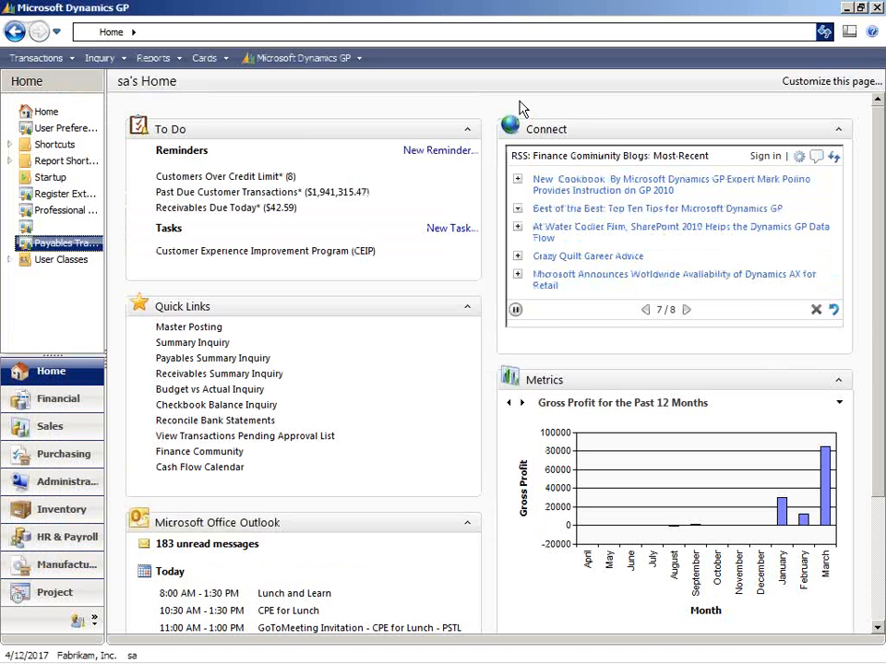
mouse_move(458, 662)
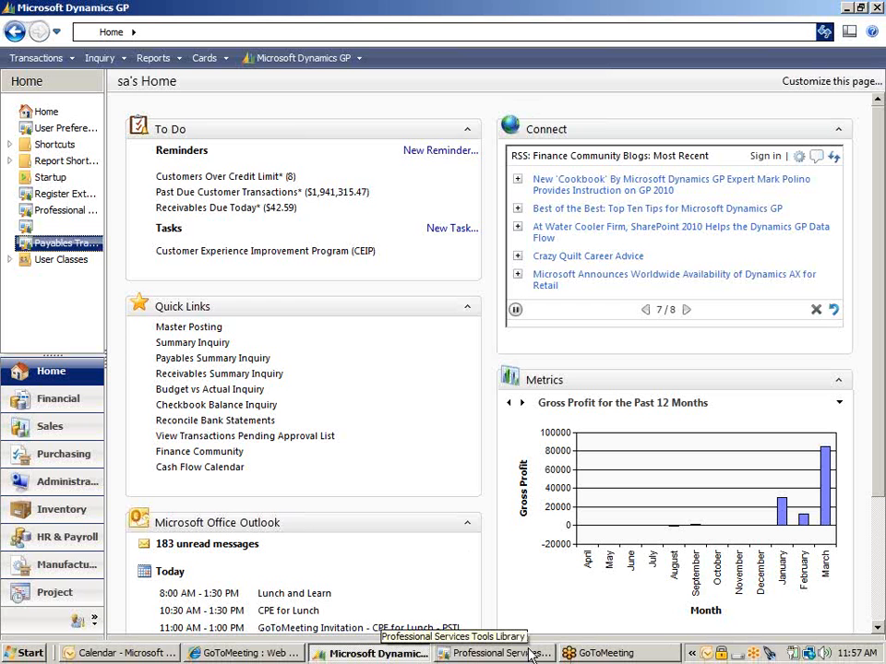
In the Professional Services Tools Library, start the Vendor Modifier and choose ADVANCED0001 as the starting vendor.
click(530, 653)
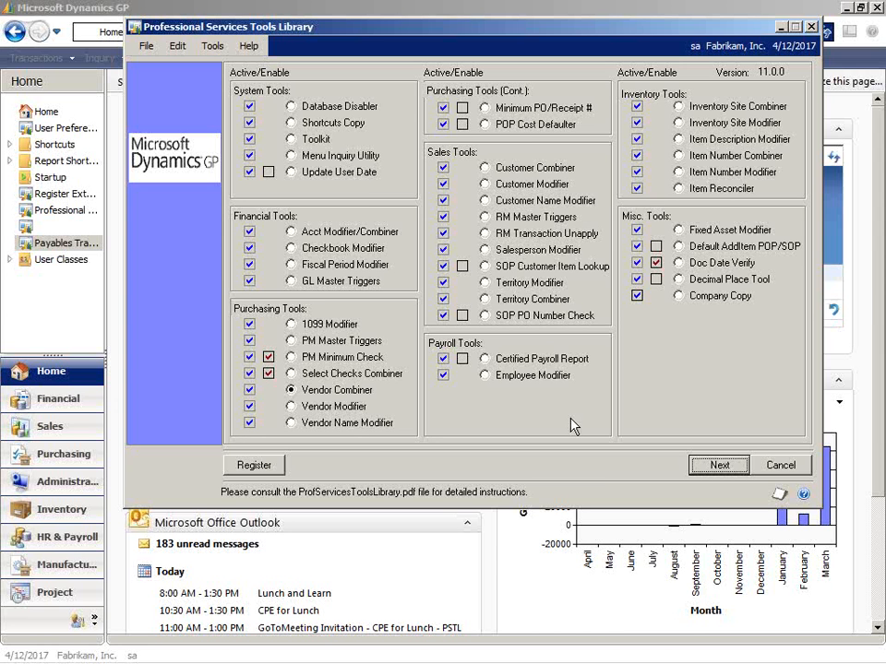
click(291, 405)
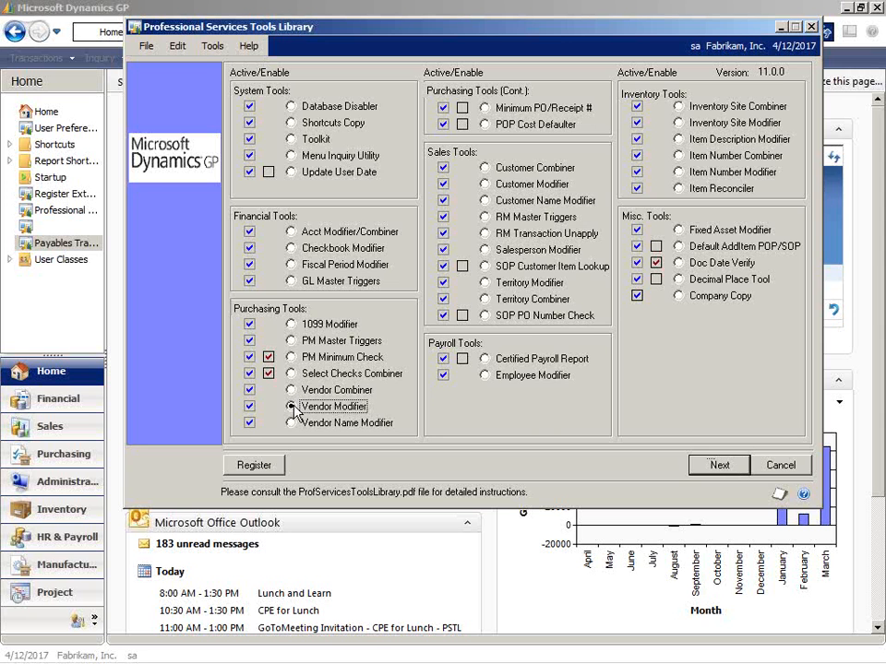
click(723, 469)
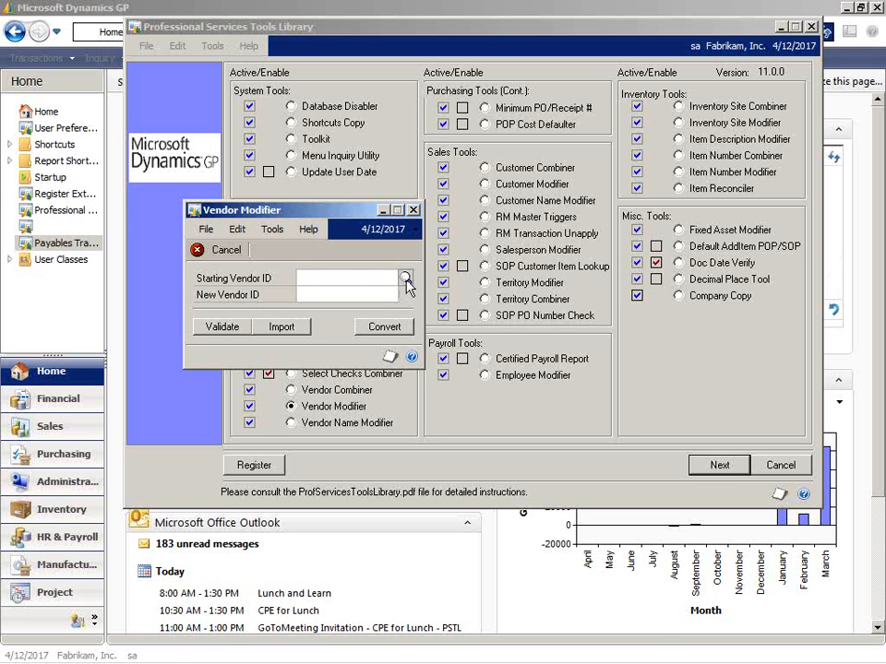
click(405, 278)
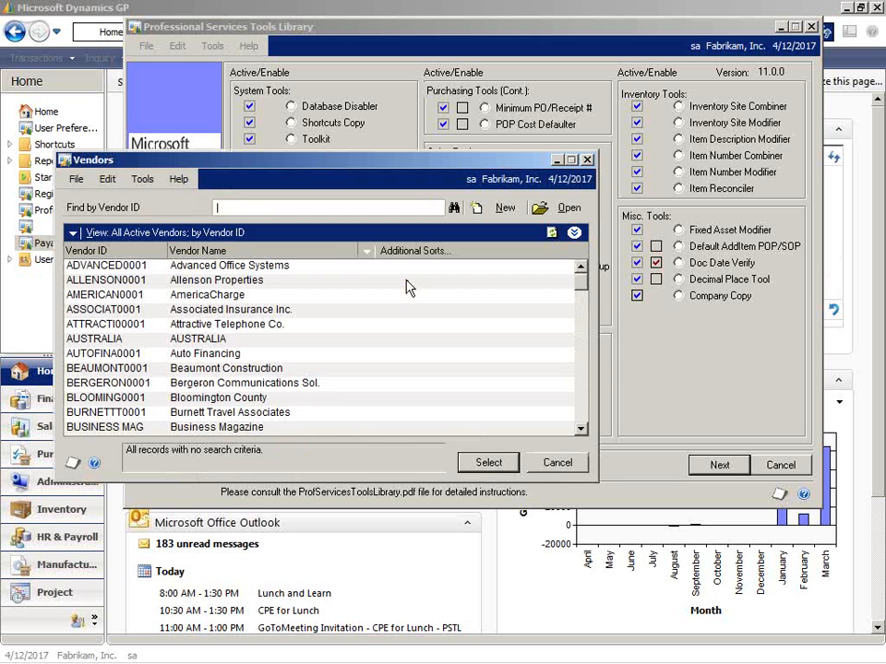
click(255, 267)
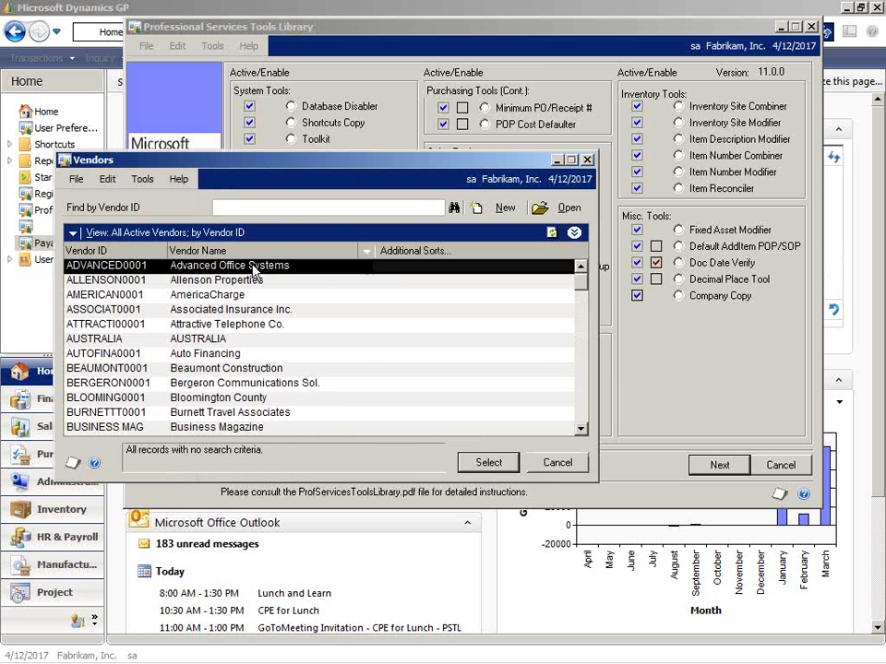
click(488, 462)
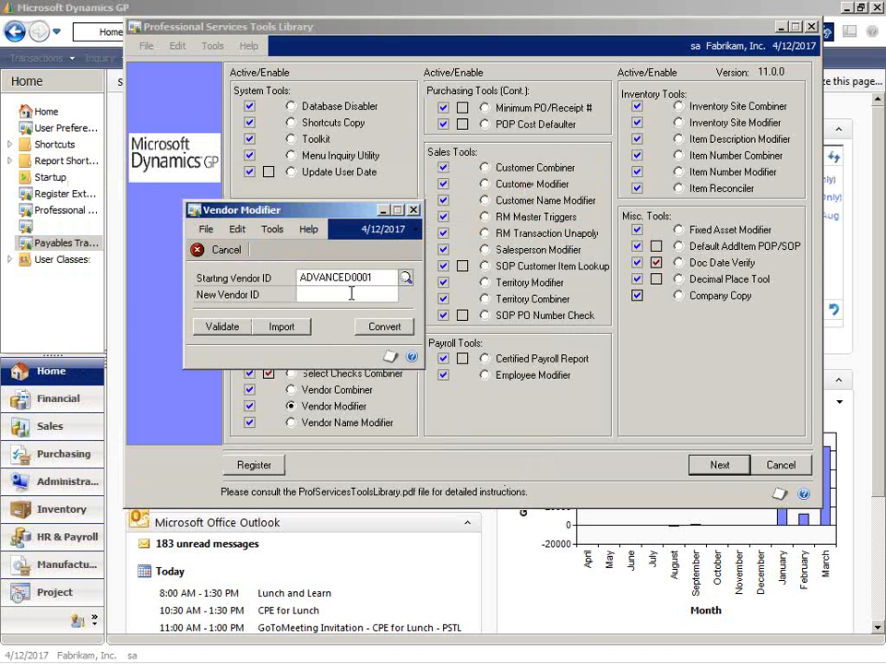
Enter ADVAN002 as the new vendor ID and convert the vendor, continuing past the backup reminder.
text(ADVAN)
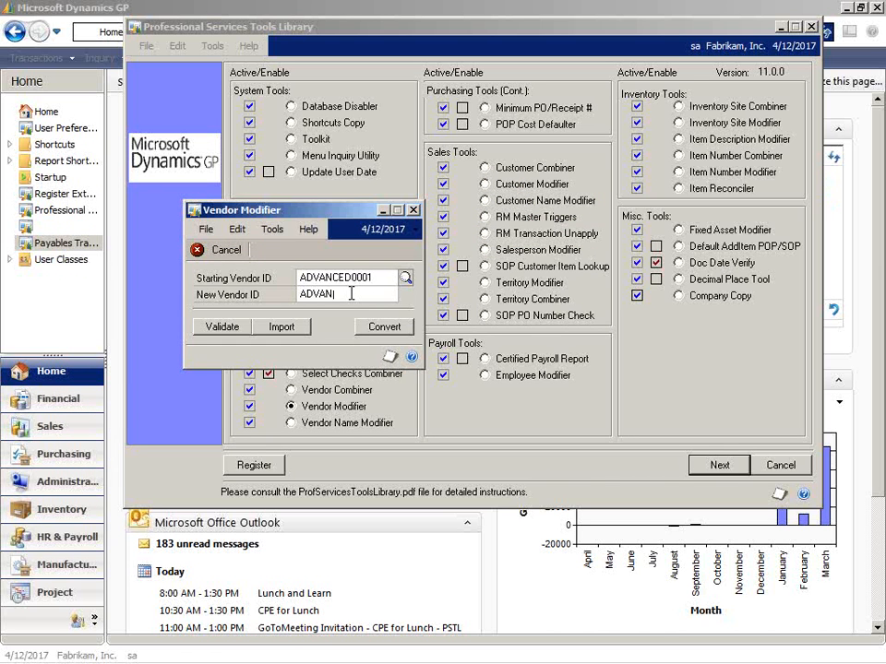
text(002)
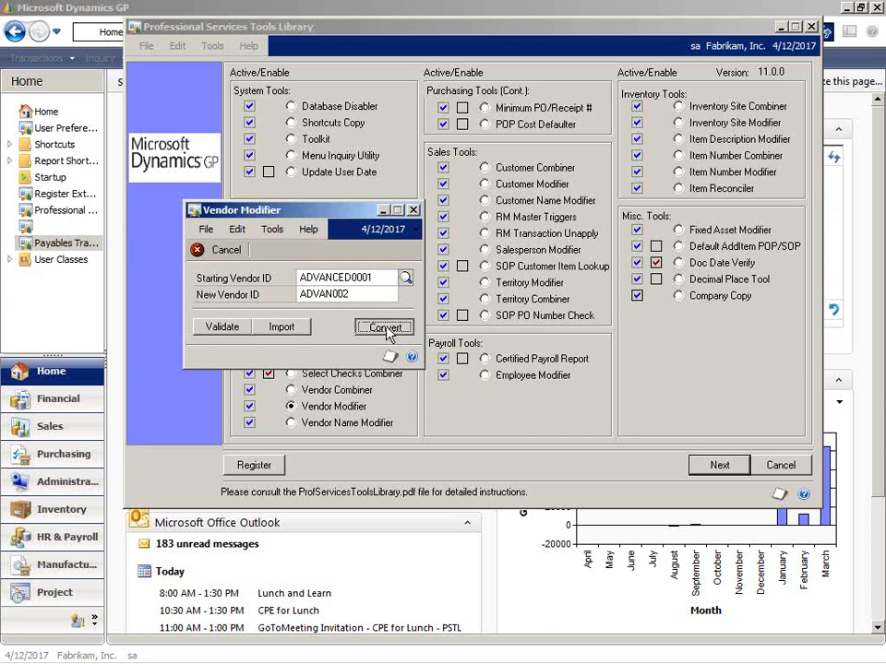
click(385, 329)
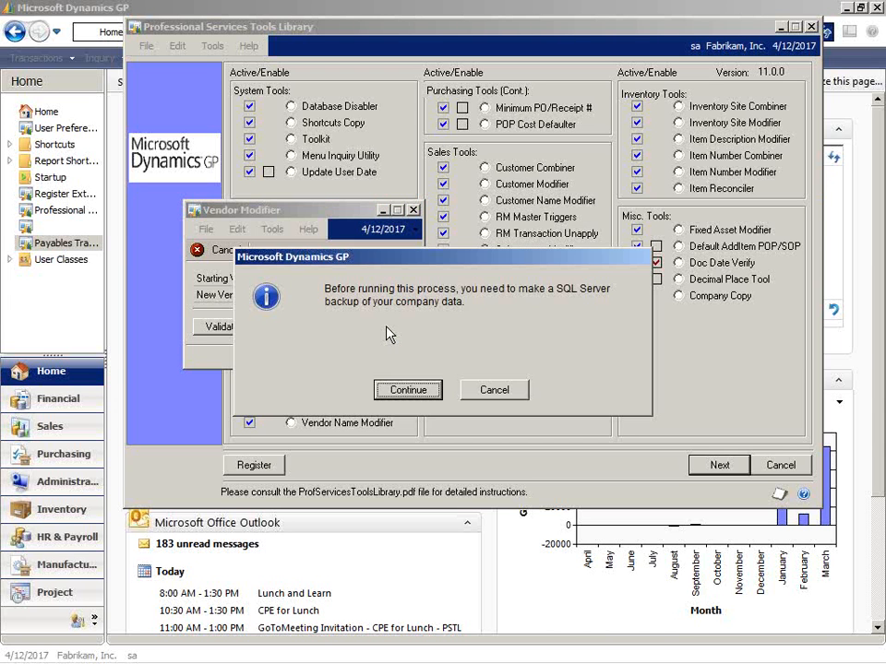
click(408, 390)
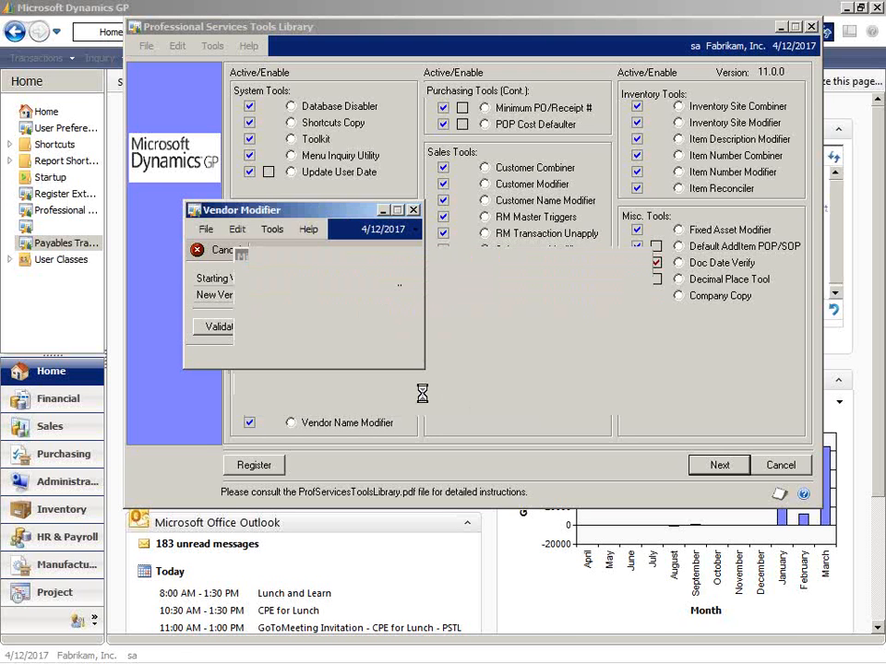
click(445, 392)
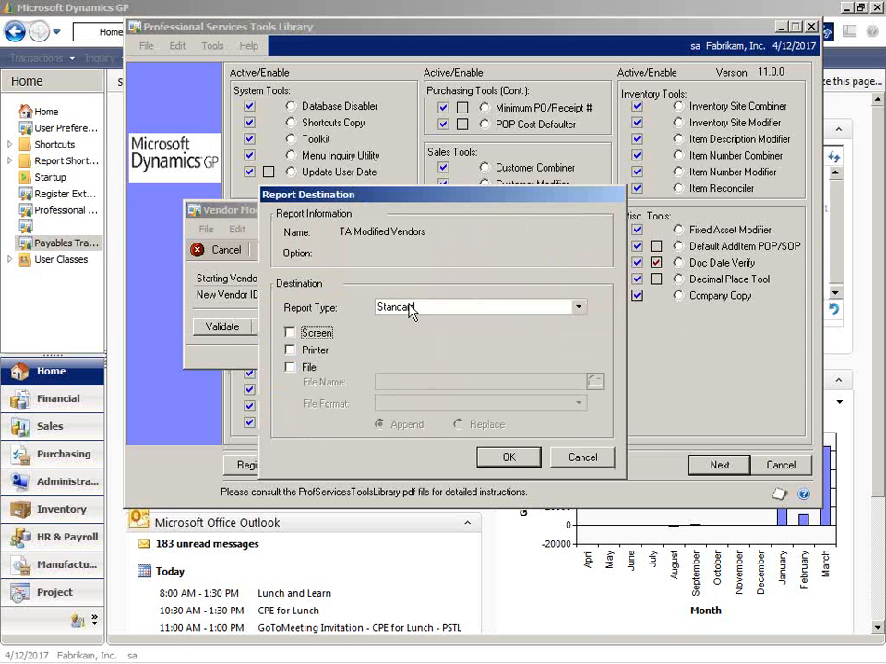
Output the TA Modified Vendors report to the screen and close it after viewing.
click(318, 334)
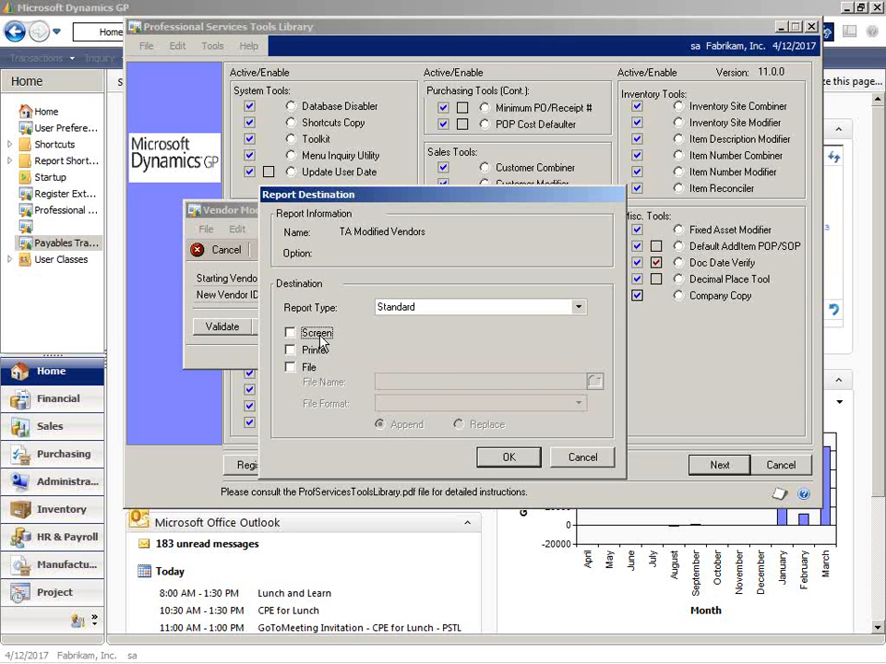
click(510, 458)
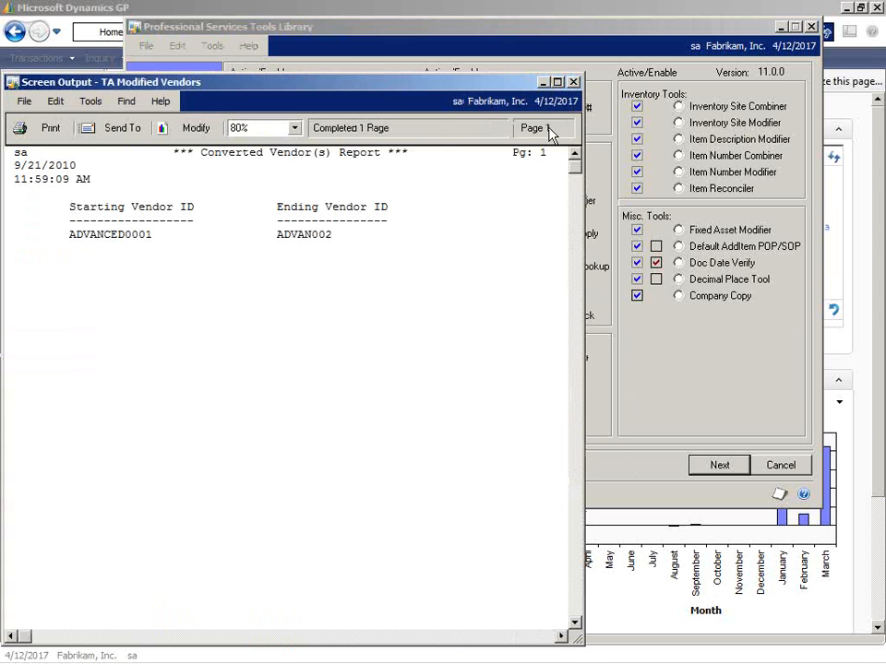
click(572, 85)
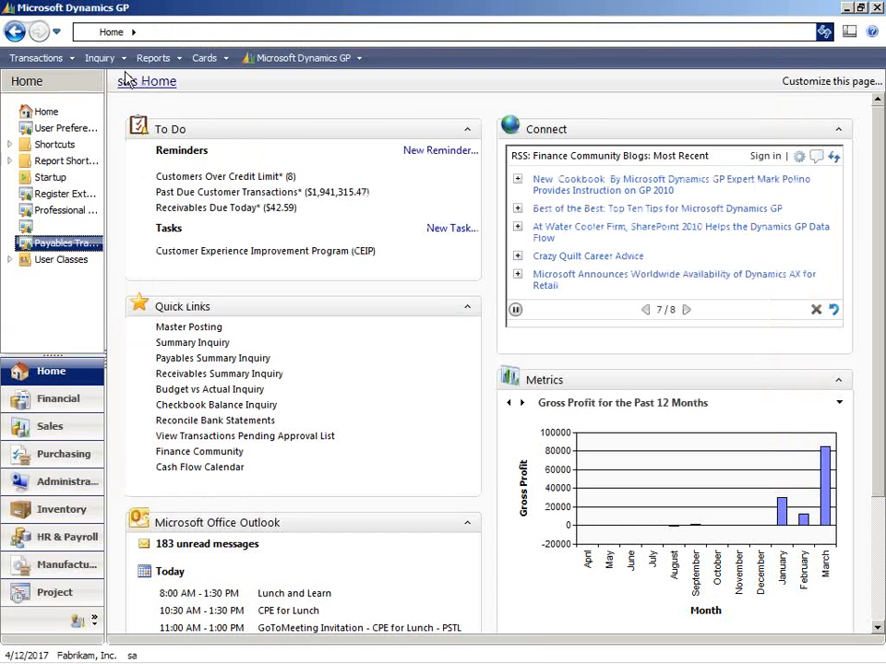
Load vendor ADVAN002 in the purchasing Vendor Maintenance card, review its details, and close the card.
click(207, 61)
mouse_move(247, 102)
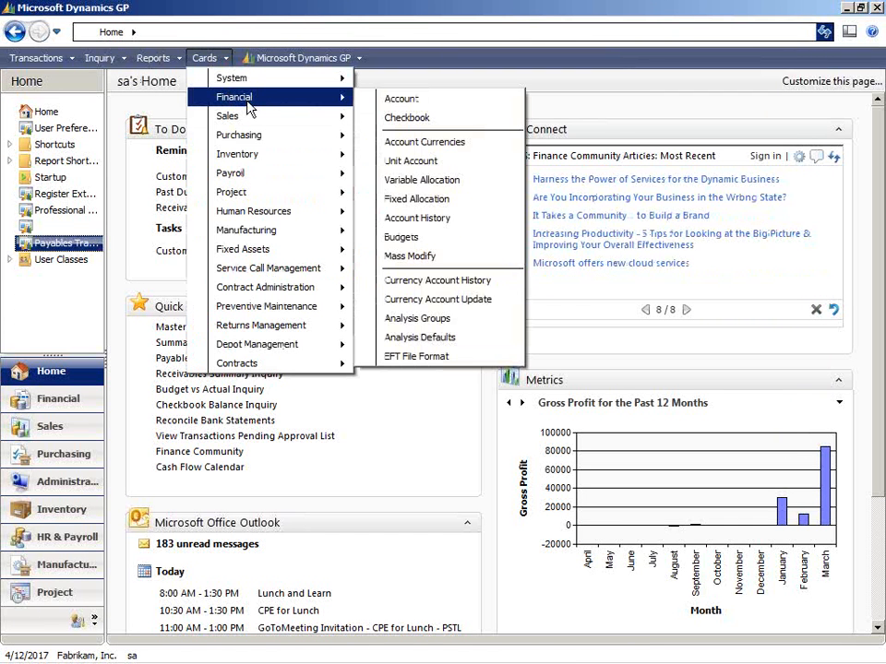
mouse_move(247, 135)
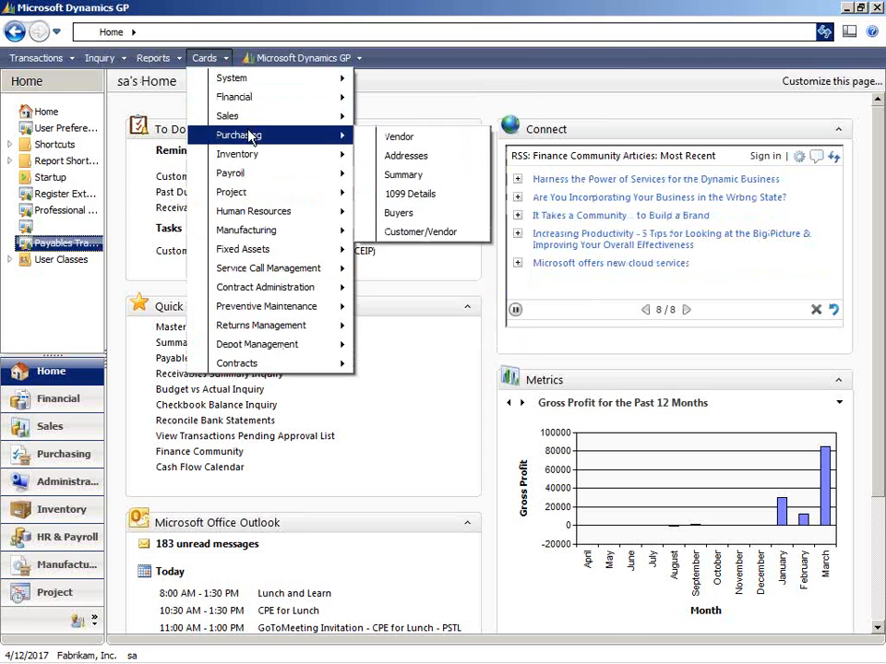
click(387, 139)
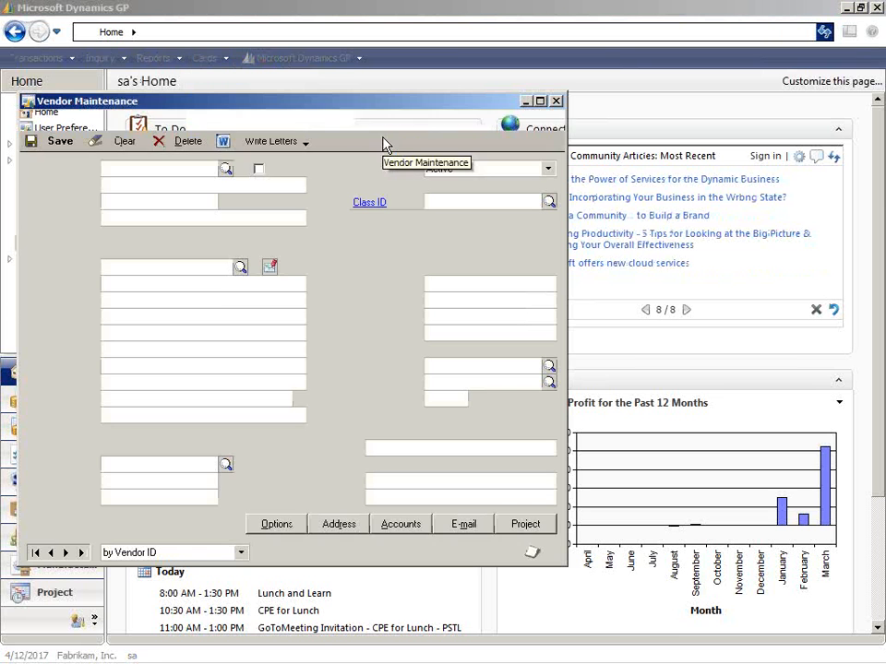
click(225, 170)
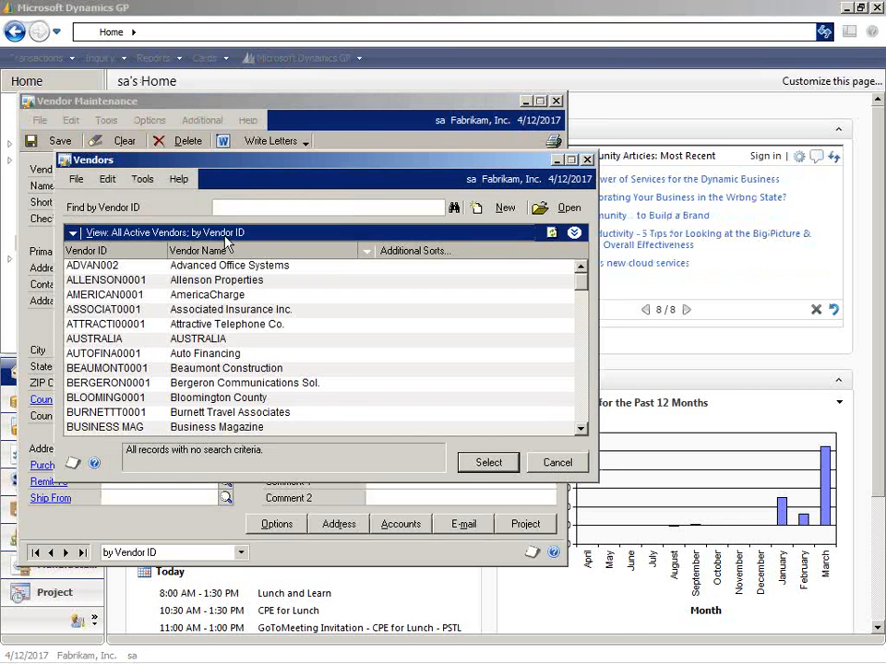
click(206, 269)
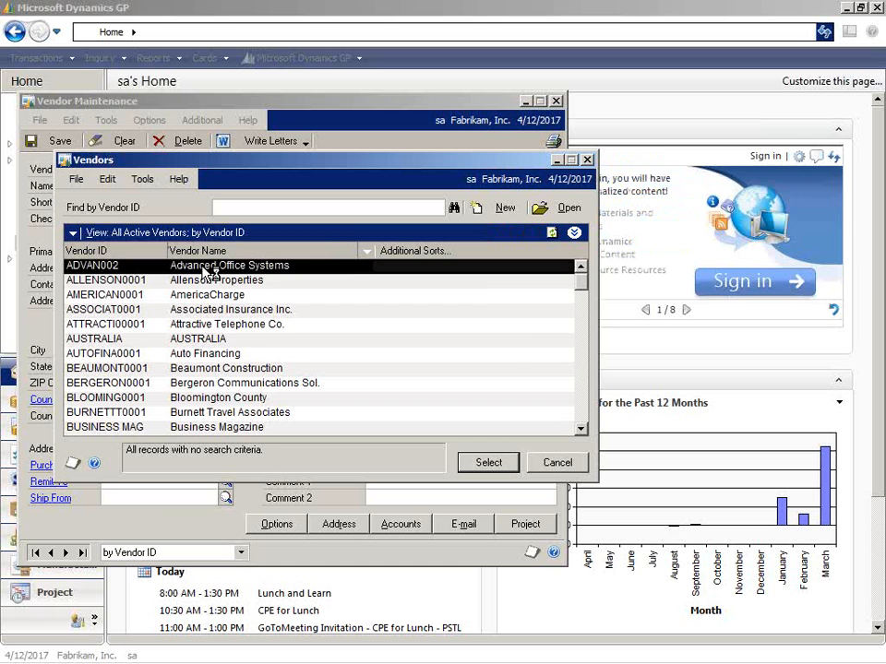
double_click(203, 268)
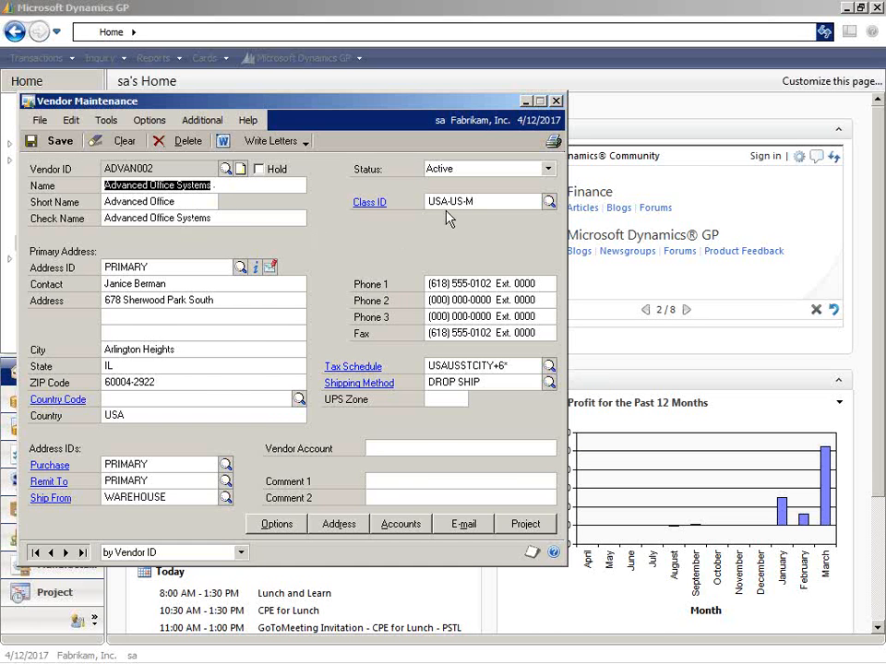
click(557, 102)
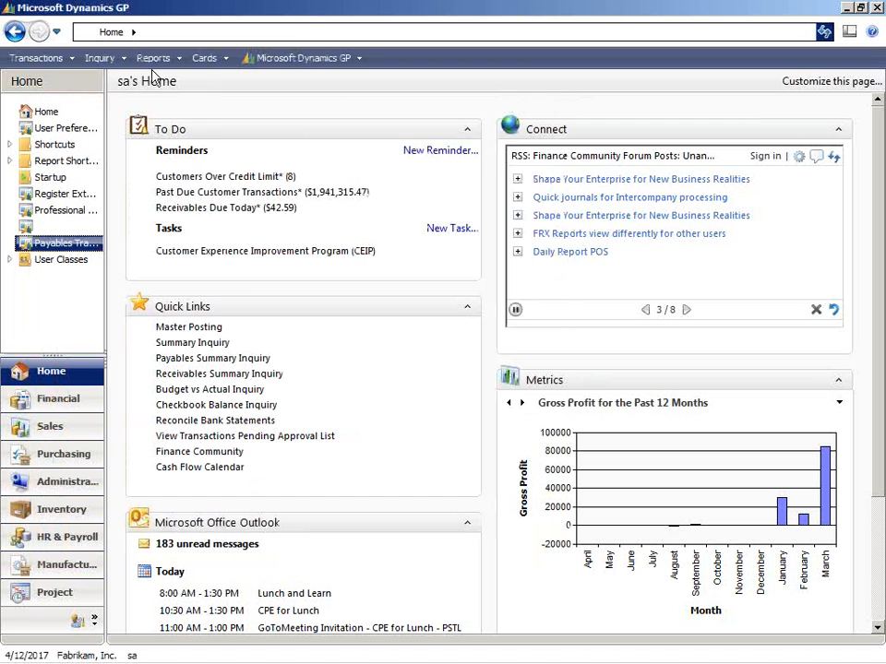
Review the payables transactions by vendor for ADVAN002 and close the inquiry.
click(117, 59)
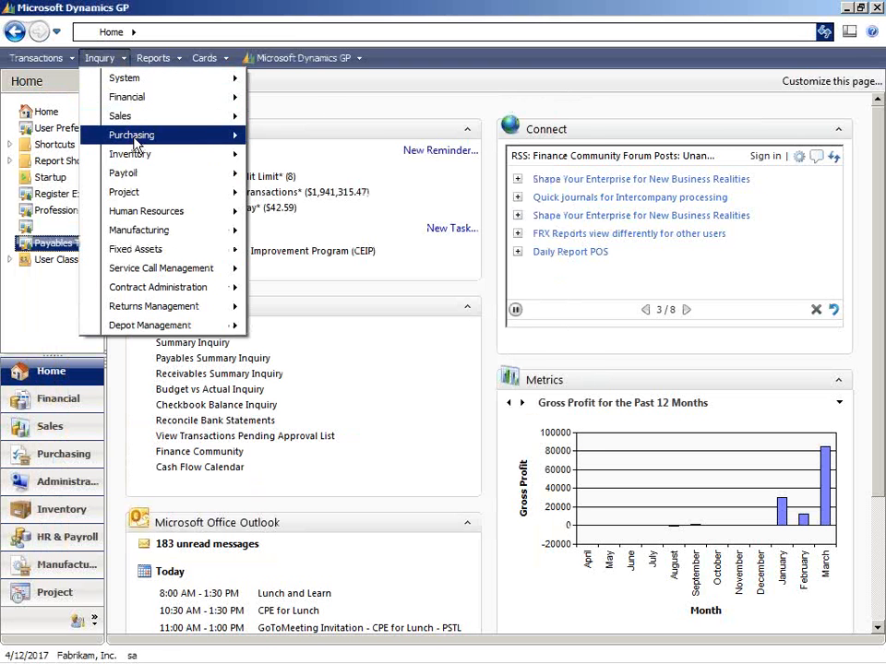
mouse_move(136, 142)
click(323, 136)
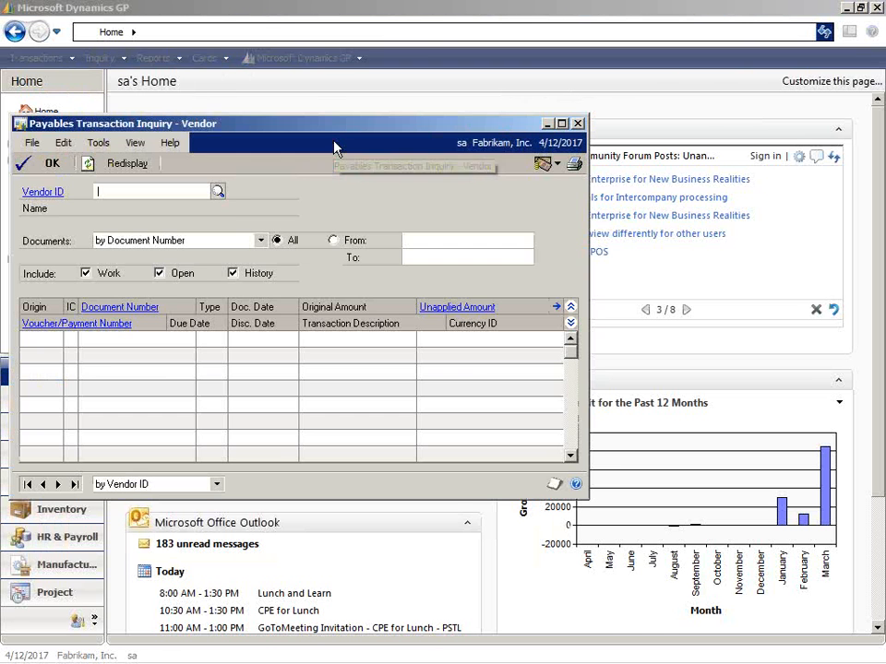
click(217, 191)
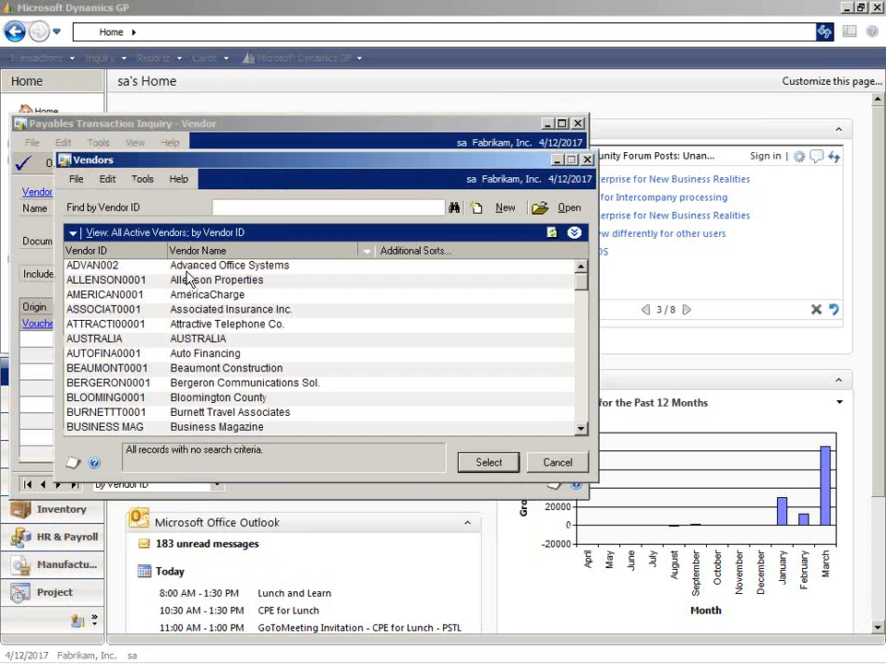
double_click(194, 266)
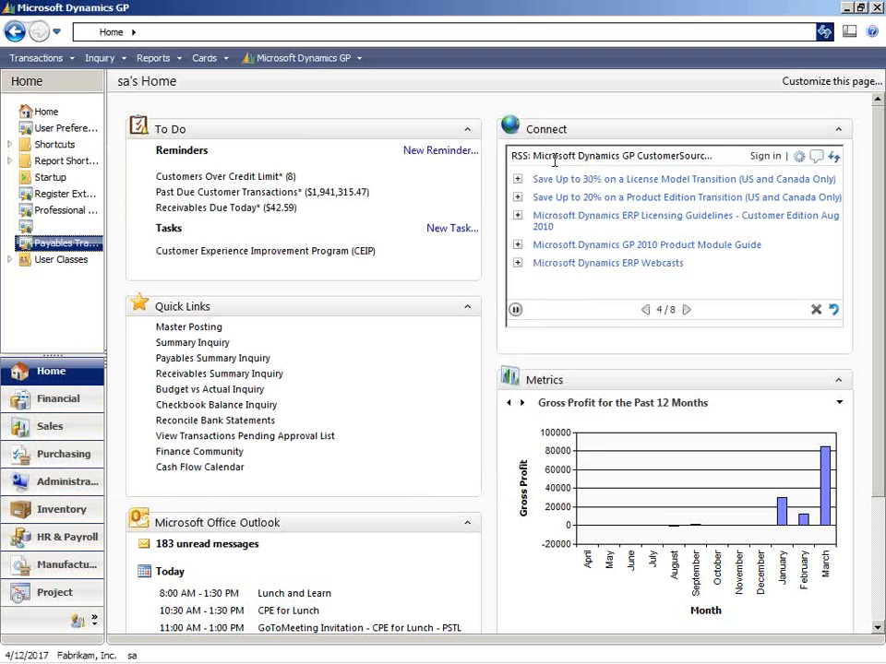
In the Professional Services Tools Library, start the Vendor Name Modifier and choose ADVAN002 as the starting vendor.
click(533, 656)
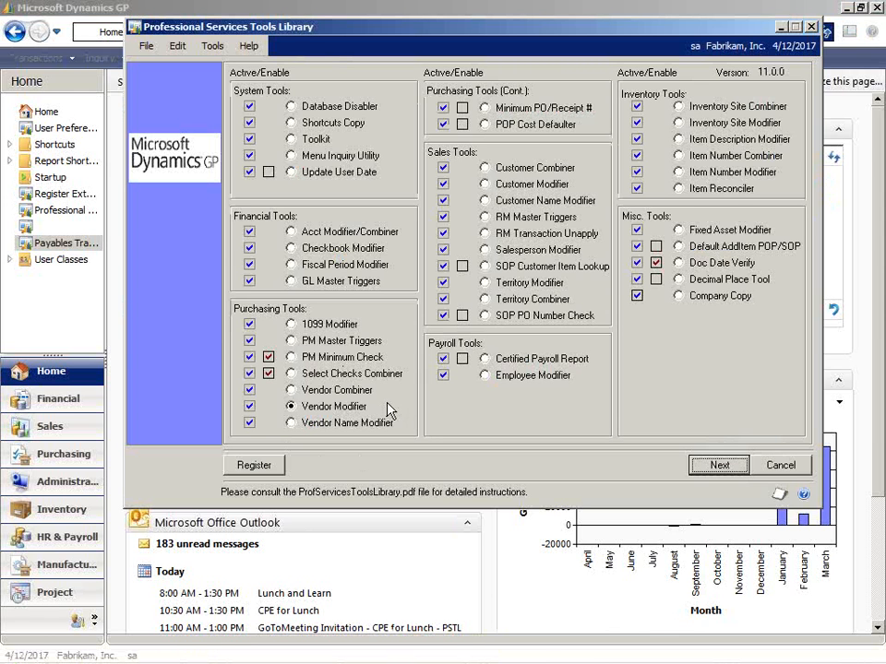
click(292, 422)
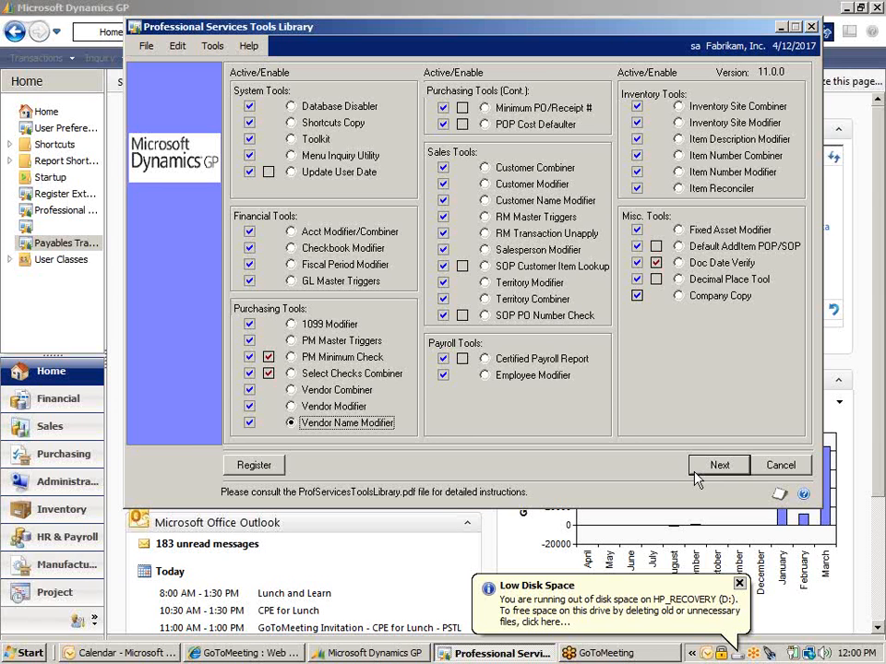
click(717, 467)
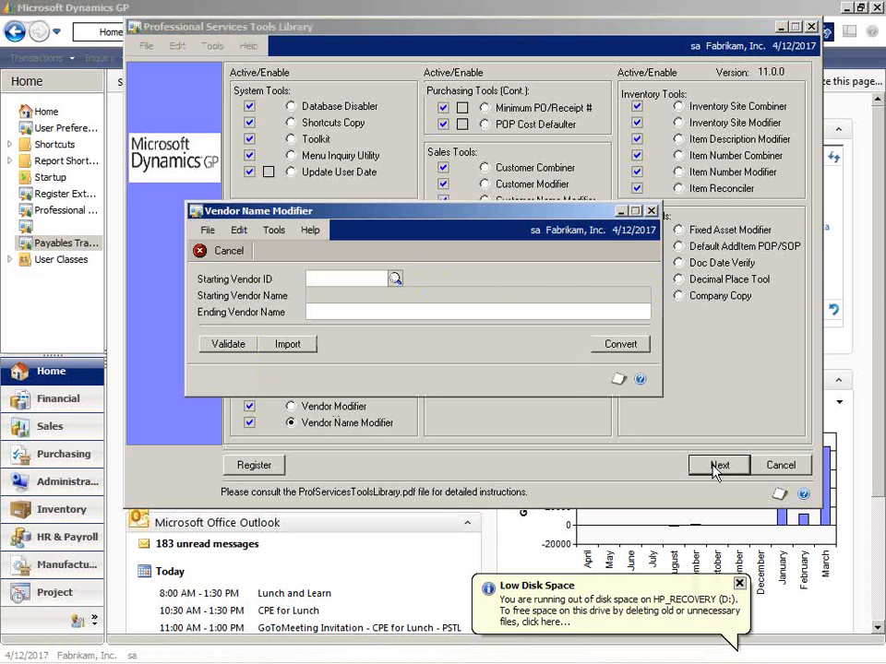
click(395, 278)
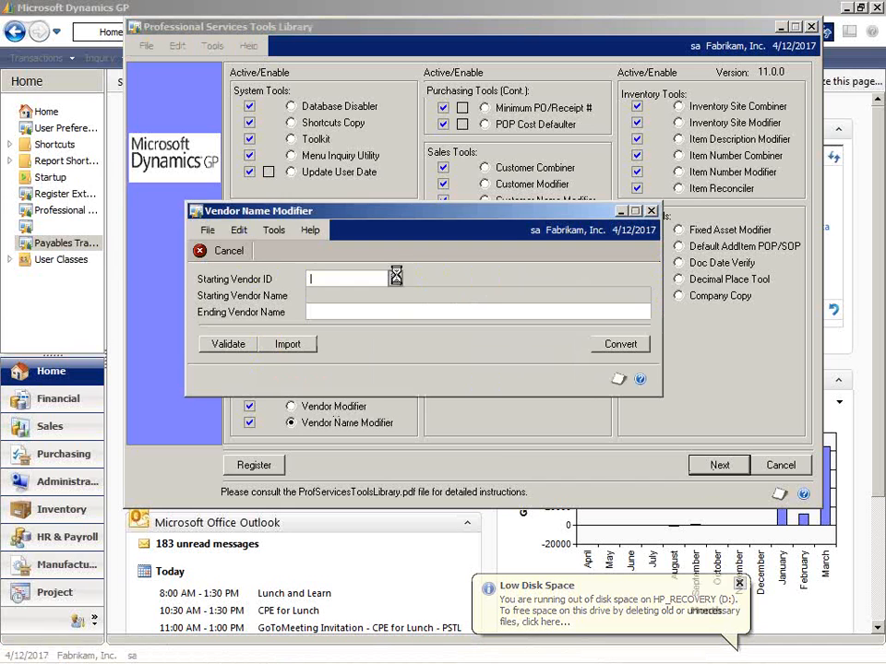
double_click(281, 266)
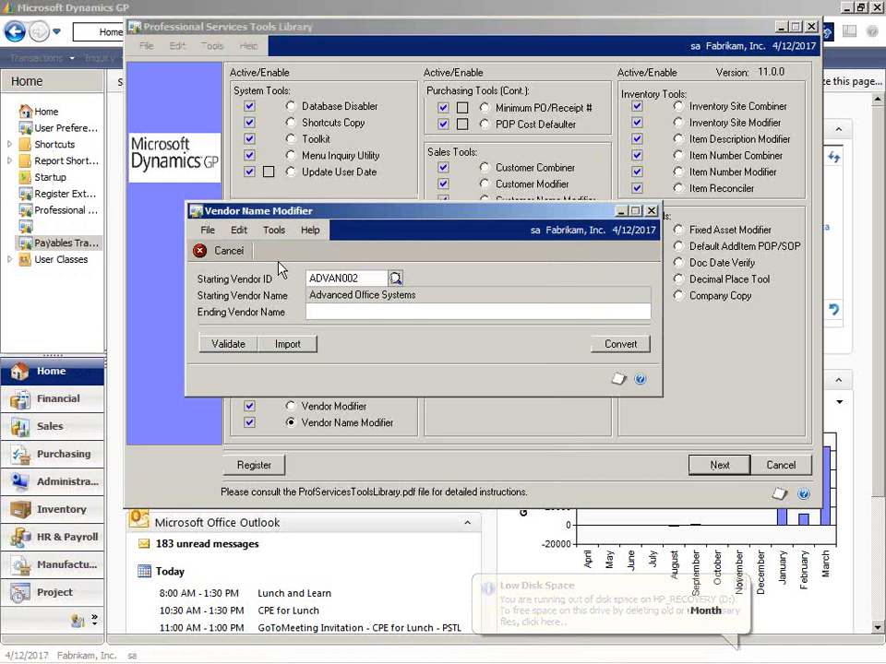
Set the ending vendor name to "Behinde Office Systems" and convert it, continuing past the backup reminder.
click(349, 311)
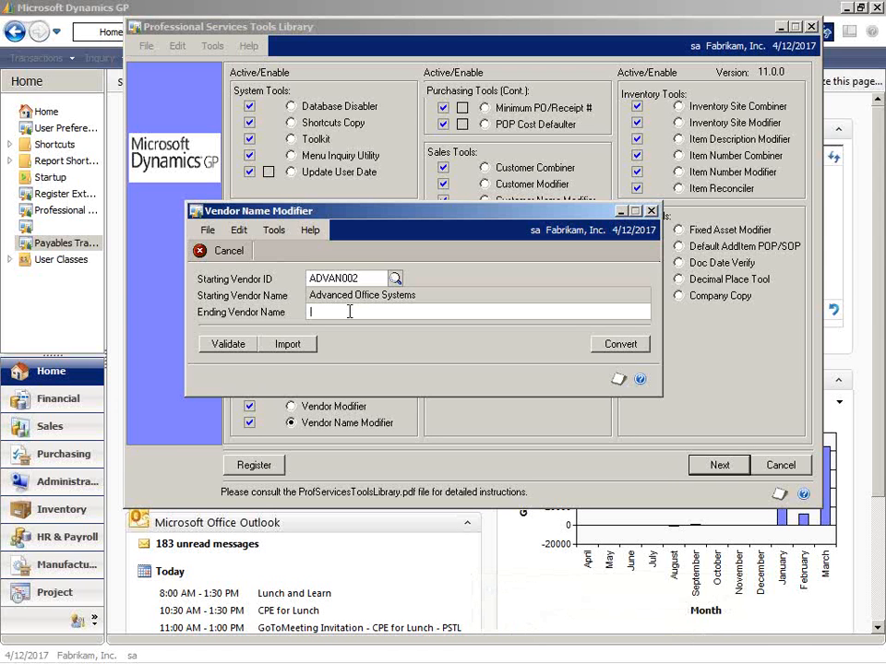
text(Behinde Office Systems)
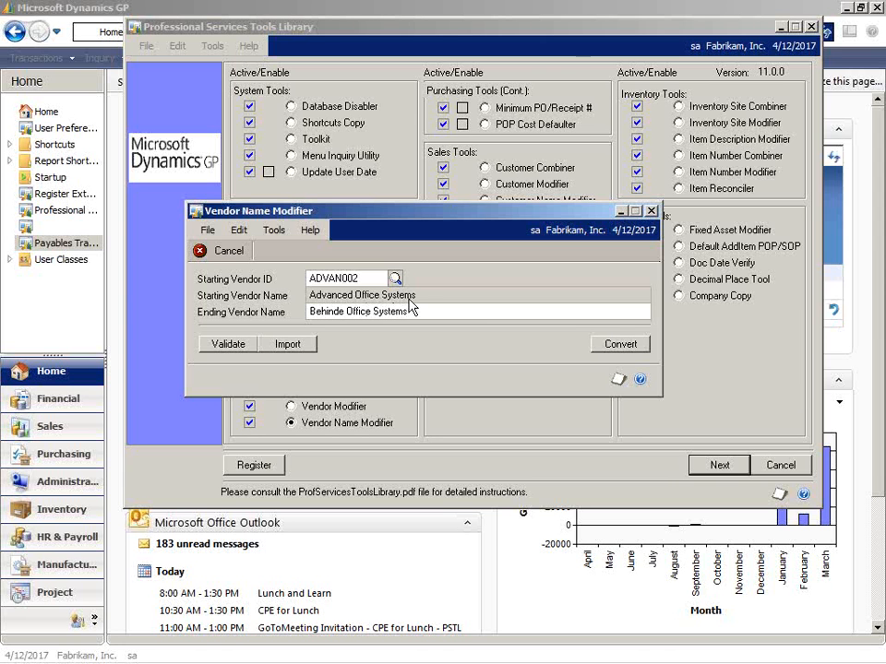
text(,)
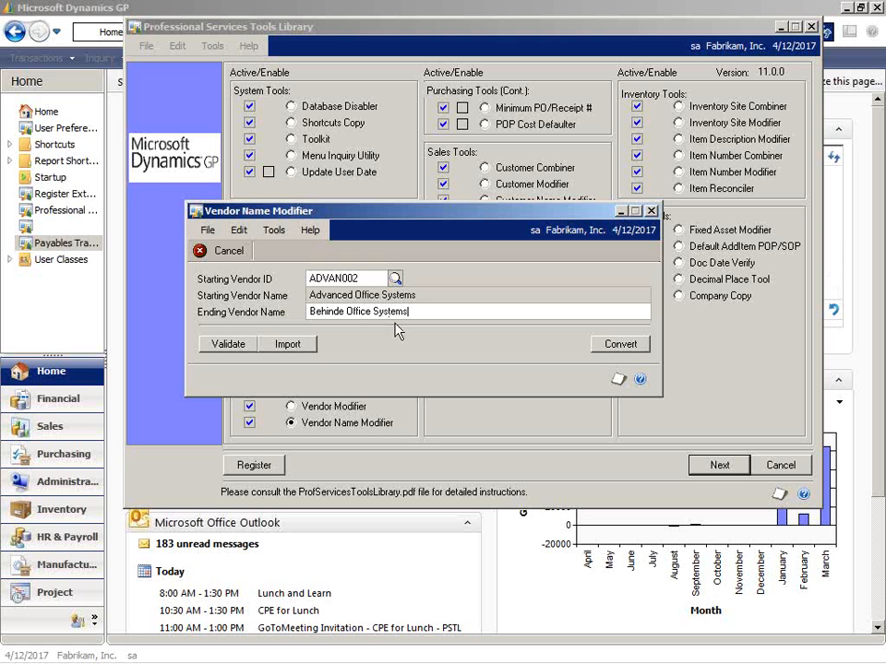
click(619, 348)
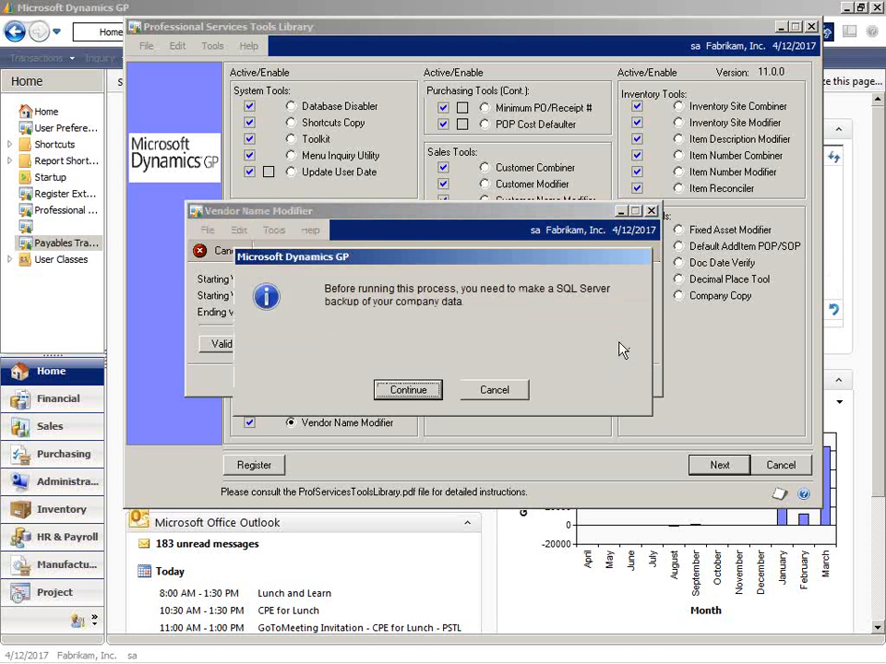
click(409, 391)
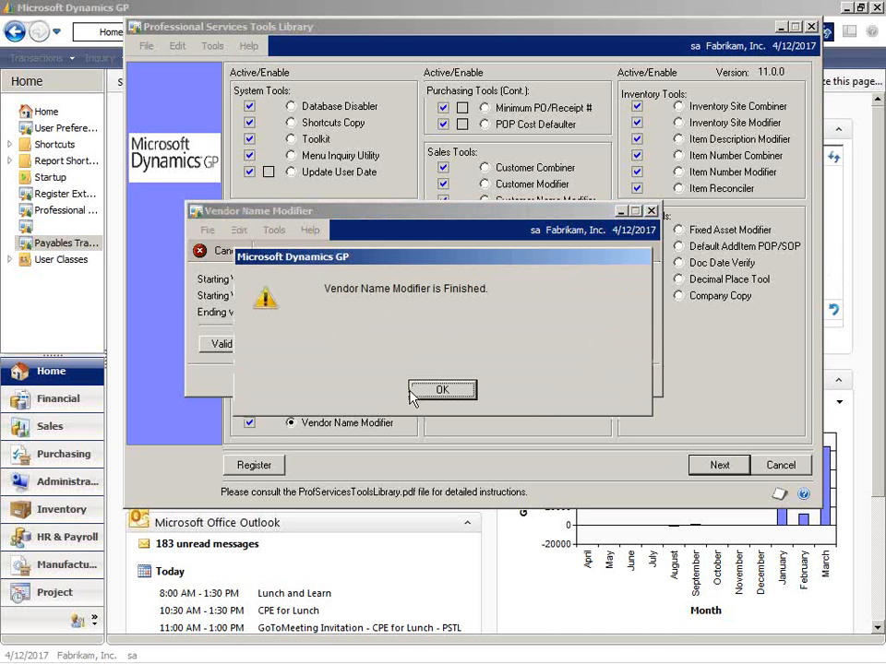
Close the finished Vendor Name Modifier, print the TA Modified Vendor Name report to the screen, and close the report.
click(443, 391)
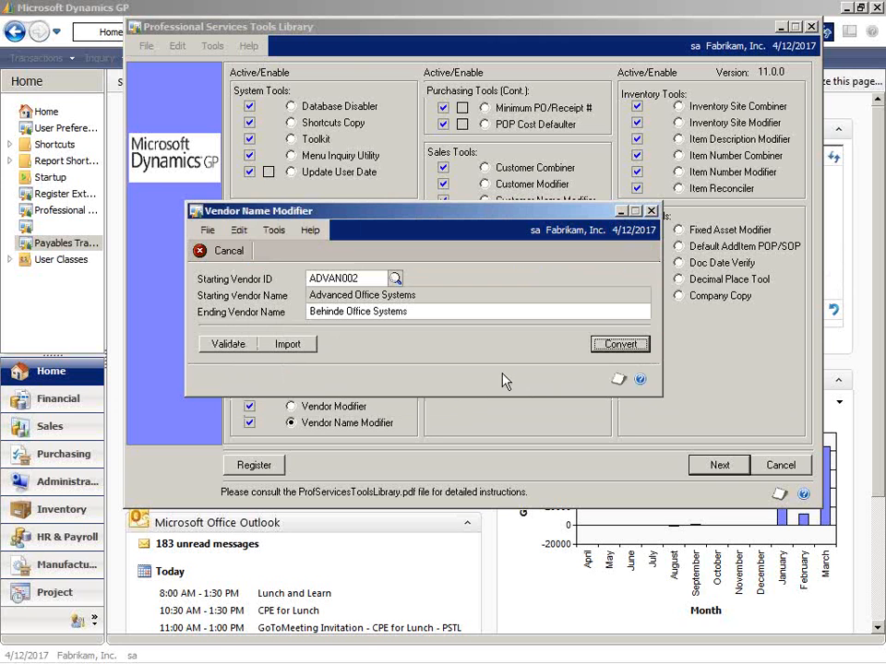
click(650, 211)
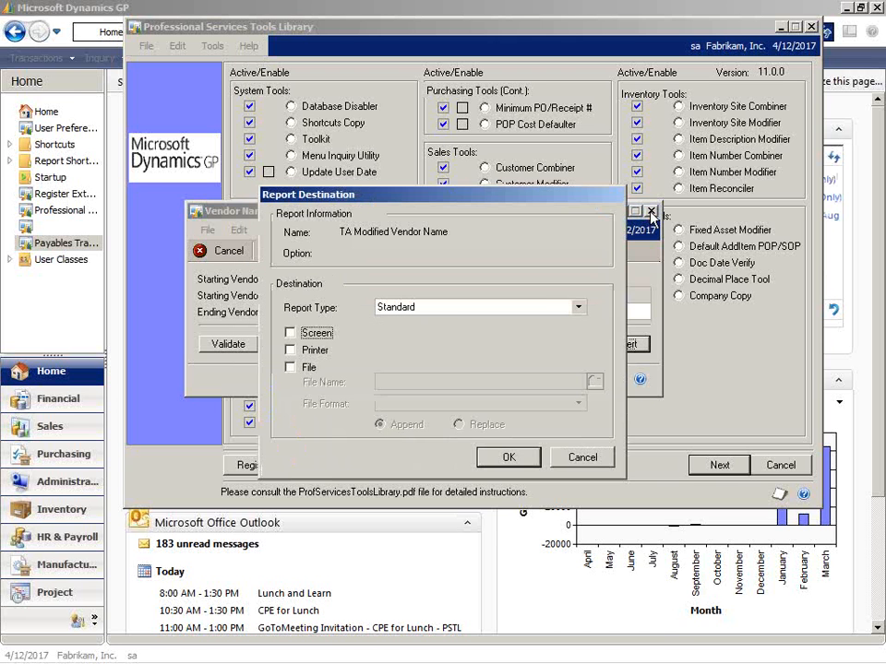
click(316, 334)
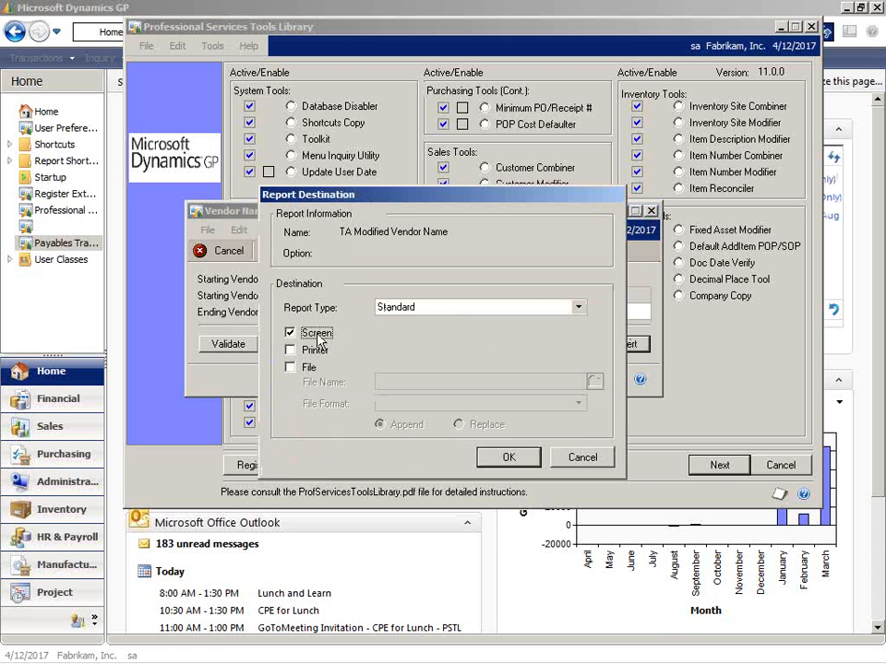
click(506, 456)
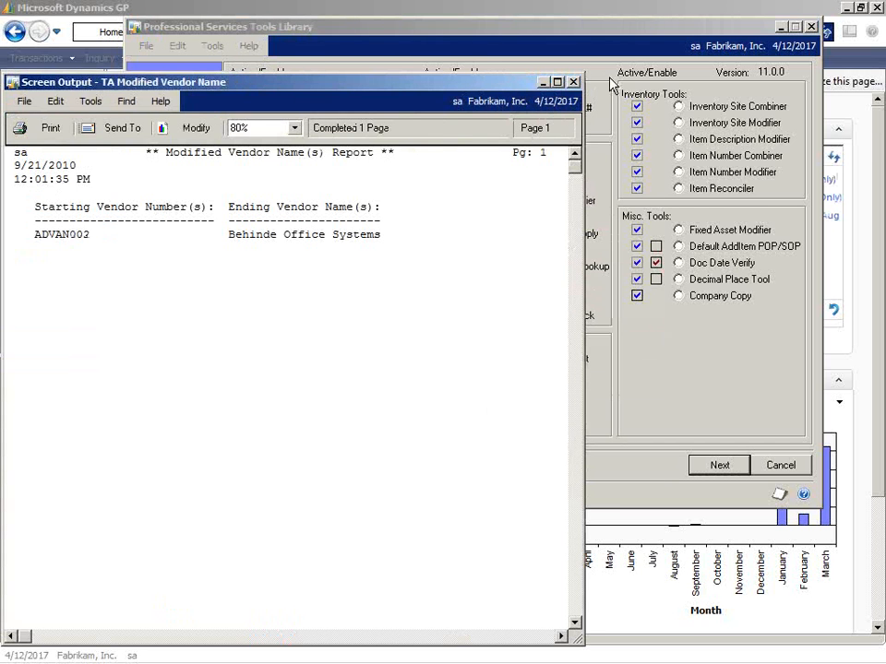
click(572, 83)
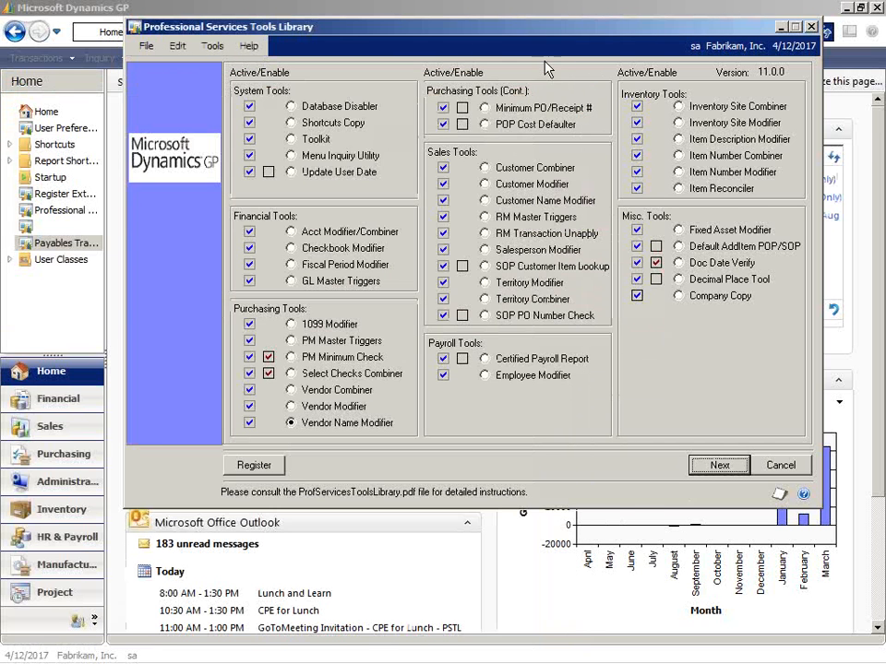
click(88, 9)
click(215, 58)
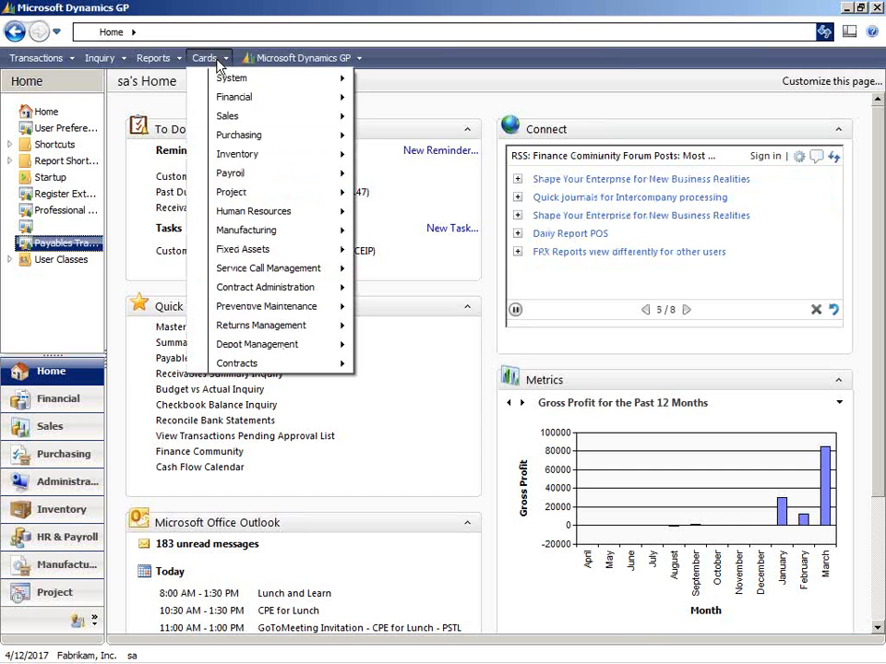
mouse_move(238, 136)
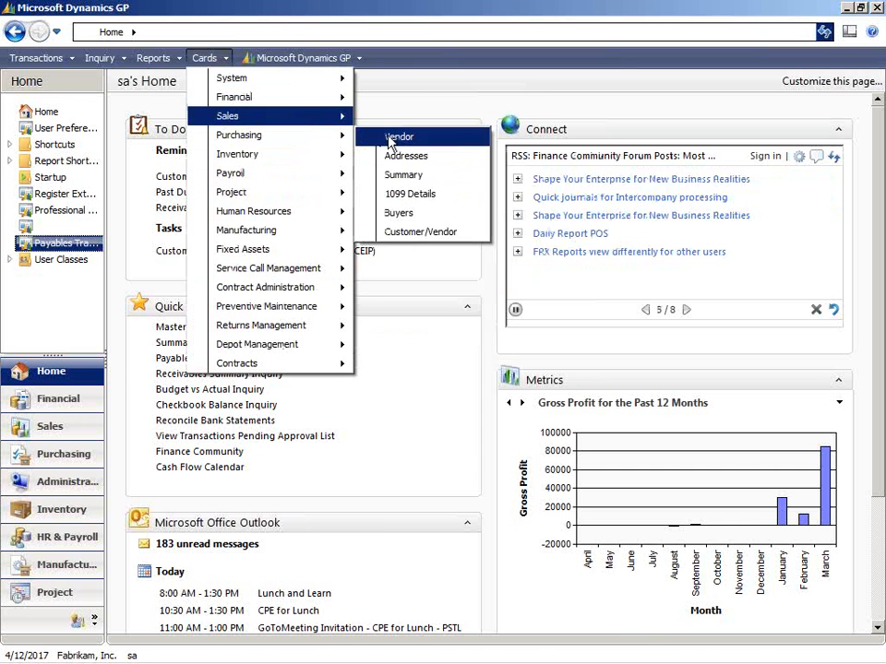
mouse_move(230, 116)
click(391, 138)
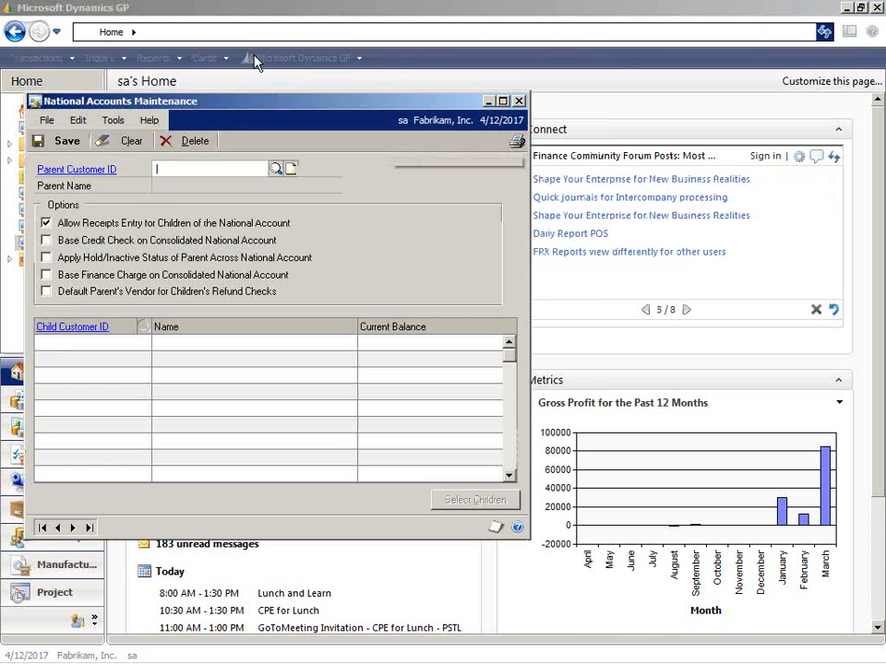
click(519, 101)
Load vendor ADVAN002 in the purchasing Vendor Maintenance card, check its vendor, short and check names, and close the card.
click(205, 58)
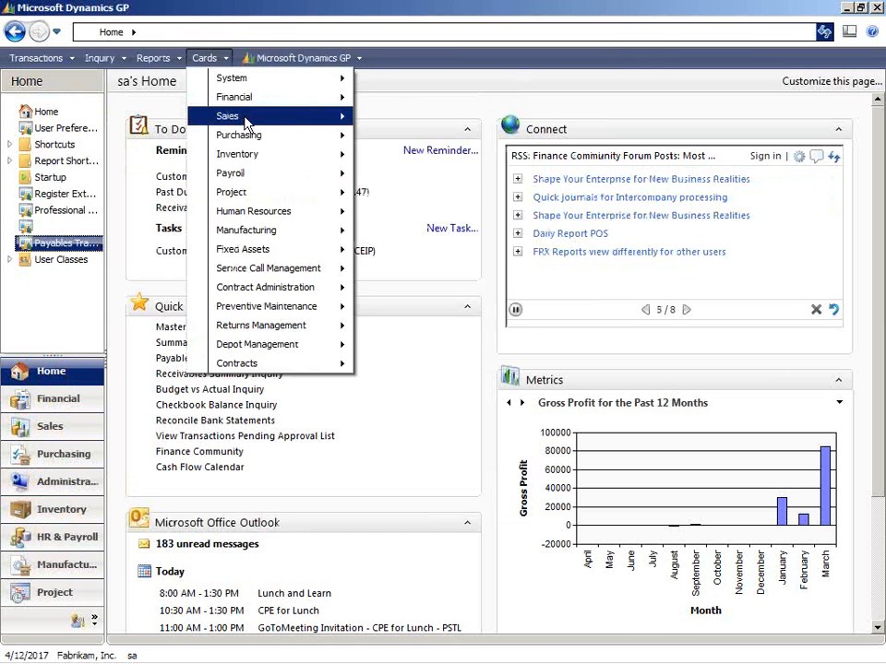
mouse_move(250, 136)
click(414, 146)
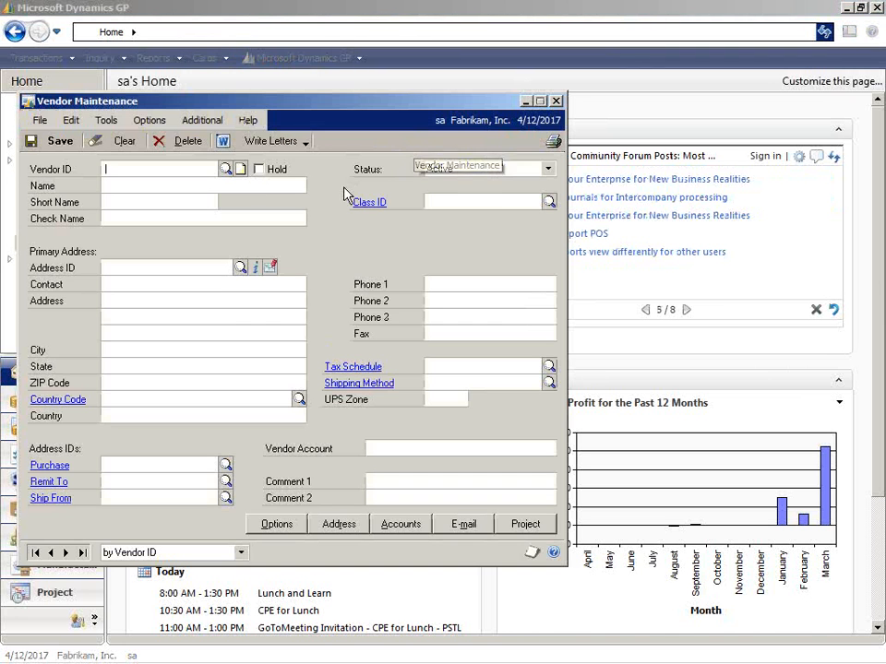
click(224, 170)
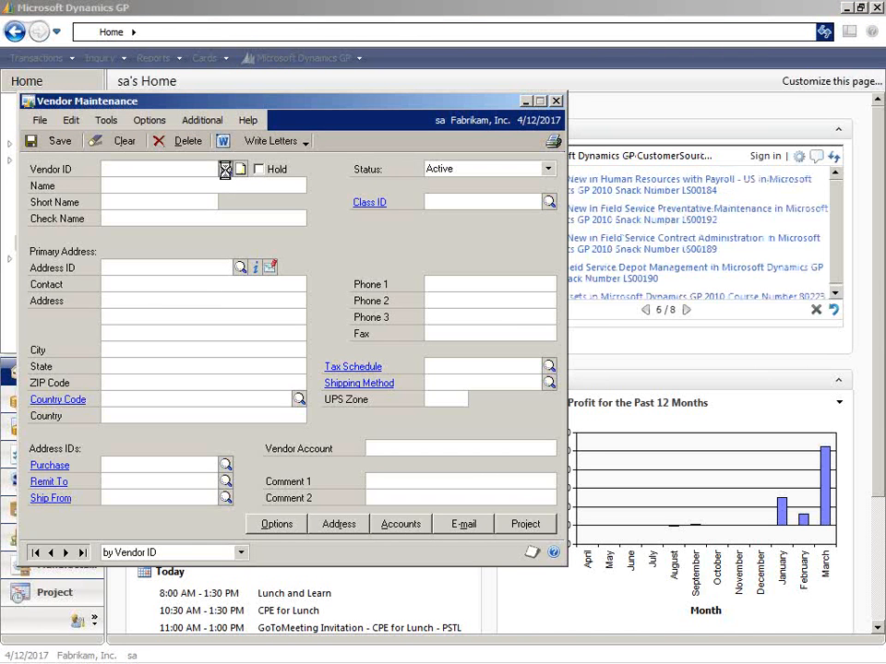
double_click(228, 267)
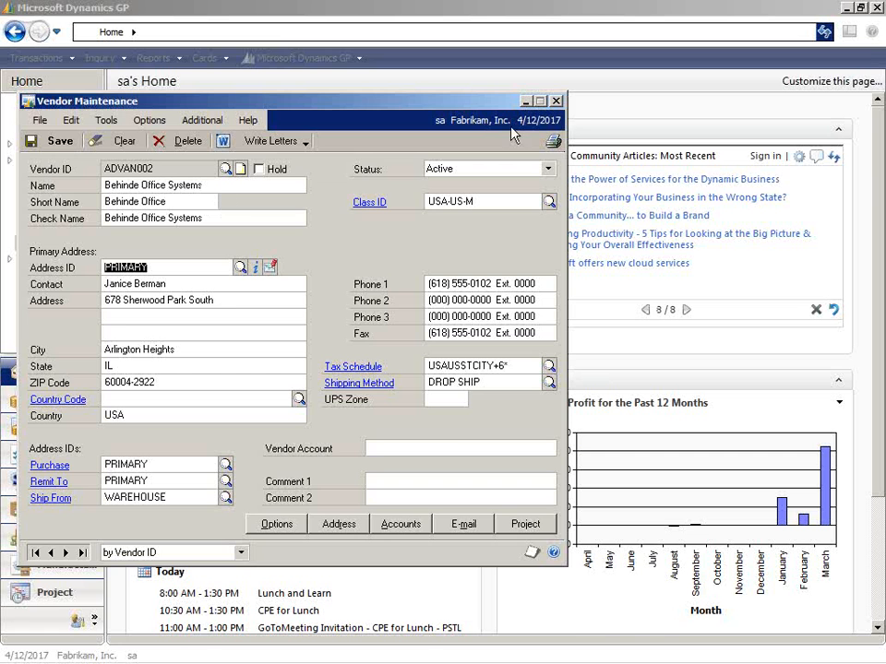
click(556, 102)
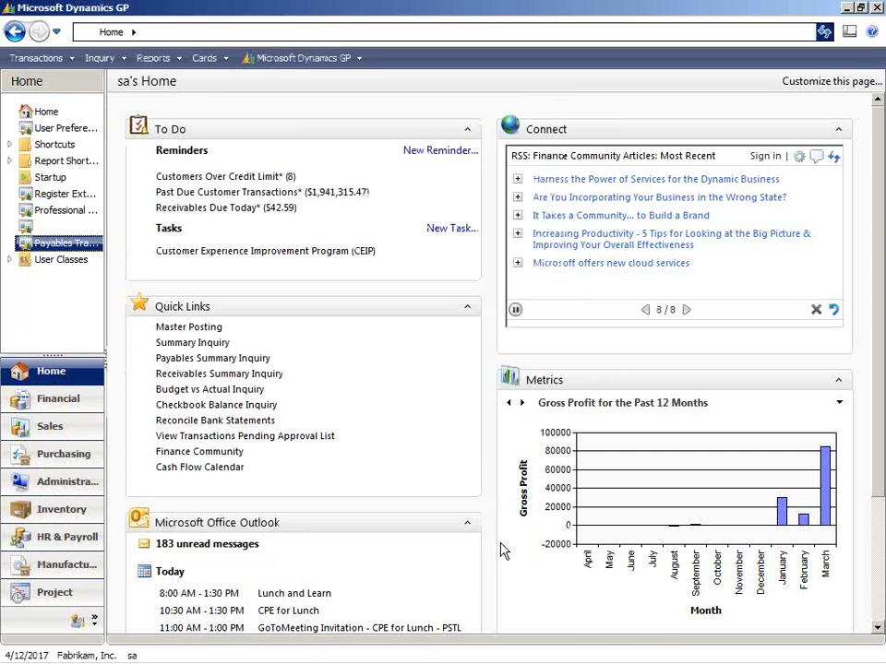
Check the Minimum PO/Receipt # tool in the Professional Services Tools Library, and start a standard purchase order in Purchase Order Entry with the default PO number.
click(508, 658)
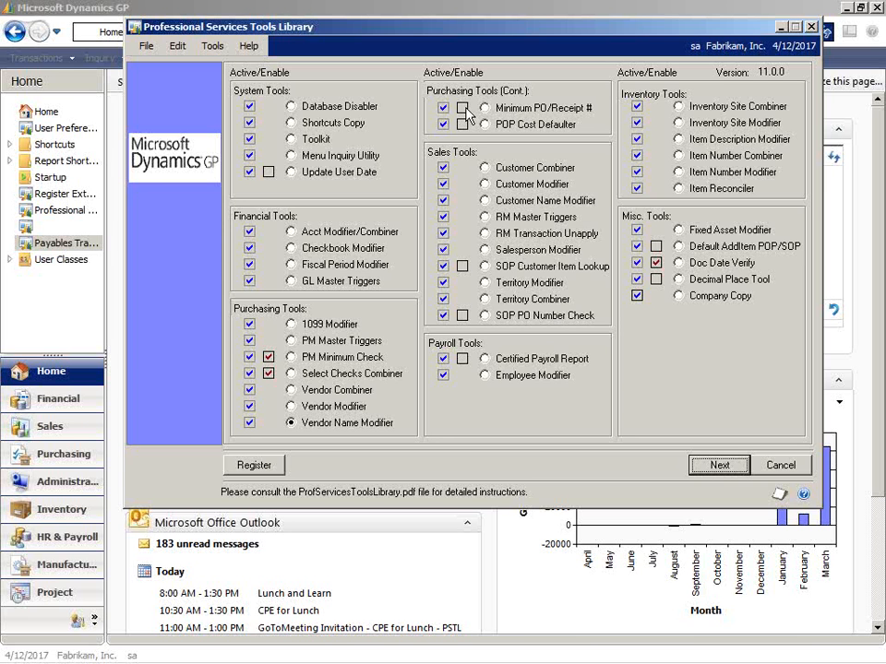
click(338, 5)
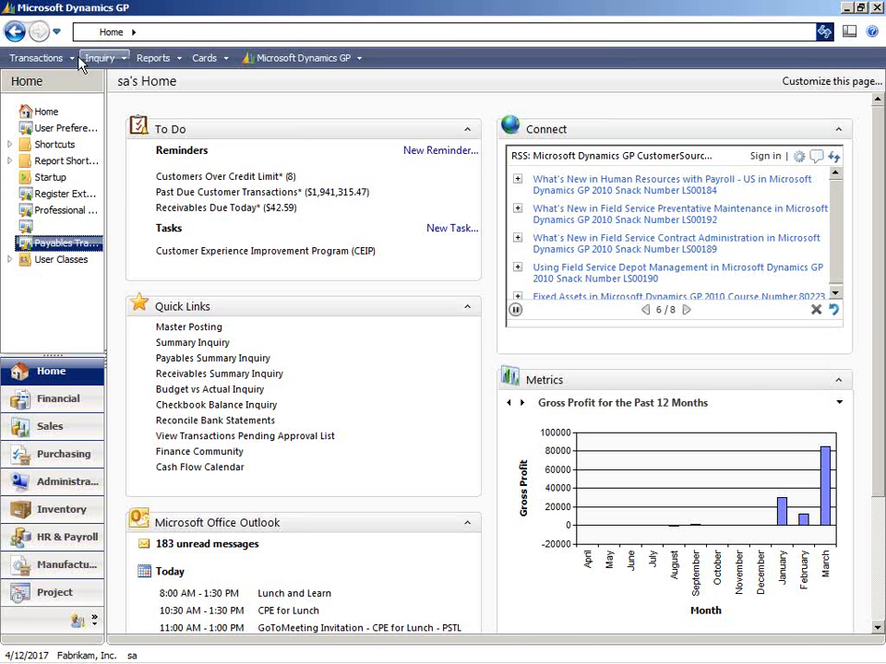
click(71, 59)
mouse_move(59, 116)
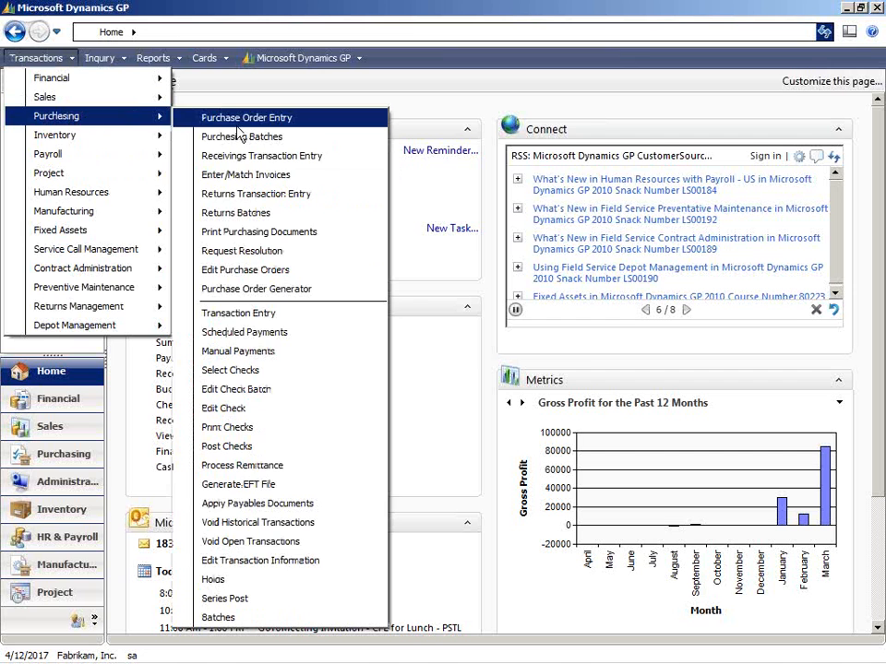
click(235, 119)
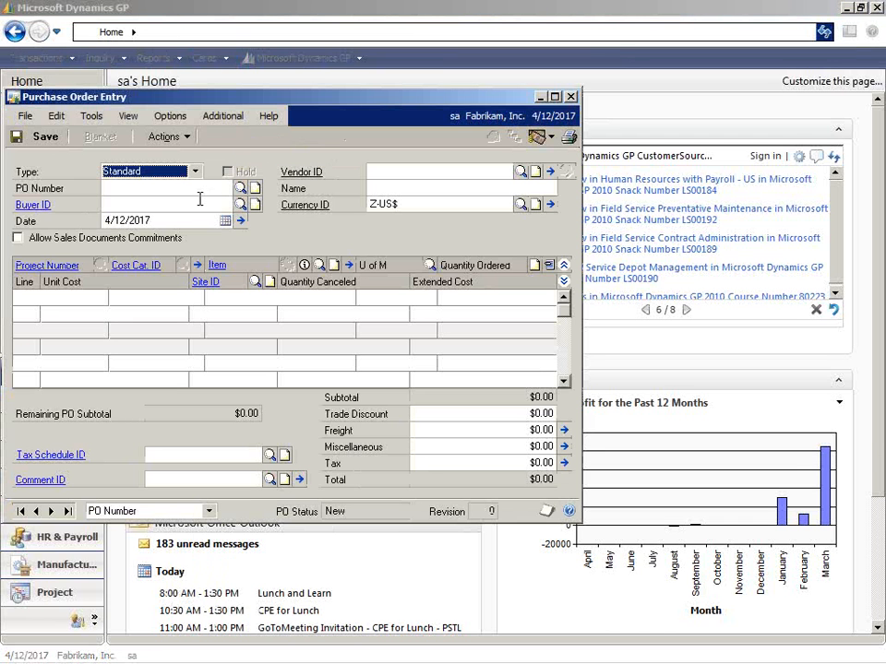
key(Tab)
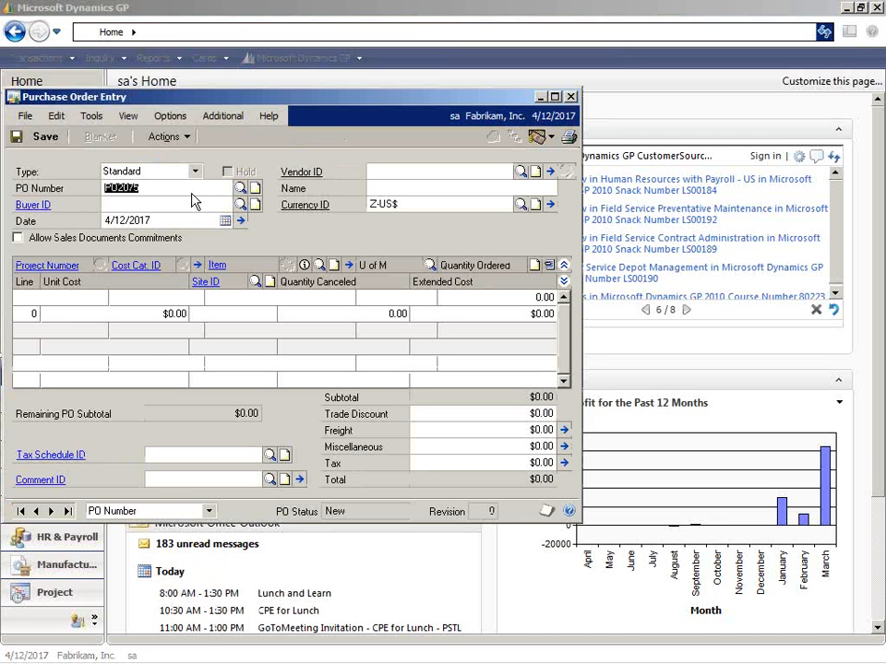
Change the PO number to PO2074, save that purchase order, and bring up the next default PO number.
click(145, 191)
key(BackSpace)
text(4)
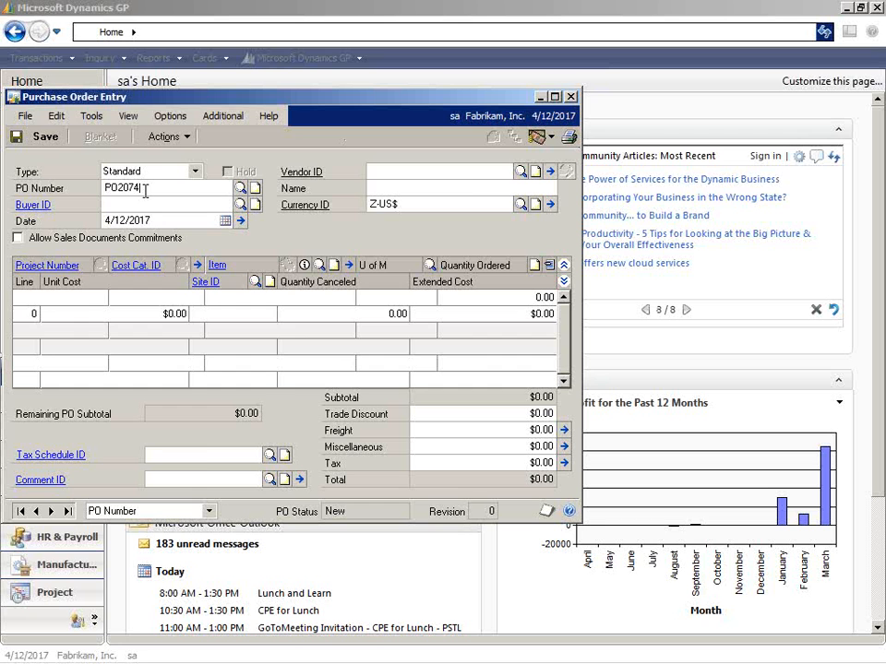
key(Tab)
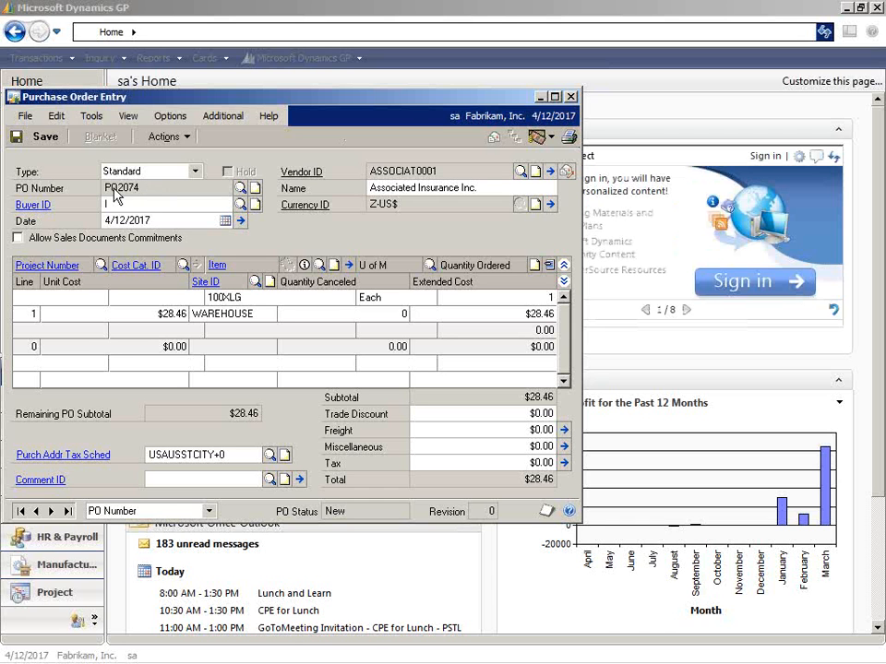
click(39, 137)
click(133, 190)
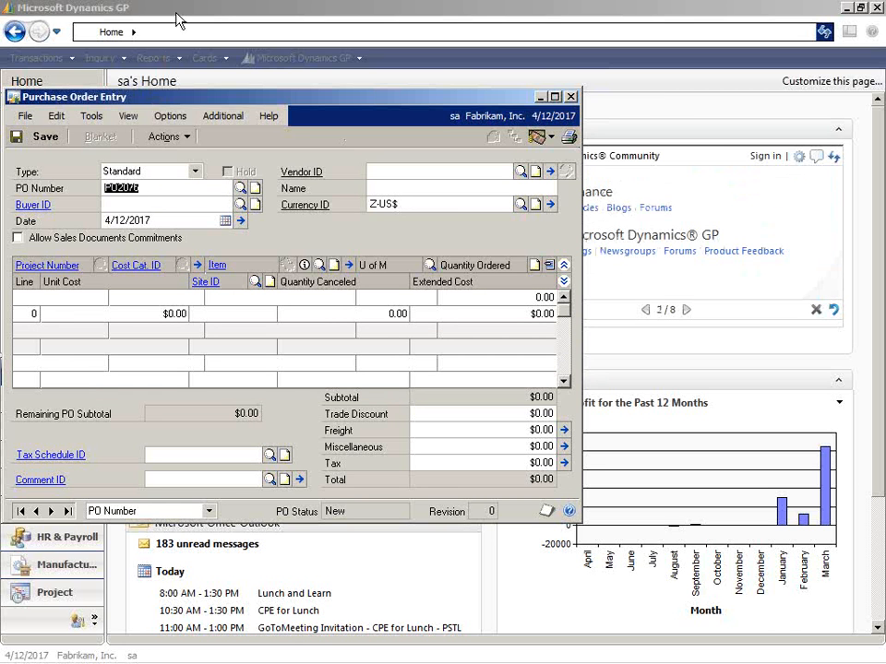
Open the Purchase Order Processing Setup, examine the next purchase order number, and close the setup.
click(313, 61)
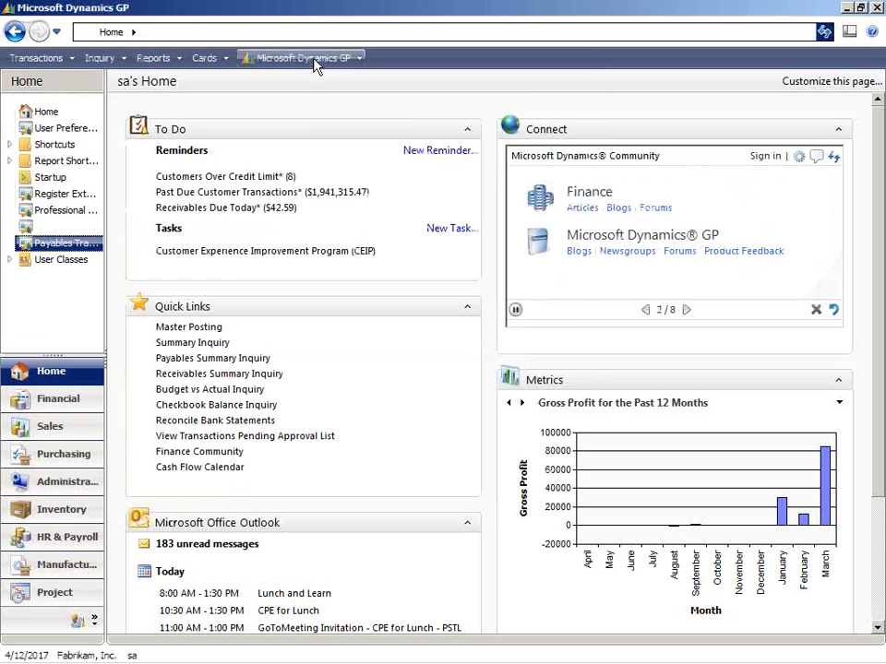
click(314, 61)
mouse_move(332, 144)
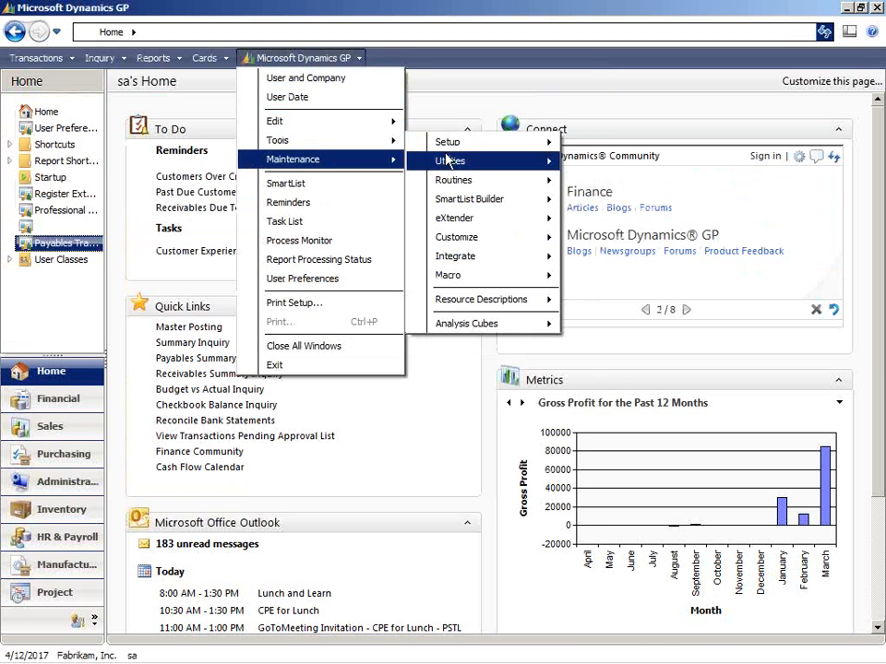
mouse_move(458, 146)
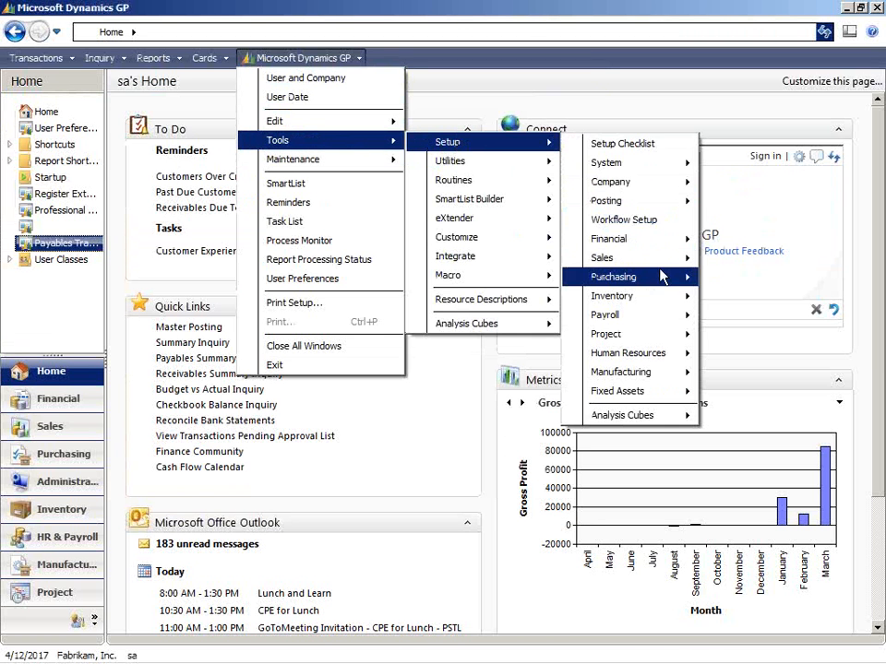
mouse_move(656, 279)
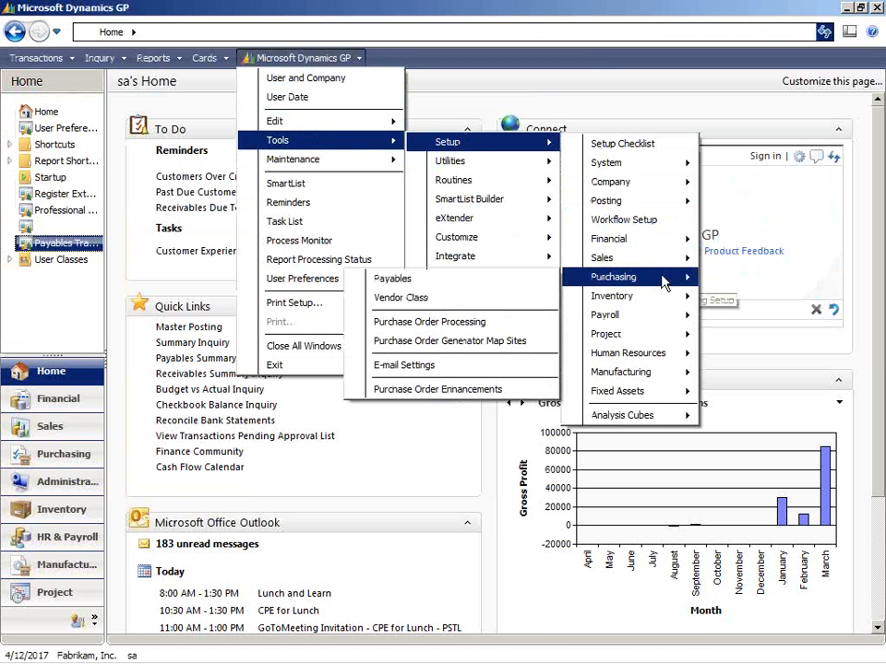
click(513, 322)
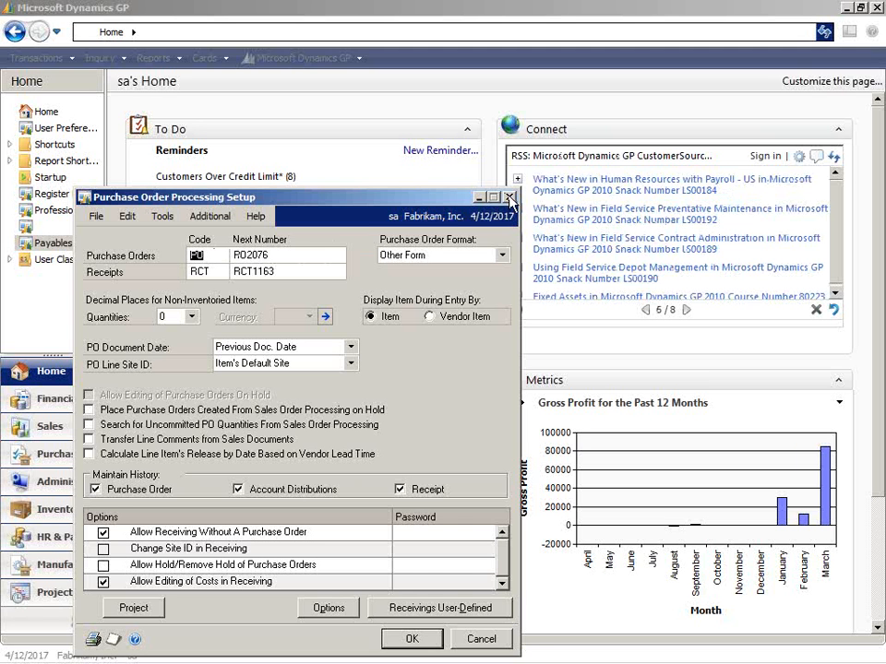
click(270, 254)
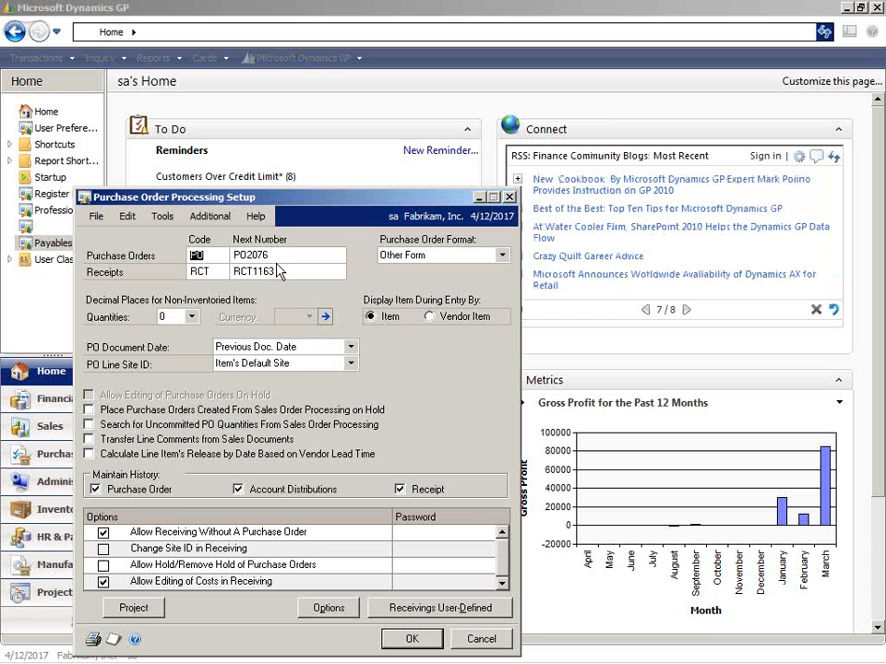
key(BackSpace)
text(8)
click(508, 196)
Close Purchase Order Entry and select the POP Cost Defaulter in the Professional Services Tools Library.
mouse_move(323, 662)
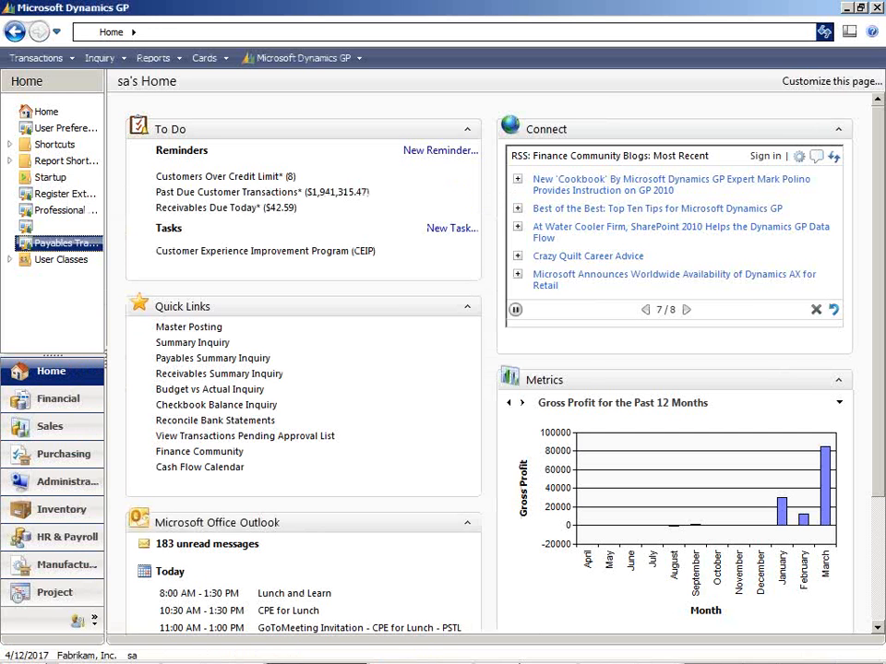
click(524, 653)
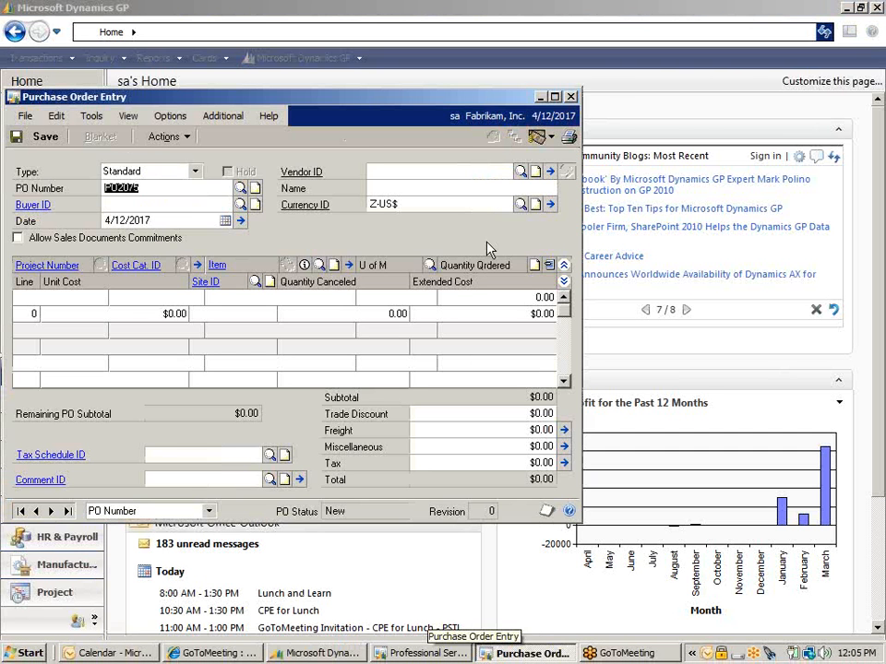
click(571, 97)
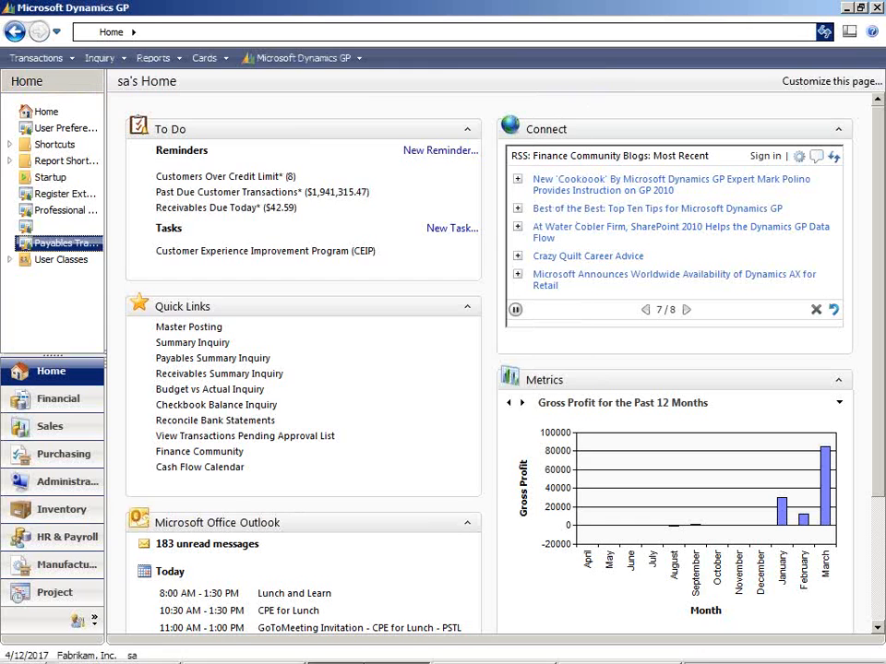
click(468, 655)
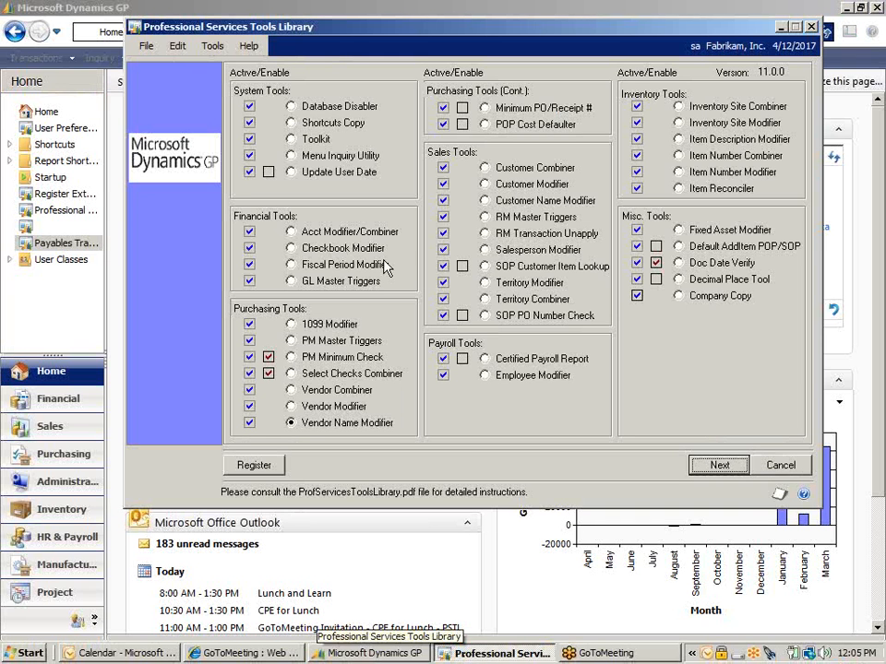
click(485, 125)
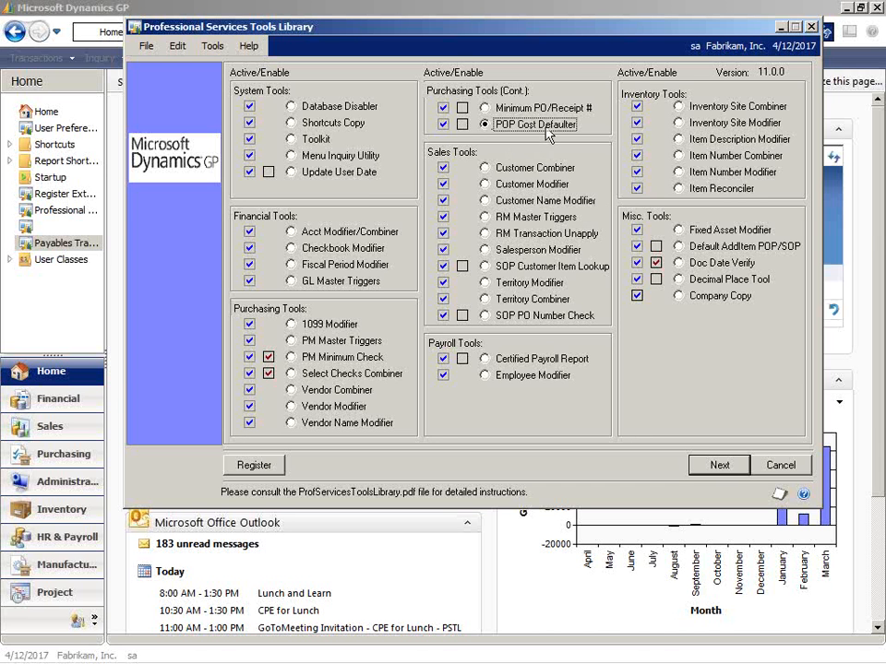
Return to the main Dynamics GP window and open a blank Purchase Order Entry.
click(414, 11)
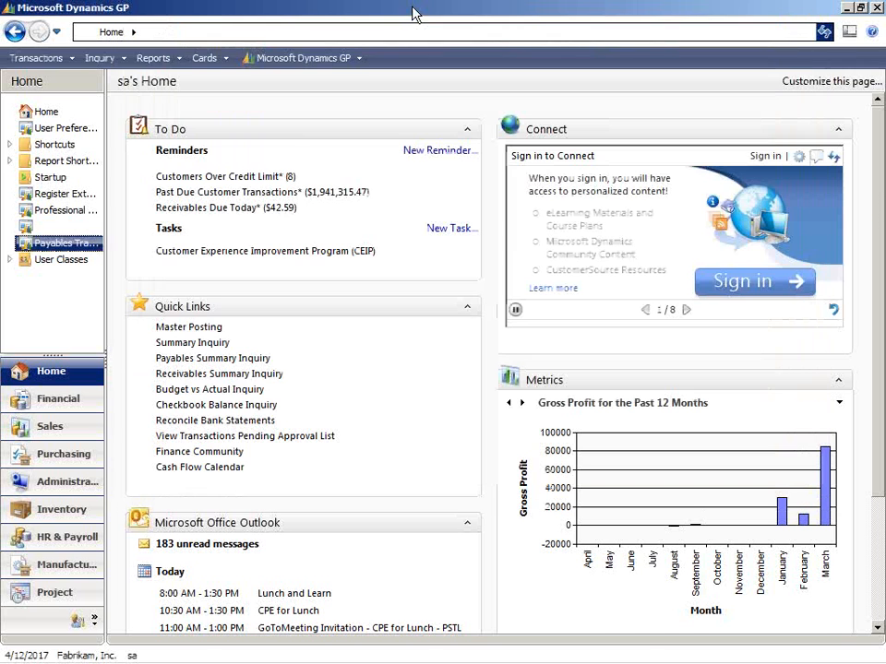
click(42, 59)
mouse_move(71, 116)
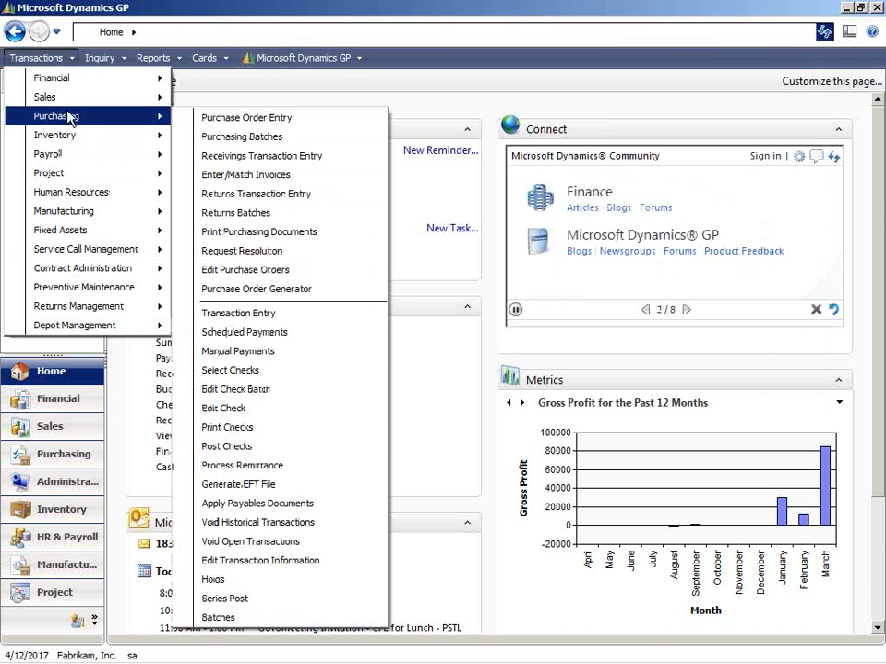
click(254, 125)
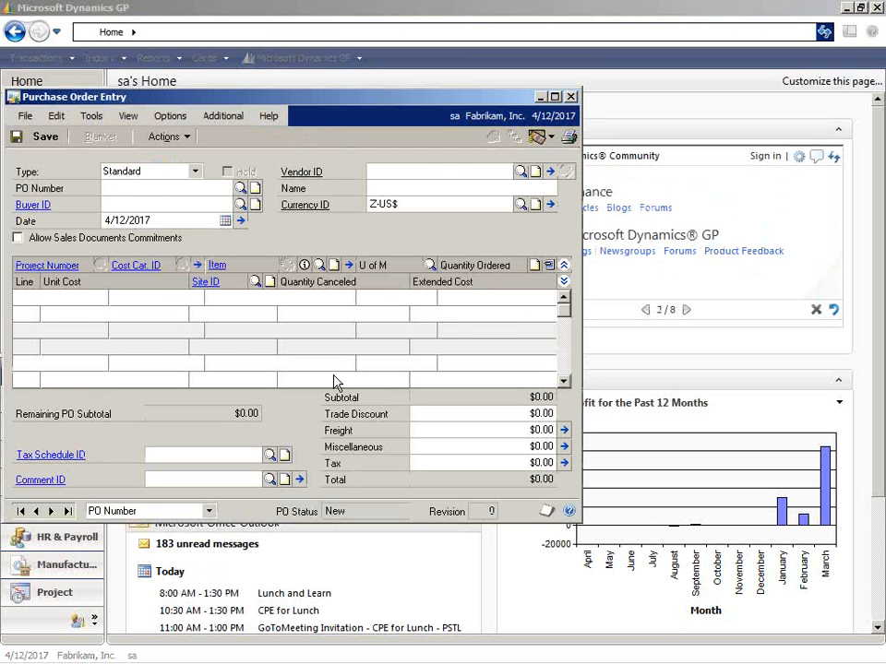
Start a standard purchase order with the default PO number and assign vendor ADVAN002.
key(Tab)
key(Tab)
key(Tab)
key(Tab)
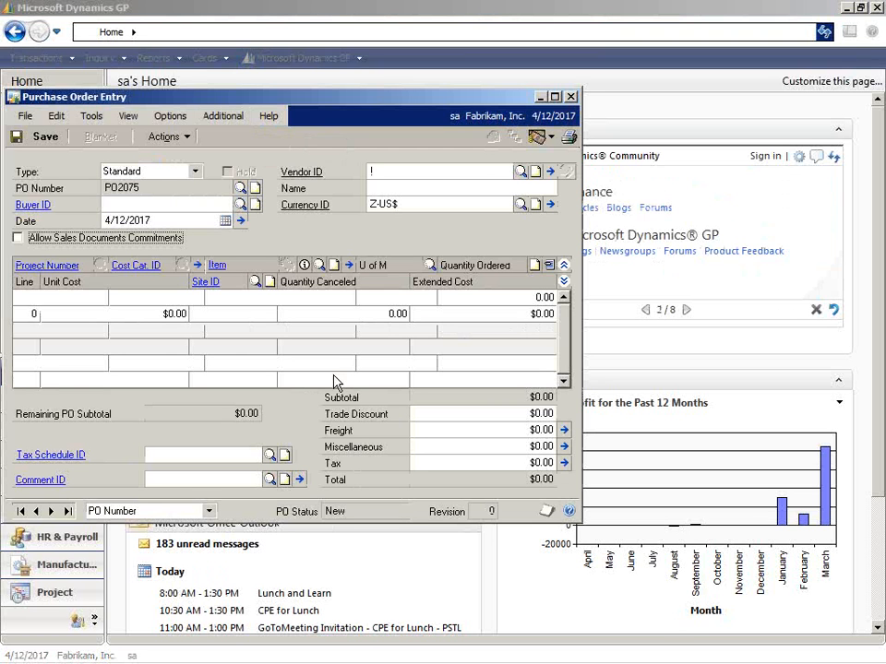
click(522, 172)
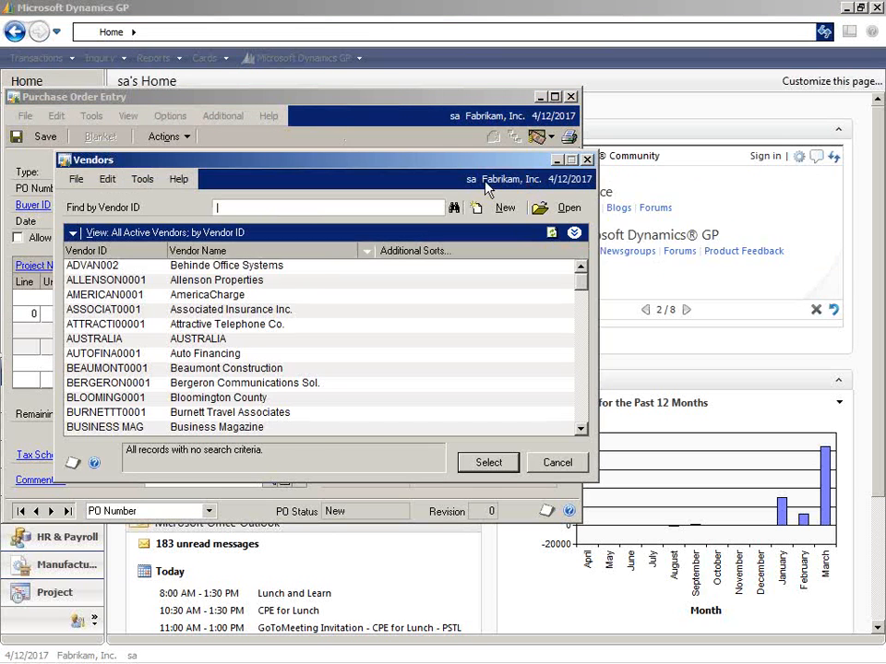
double_click(282, 268)
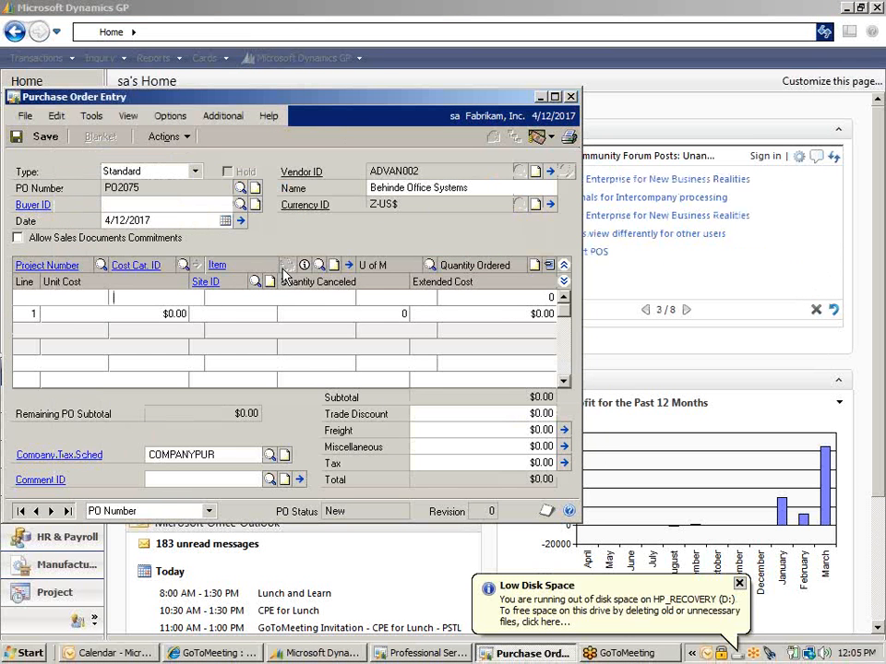
Put item 1-A3261A on the first PO line, save its vendor item assignment, and close Item Vendors Maintenance.
click(211, 296)
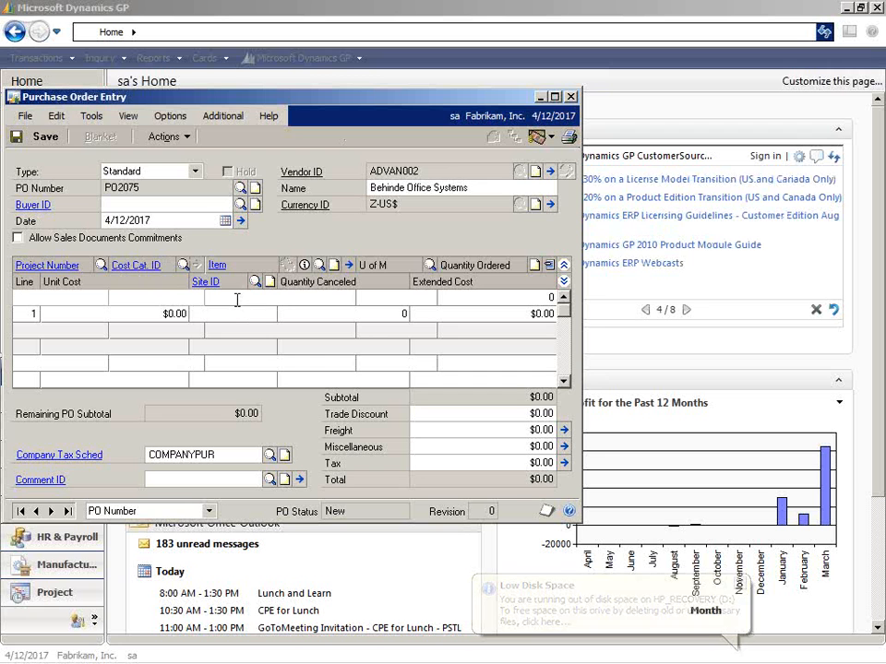
click(318, 265)
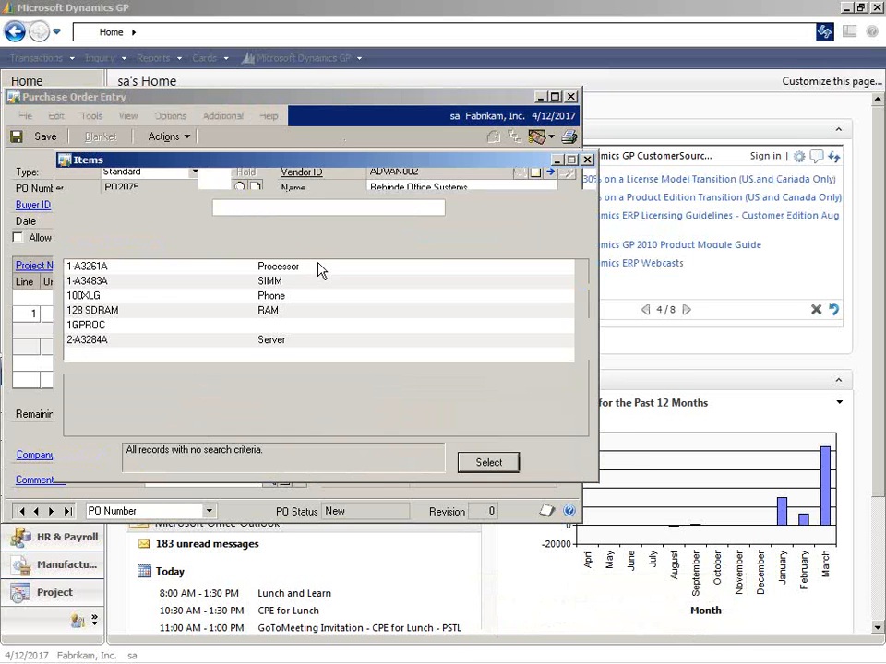
double_click(299, 267)
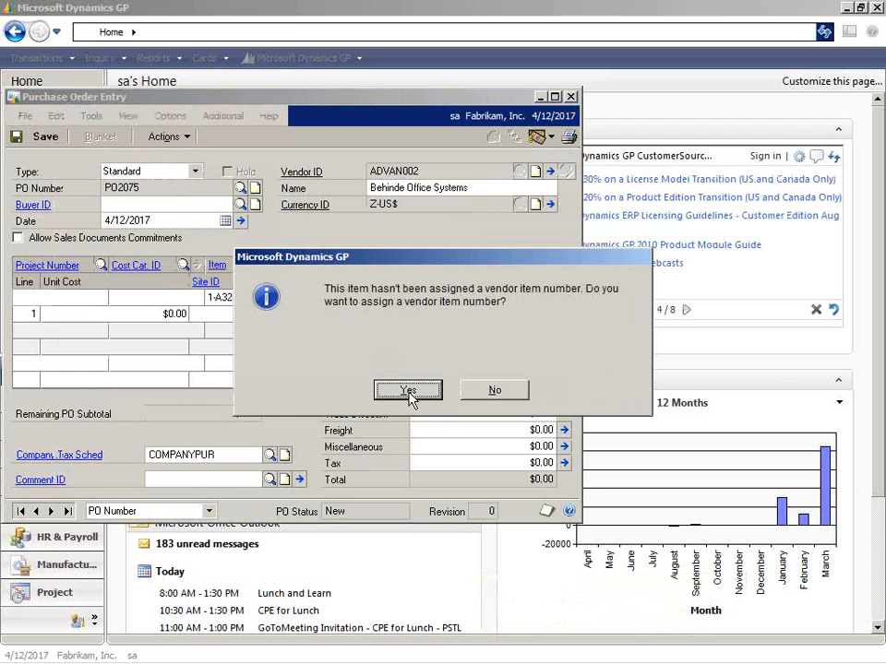
click(407, 391)
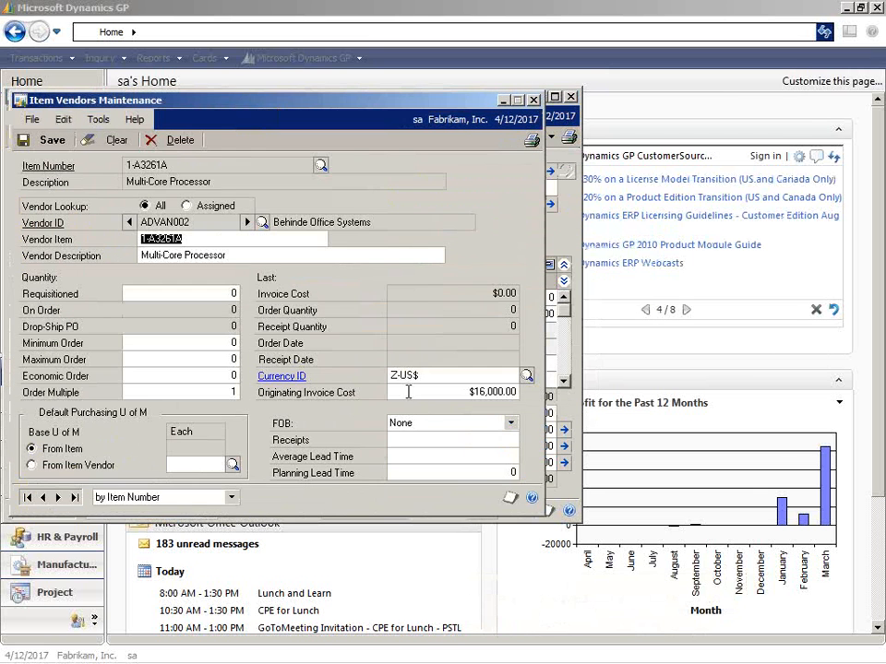
click(58, 147)
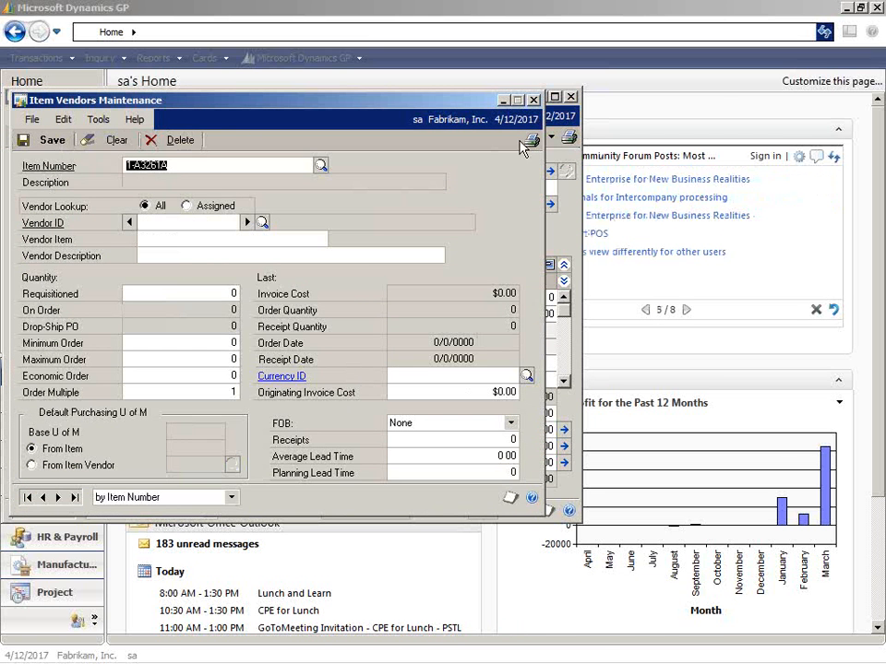
click(533, 100)
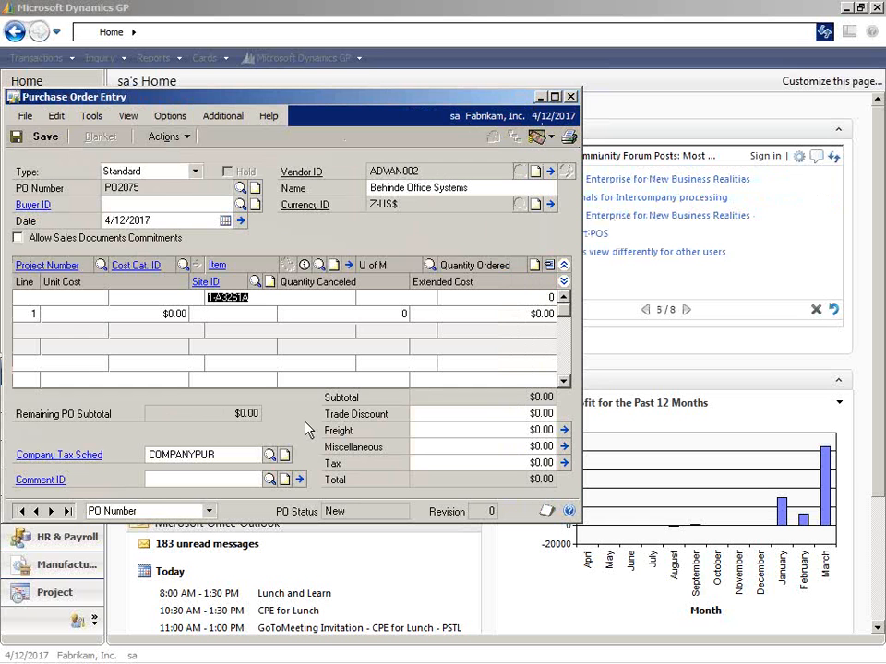
Set the line's unit of measure to Each and its quantity ordered to 1.
key(Tab)
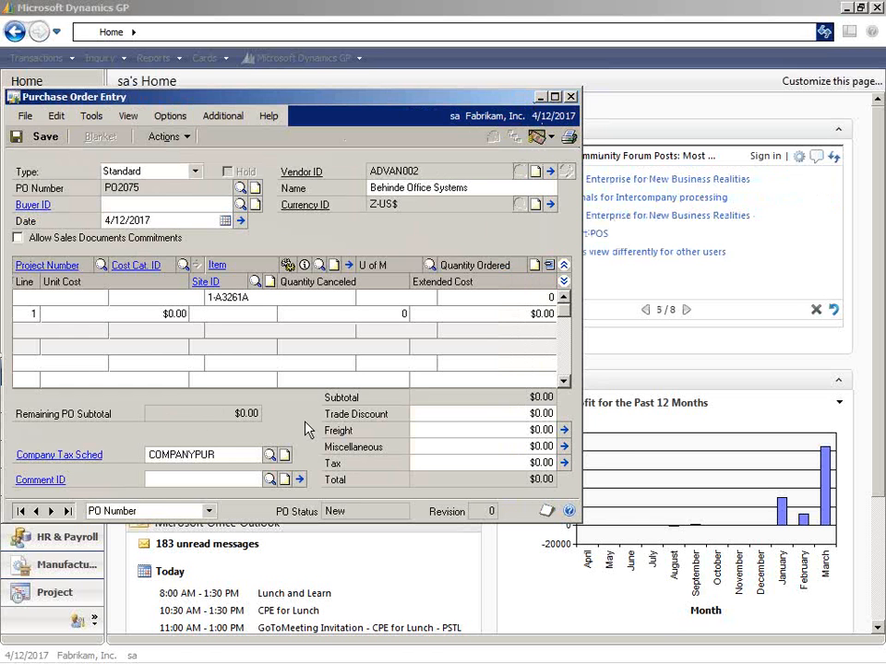
click(429, 267)
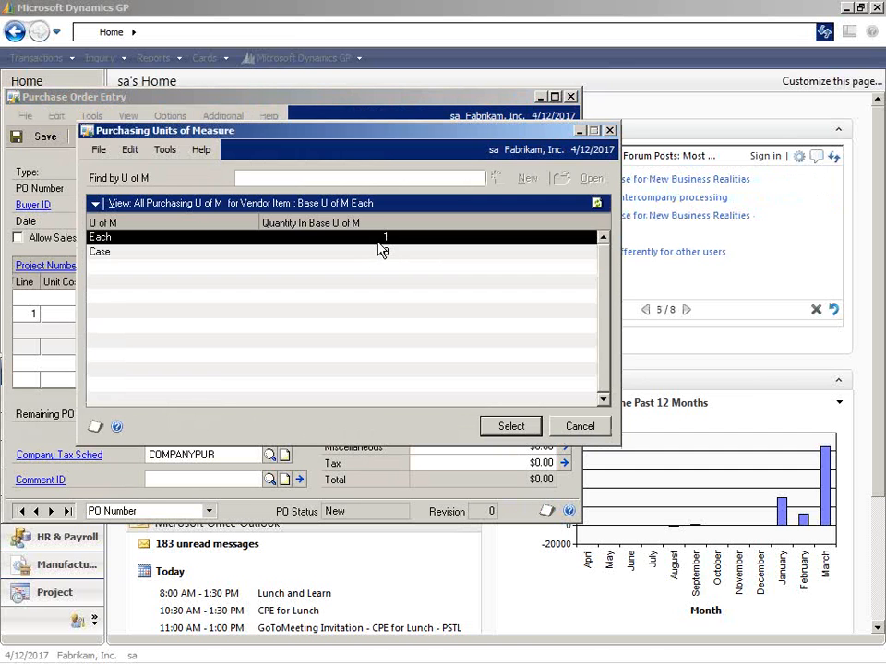
double_click(377, 239)
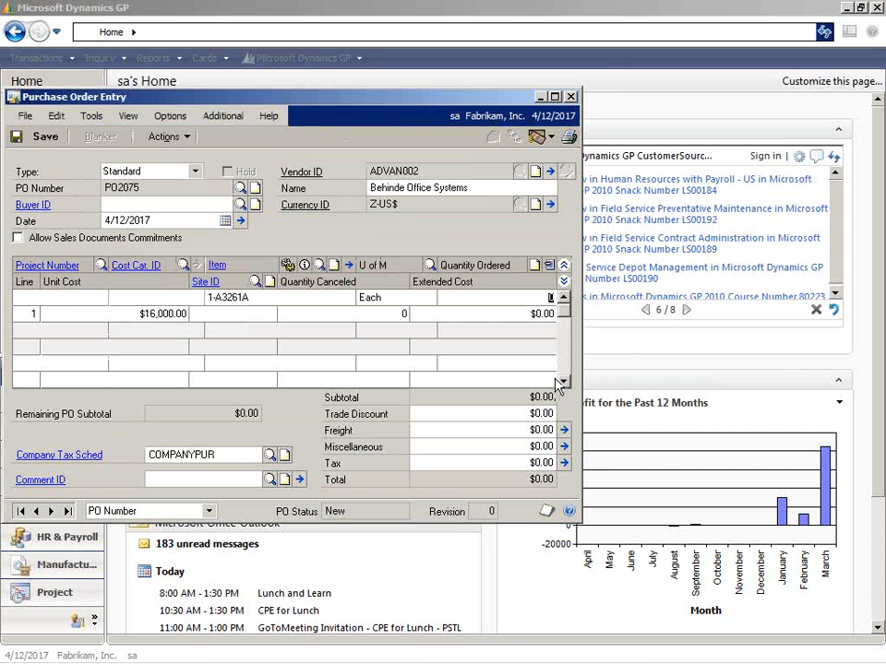
key(Tab)
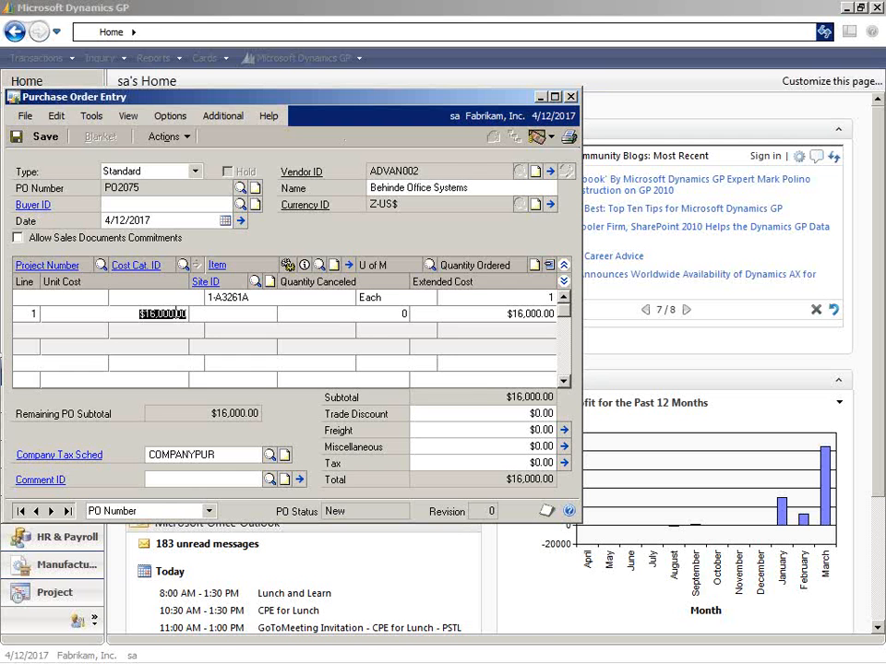
Open the inventory Item Maintenance card and load item 1-A3261A to examine its standard and current costs.
click(204, 7)
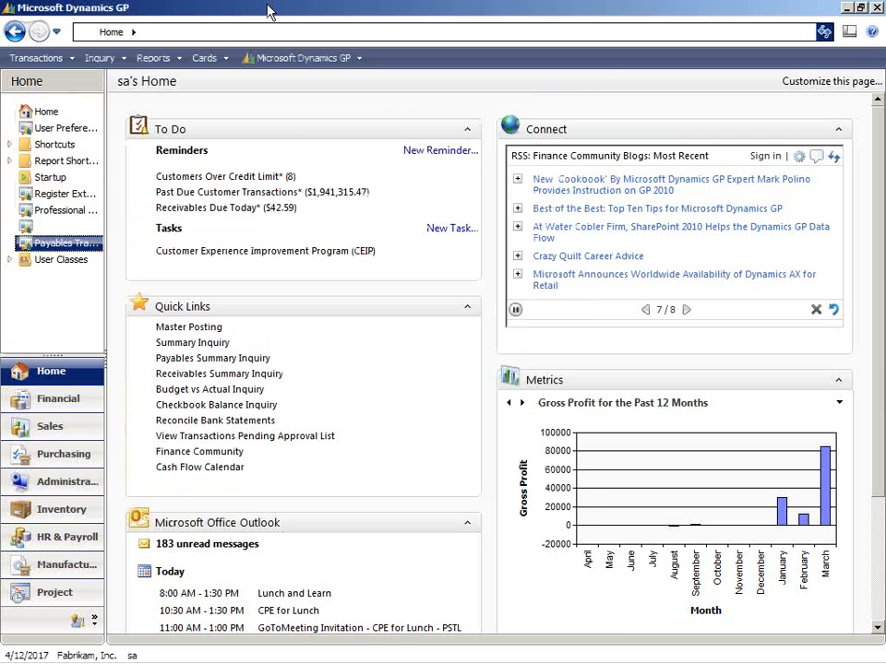
click(212, 61)
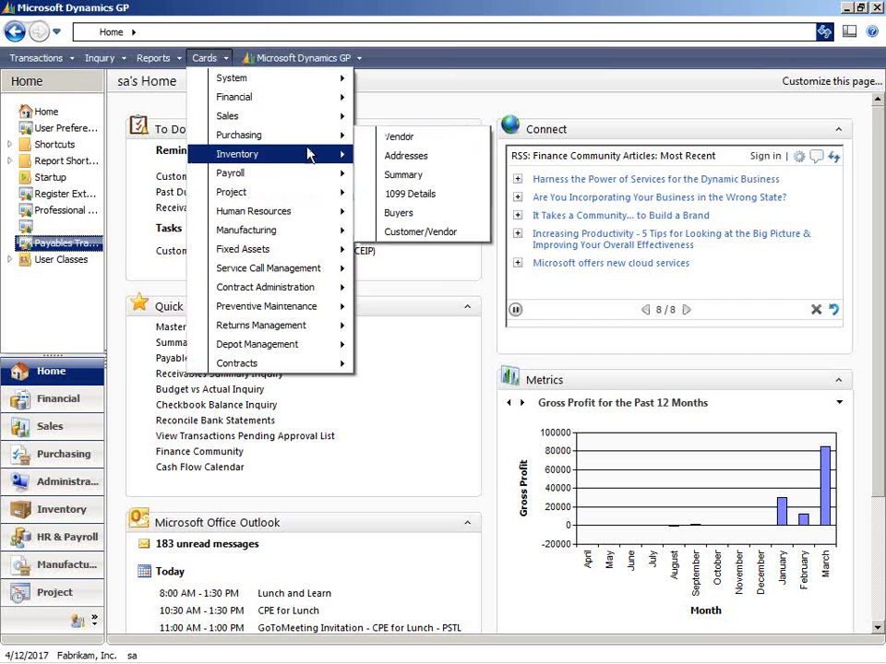
mouse_move(309, 155)
click(369, 154)
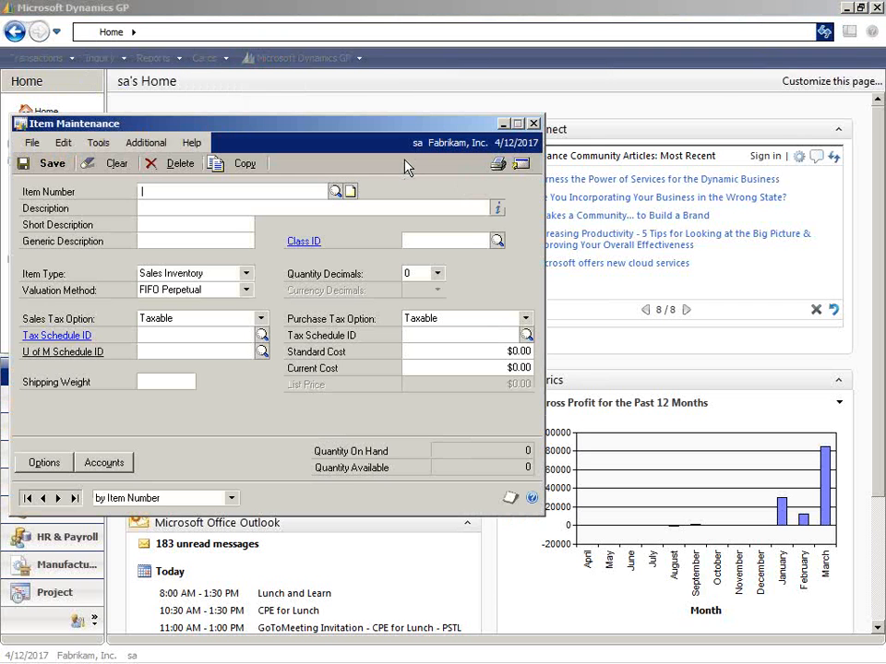
click(335, 191)
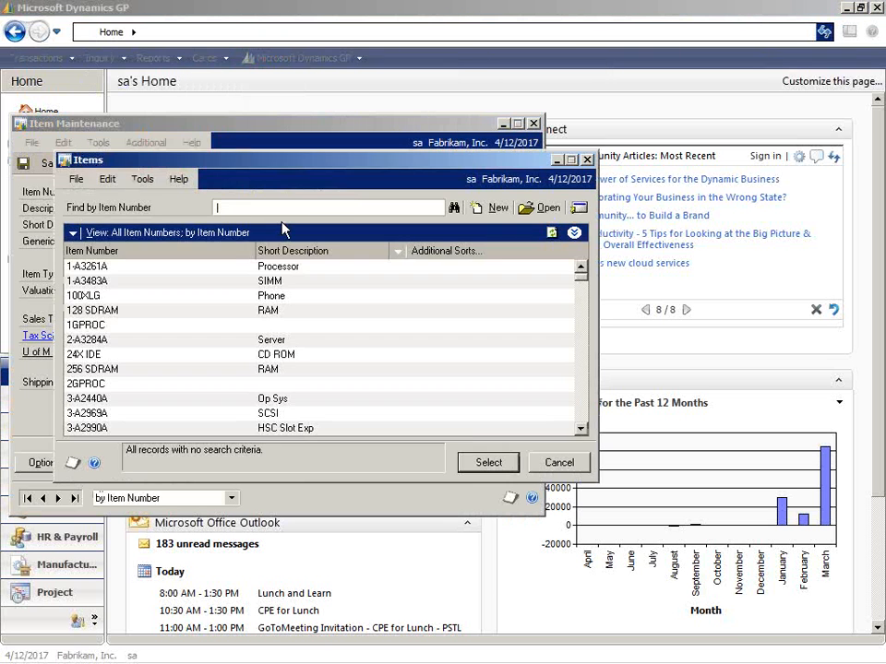
double_click(222, 267)
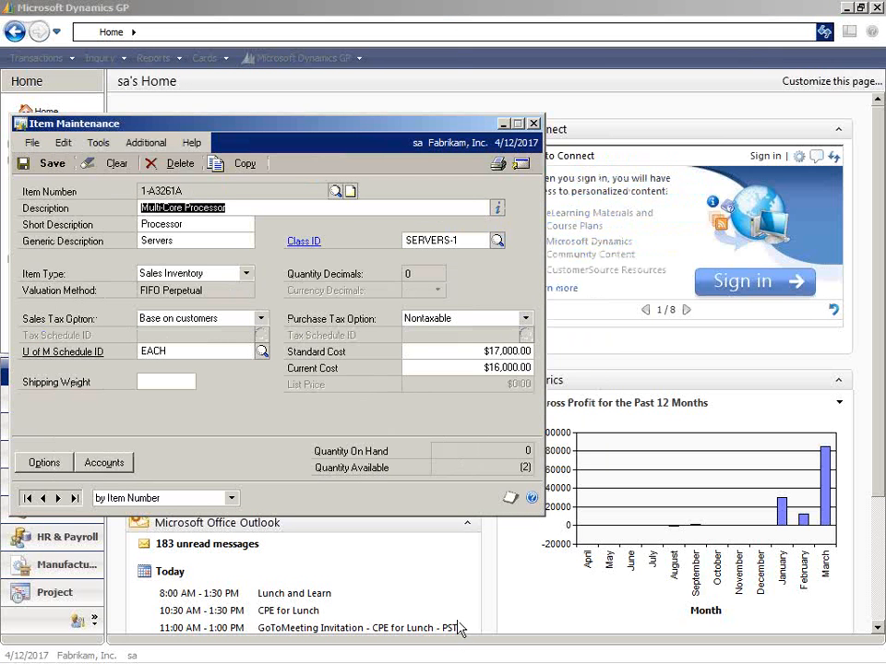
Compare the purchase order line's unit cost with the costs on the item card.
click(421, 653)
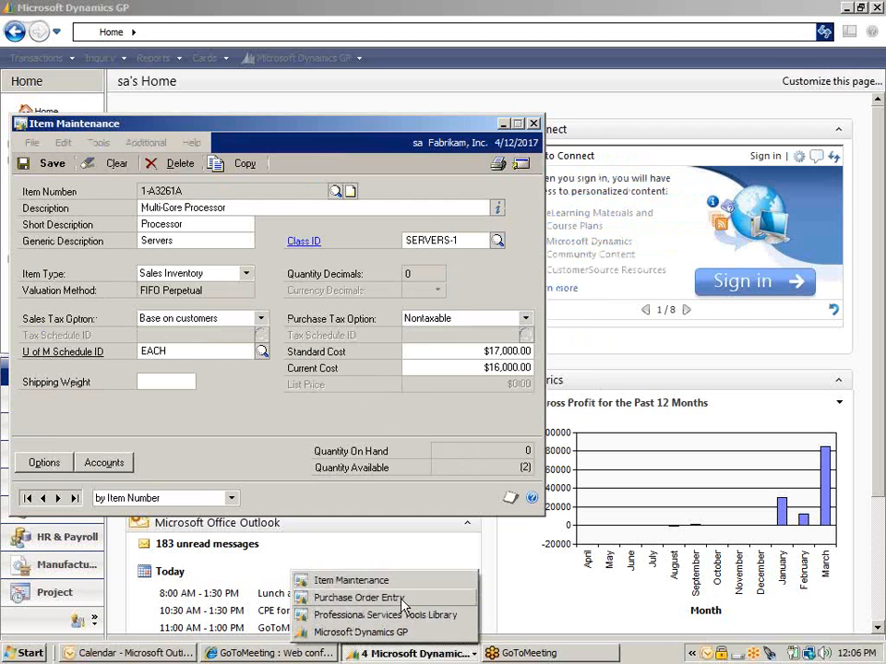
click(364, 597)
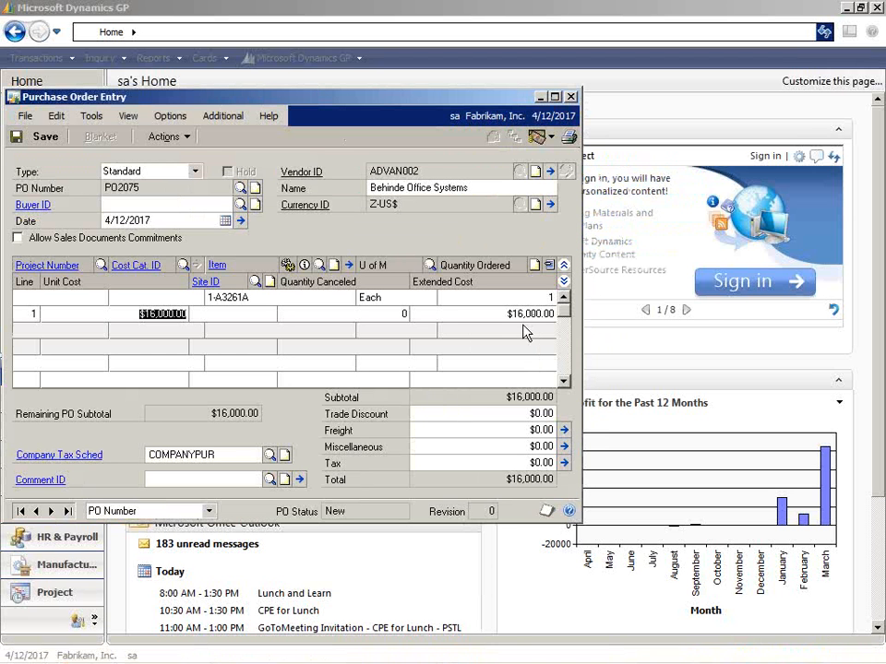
click(431, 656)
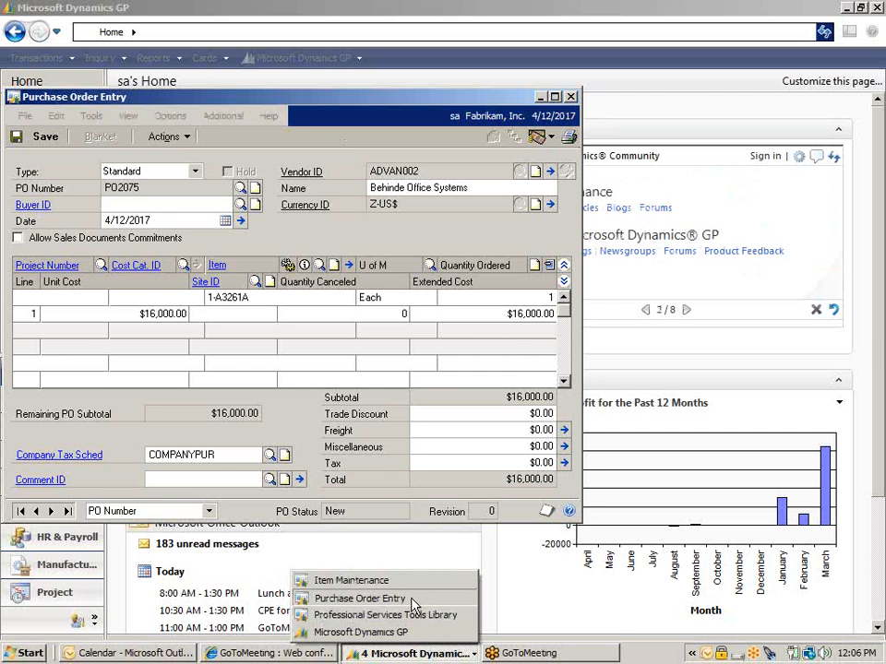
click(411, 600)
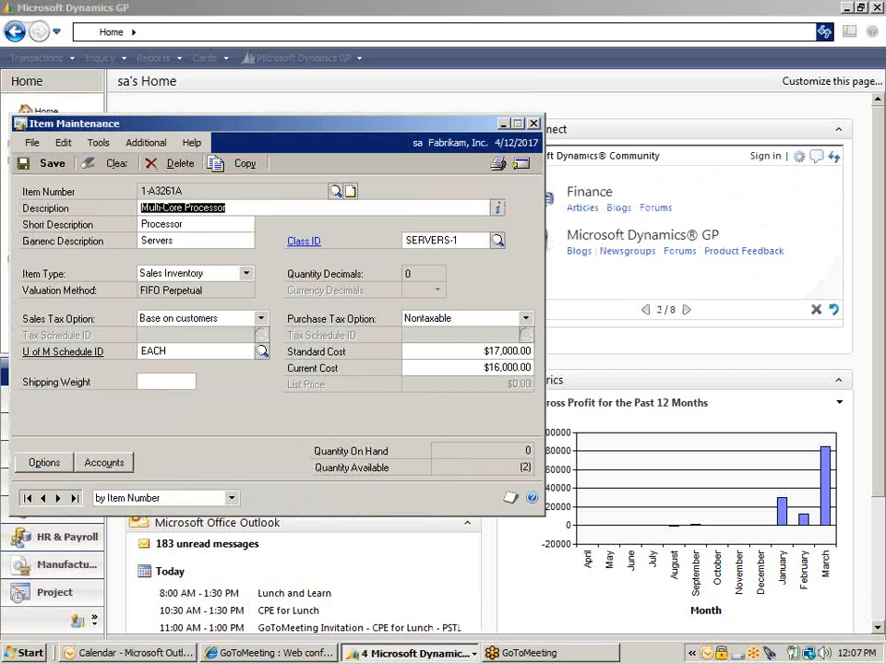
Open the POP Cost Defaulter from the Professional Services Tools Library and select Standard Cost as the PO default.
click(450, 656)
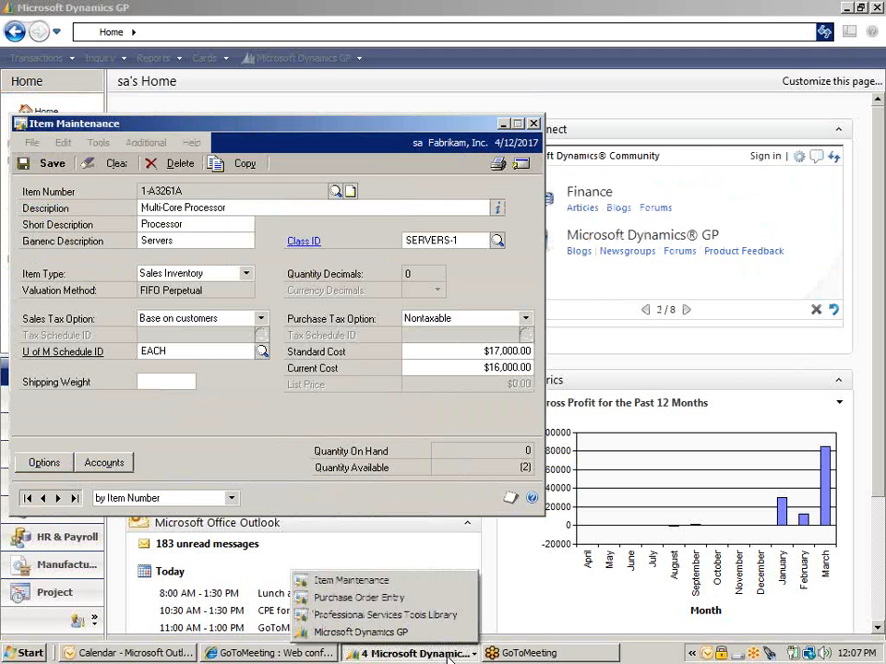
click(443, 614)
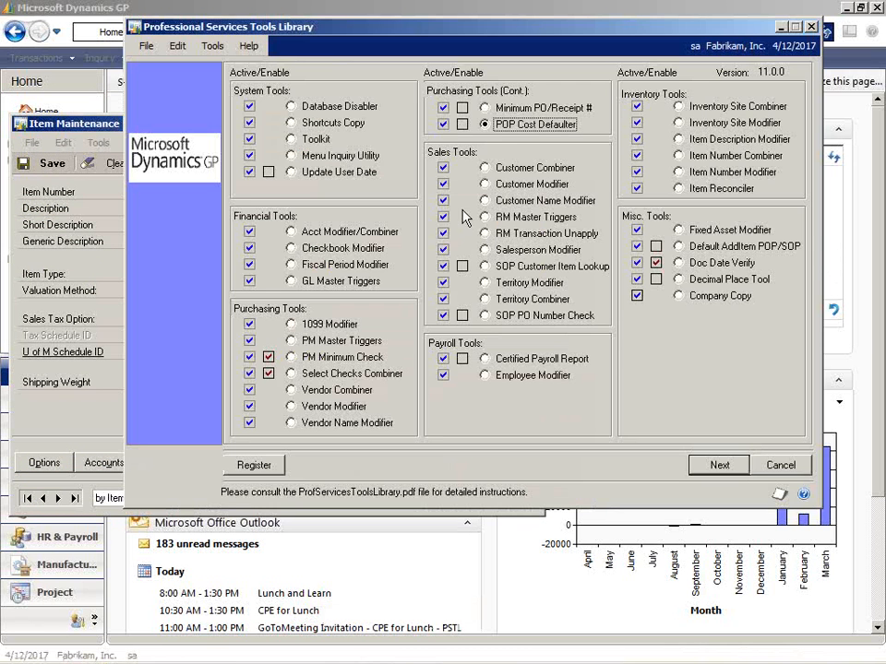
click(725, 468)
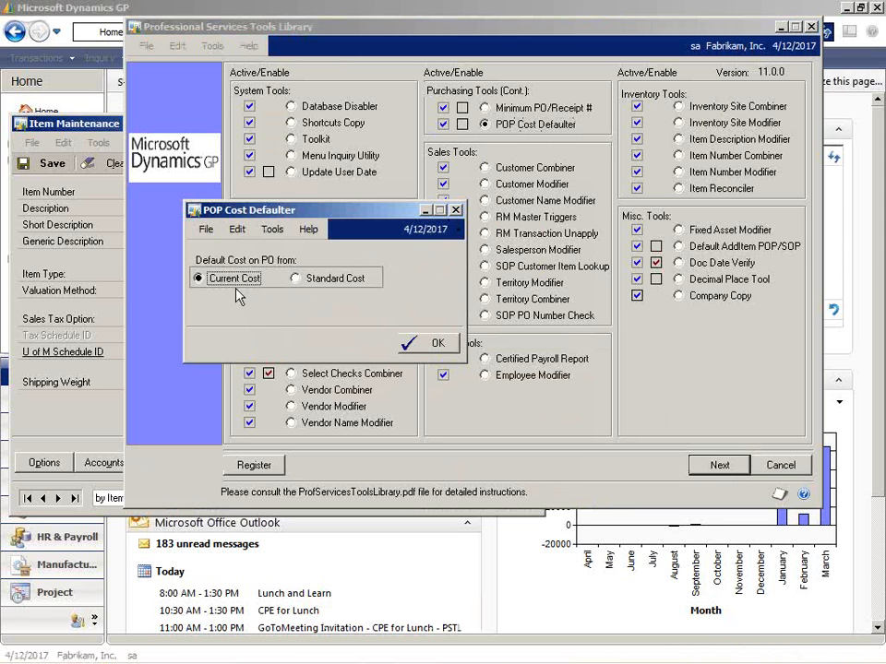
click(295, 278)
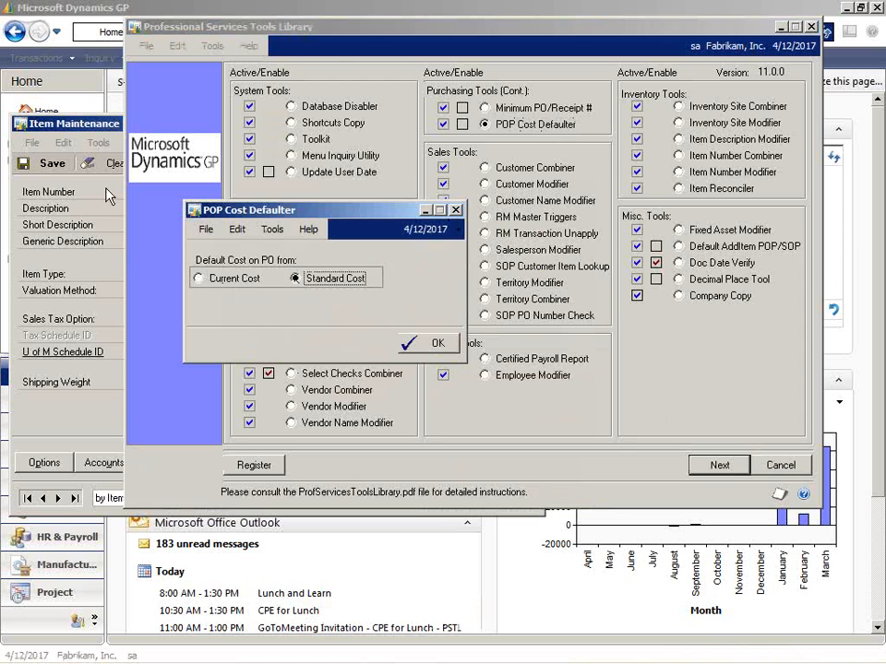
Review the standard and current costs in Item Maintenance, then close the item card and the POP Cost Defaulter.
click(70, 126)
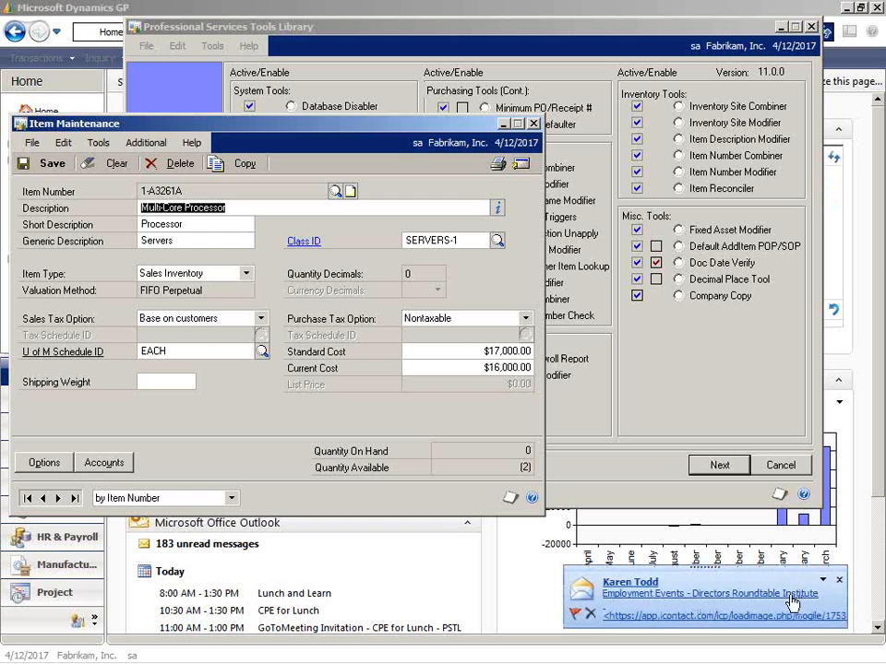
click(838, 580)
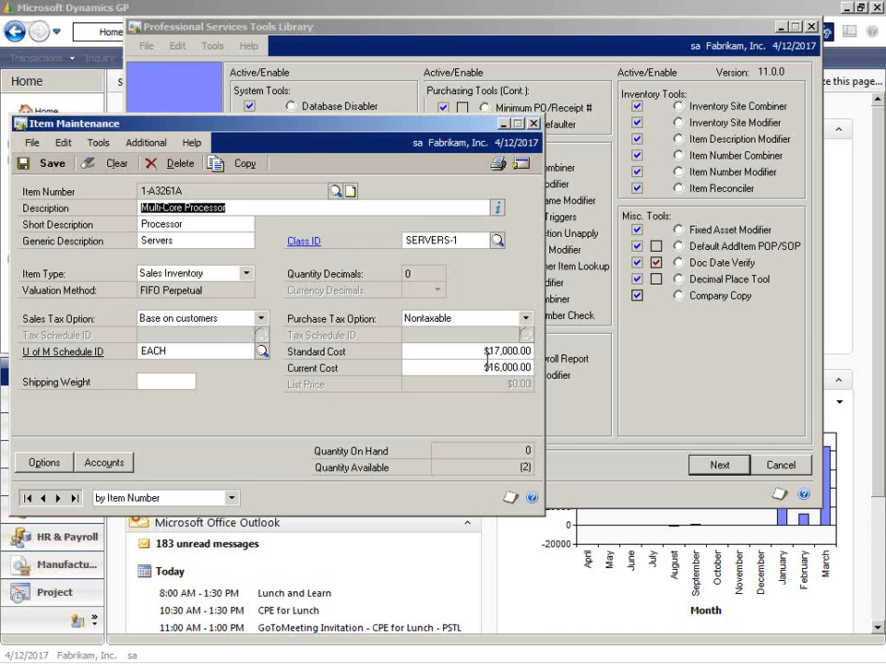
click(534, 123)
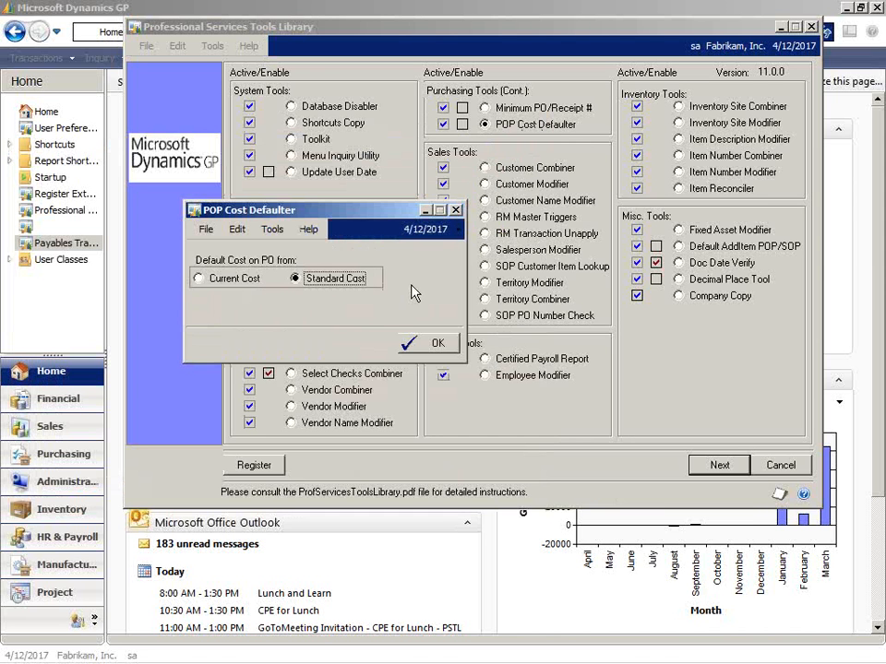
click(456, 212)
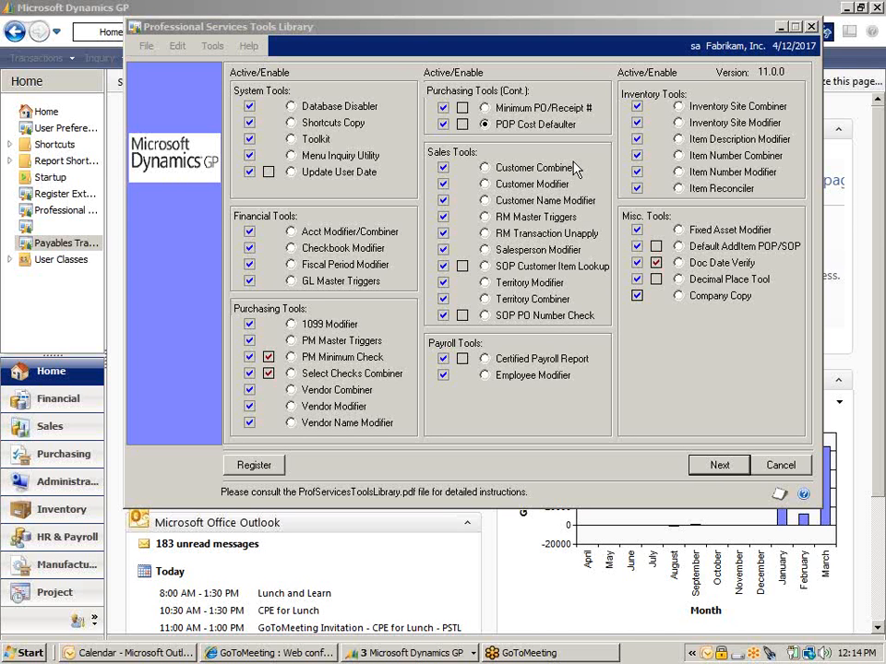
Open the RM Master Triggers setup, examine the databases available for replication, and close it without changes.
click(486, 216)
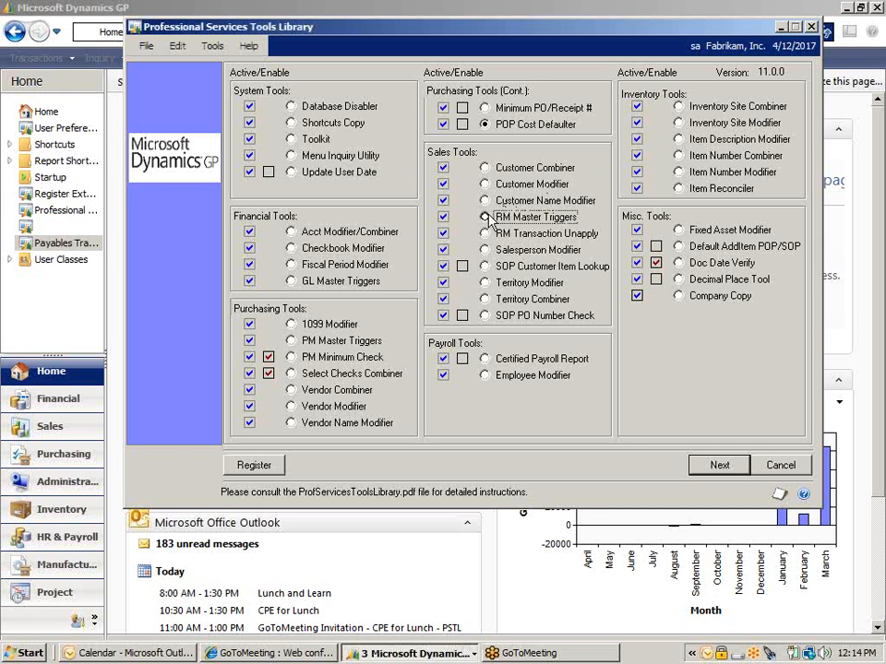
click(725, 463)
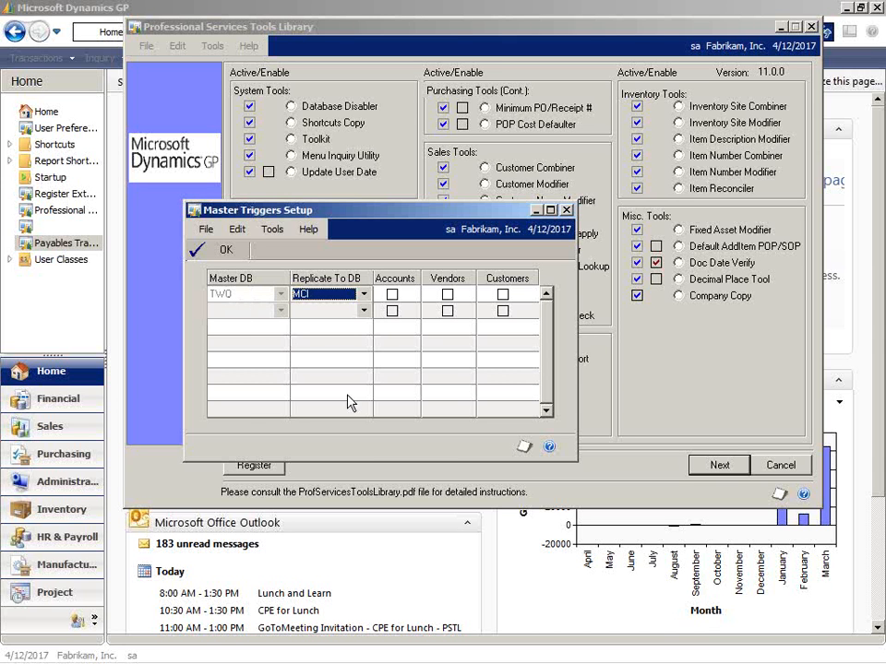
click(362, 296)
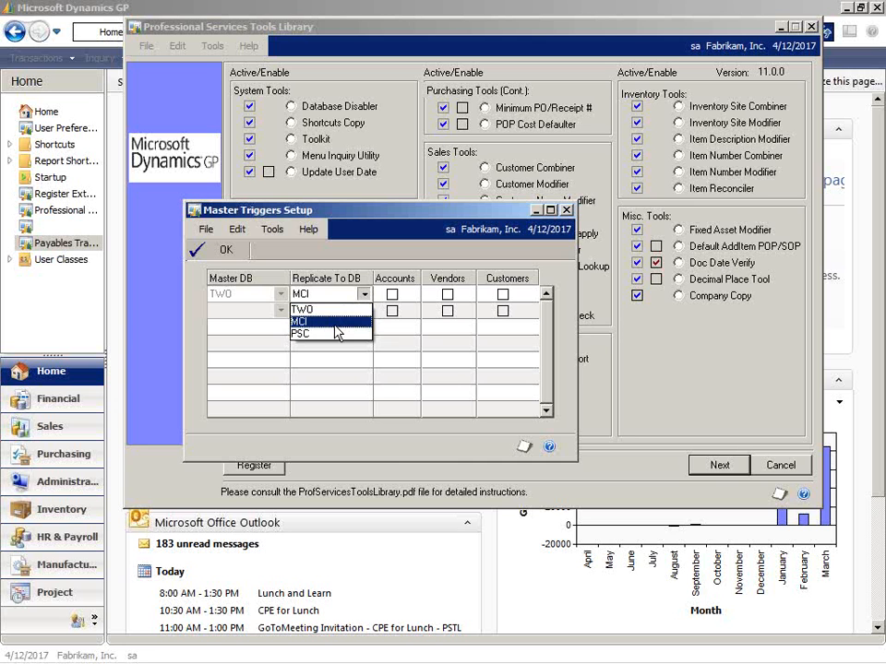
click(406, 334)
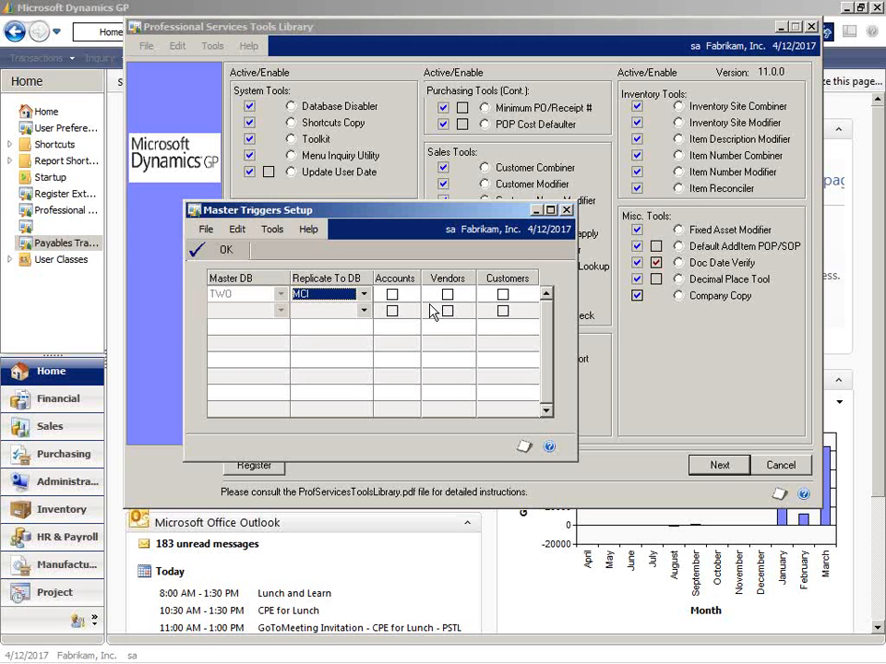
click(565, 218)
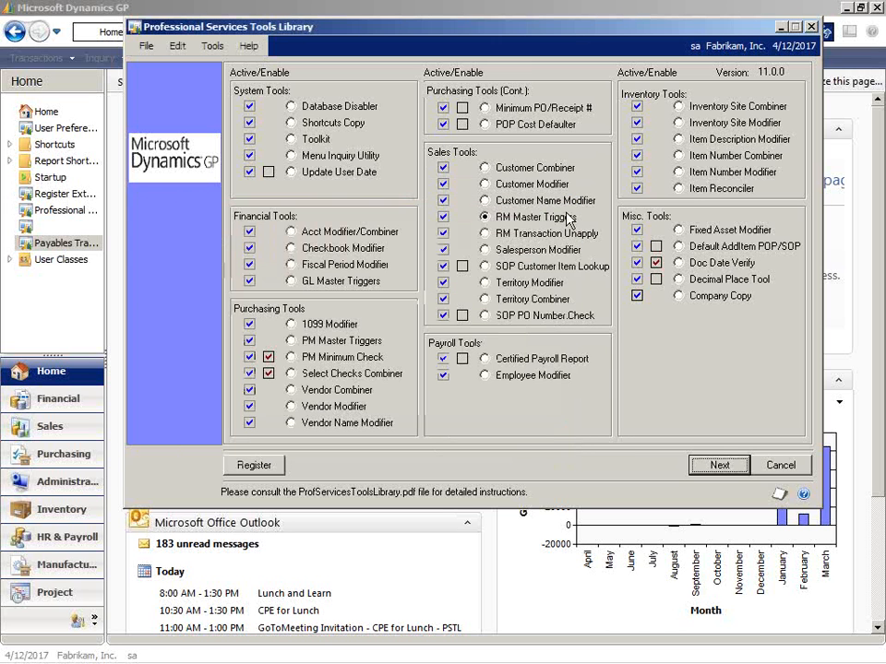
Open the Salesperson Modifier from the Sales Tools and bring up the lookup for the starting salesperson ID.
click(487, 234)
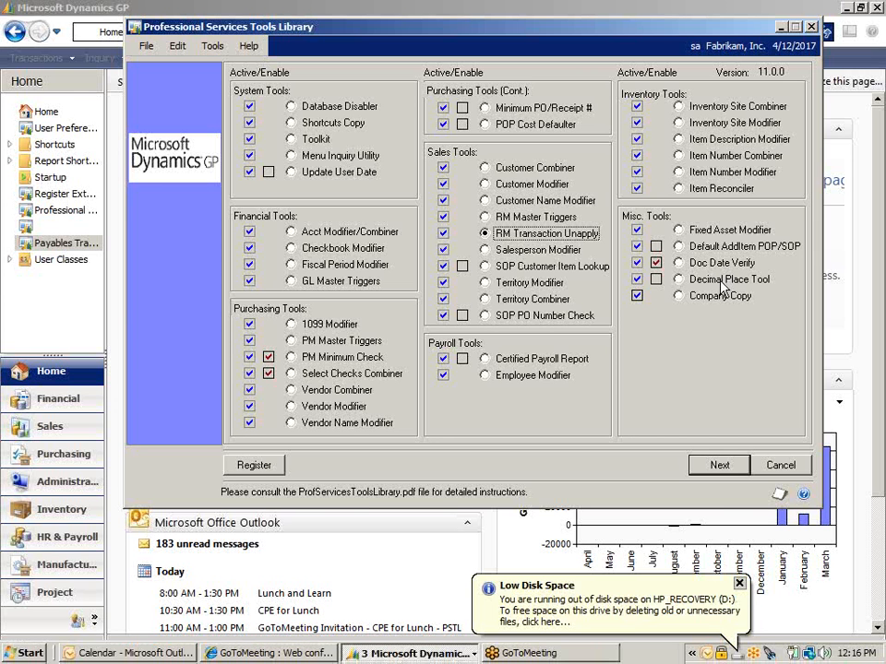
click(738, 585)
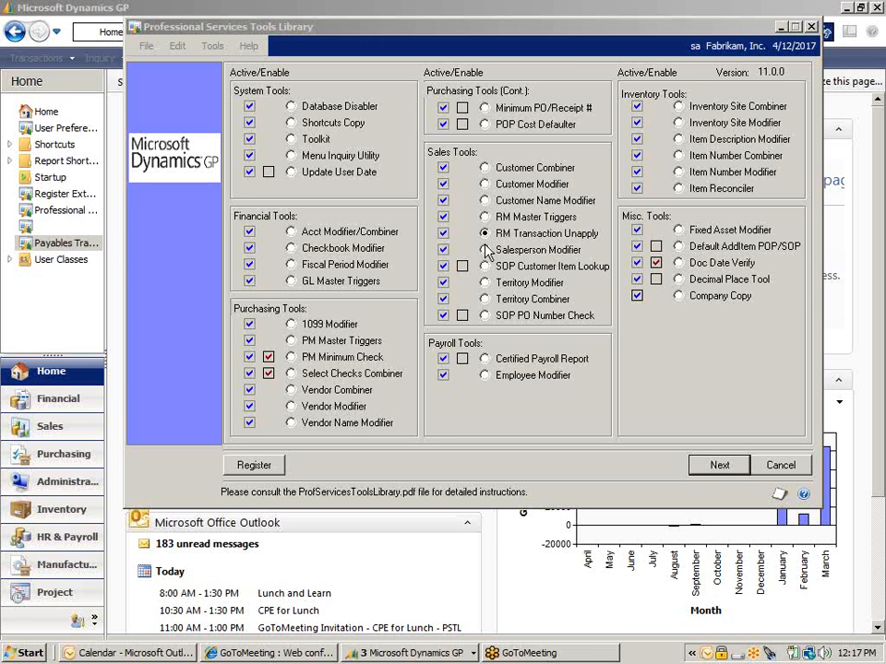
click(485, 250)
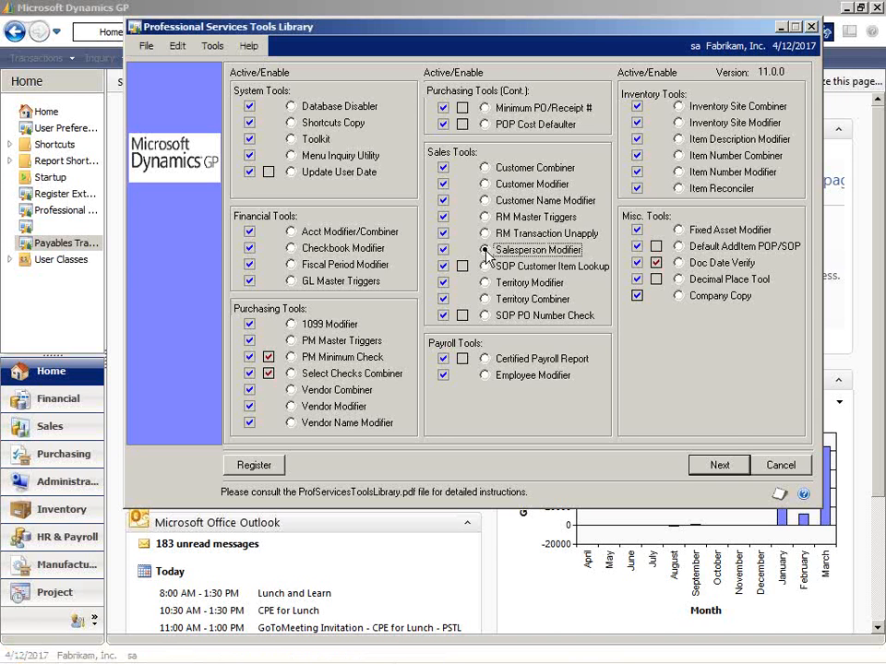
click(718, 466)
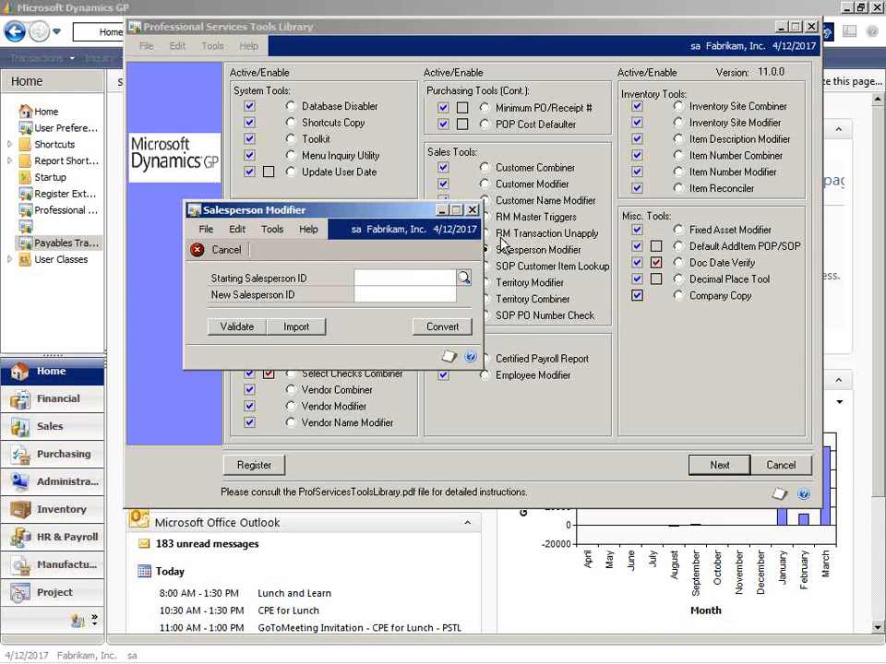
click(463, 277)
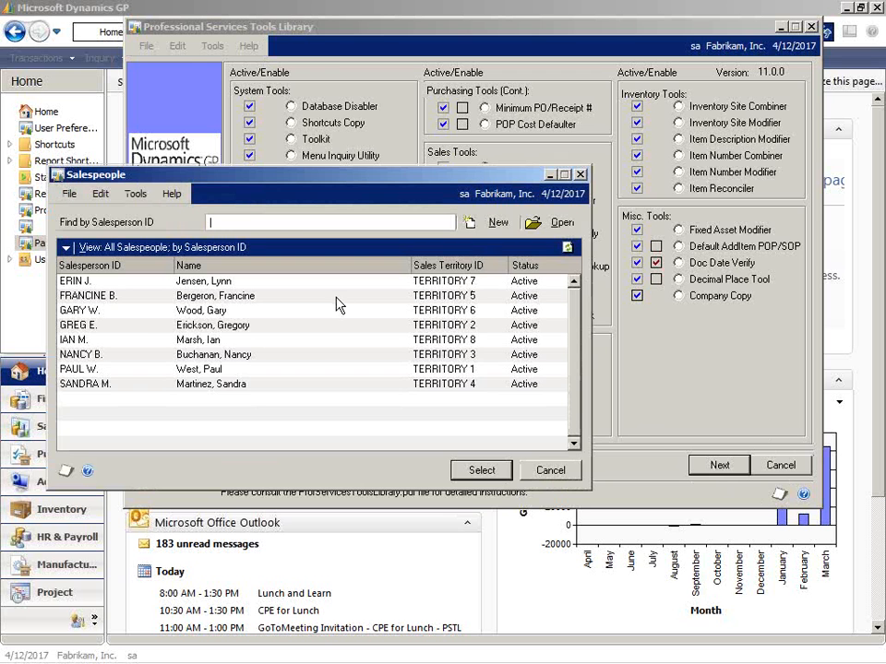
Start a new sales order of type STDORD in Sales Transaction Entry for the customer Aaron Fitz Electrical.
click(196, 12)
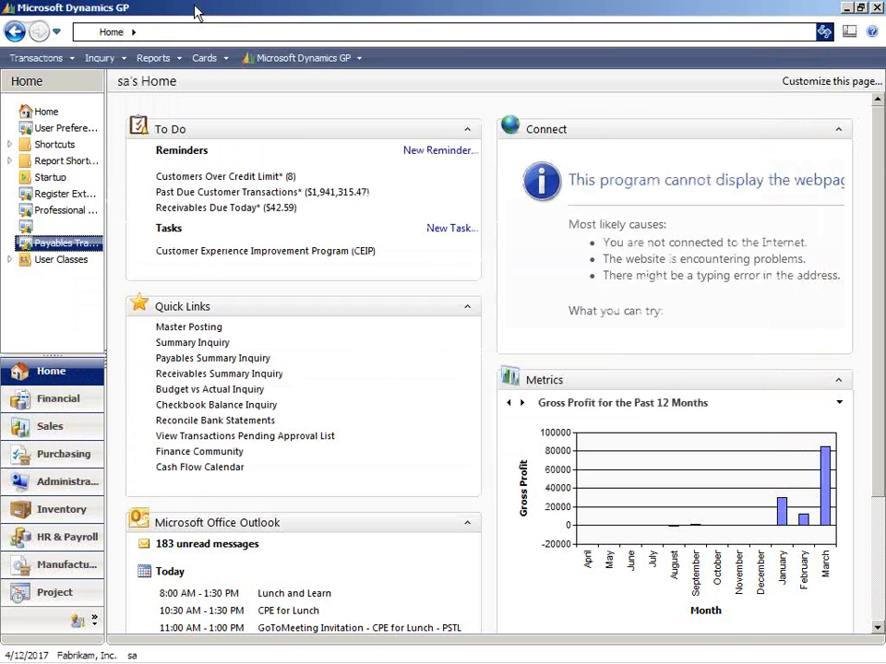
click(24, 62)
mouse_move(164, 97)
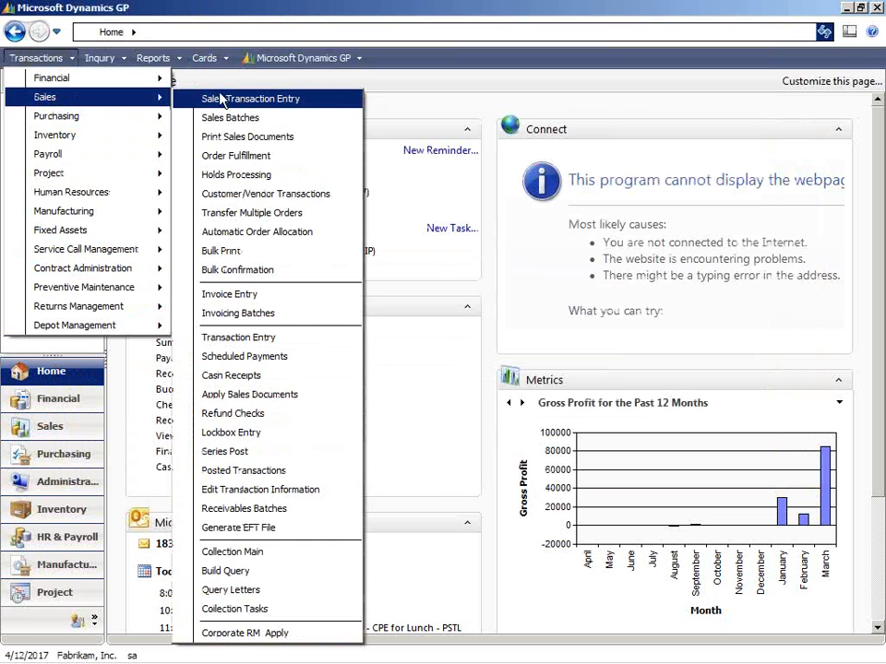
click(242, 99)
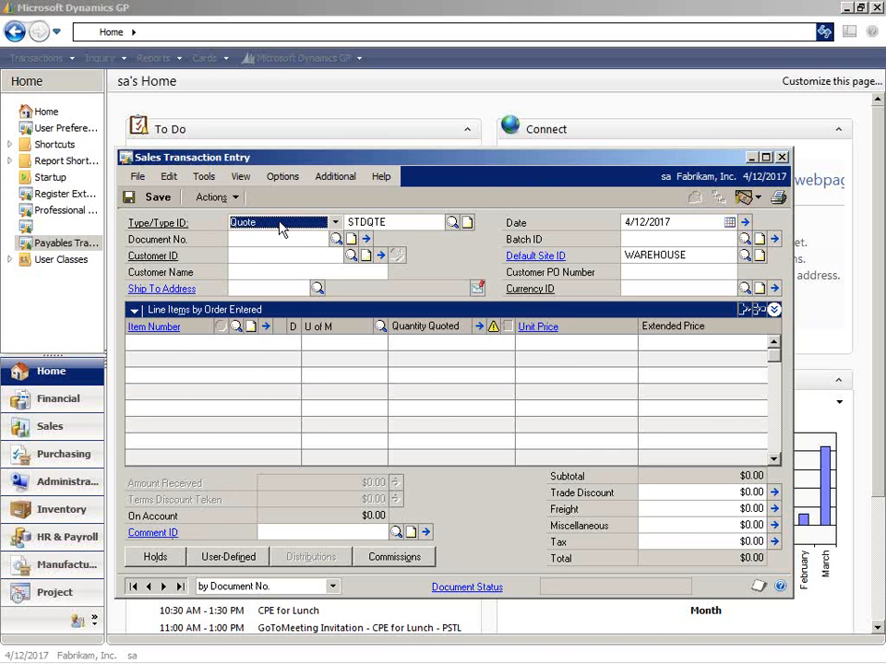
click(335, 223)
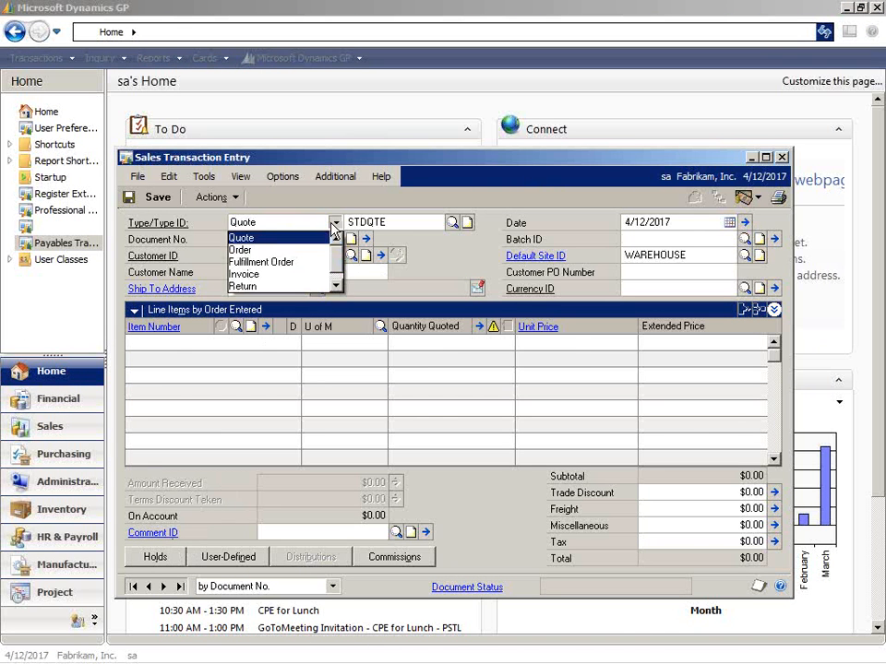
click(284, 247)
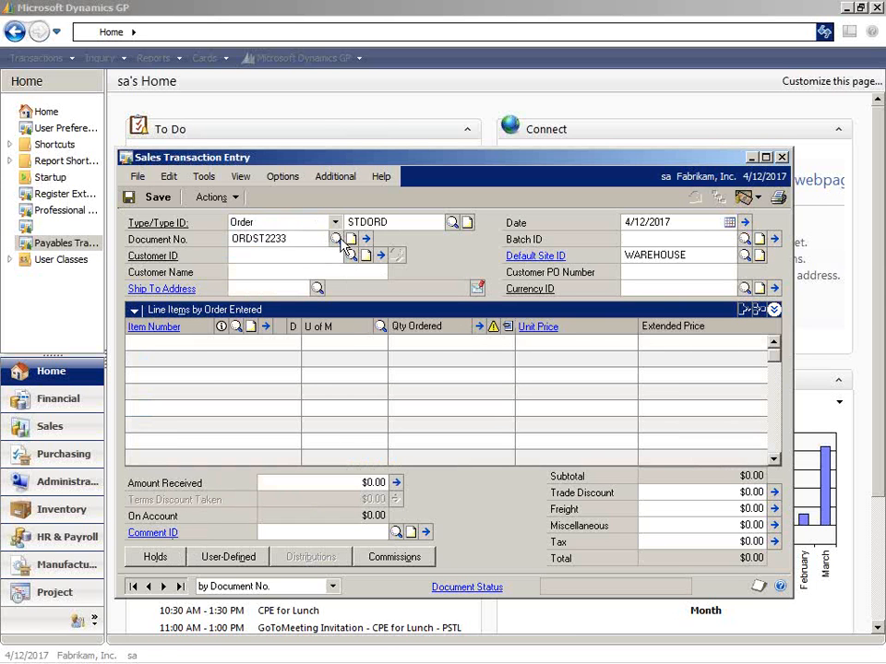
click(350, 256)
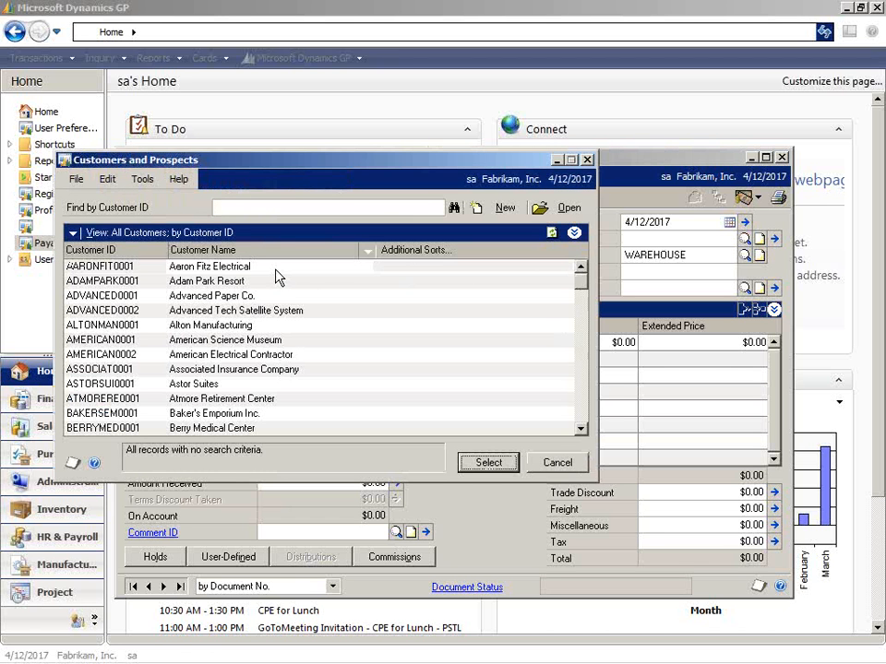
double_click(274, 268)
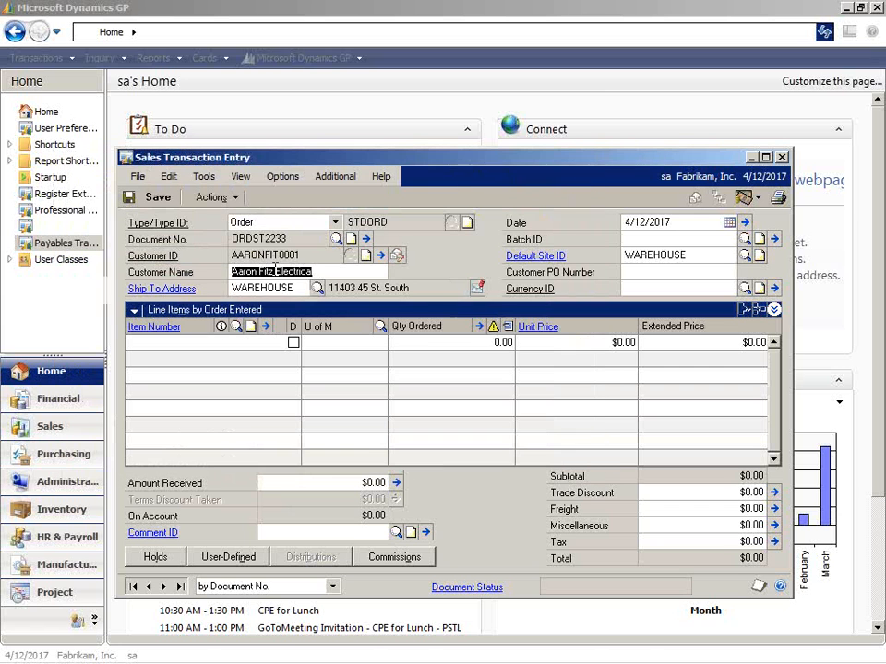
key(Tab)
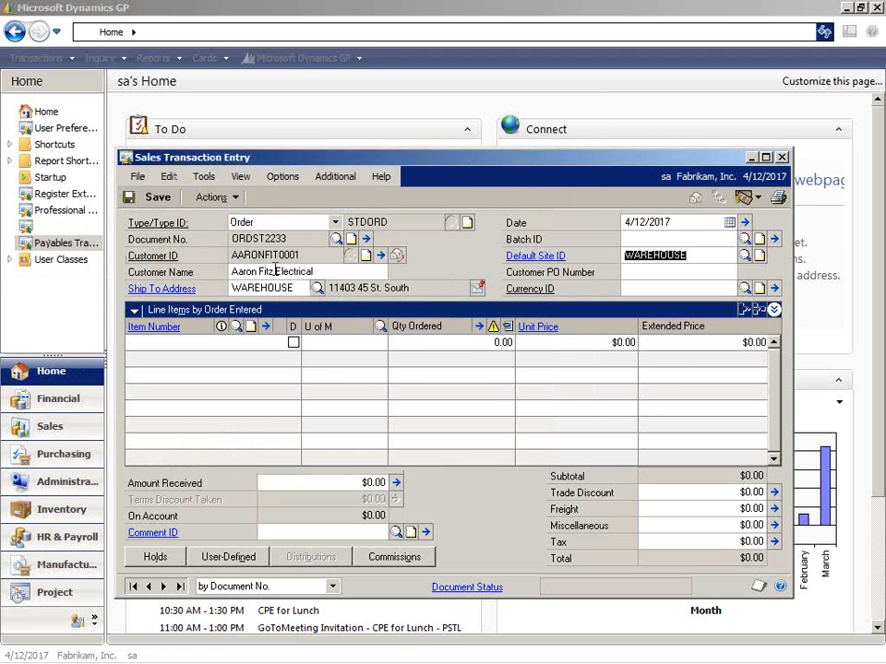
key(Tab)
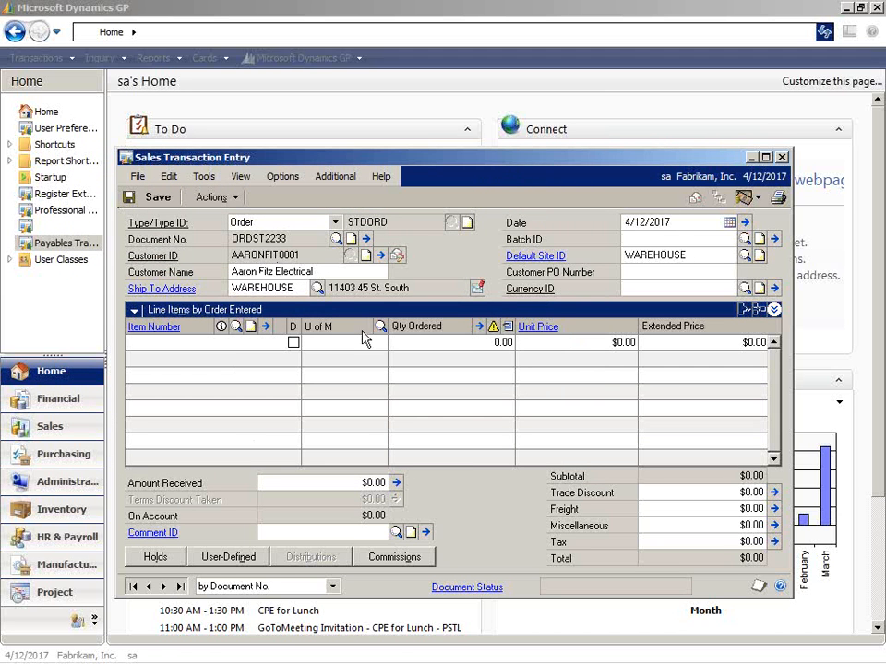
Review the salesperson record assigned in the order's customer details, then close the windows and delete the order.
click(380, 256)
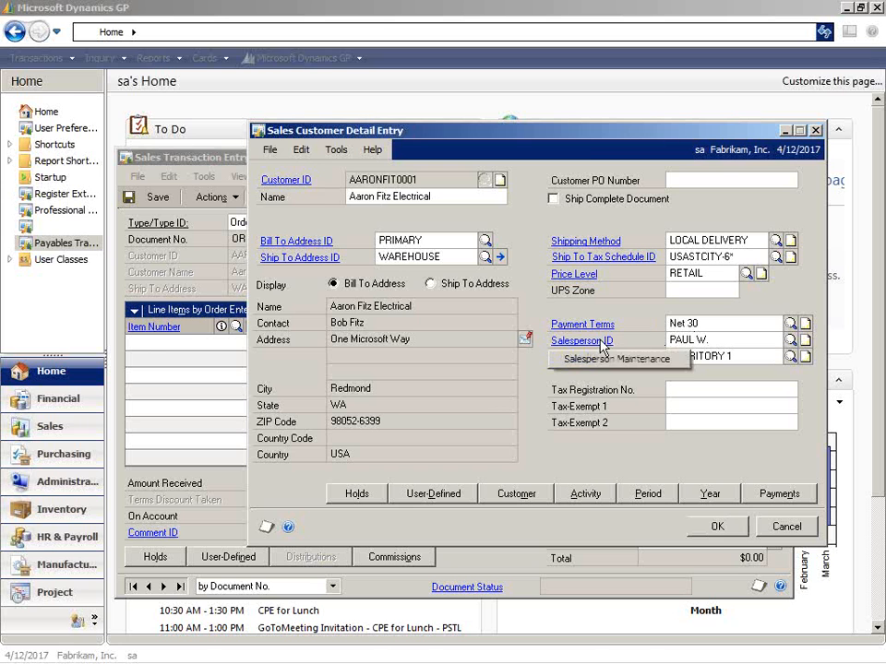
click(599, 348)
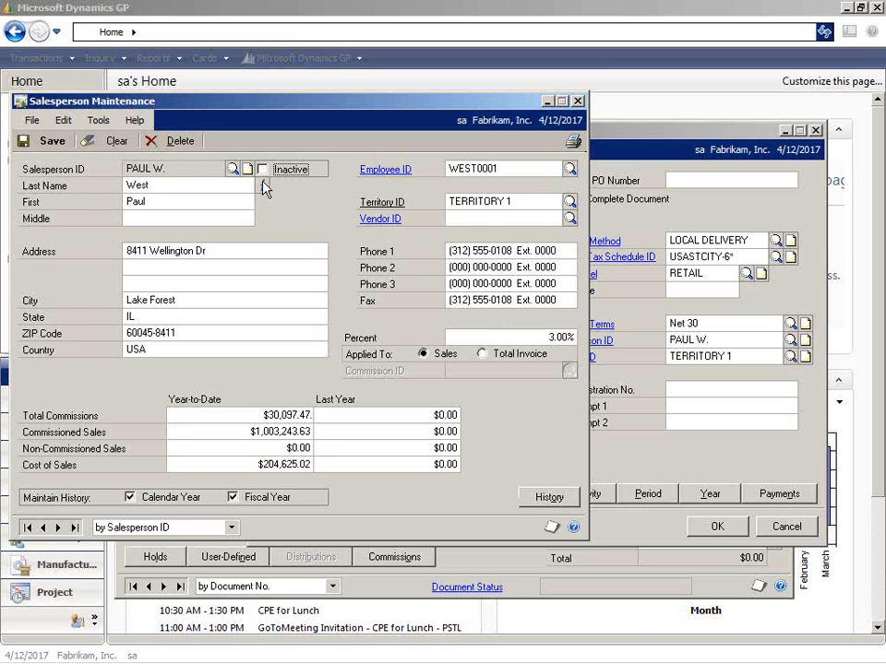
click(579, 101)
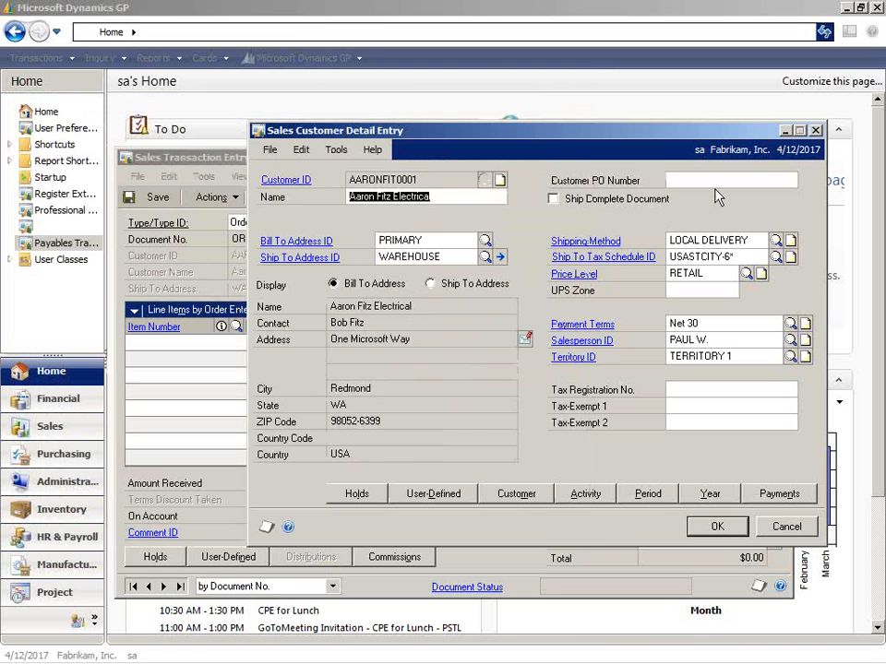
click(815, 134)
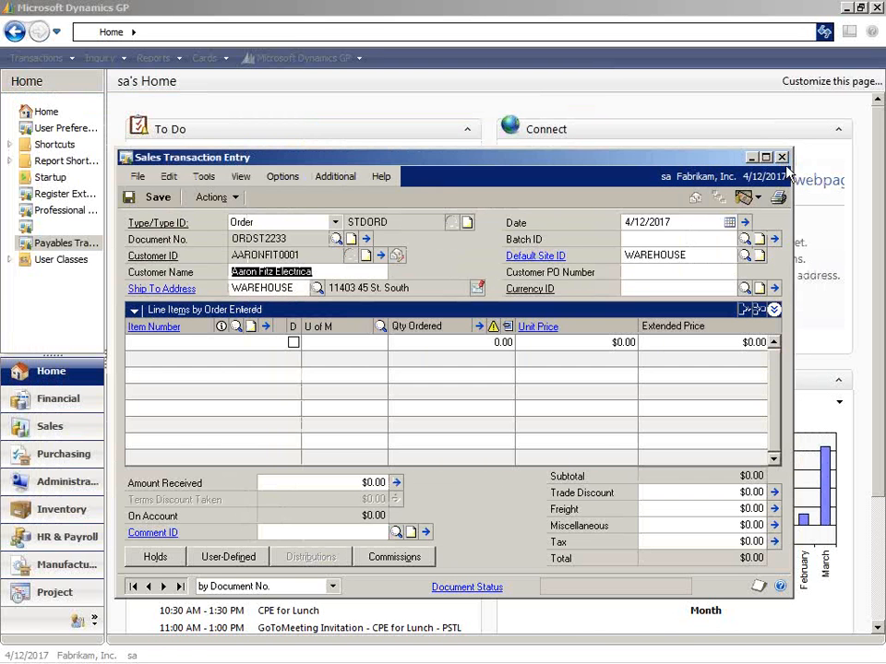
click(782, 157)
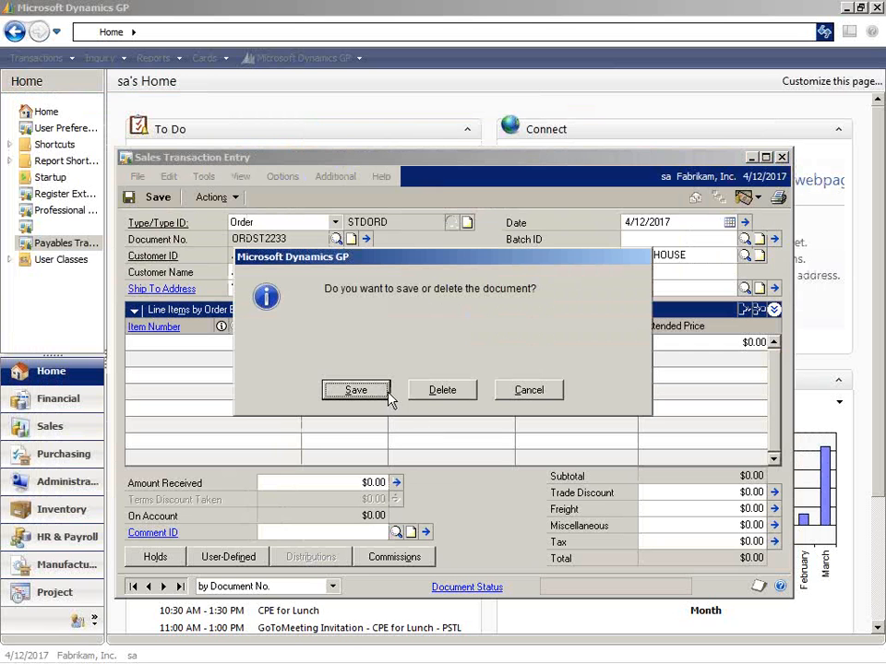
click(426, 391)
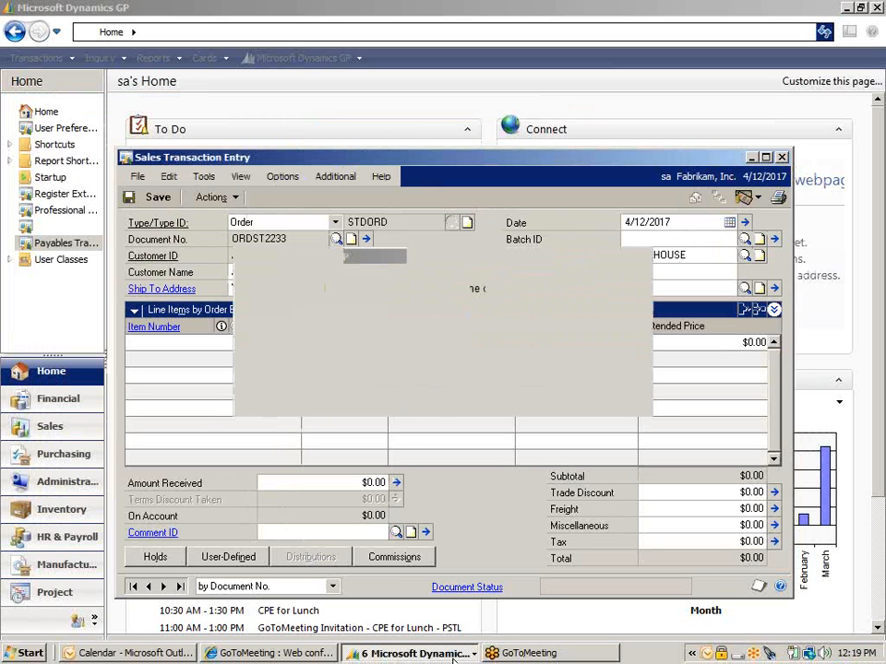
Choose the TERRITORY 1 salesperson as the starting ID and enter the salesperson's first name followed by 123 as the new ID.
click(452, 655)
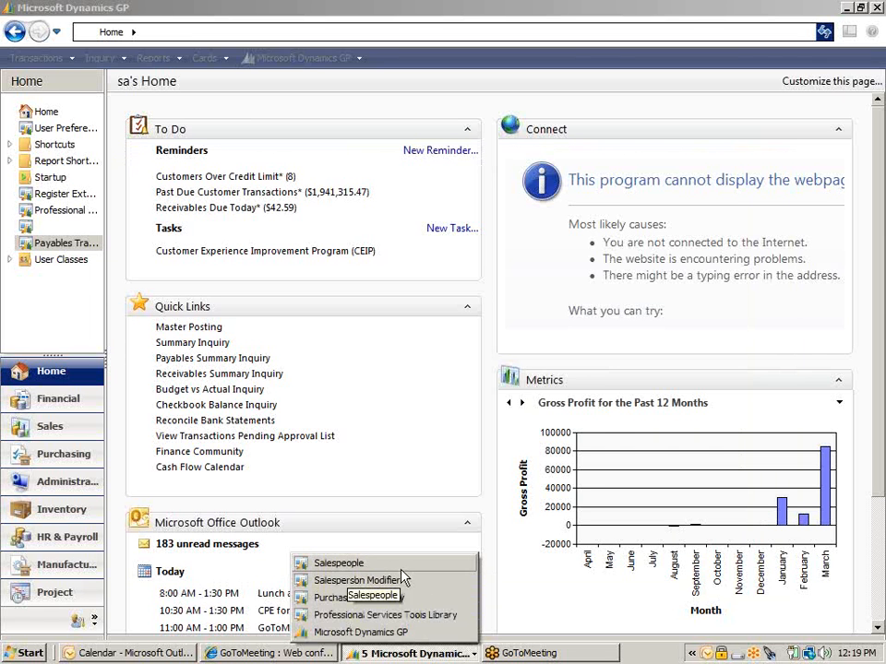
click(402, 565)
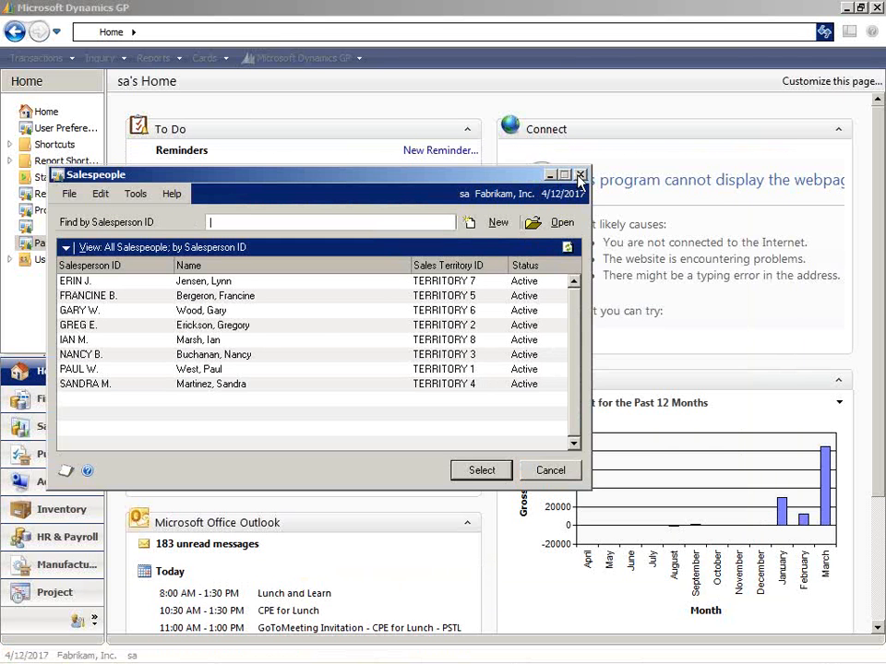
double_click(221, 369)
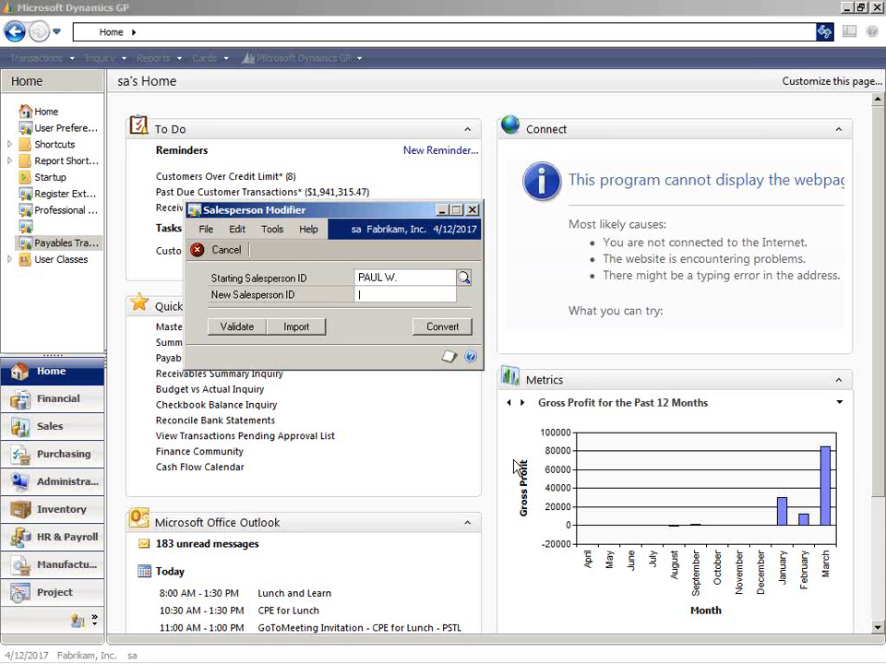
text(PAUL)
key(BackSpace)
key(BackSpace)
text(ULA)
key(BackSpace)
key(BackSpace)
text(A)
key(BackSpace)
key(BackSpace)
key(BackSpace)
text(U)
key(BackSpace)
text(AUL 123)
Convert the salesperson ID, continuing past the SQL Server backup reminder.
click(445, 328)
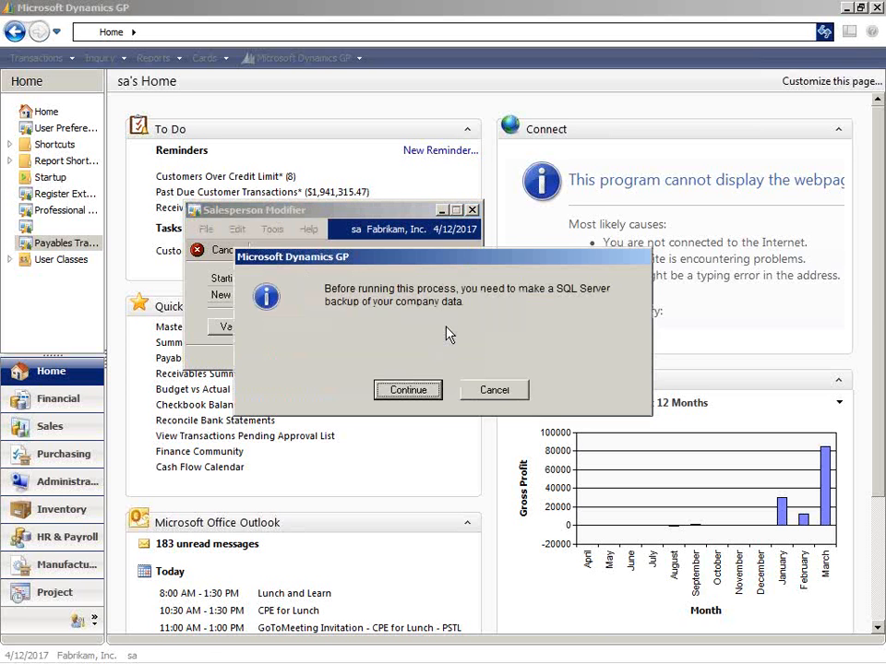
click(407, 391)
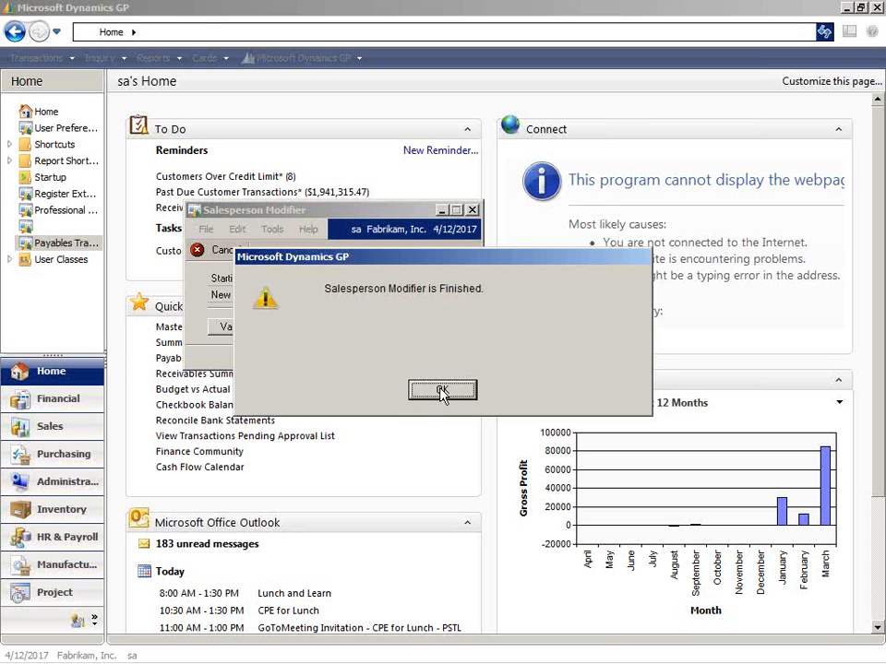
click(442, 391)
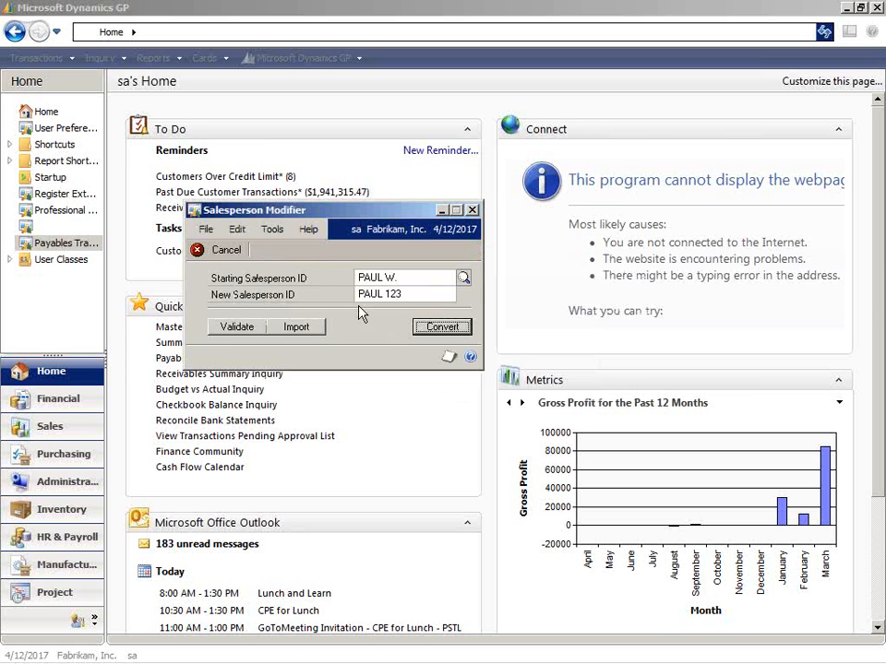
Close the Salesperson Modifier, output the TA Modified Salespersons report to the screen, and close the report.
click(473, 212)
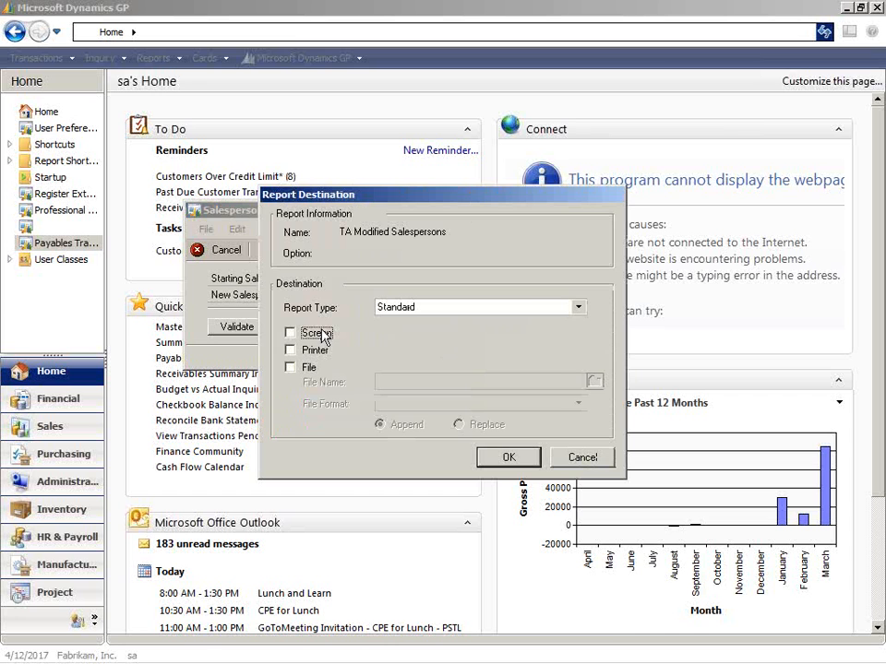
click(290, 332)
click(508, 458)
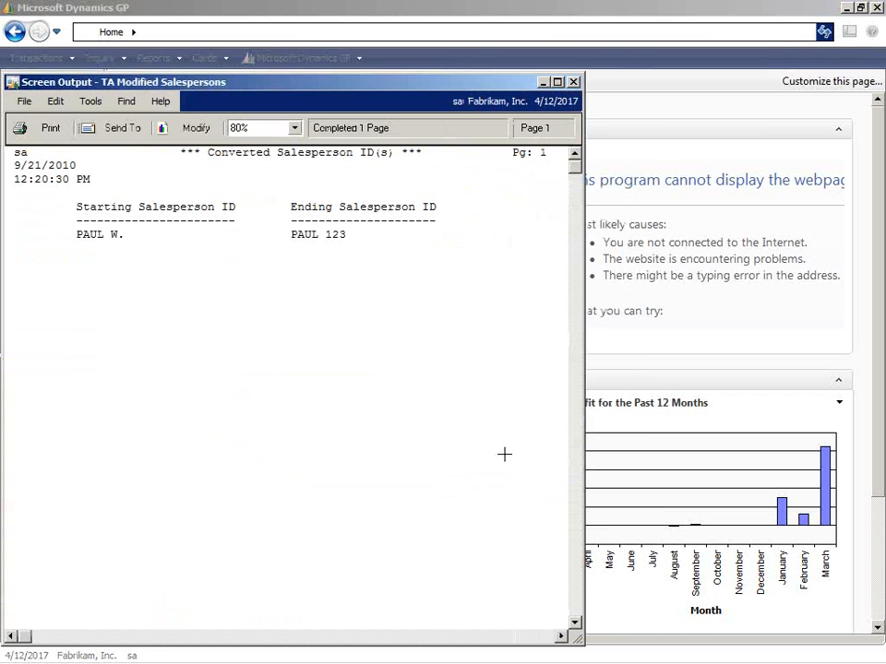
click(574, 82)
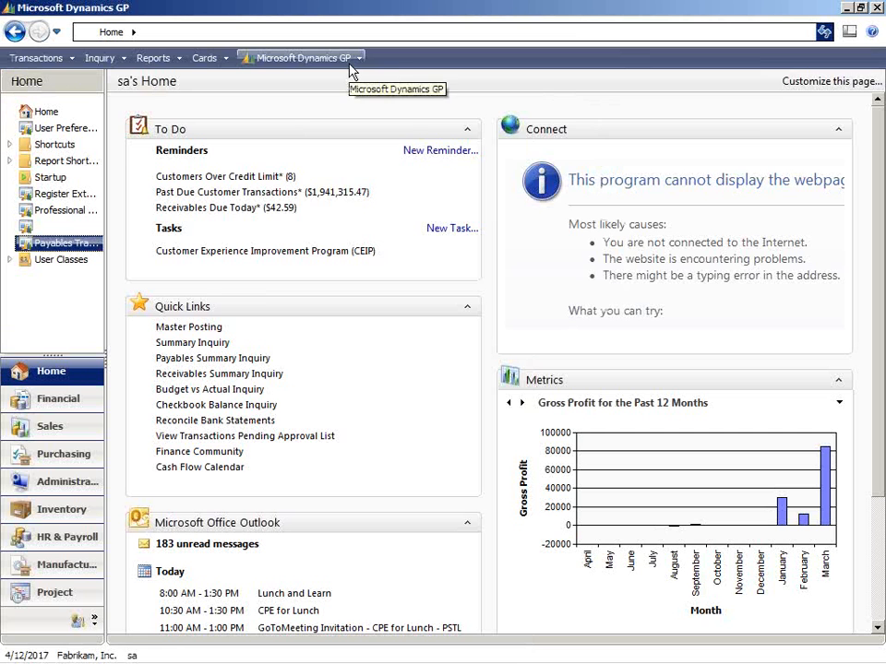
Check the salesperson ID on the Aaron Fitz Electrical customer card and its salesperson record, then close both cards.
click(350, 66)
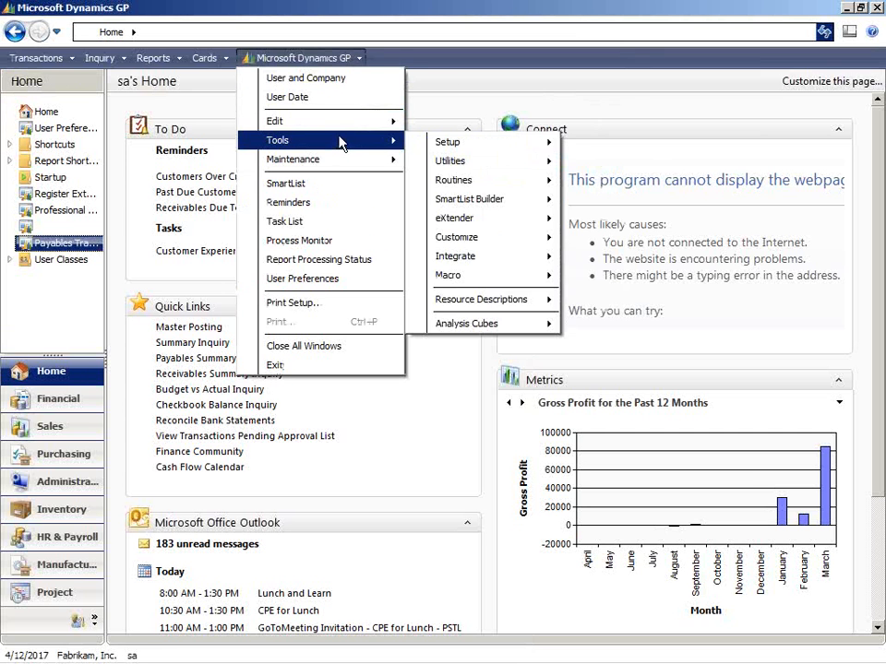
click(205, 57)
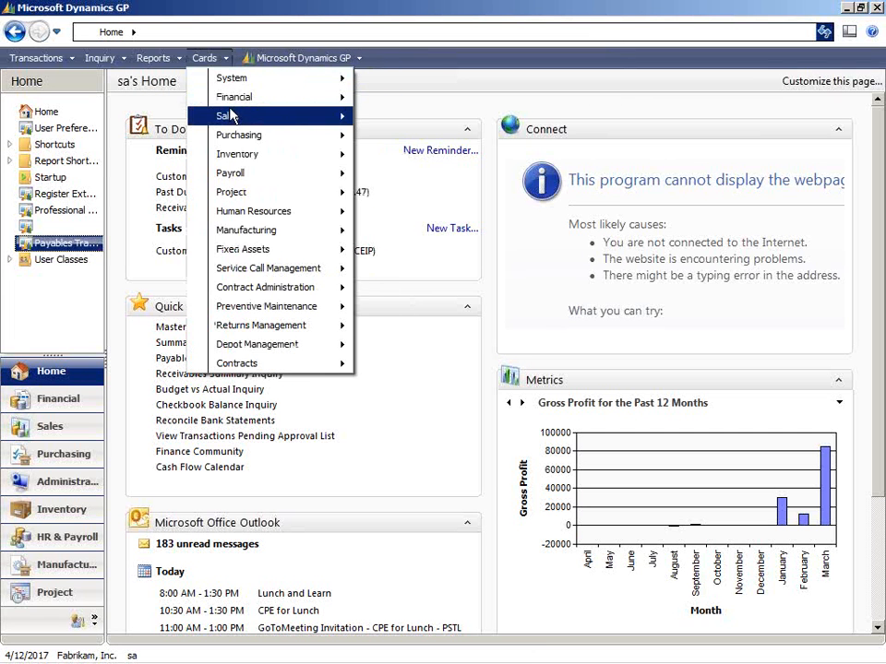
mouse_move(231, 115)
click(427, 120)
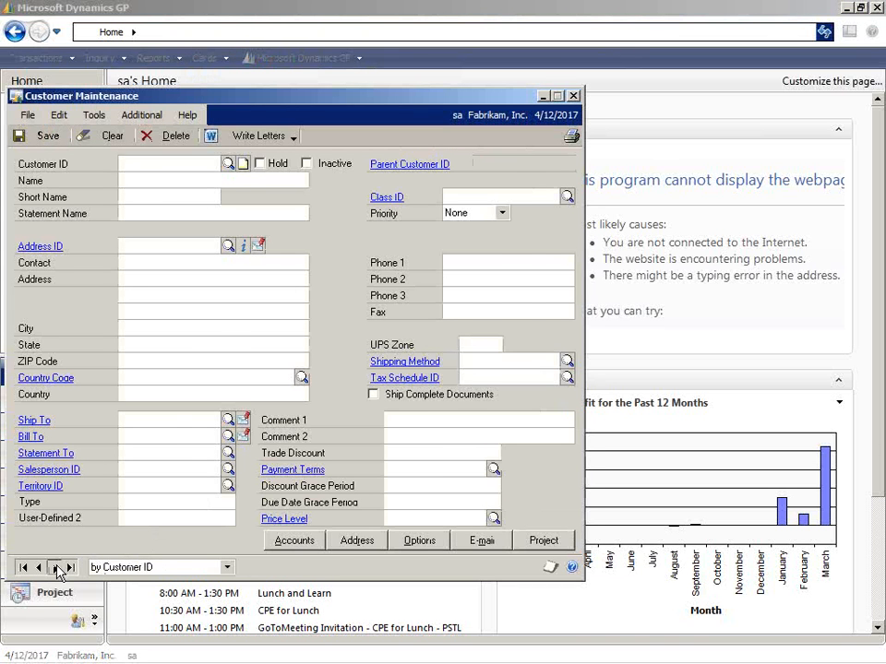
click(56, 569)
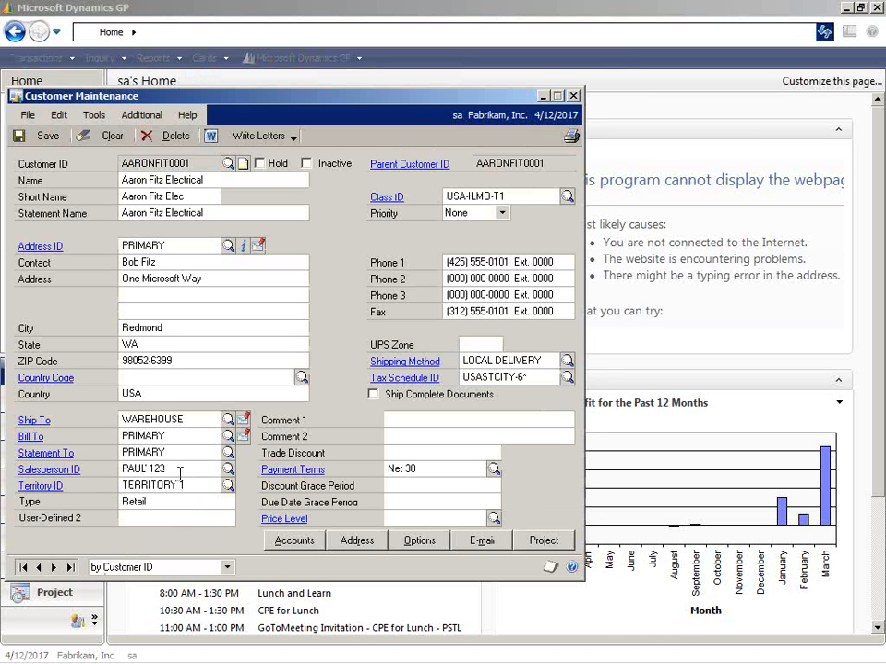
click(70, 472)
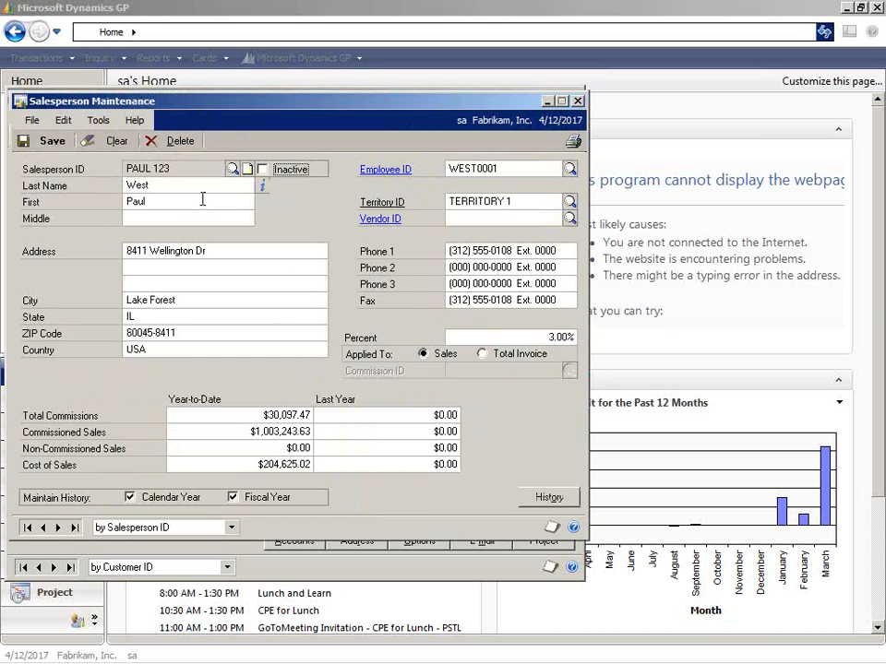
click(577, 100)
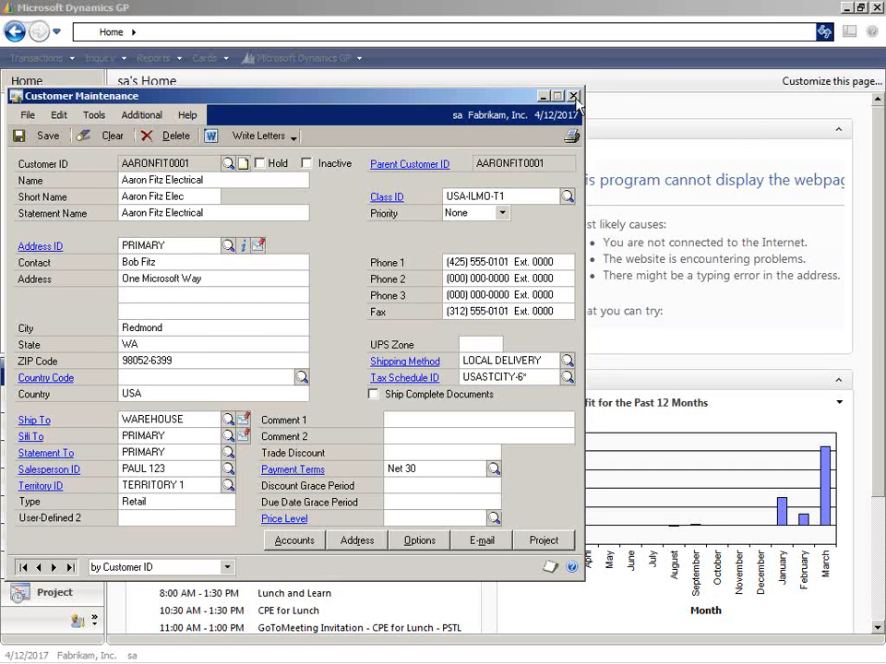
click(573, 96)
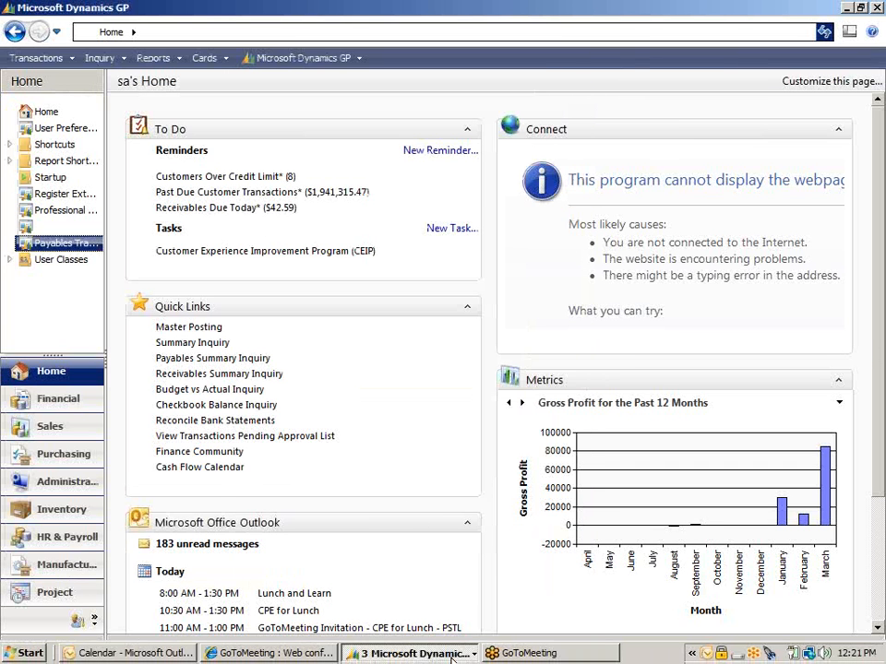
Return to the Professional Services Tools Library window and dismiss the low disk space notification.
click(413, 656)
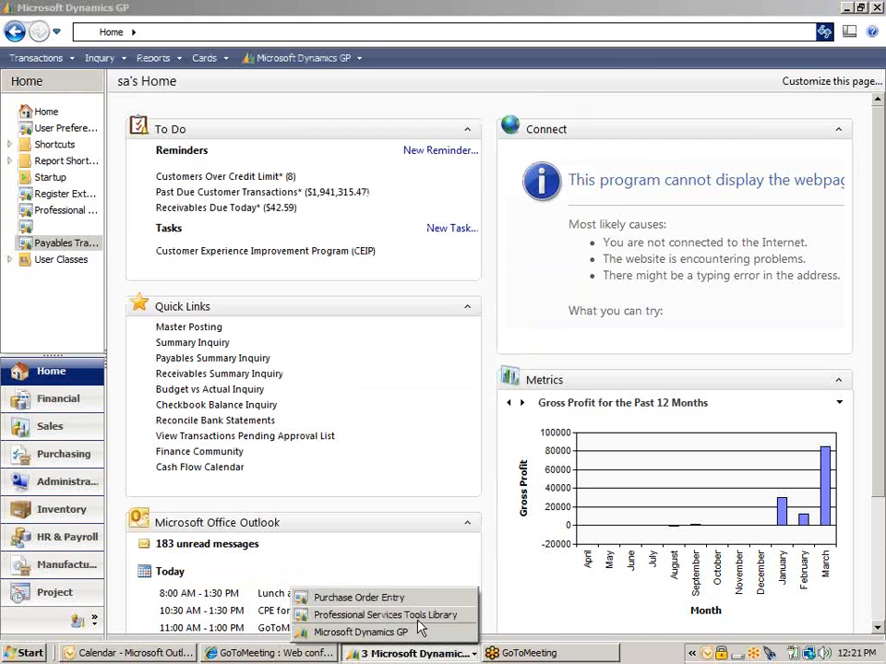
click(419, 622)
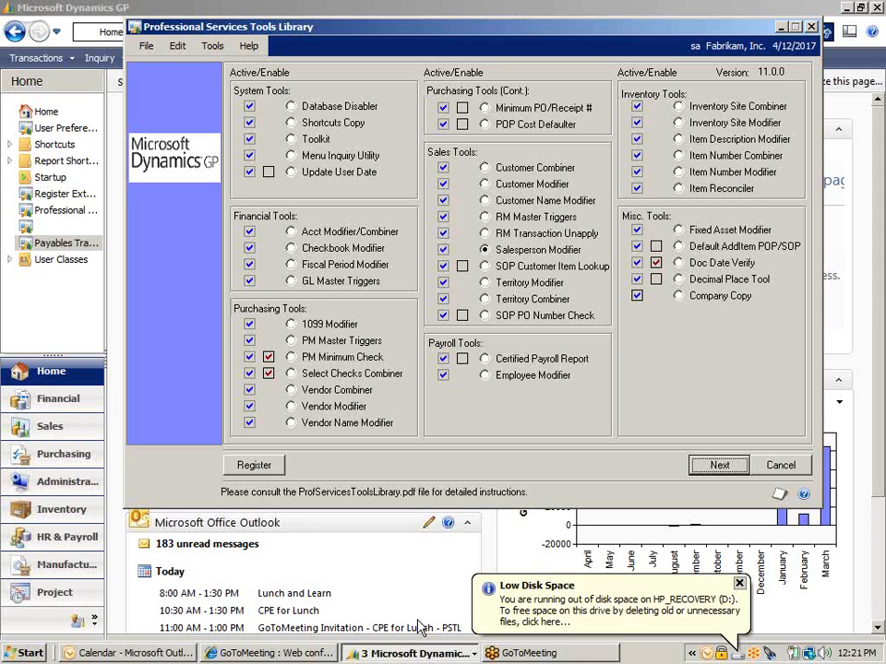
click(739, 582)
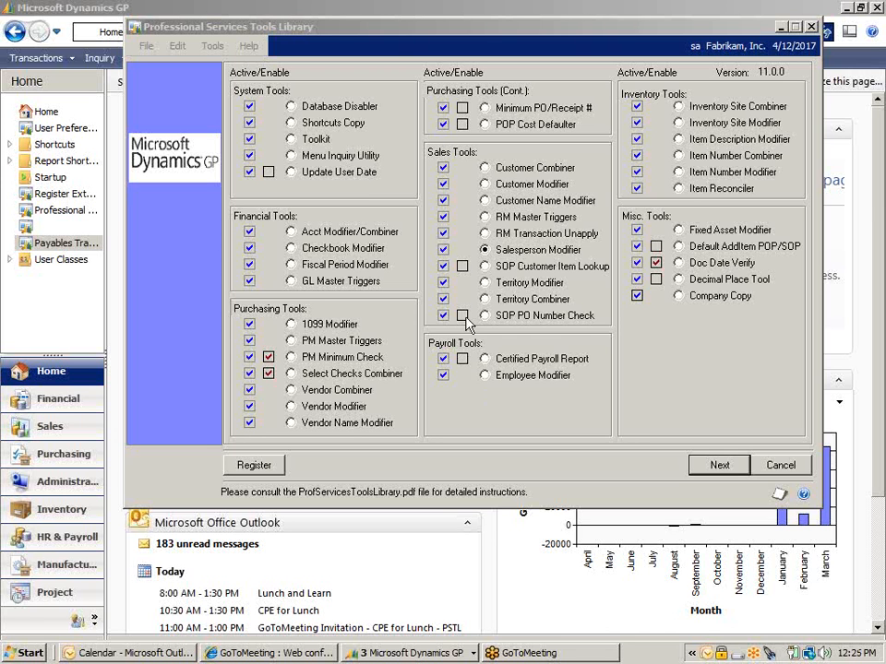
Open Salesperson Maintenance, view the first record, and look up another salesperson from the Salespeople list.
click(386, 5)
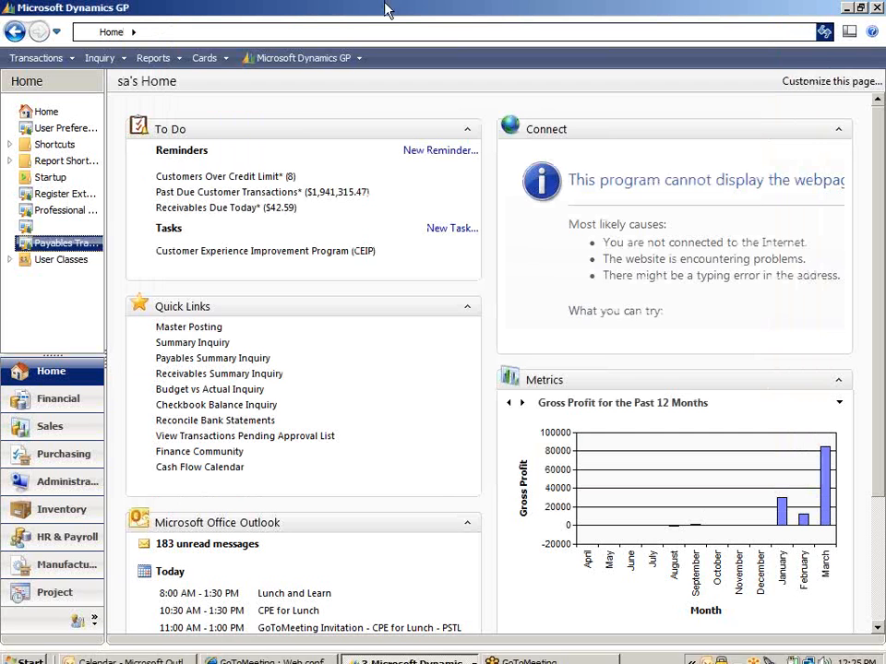
click(210, 58)
mouse_move(233, 117)
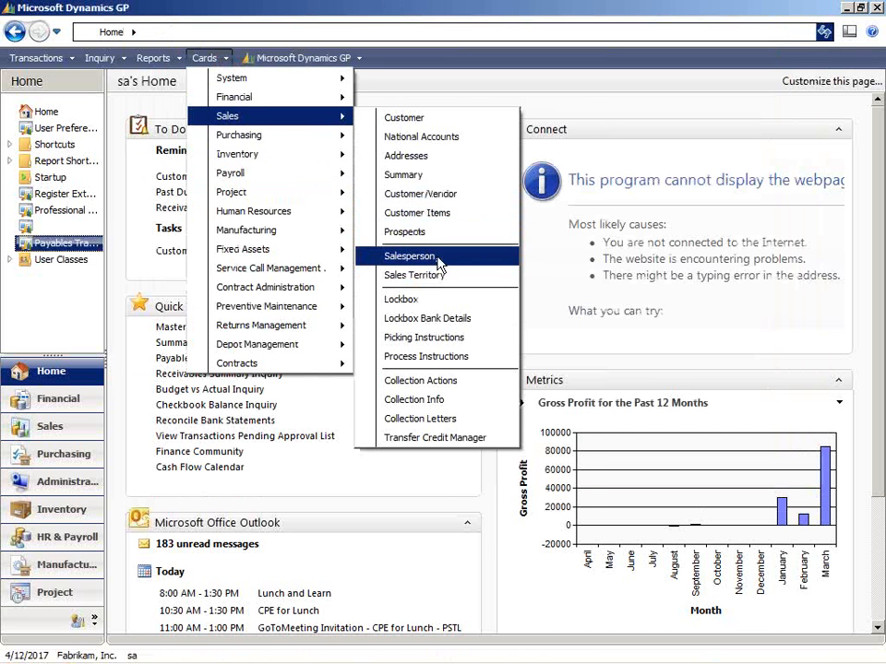
click(387, 257)
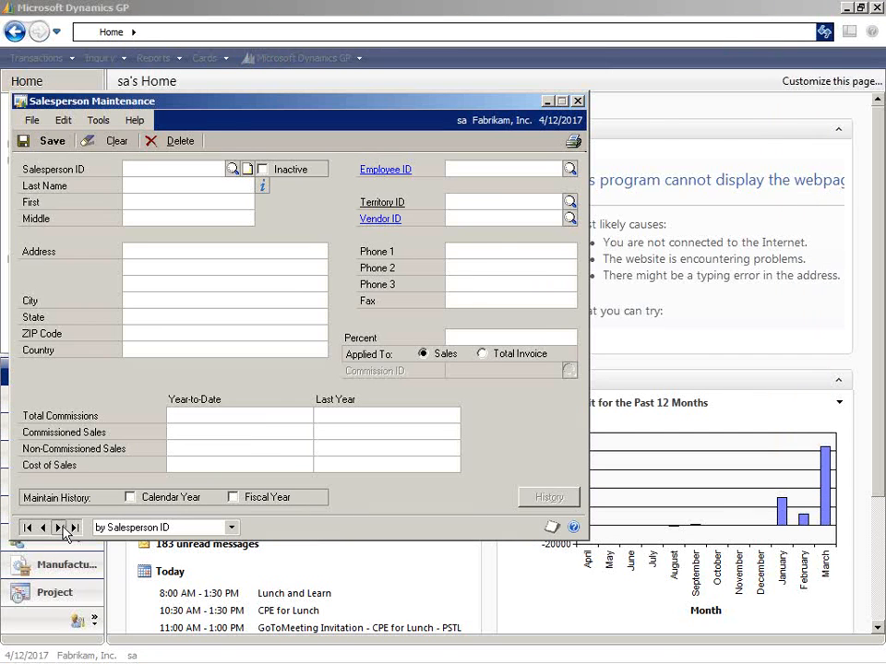
click(60, 528)
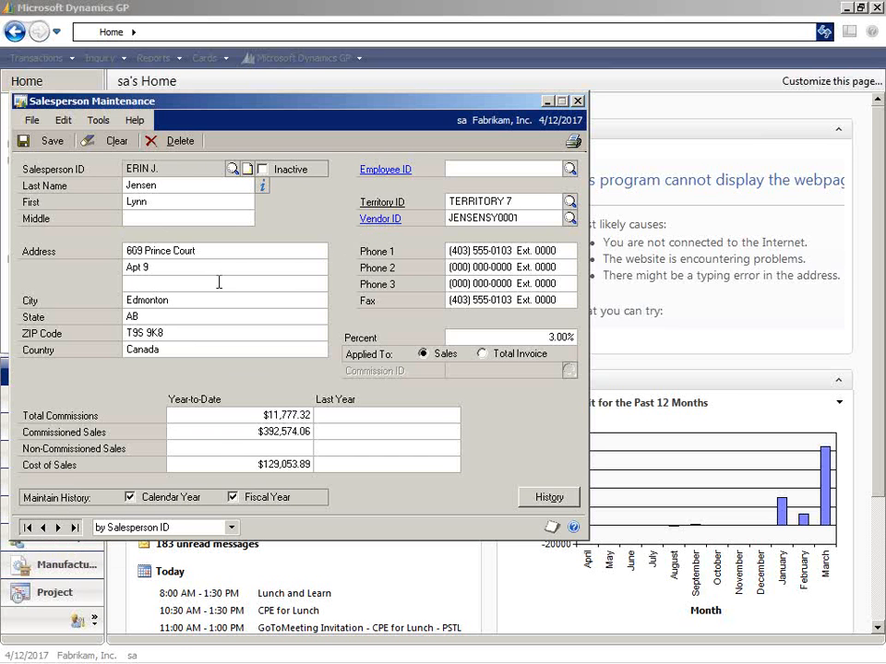
click(232, 169)
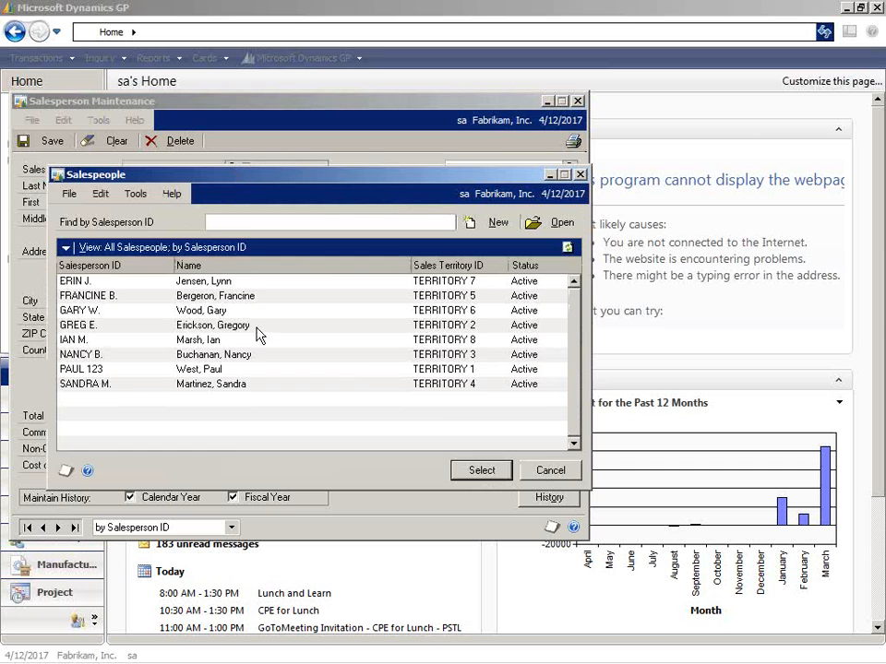
double_click(244, 371)
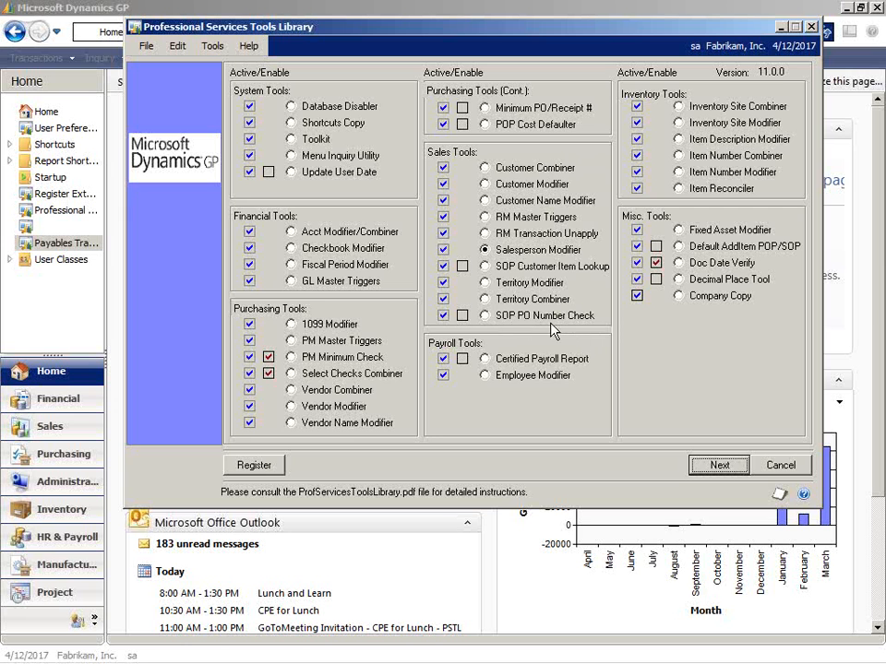
Choose the SOP PO Number Check tool and open Sales Transaction Entry with the document type Quote.
click(484, 315)
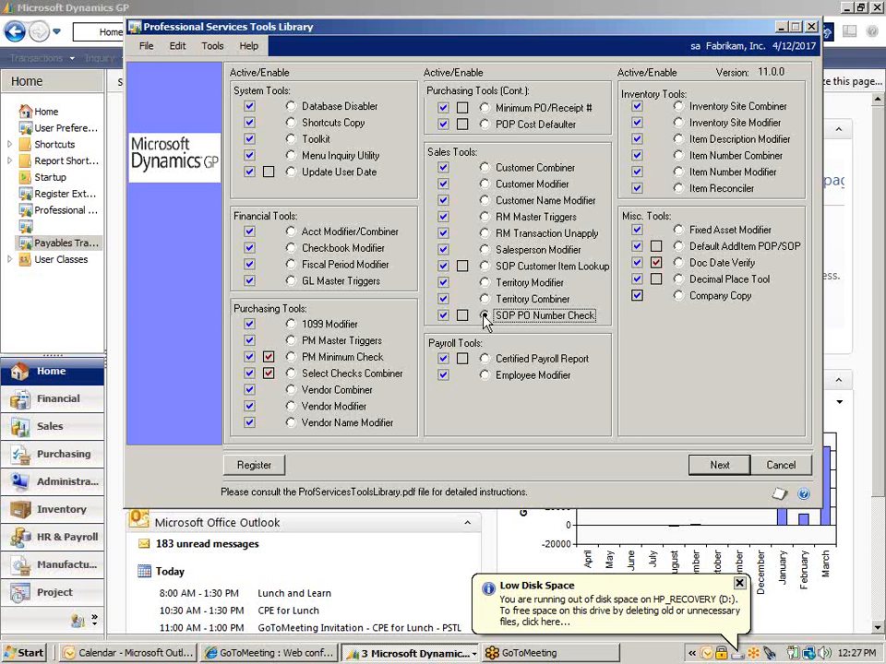
click(484, 316)
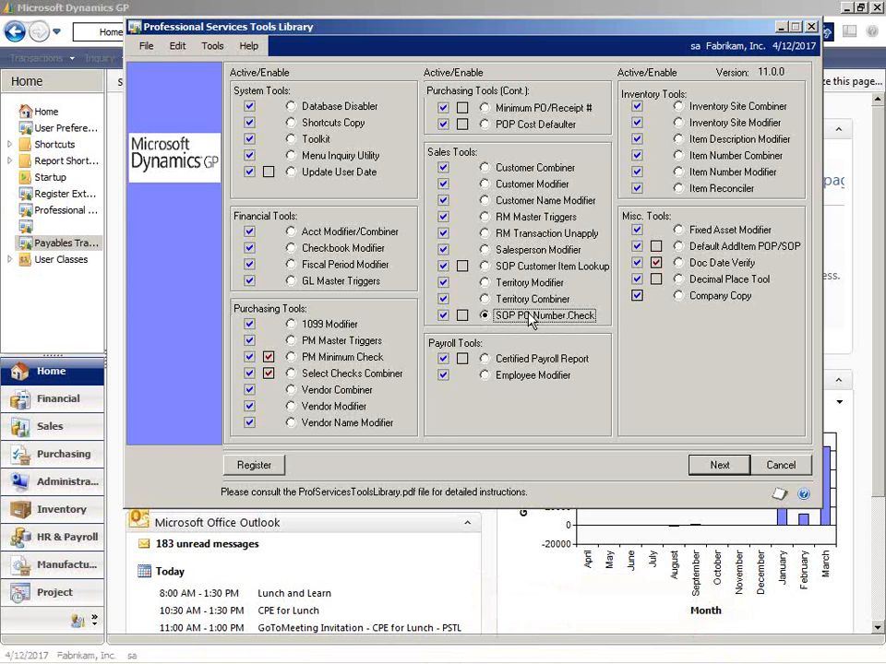
click(339, 7)
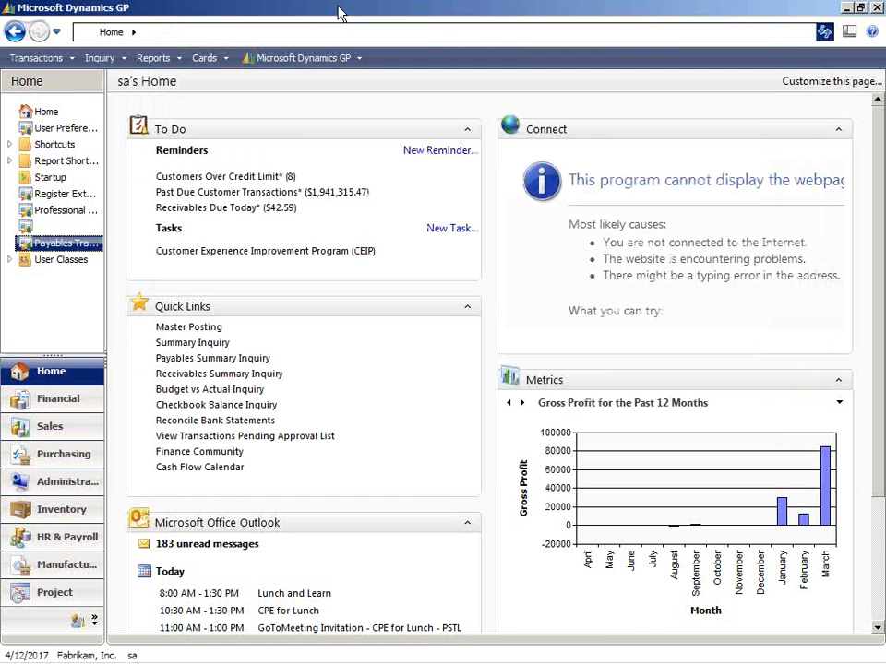
click(32, 57)
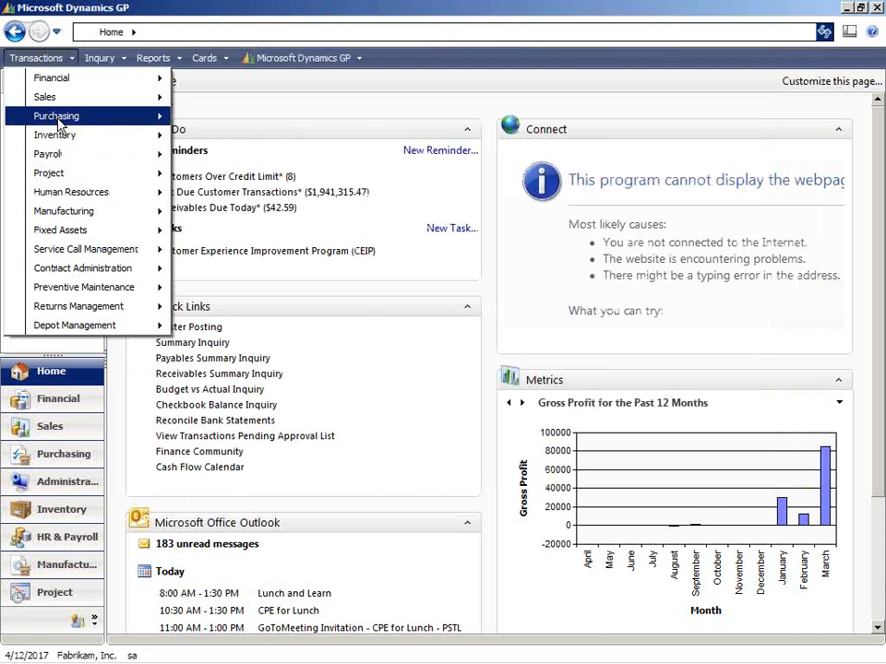
mouse_move(83, 99)
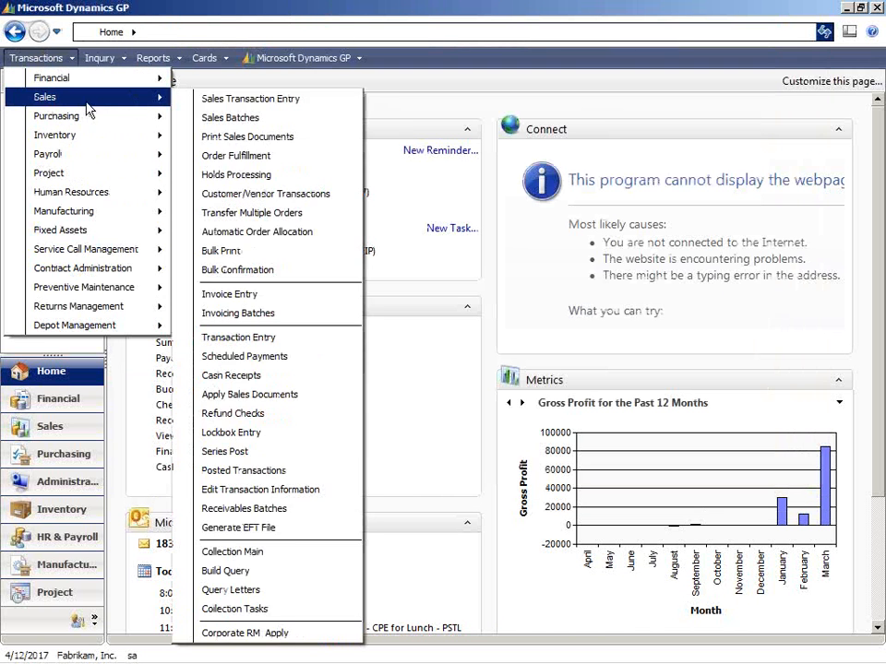
click(225, 106)
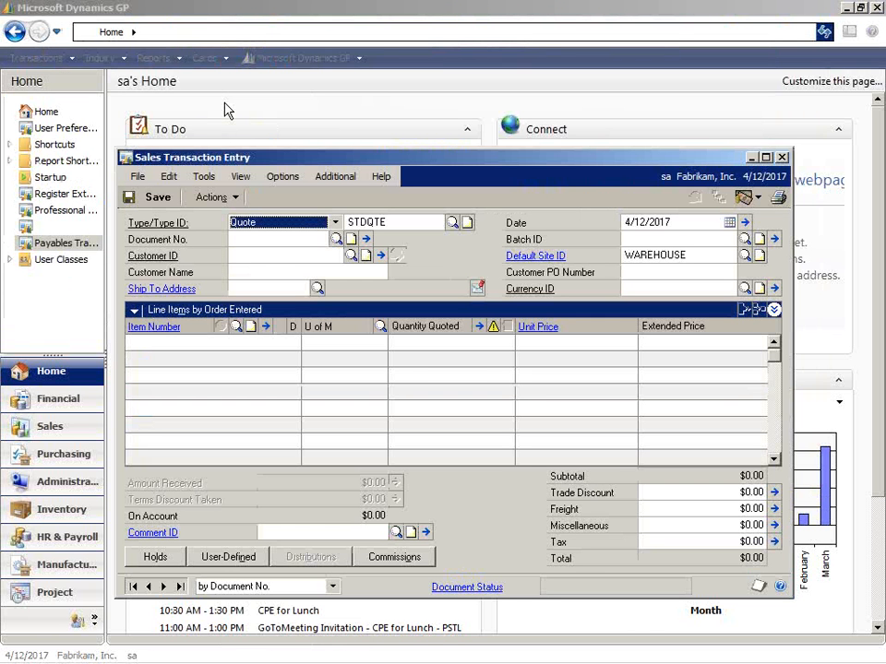
click(335, 224)
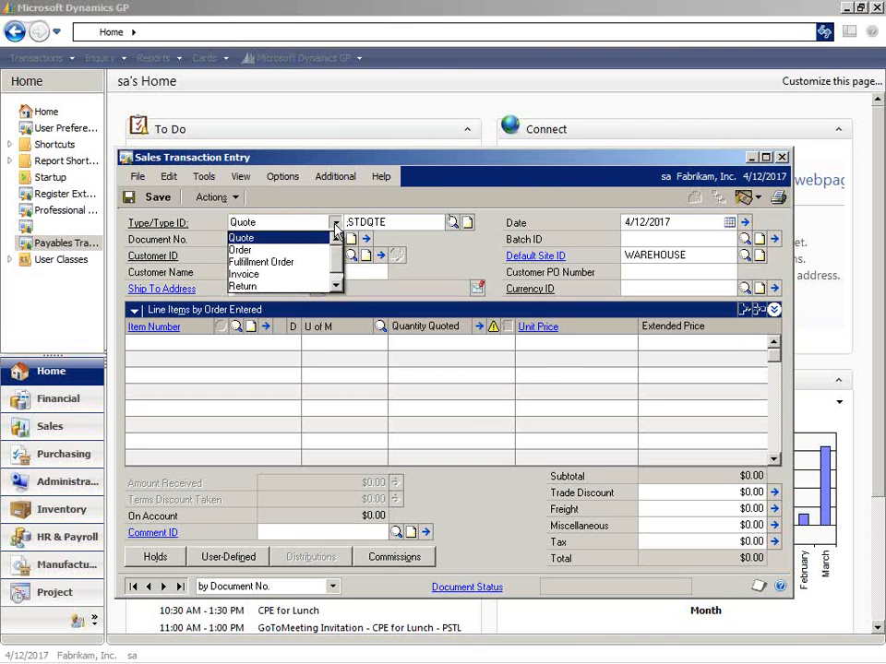
click(268, 238)
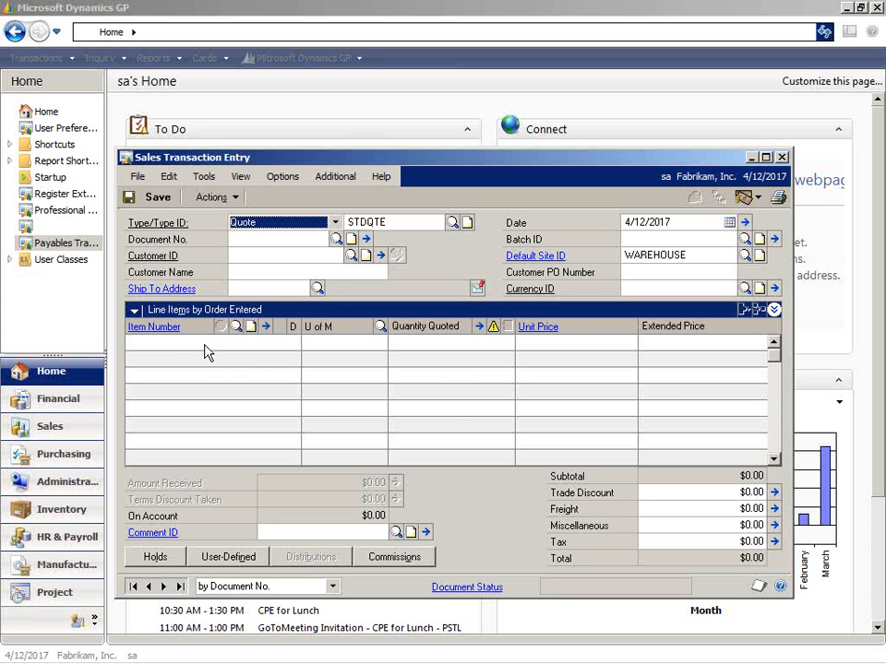
Open Purchase Order Entry and try to close it with the Behinde Office Systems purchase order still unsaved.
click(50, 71)
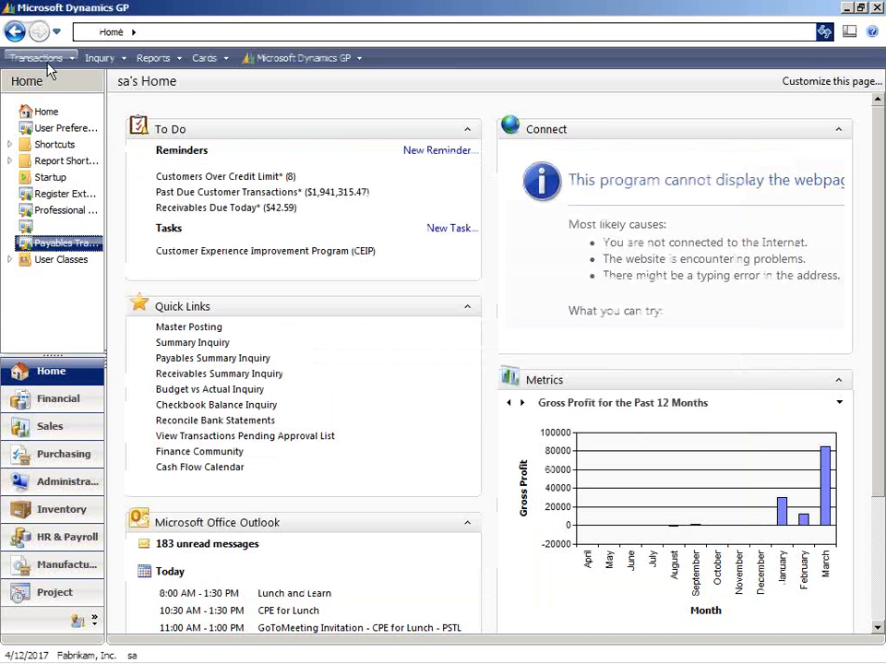
click(37, 58)
mouse_move(74, 116)
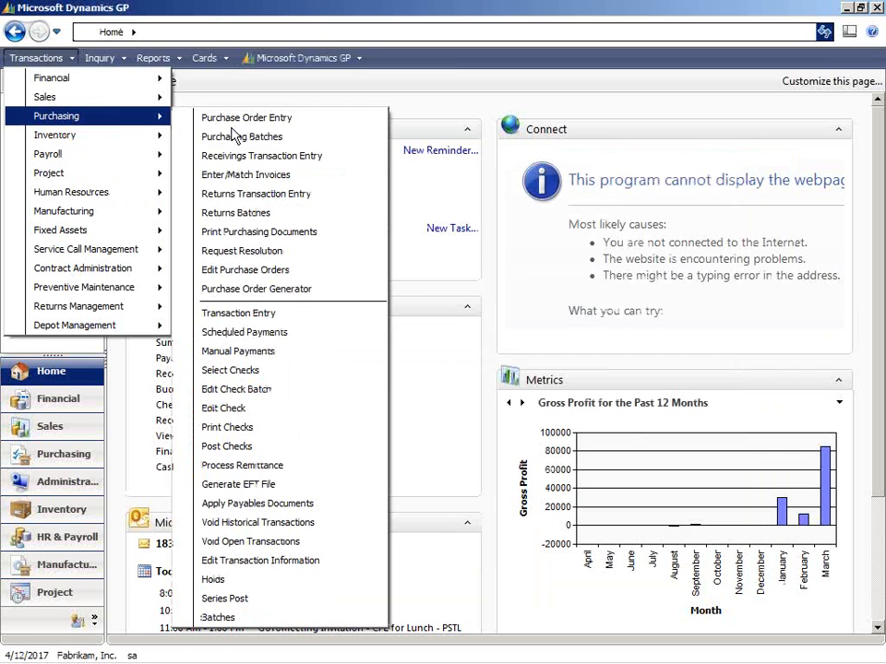
click(238, 118)
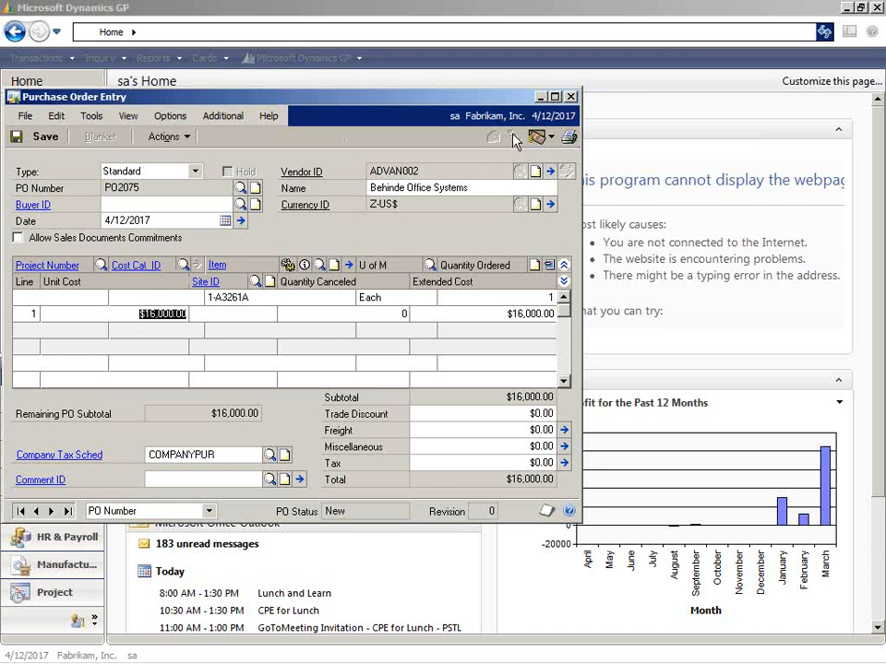
click(571, 96)
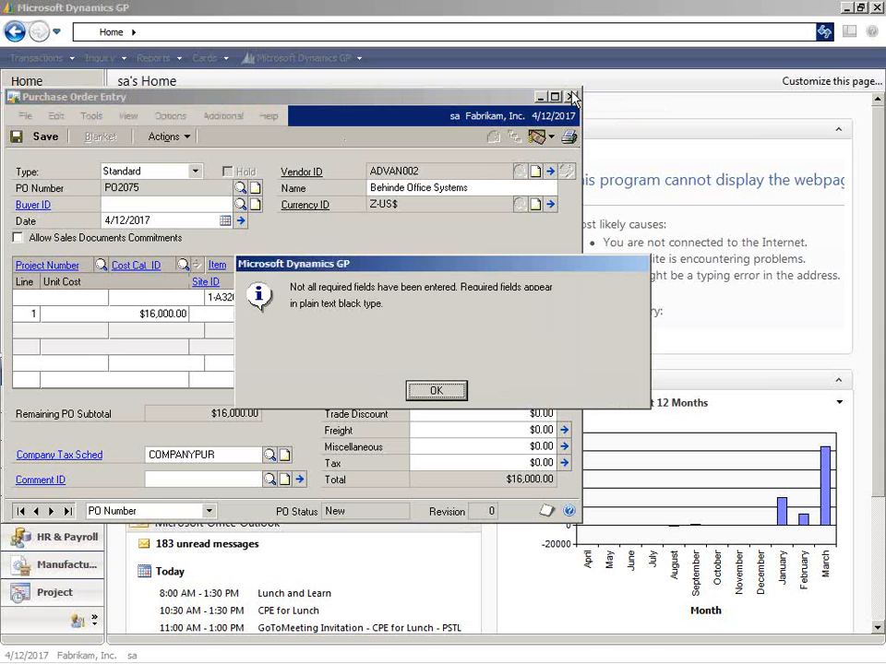
click(436, 391)
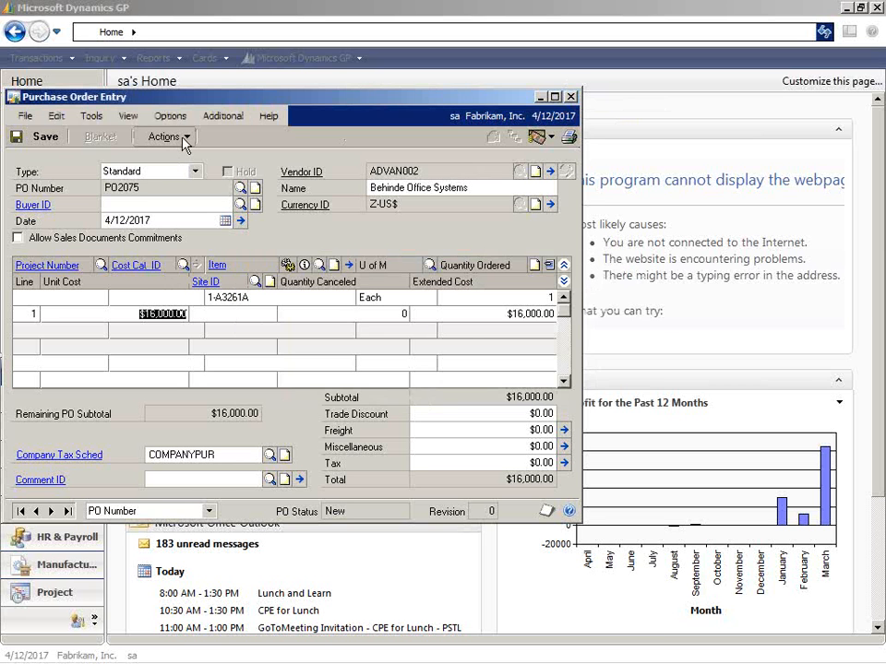
Delete the 1-A3261A line from the Behinde Office Systems purchase order.
click(183, 138)
click(431, 393)
click(54, 117)
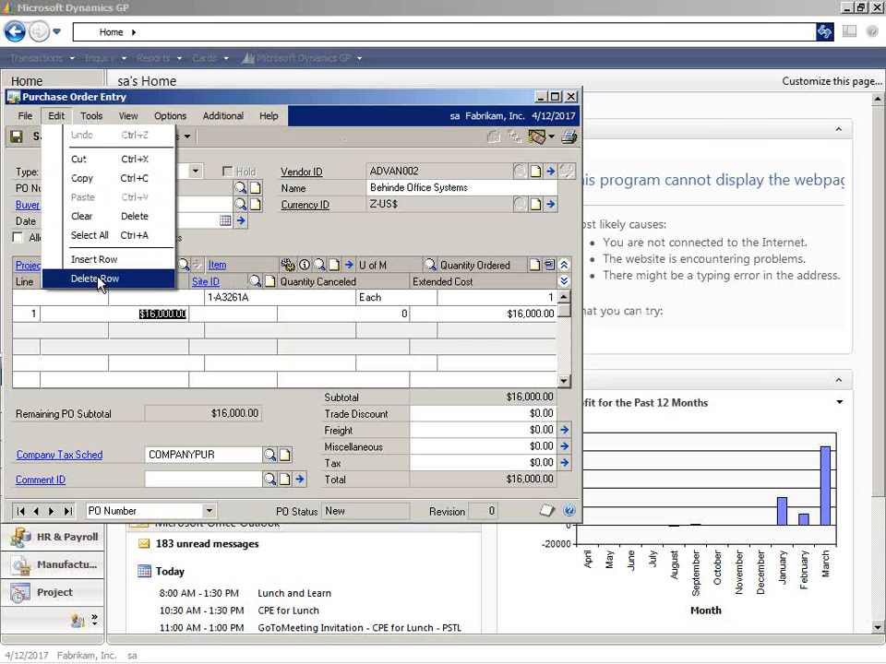
click(97, 278)
click(396, 396)
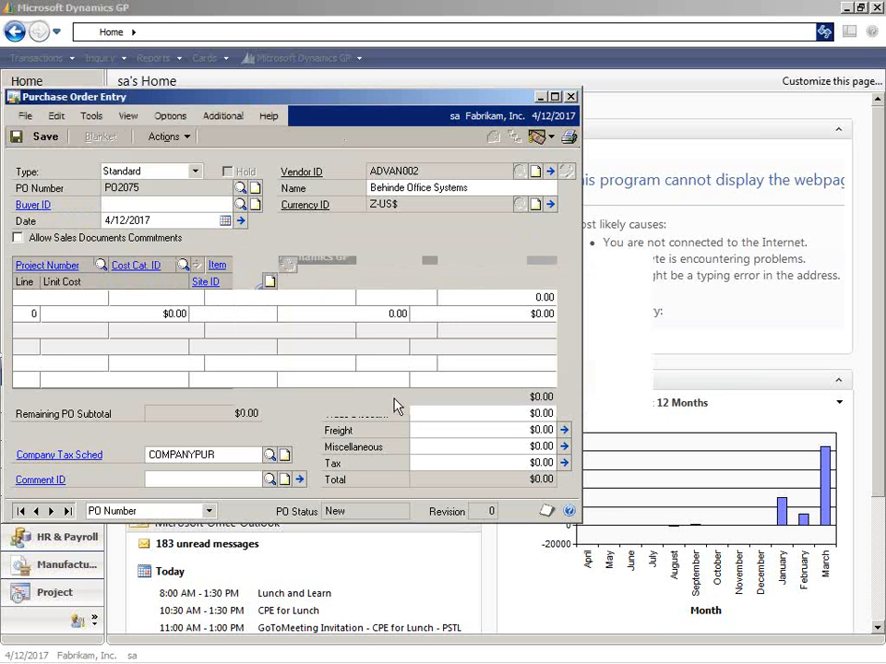
Delete the Behinde Office Systems purchase order and close Purchase Order Entry.
click(166, 137)
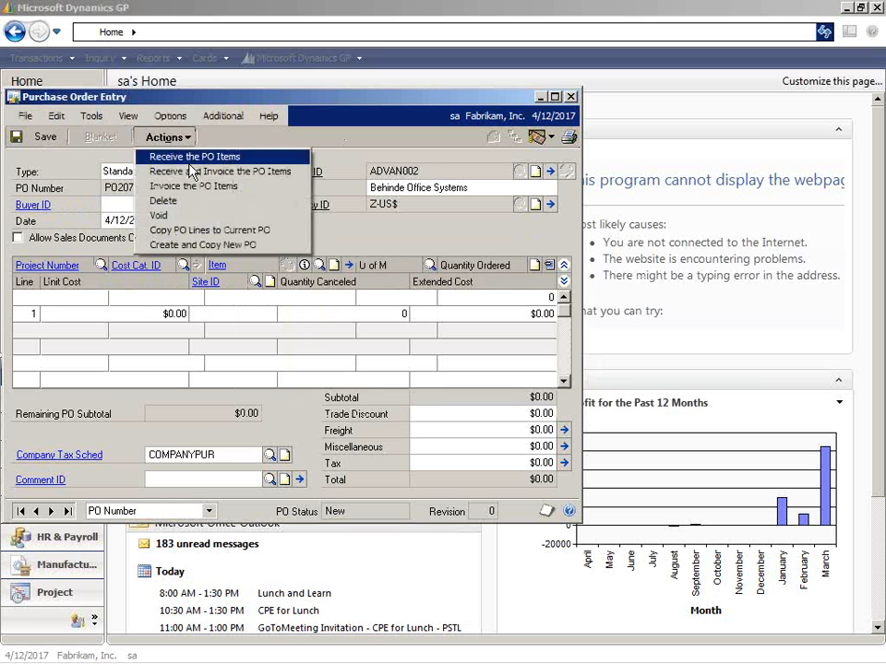
click(188, 201)
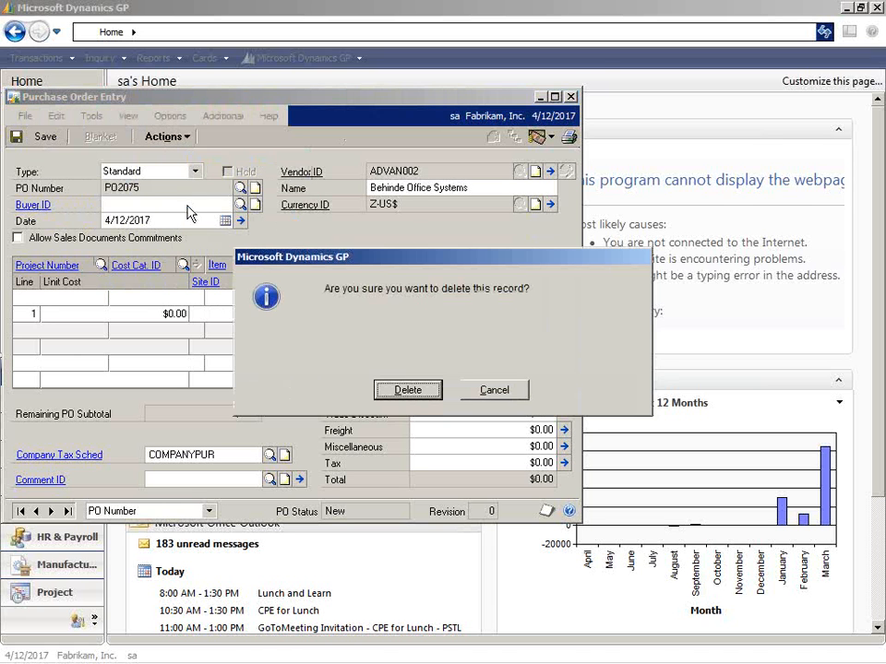
click(411, 395)
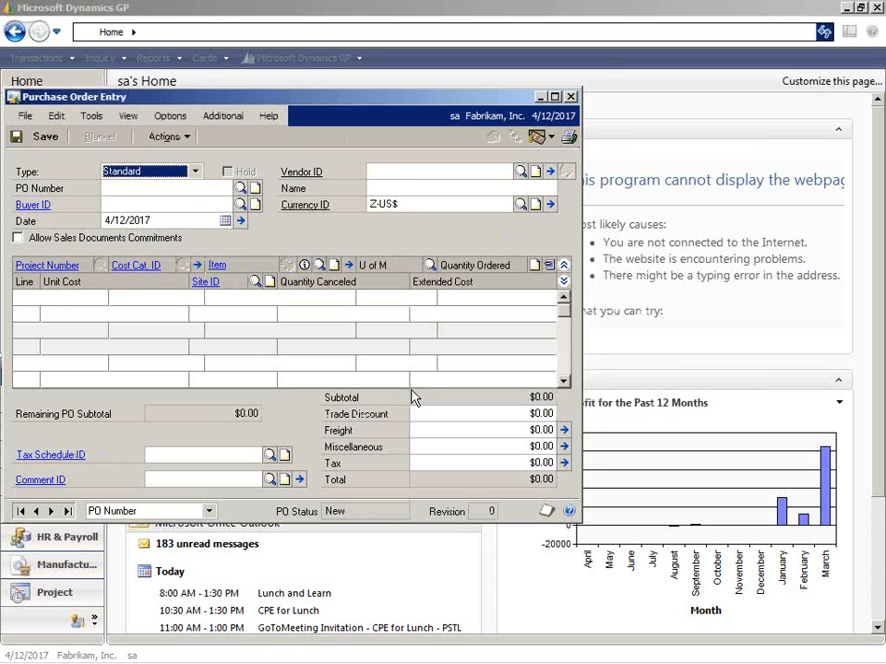
click(571, 96)
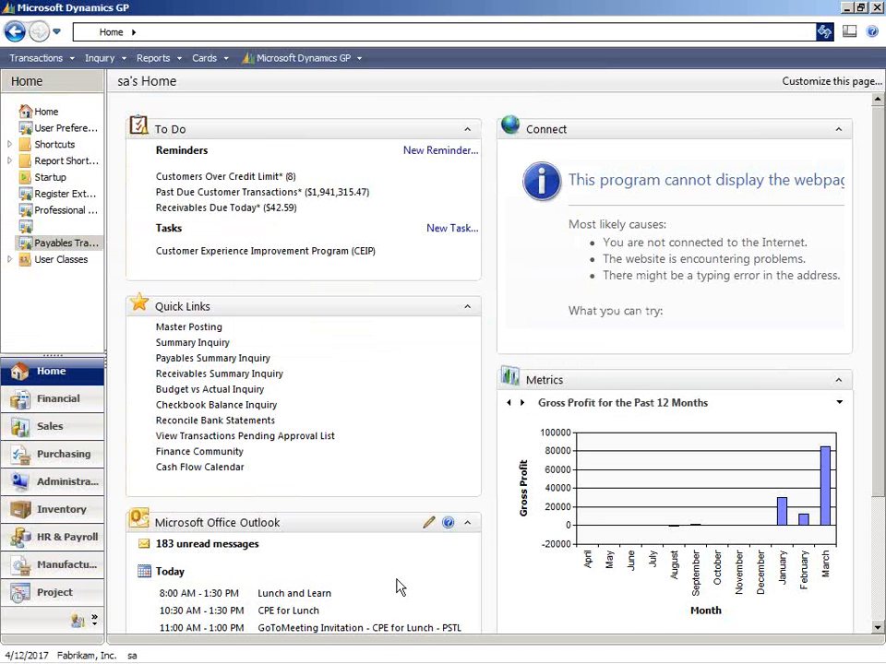
Point out the Customer PO Number field in Sales Transaction Entry and return to the Professional Services Tools Library.
mouse_move(277, 660)
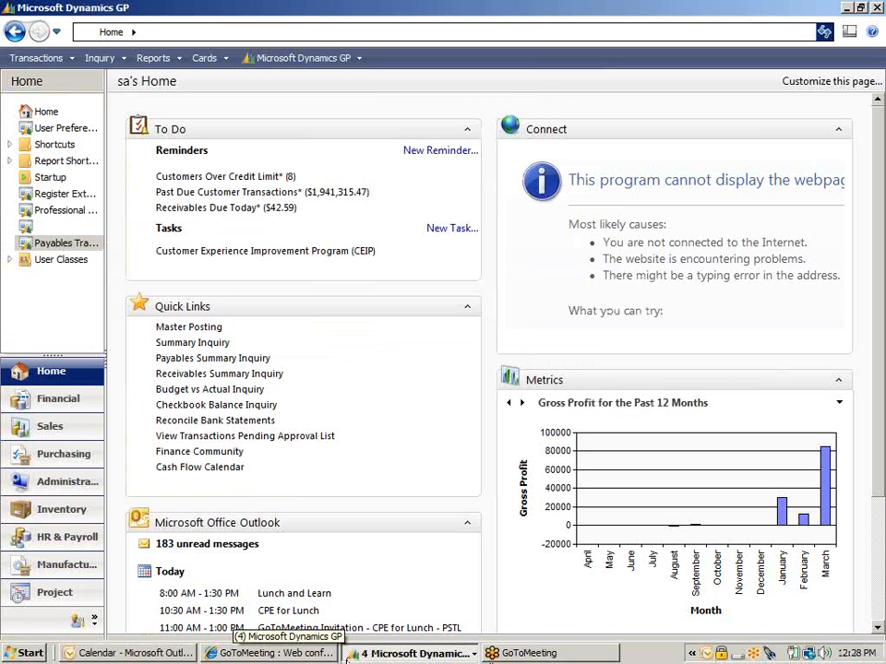
click(367, 657)
click(392, 582)
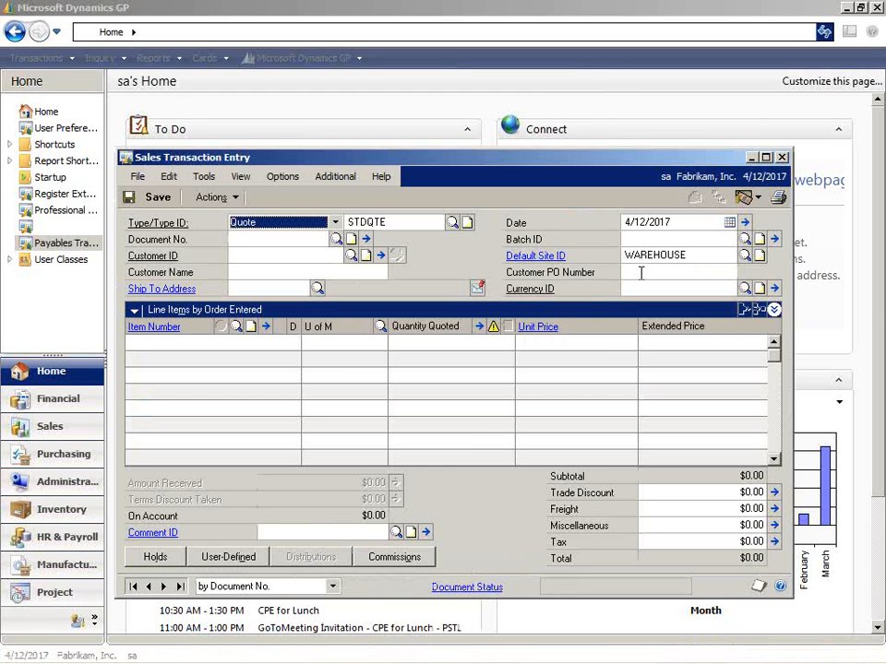
click(641, 273)
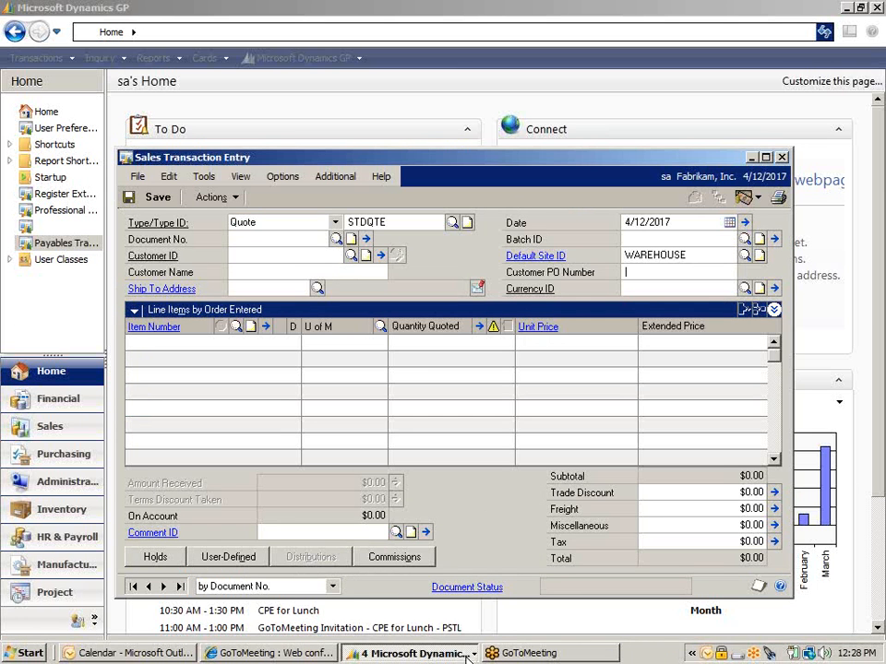
click(468, 658)
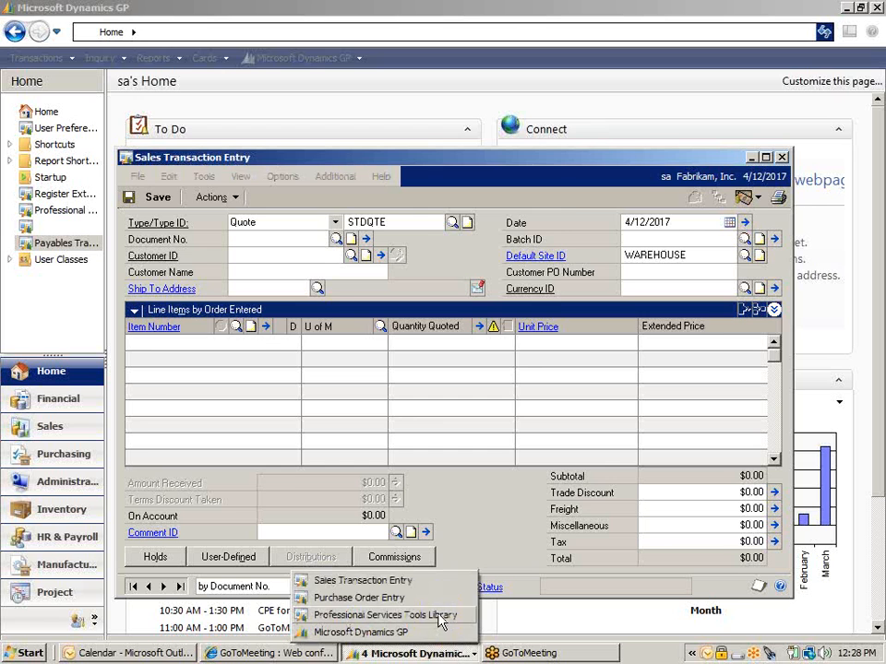
click(439, 616)
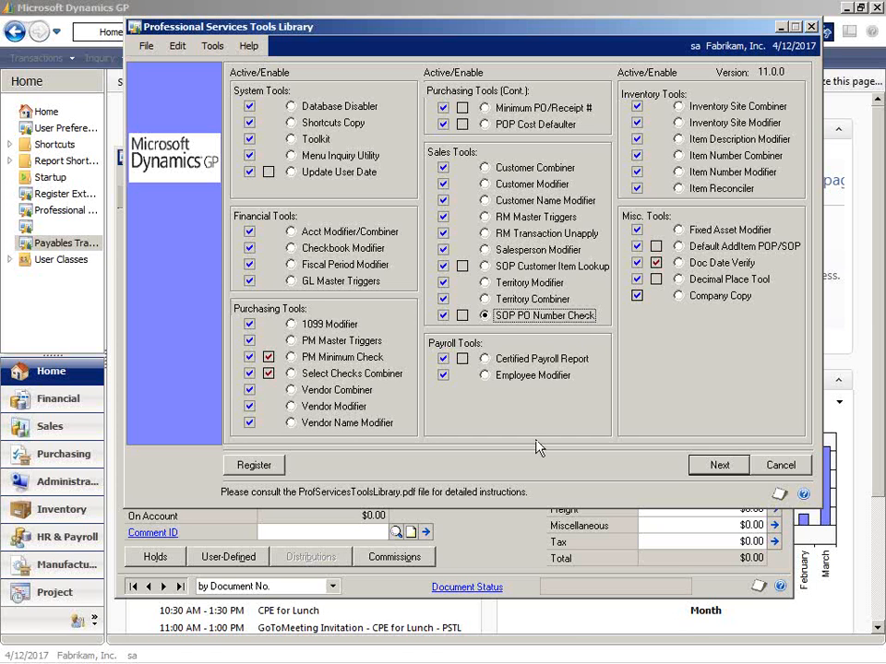
Start a sales document of type Order in Sales Transaction Entry for the customer Aaron Fitz Electrical.
click(469, 533)
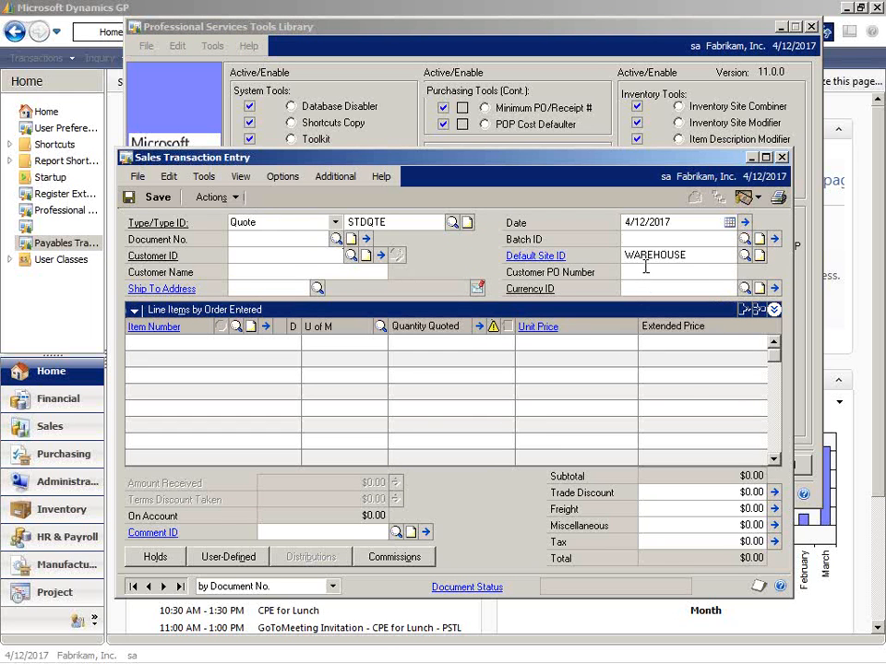
click(335, 223)
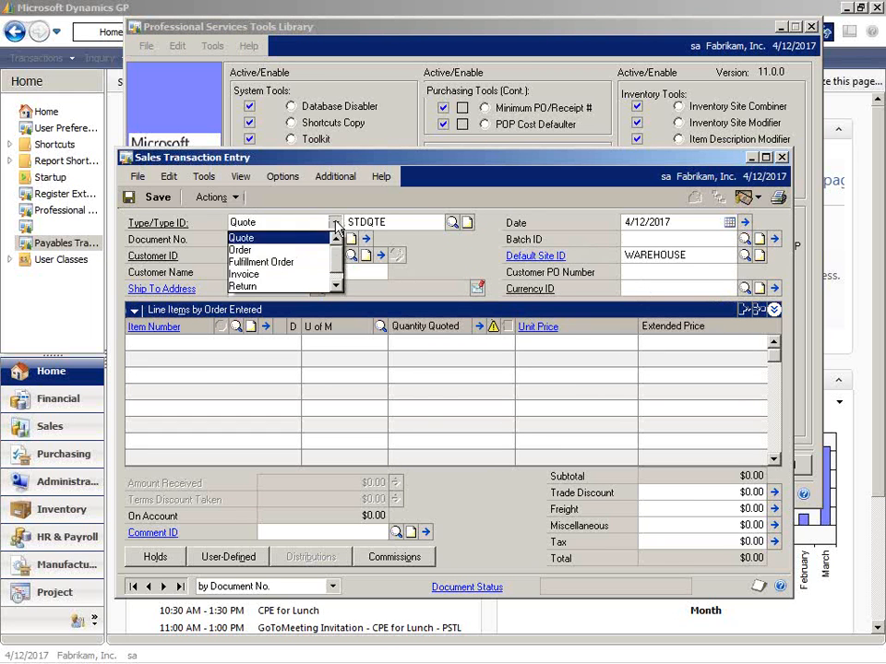
click(283, 250)
click(285, 255)
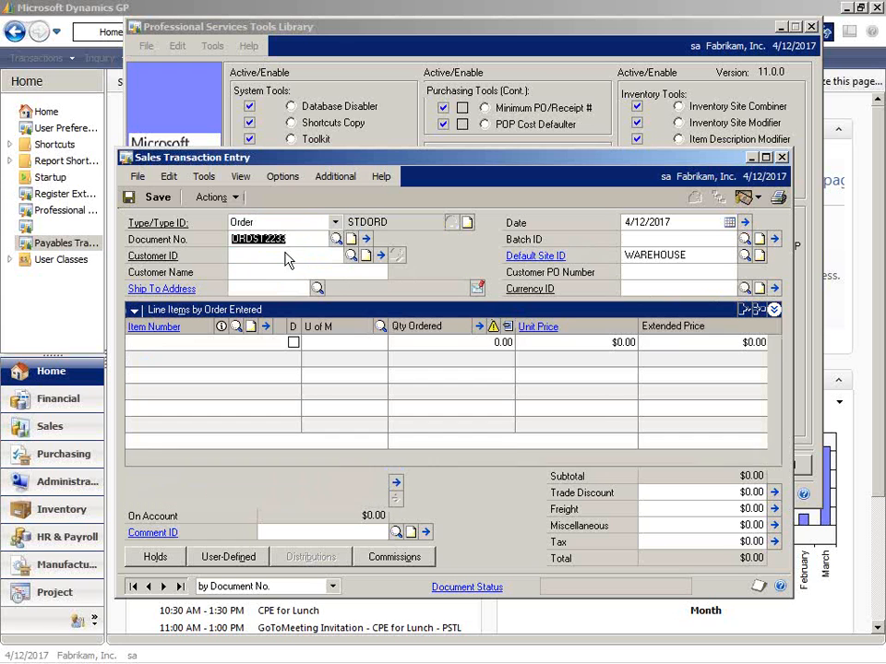
click(352, 256)
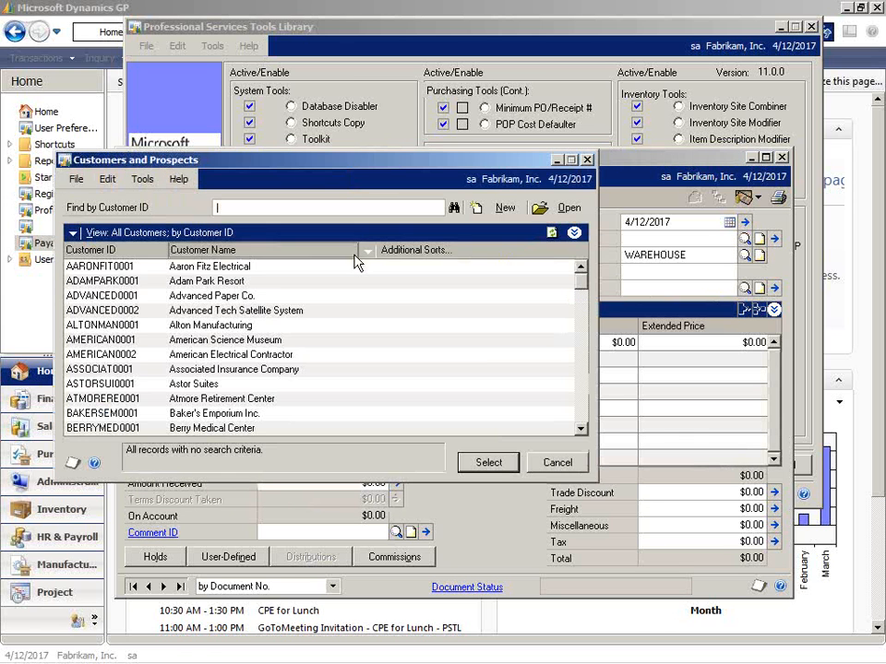
double_click(272, 268)
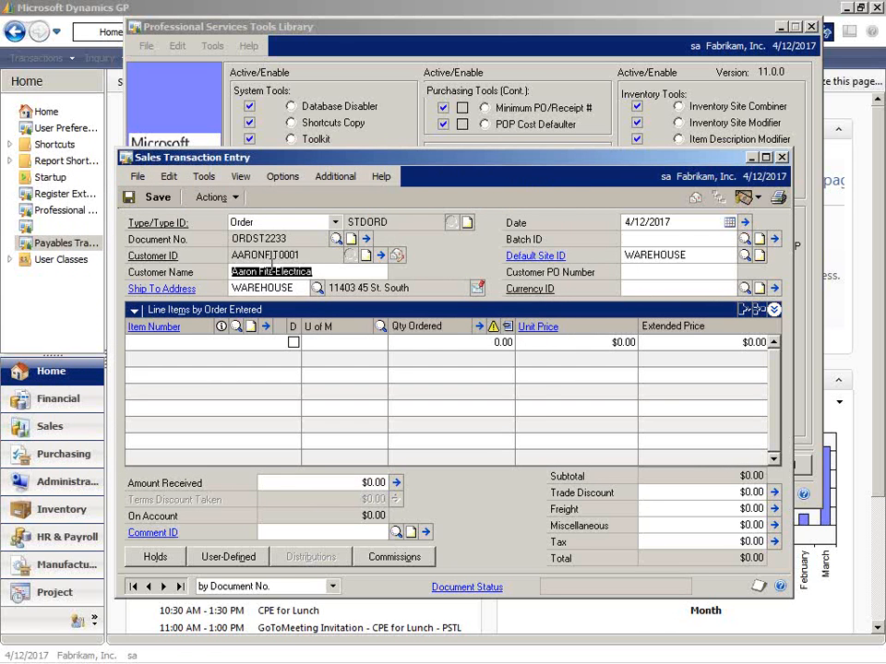
Enter 8000 as the Customer PO Number of the Aaron Fitz Electrical order.
key(Tab)
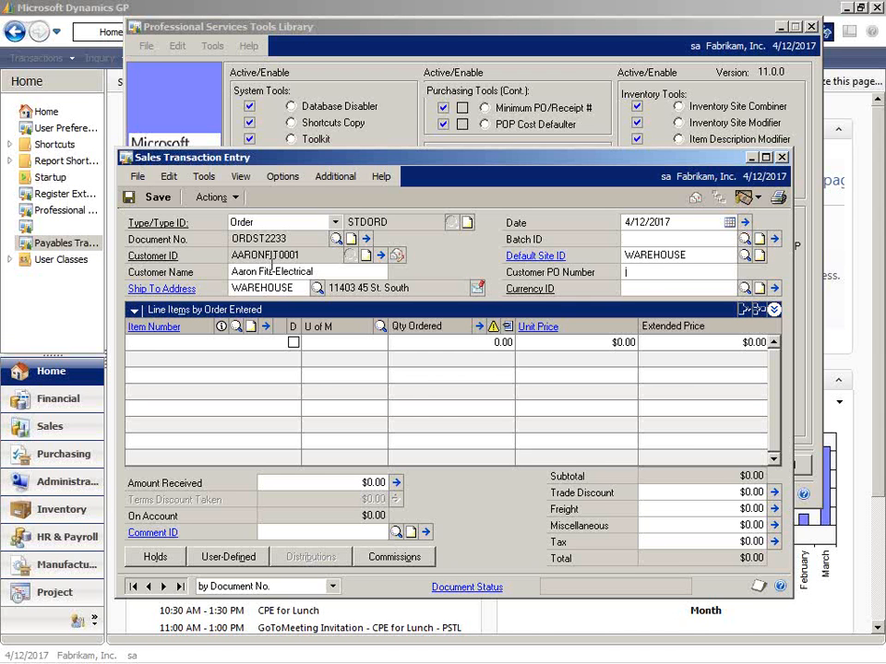
text(8000)
key(Tab)
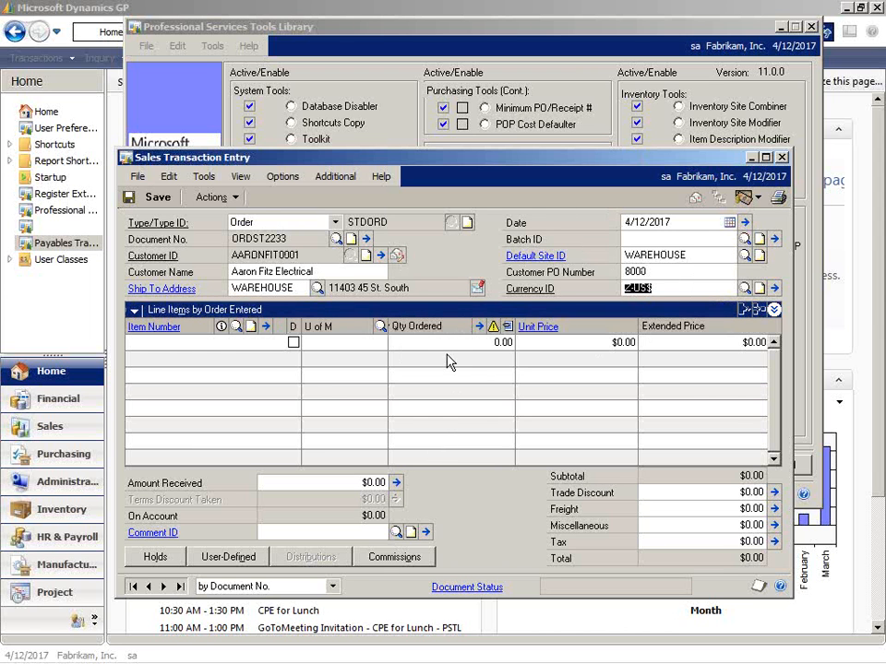
click(651, 272)
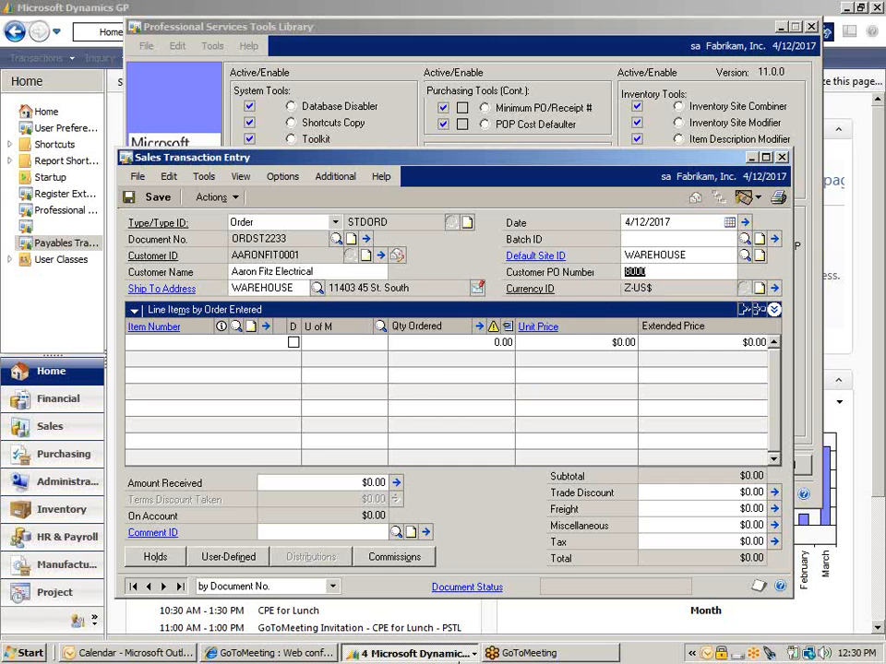
Enable SOP PO Number Check in the Professional Services Tools Library, revisiting the sales order before returning to the library.
click(434, 660)
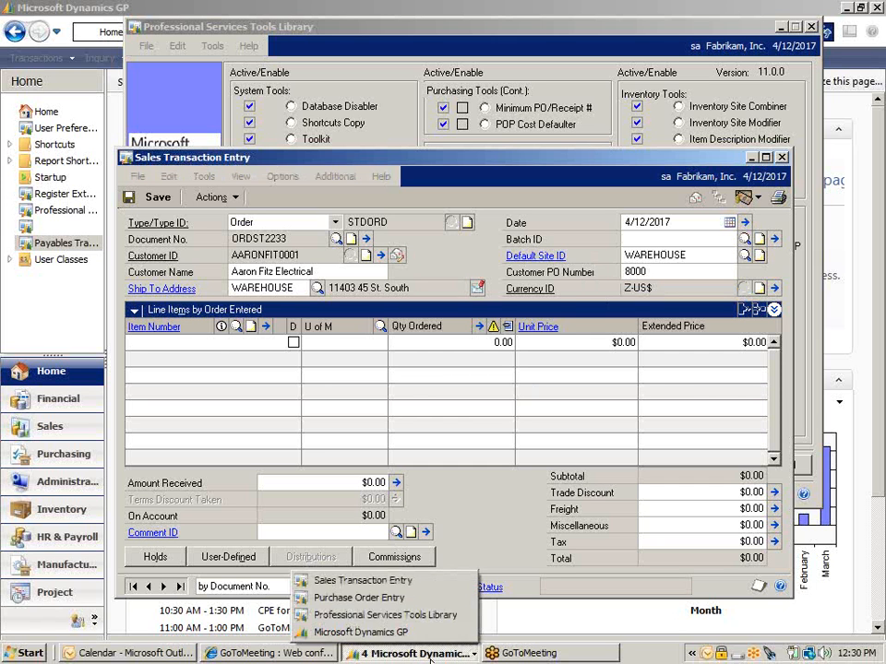
click(396, 615)
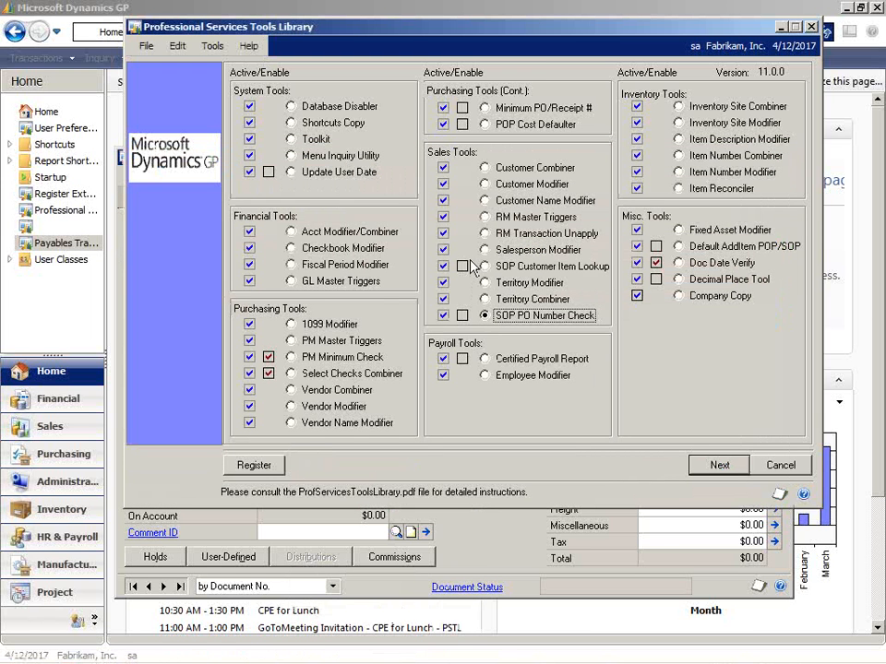
click(462, 315)
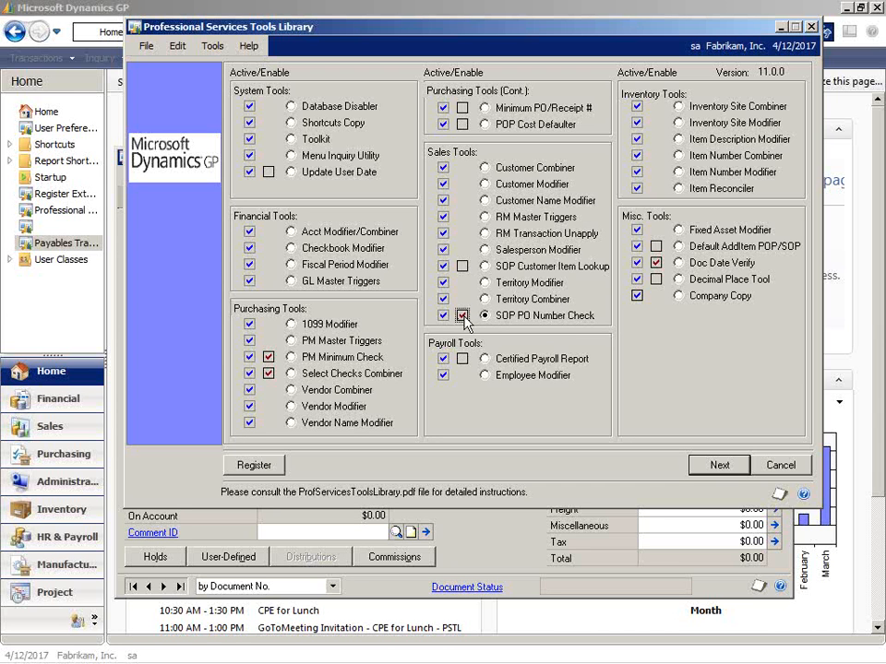
click(503, 569)
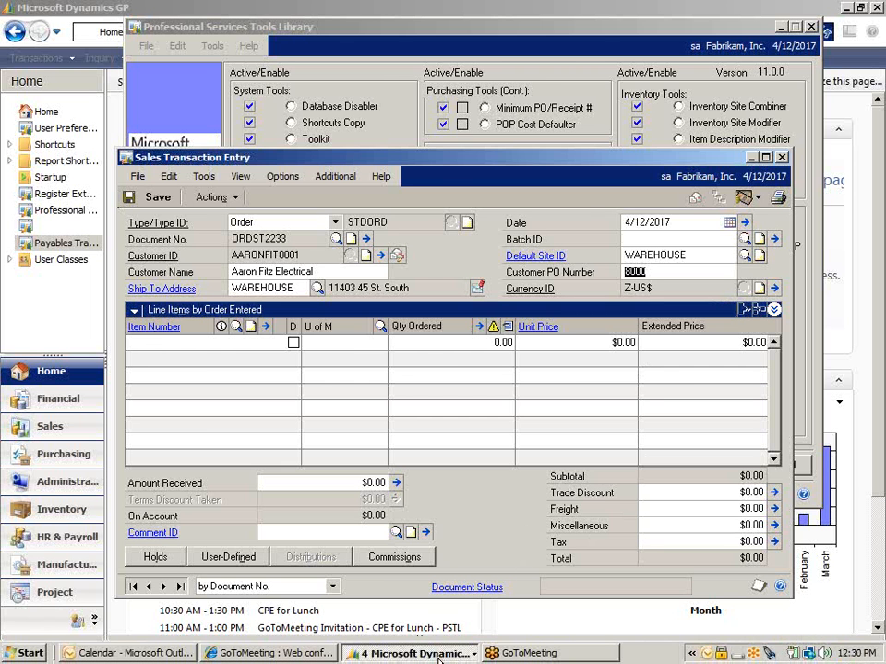
click(438, 655)
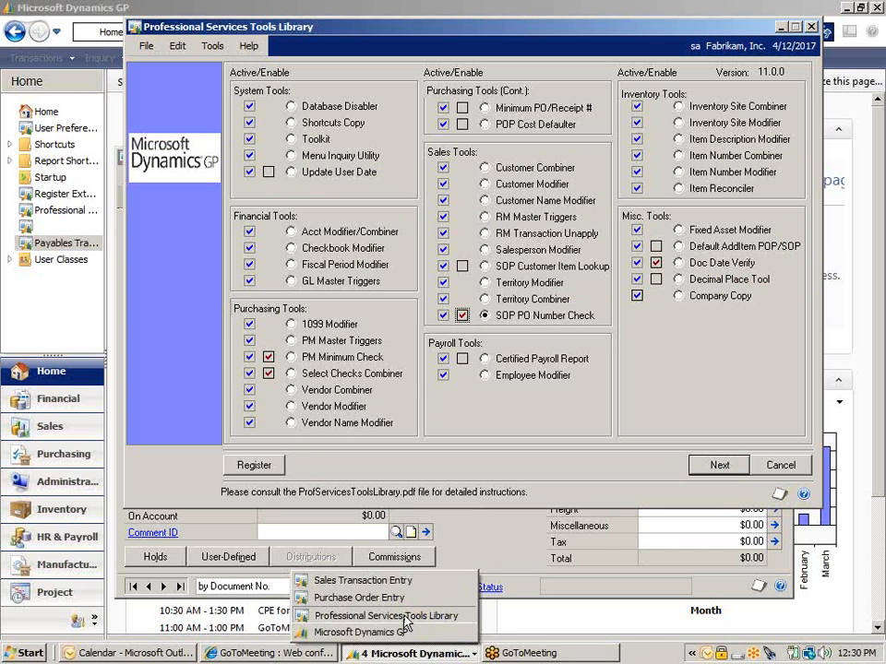
click(403, 624)
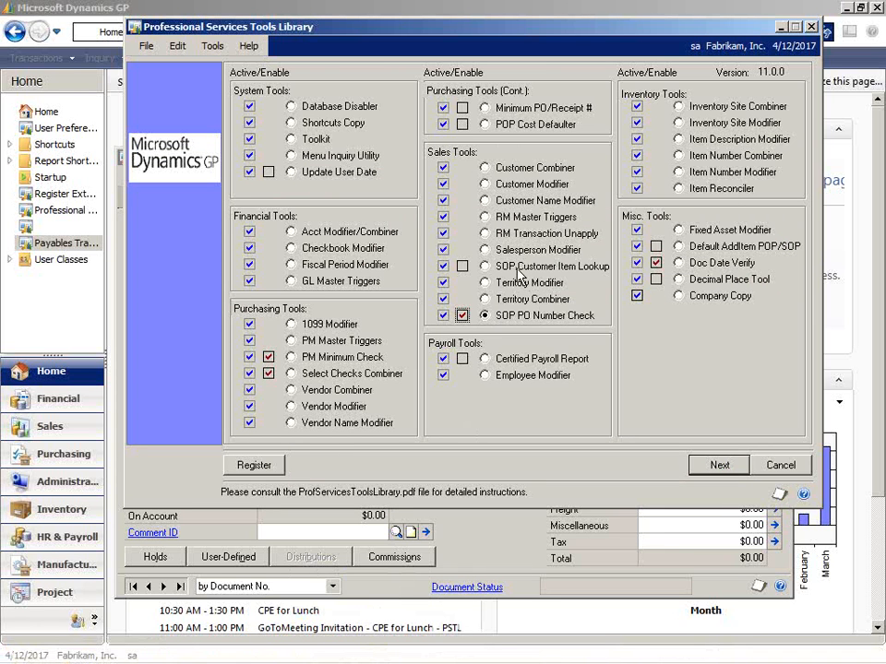
Select the SOP Customer Item Lookup tool and view the item lookup from the sales order's first line, moving its window clear of the order.
click(519, 269)
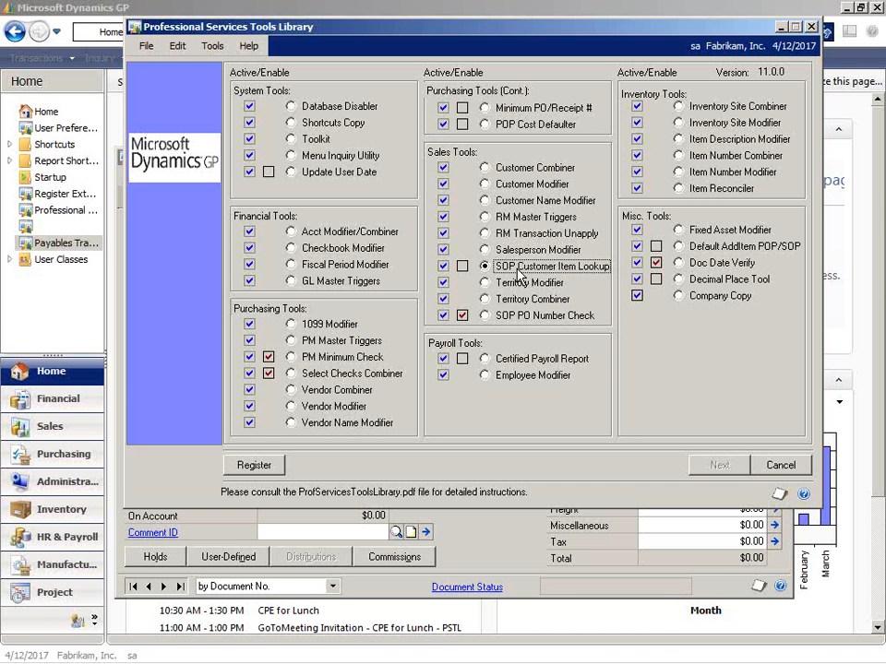
click(485, 567)
click(184, 344)
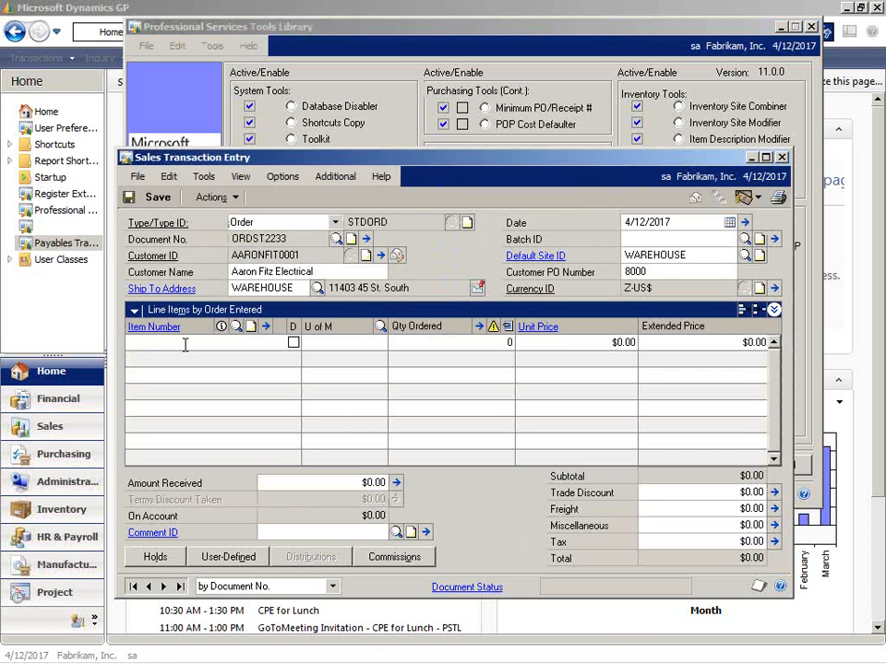
click(236, 326)
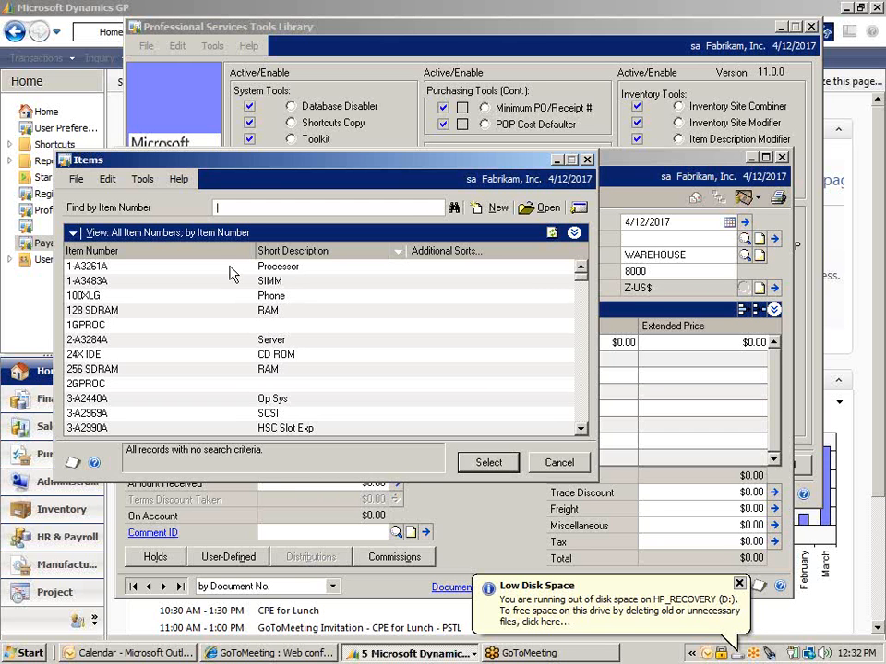
drag(280, 157, 546, 305)
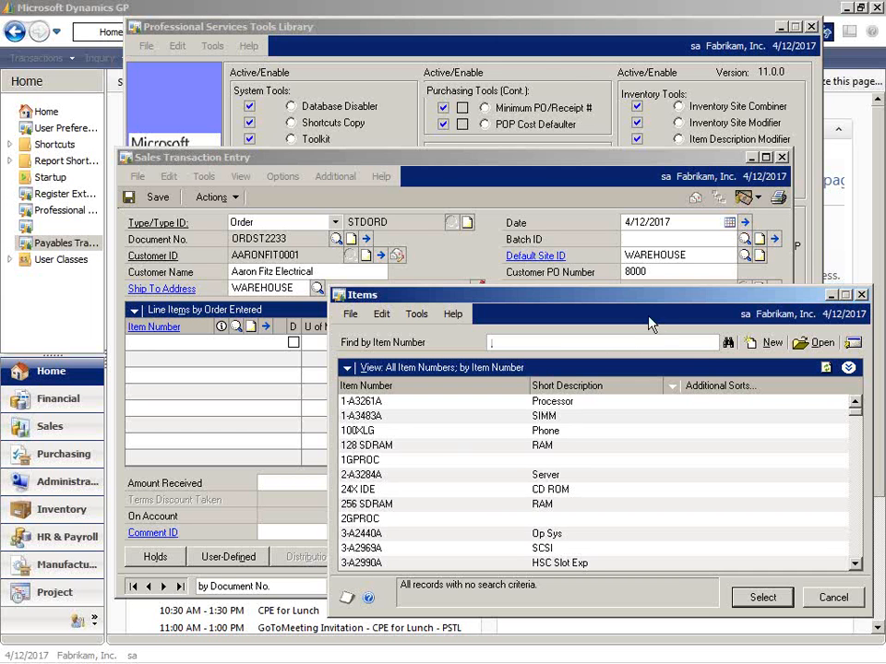
Enable SOP Customer Item Lookup, then recheck the item lookup from the sales order and close it.
click(625, 59)
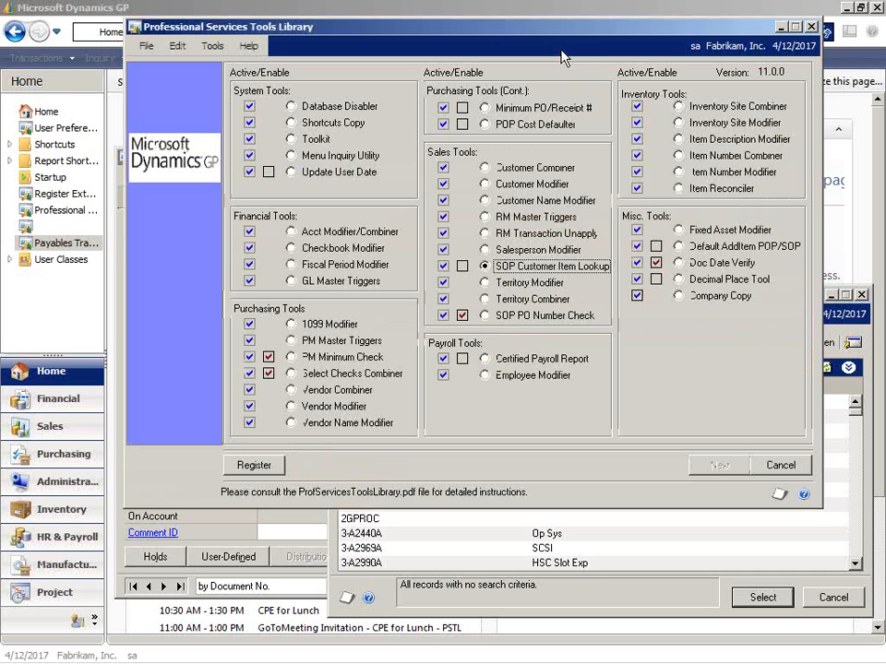
click(462, 266)
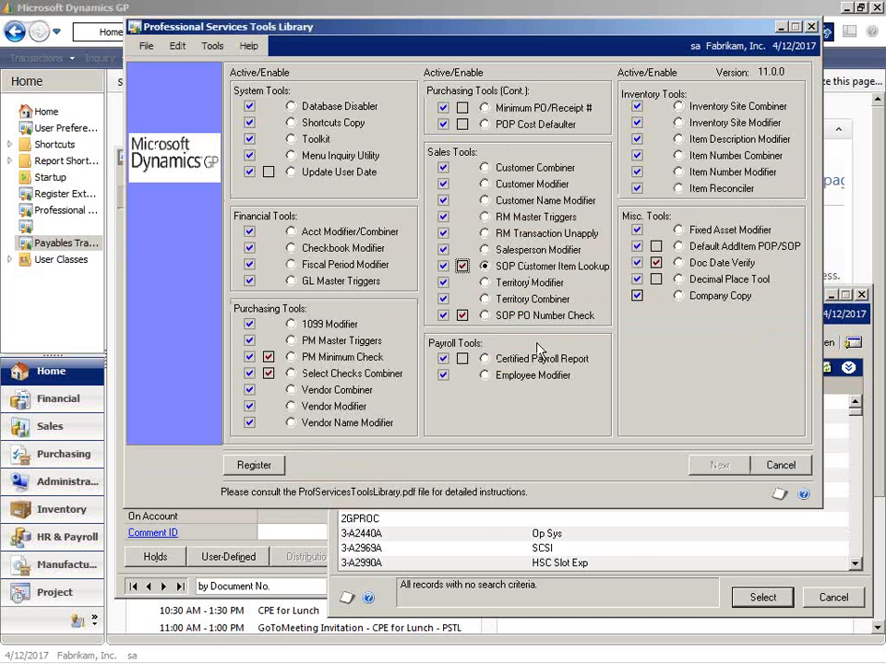
click(274, 535)
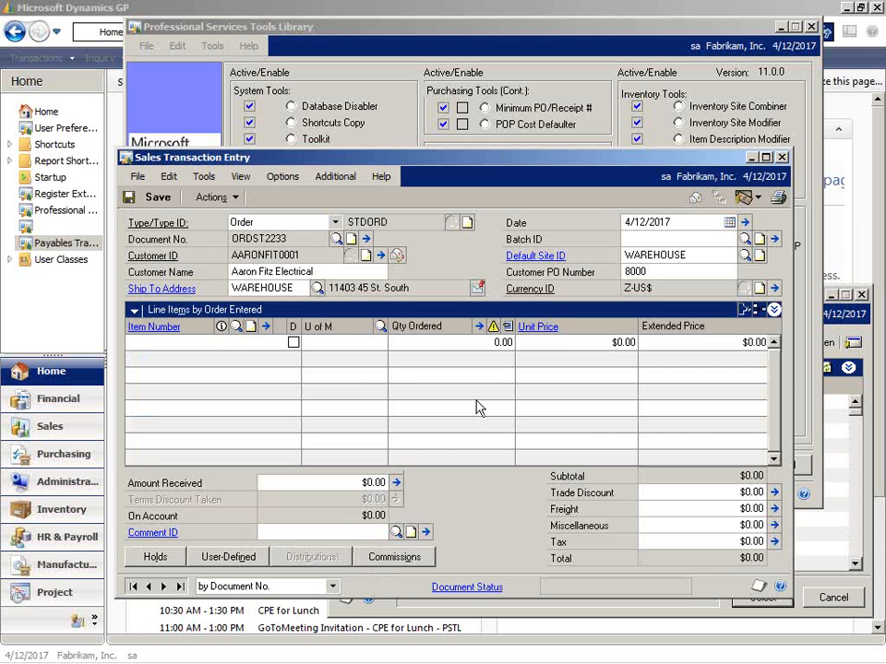
click(236, 327)
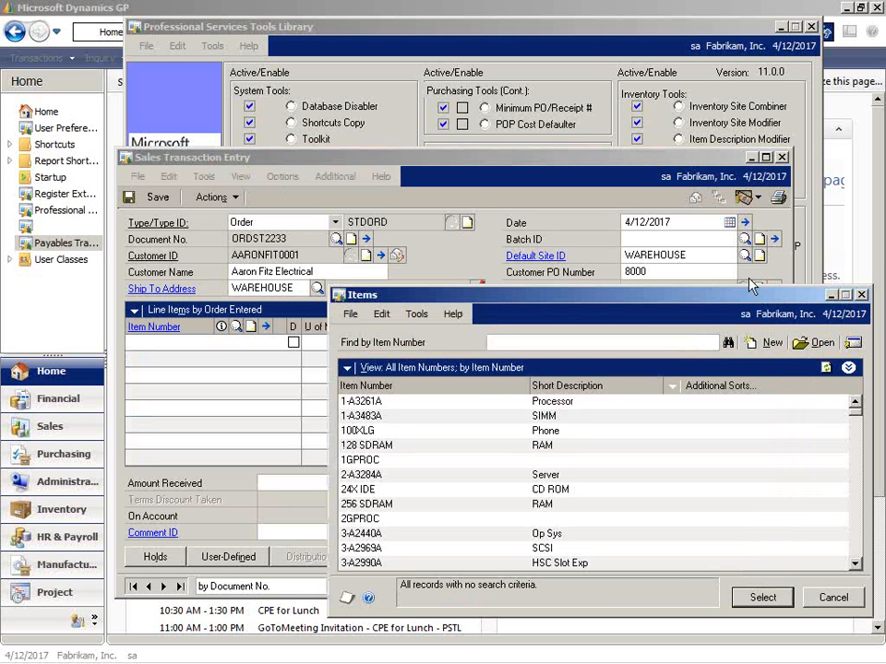
click(860, 295)
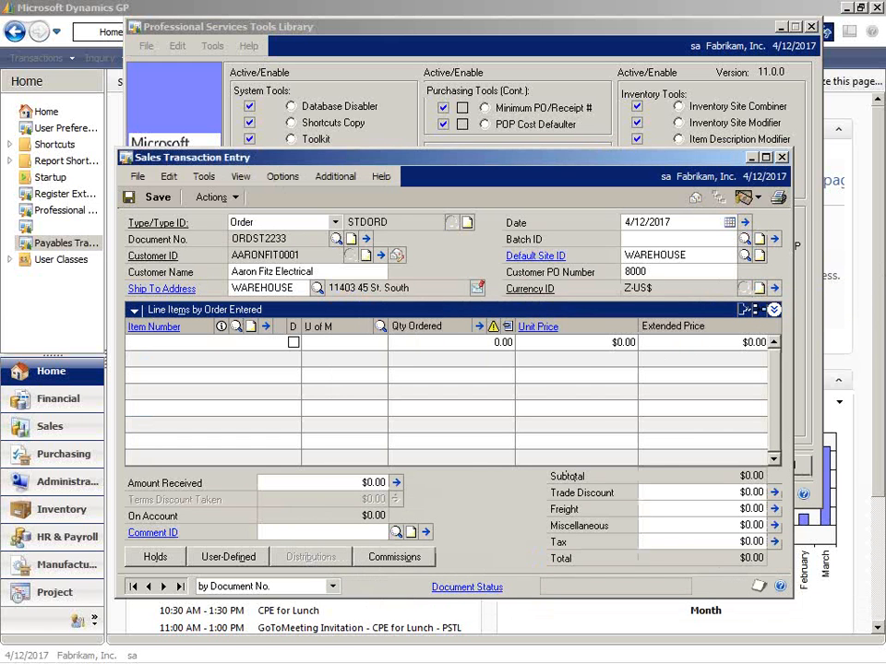
Return to the Professional Services Tools Library and enable and select the Certified Payroll Report tool.
click(452, 655)
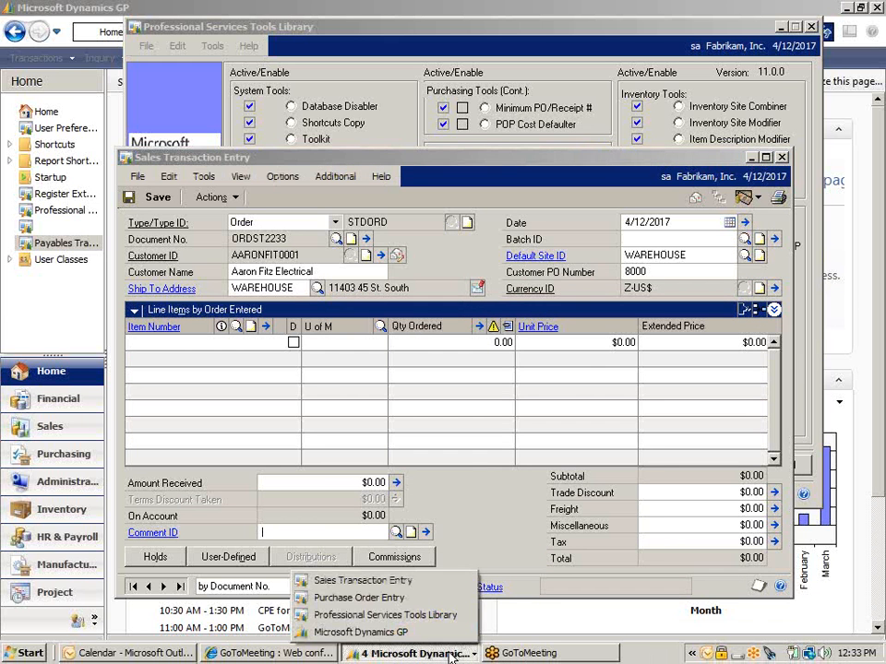
click(423, 617)
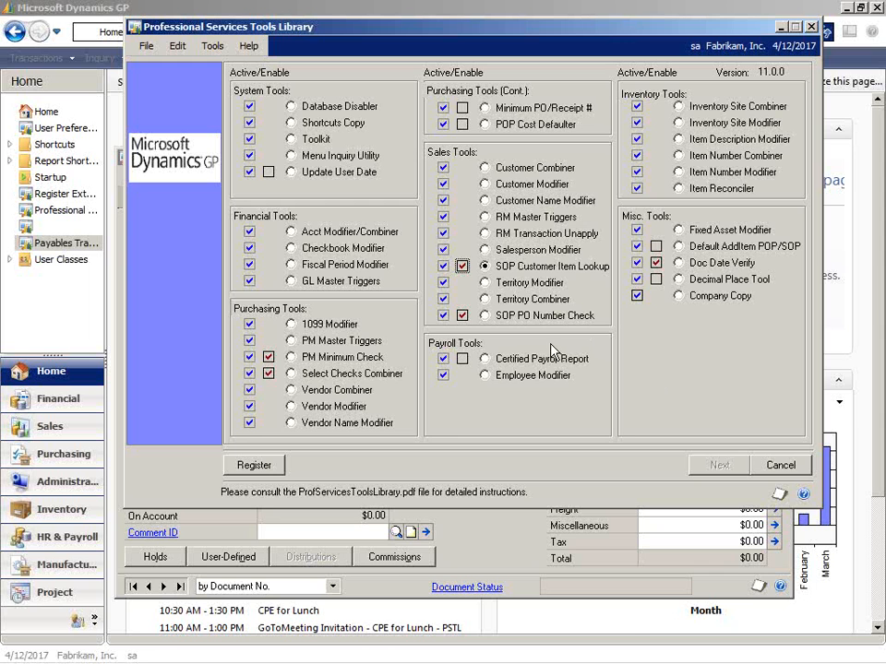
click(463, 359)
click(485, 360)
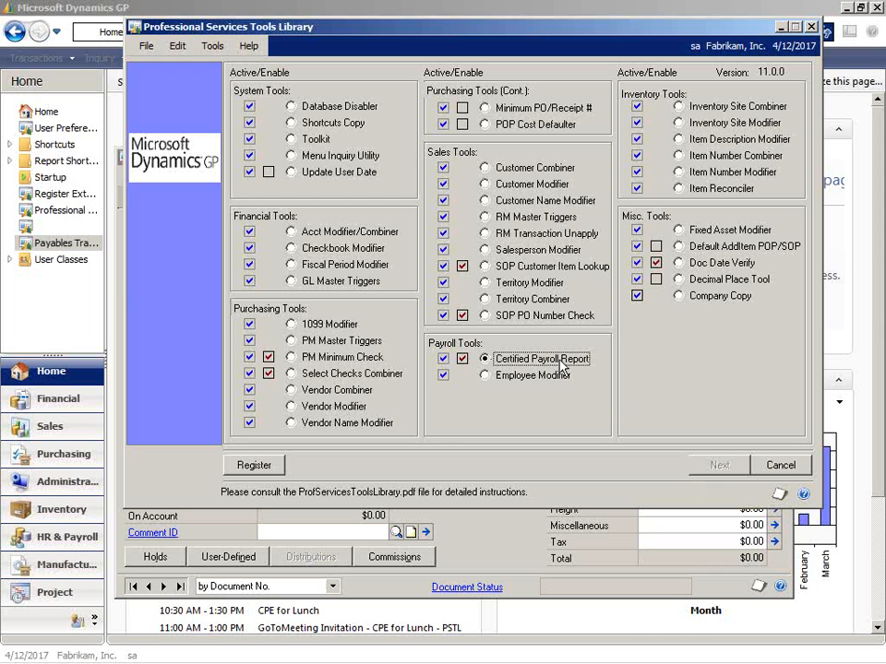
click(460, 361)
Open Payroll Transaction Entry from the main Dynamics GP window and load the BONUS batch.
click(253, 8)
click(38, 61)
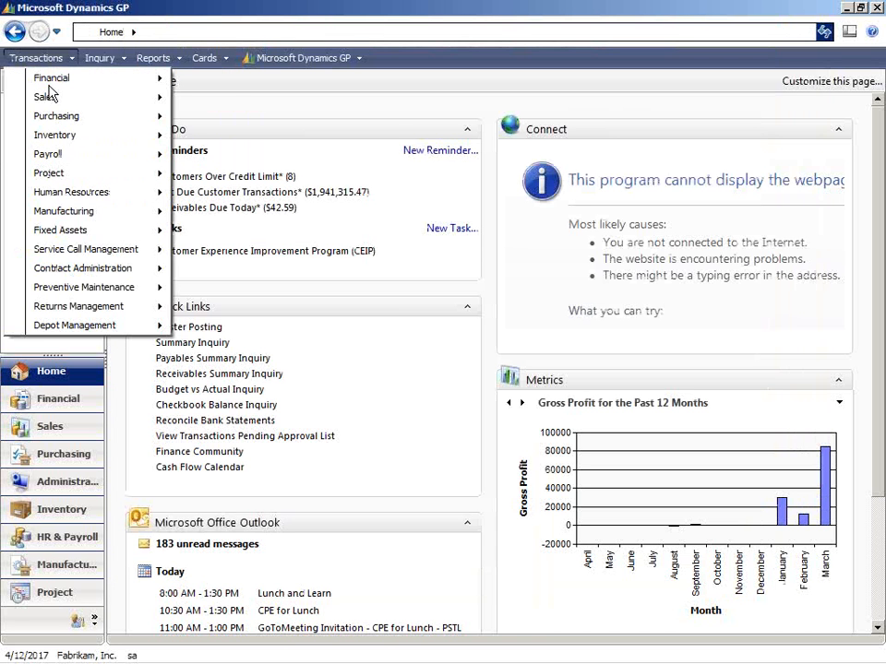
mouse_move(78, 129)
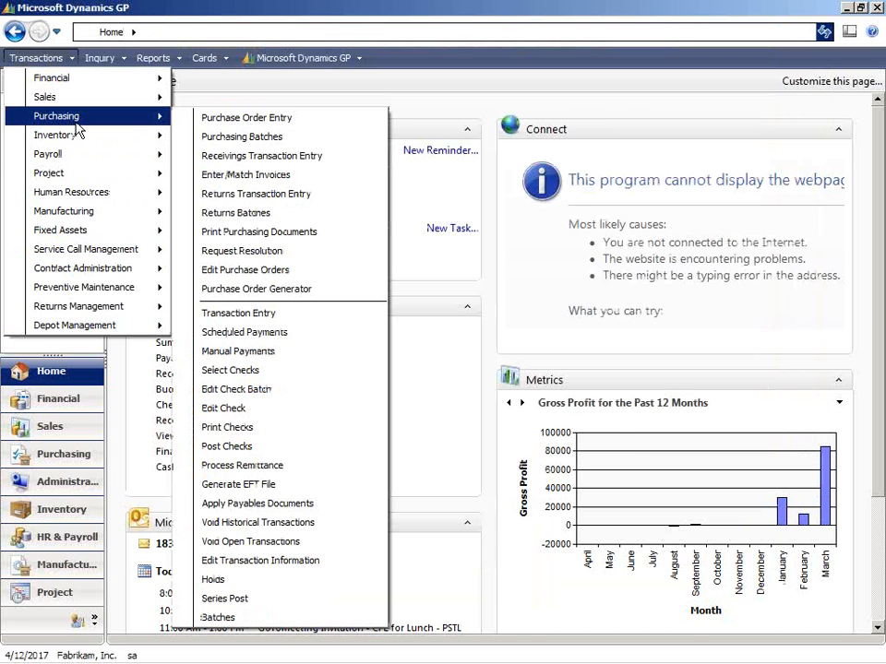
mouse_move(166, 155)
click(218, 155)
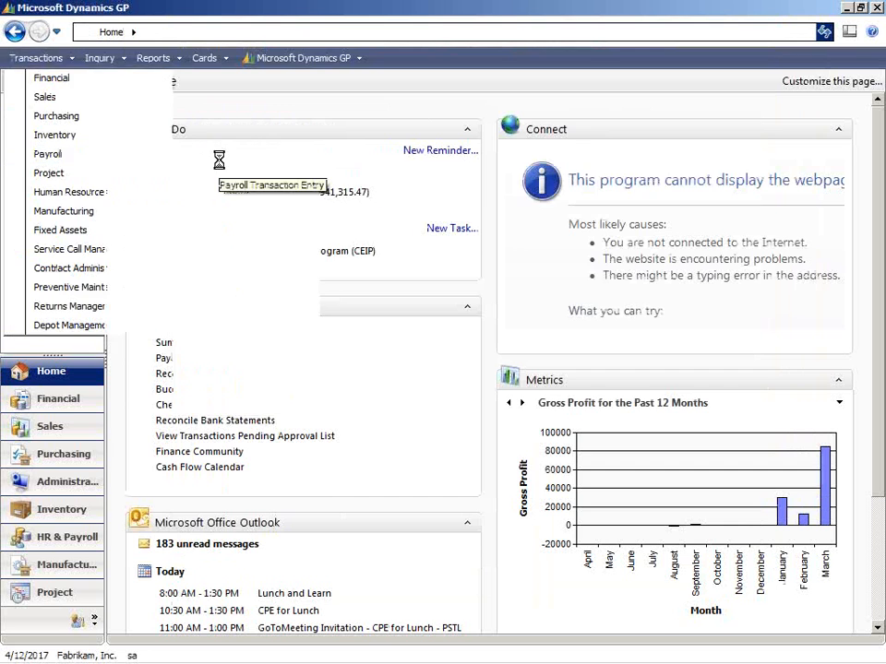
click(297, 380)
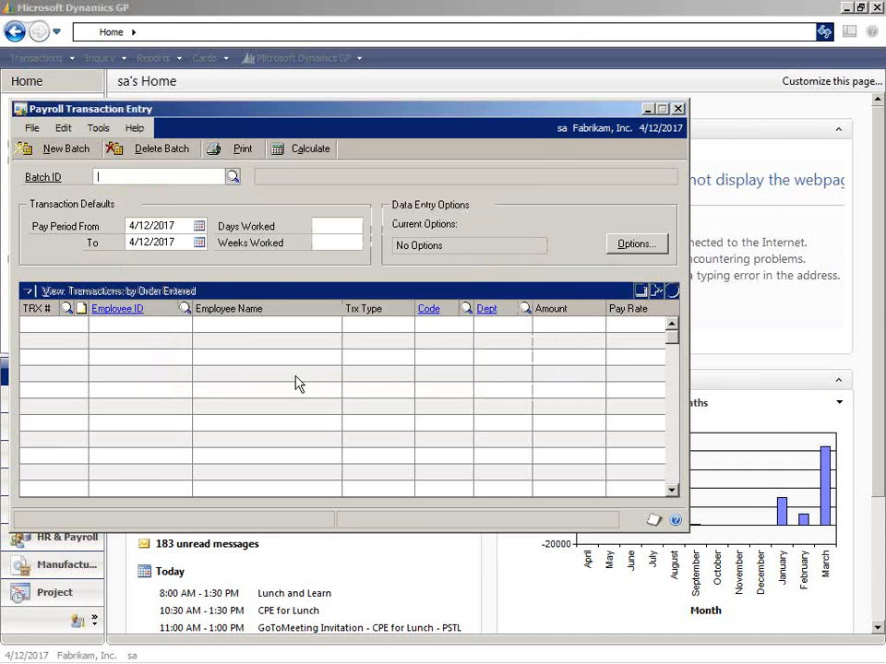
click(232, 178)
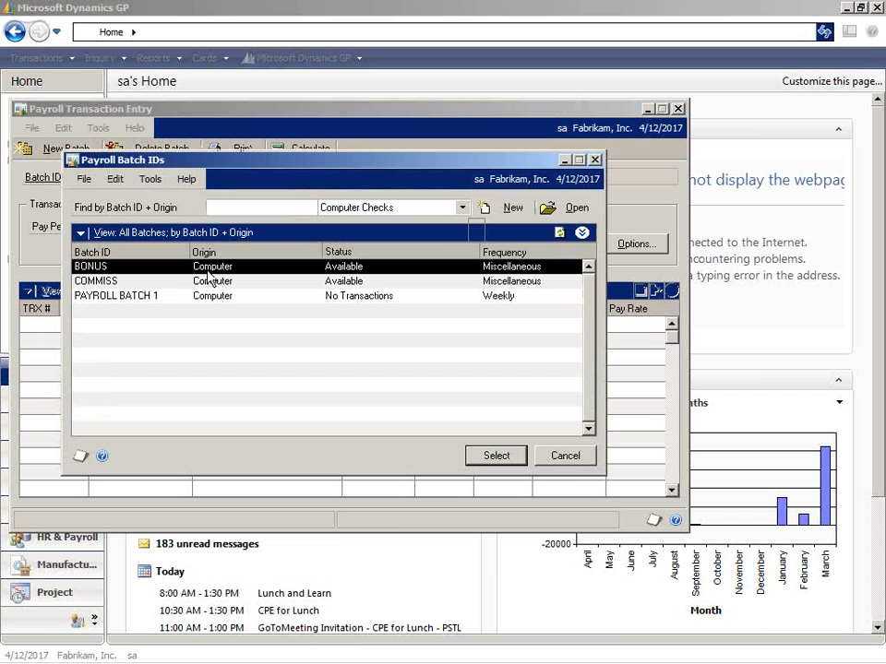
click(497, 454)
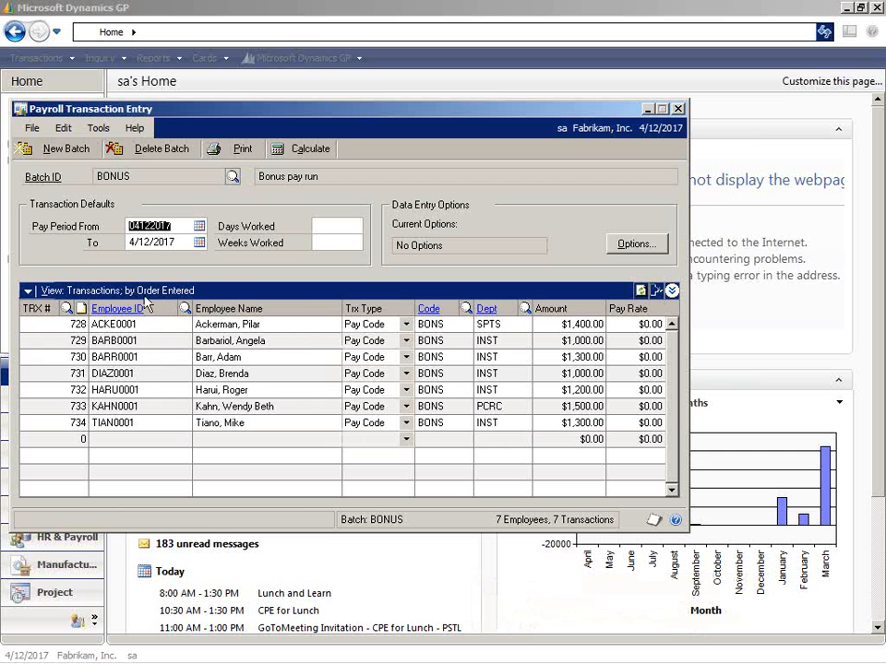
Expand the details of the first employee's transaction in the BONUS batch and close Payroll Transaction Entry.
click(118, 323)
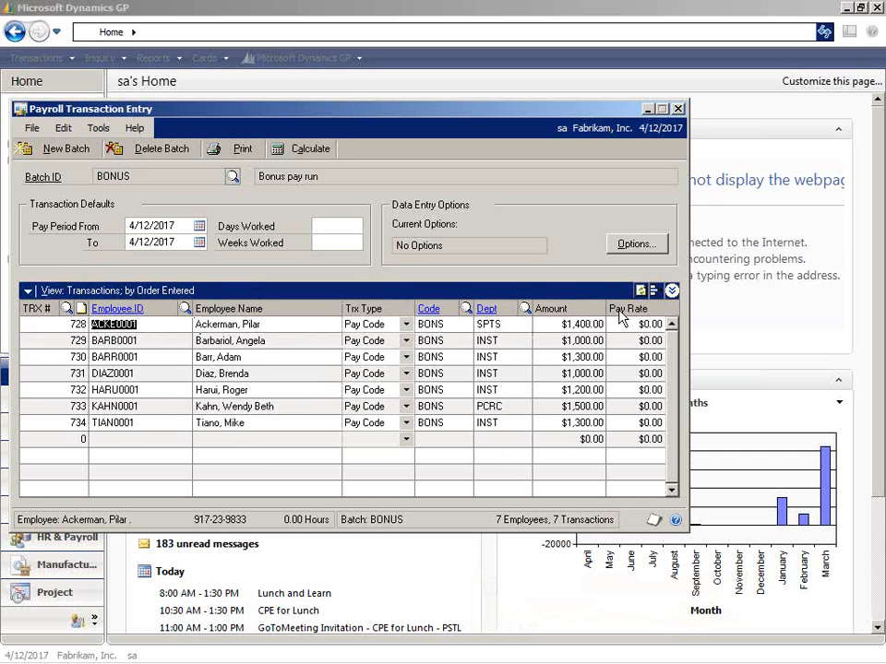
click(671, 290)
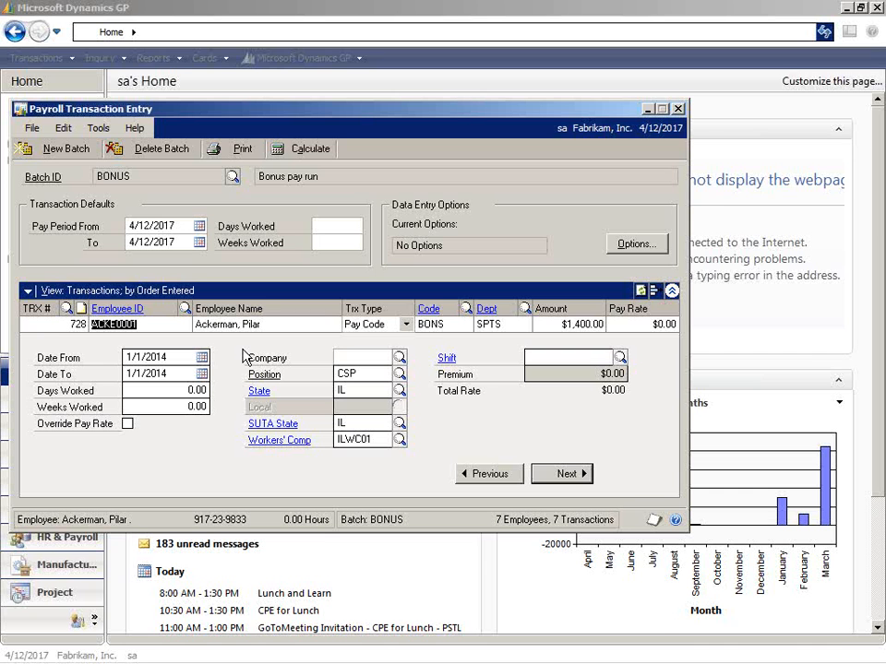
click(680, 109)
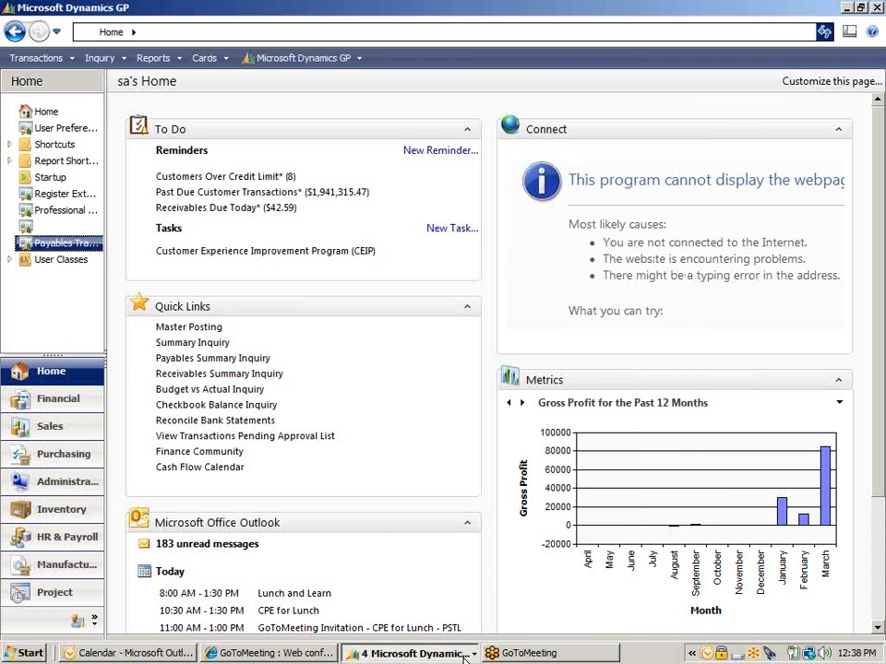
Return to the Professional Services Tools Library and open the Employee Modifier tool.
click(466, 657)
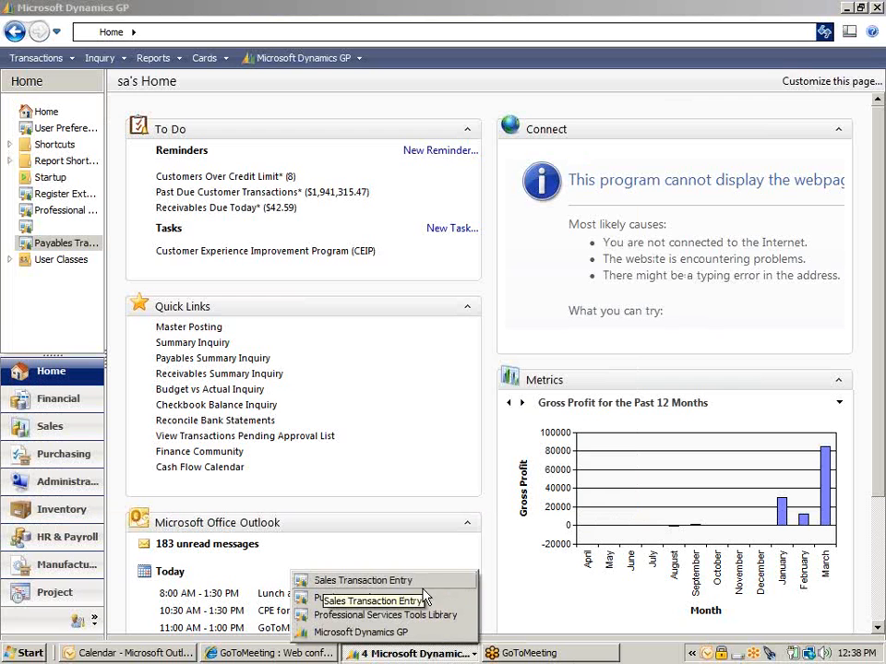
click(413, 616)
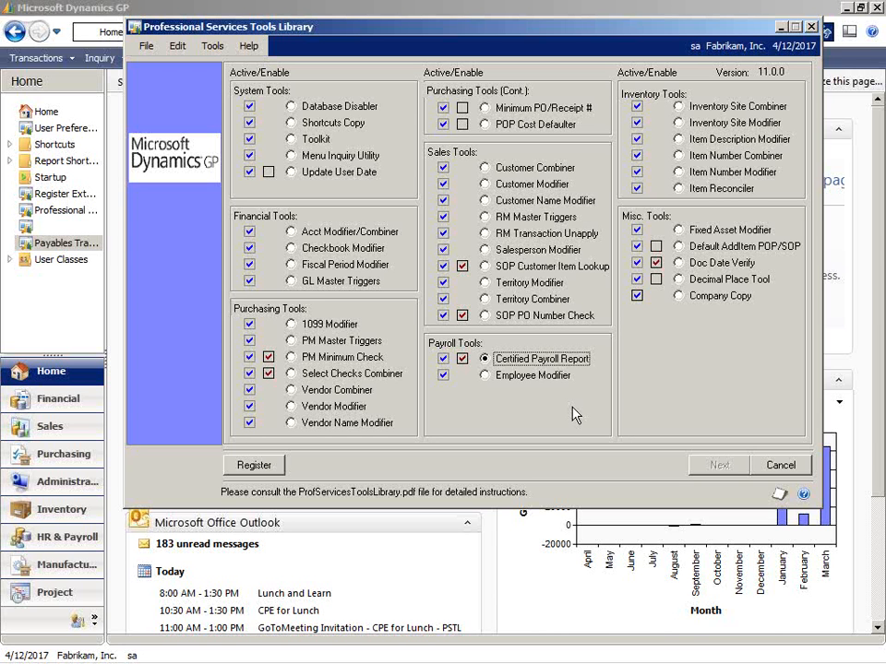
click(507, 379)
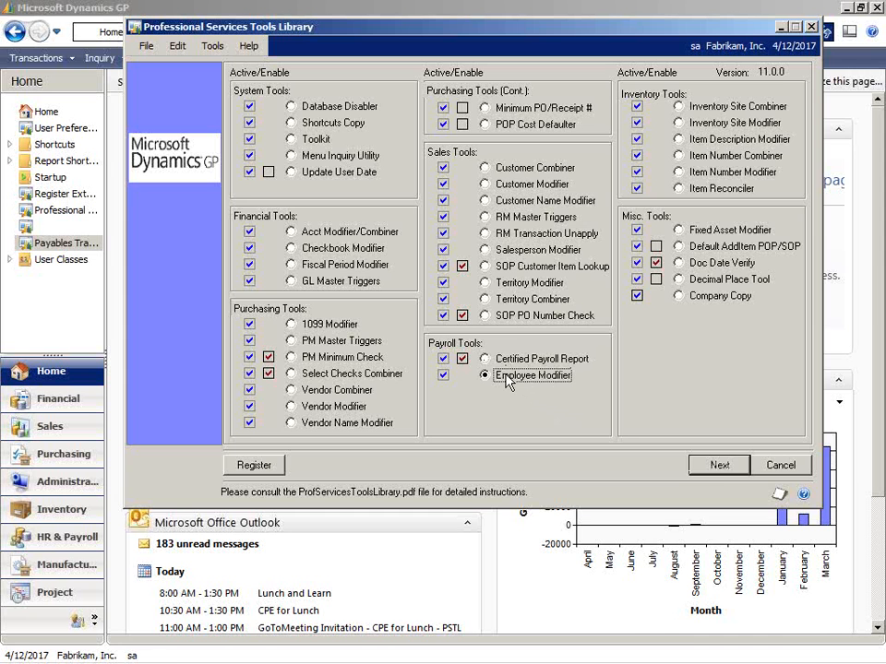
click(725, 475)
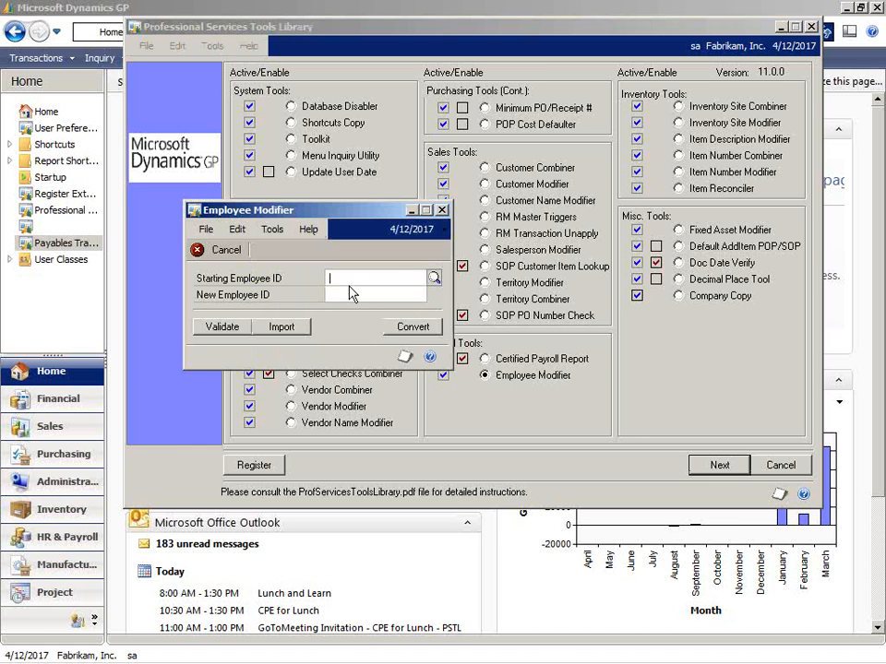
Choose the first employee in the lookup as the starting employee and enter a new employee ID.
click(433, 277)
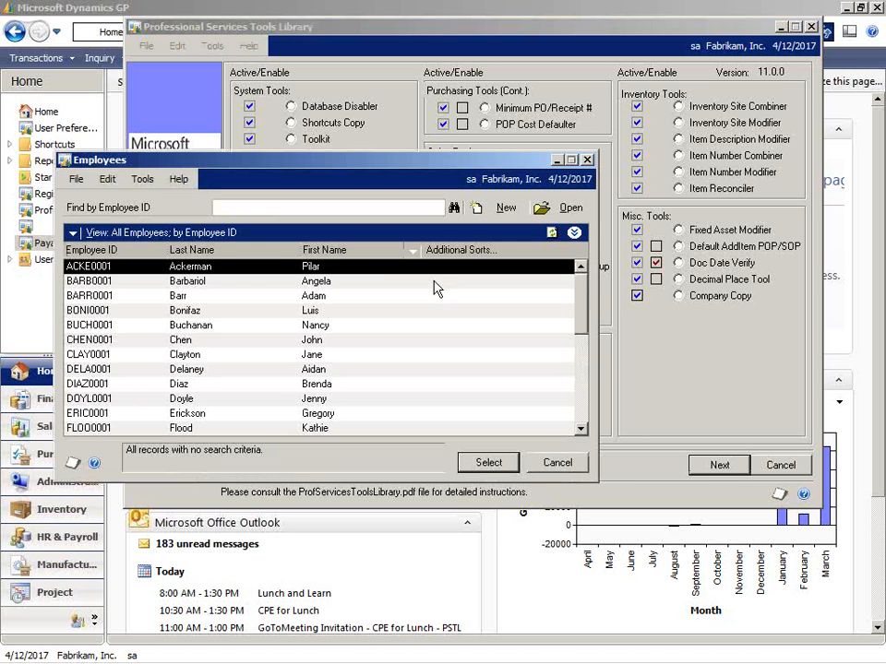
double_click(267, 274)
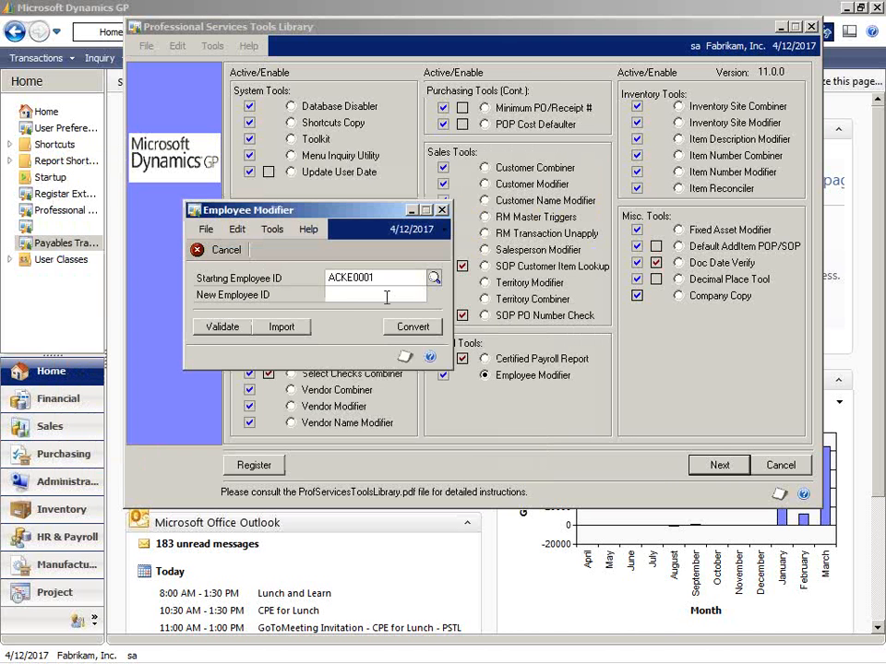
text(AXXX0001)
key(Tab)
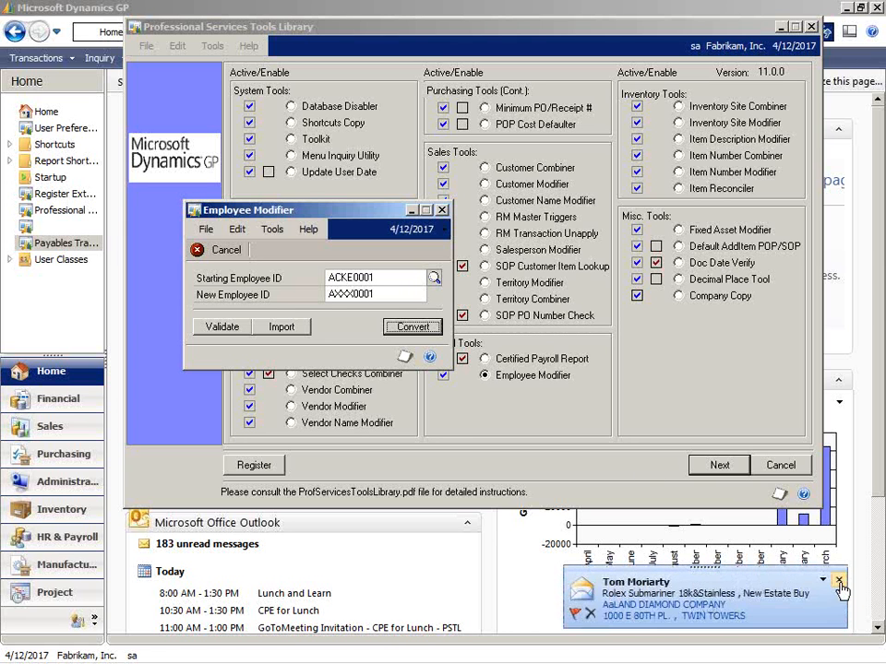
Convert the employee ID, continuing past the backup reminder, and skip printing the TA Modified Employees report.
click(838, 581)
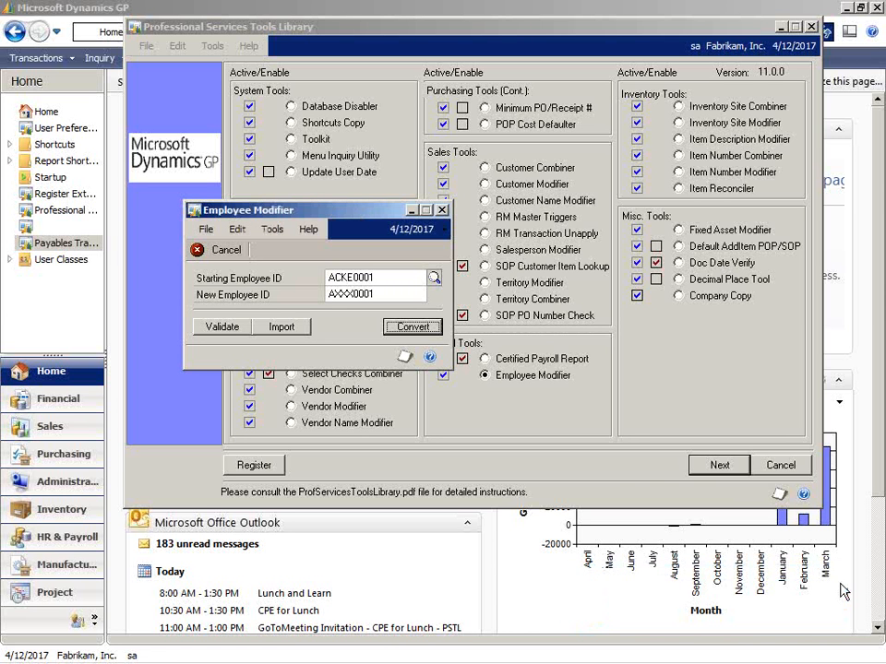
click(428, 325)
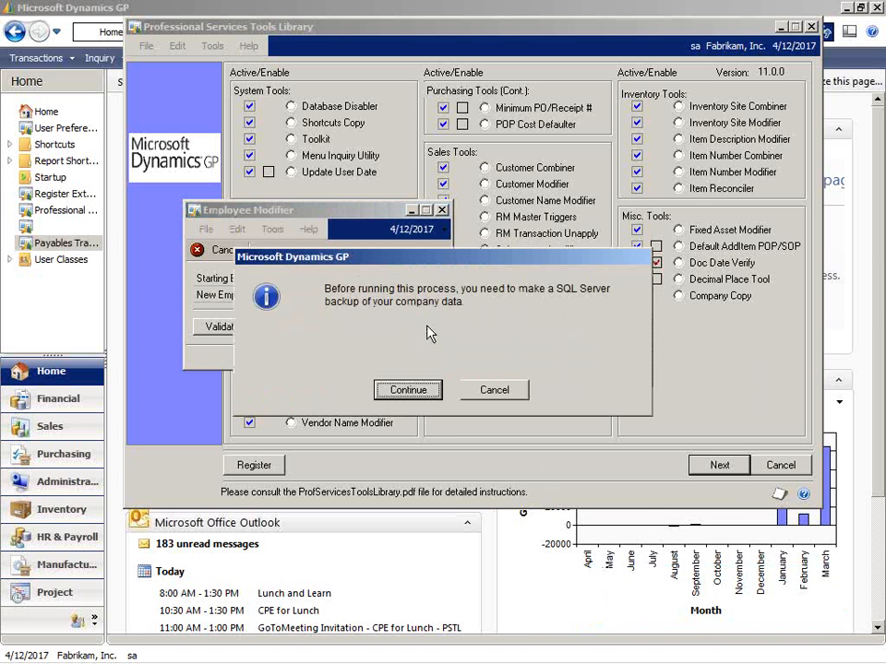
click(403, 389)
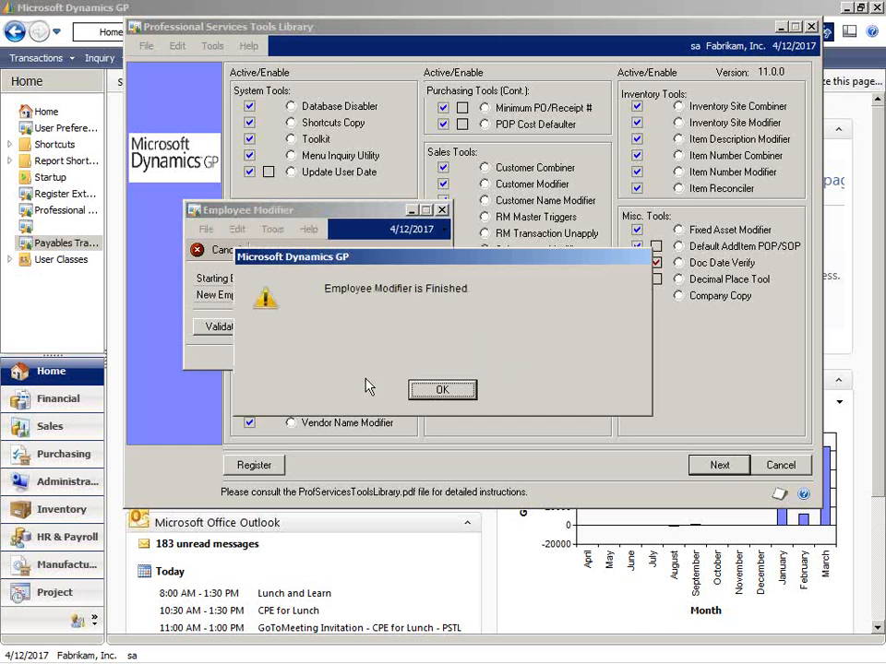
click(425, 394)
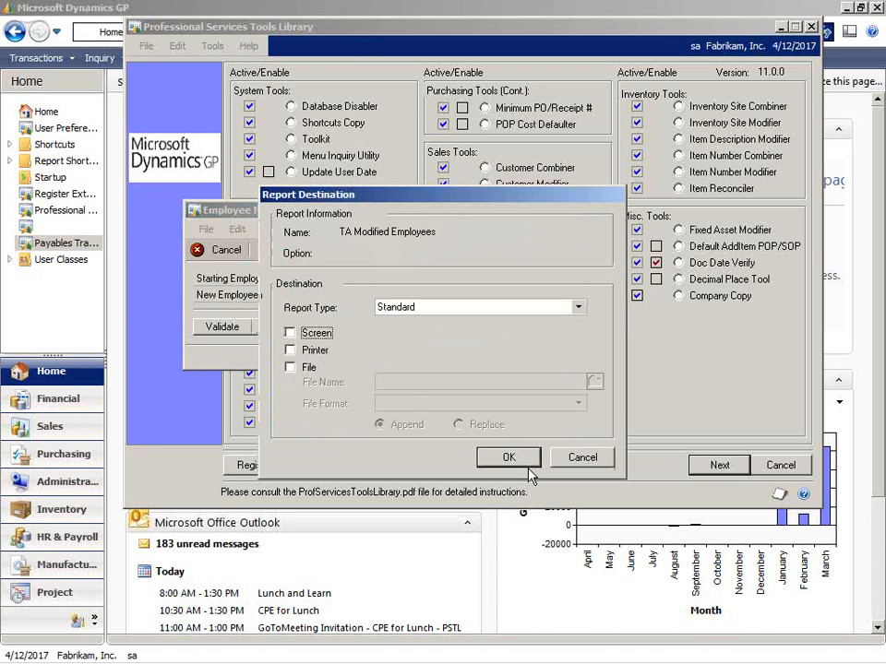
click(581, 458)
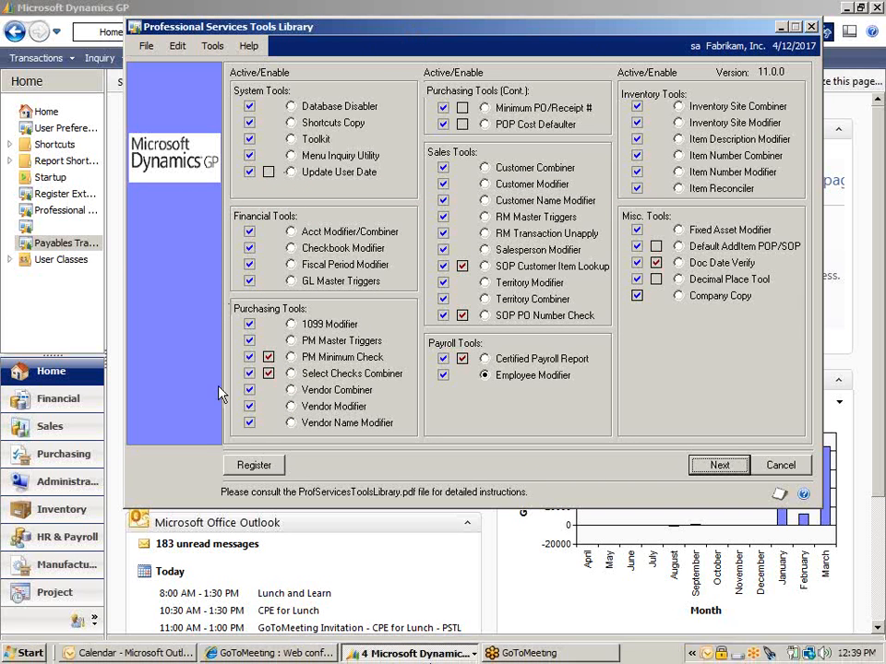
Check the modified employee ID in the Employee Maintenance lookup, then close the lookup and the card.
click(88, 8)
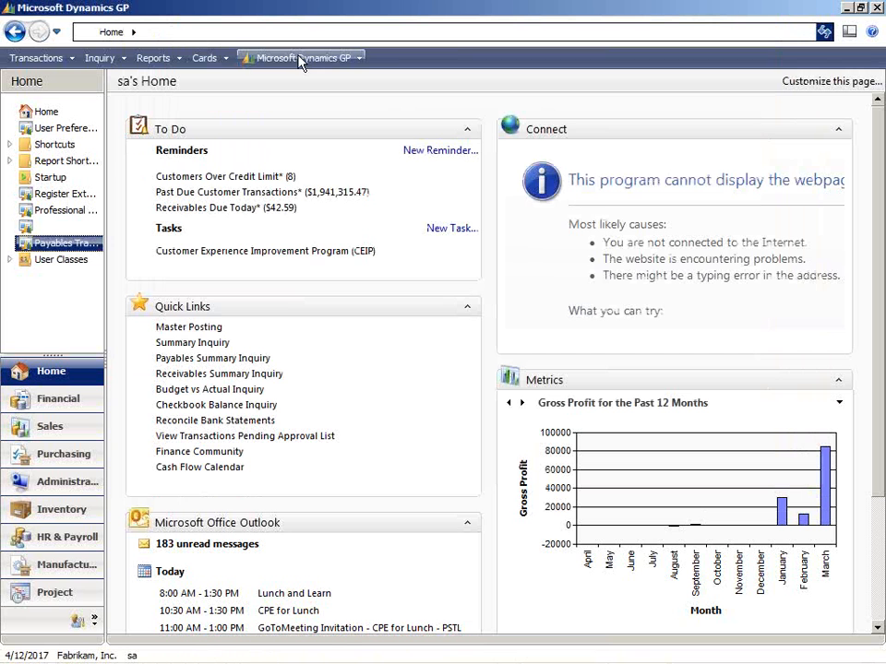
click(229, 59)
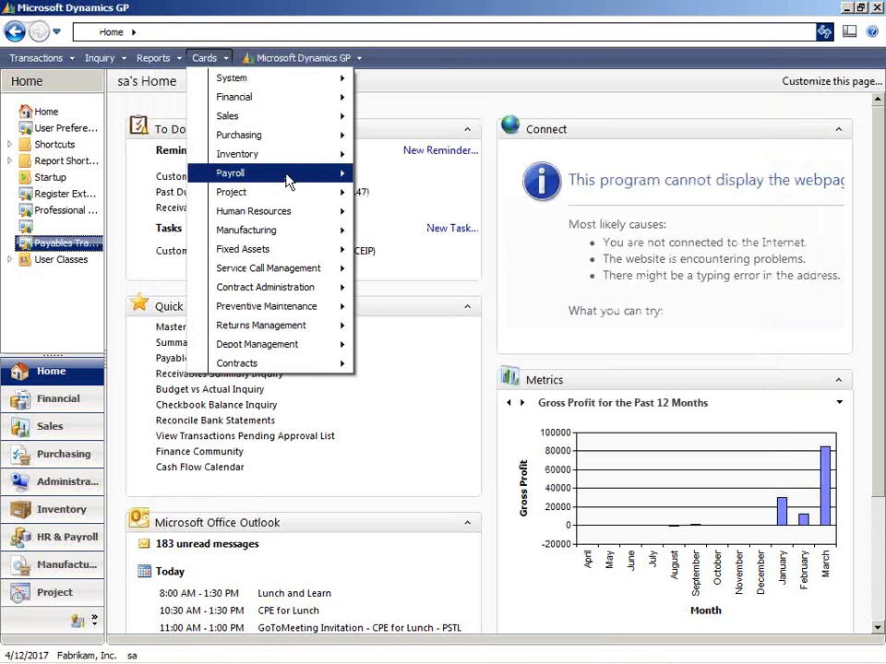
mouse_move(288, 182)
click(456, 177)
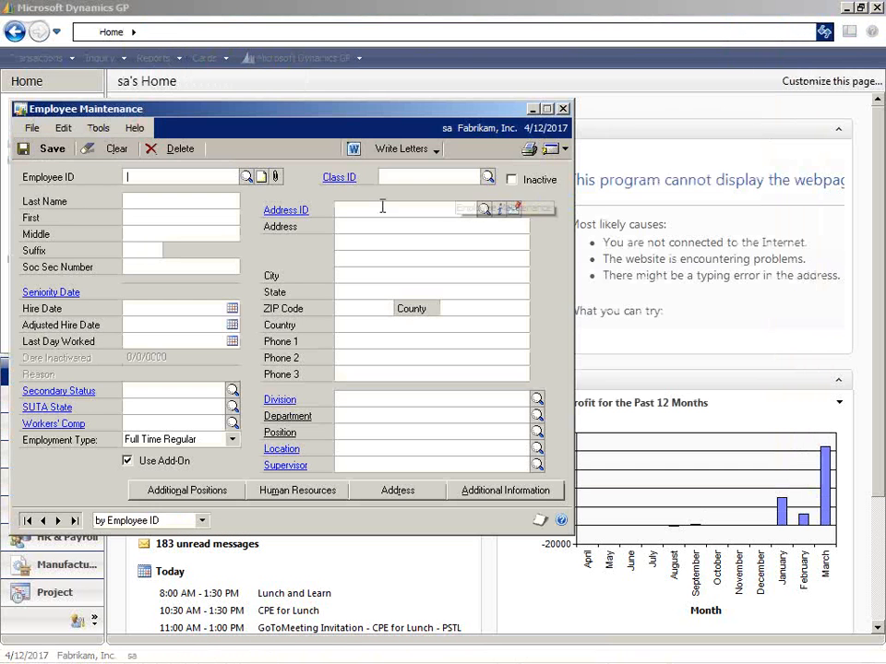
click(247, 178)
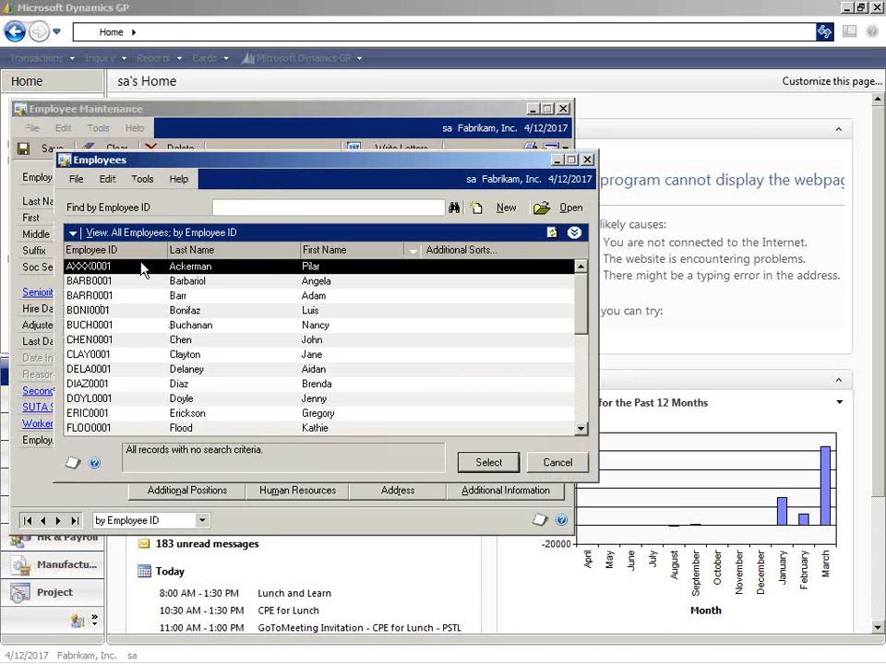
click(559, 469)
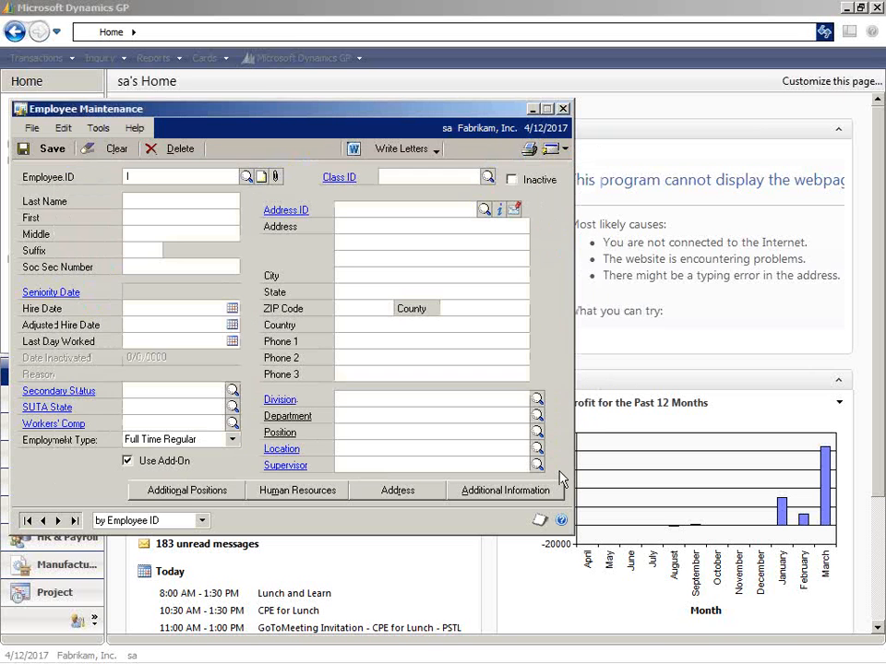
click(567, 109)
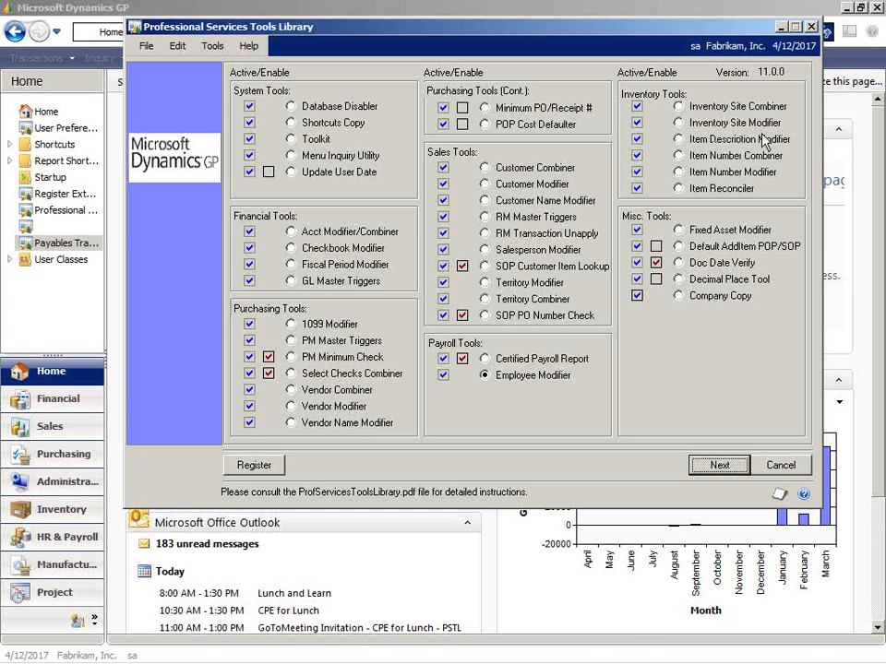
Open Item Maintenance from the main Dynamics GP window, view the first item record, and close the card.
click(248, 11)
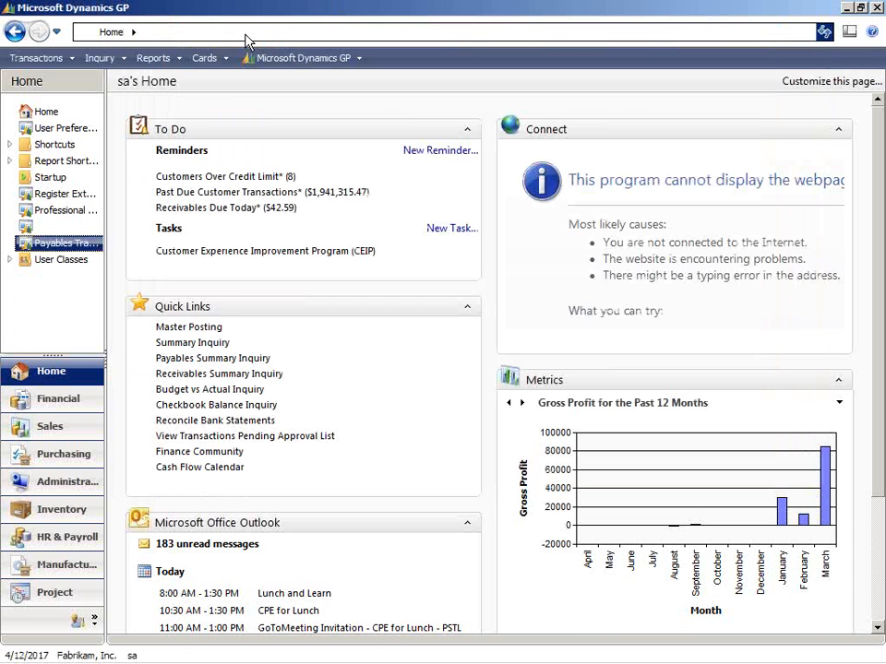
click(205, 58)
mouse_move(311, 157)
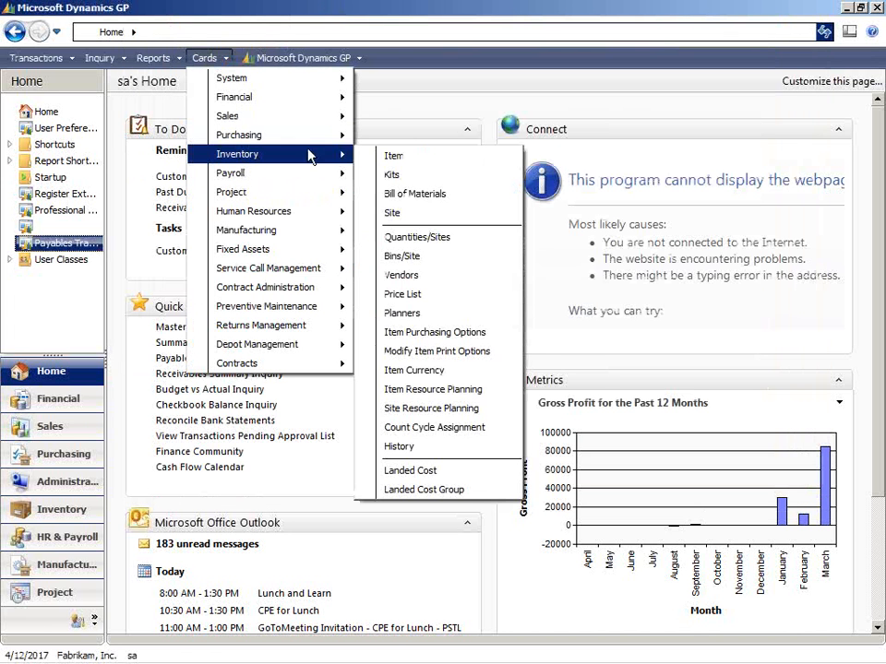
click(394, 157)
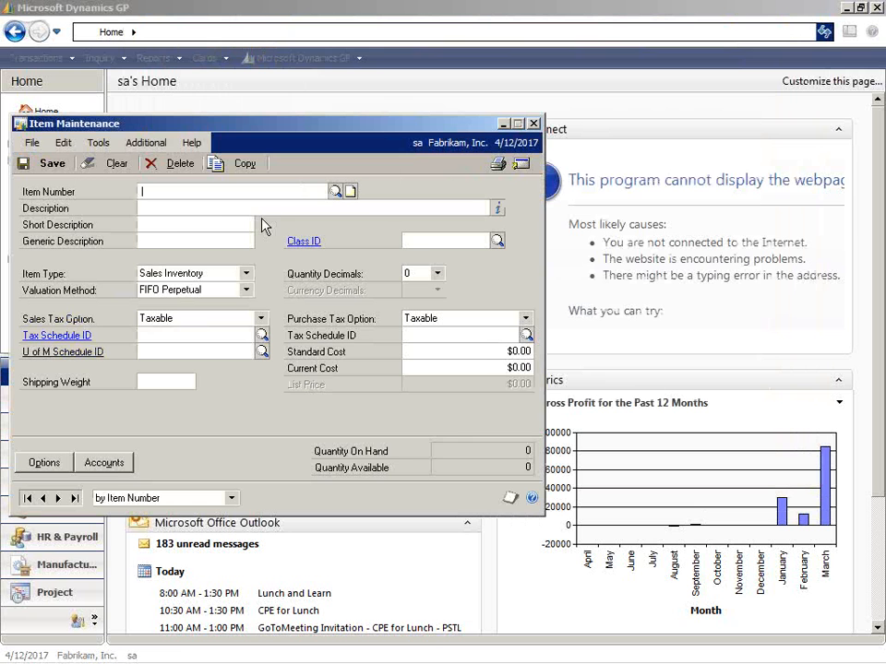
click(58, 498)
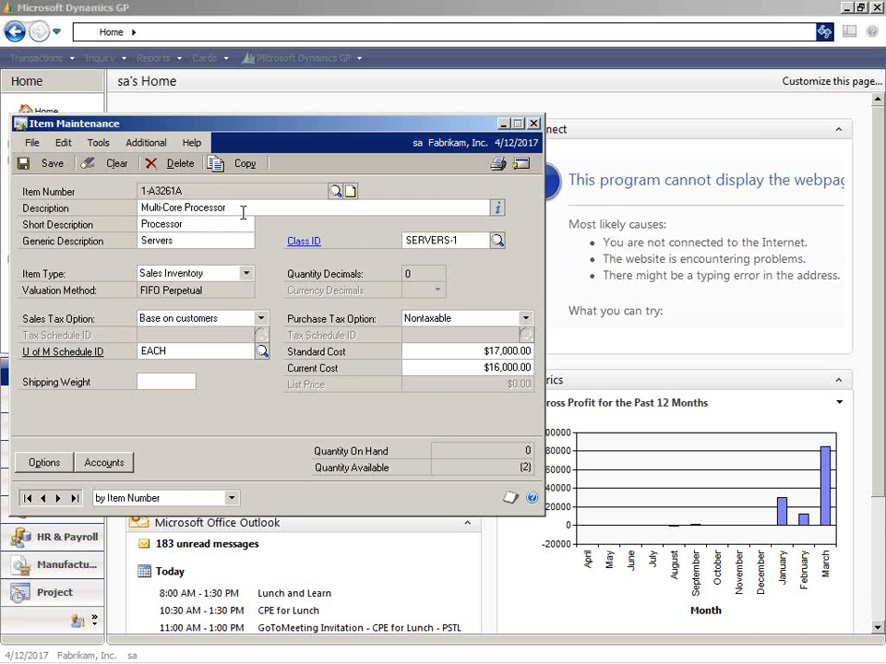
click(533, 124)
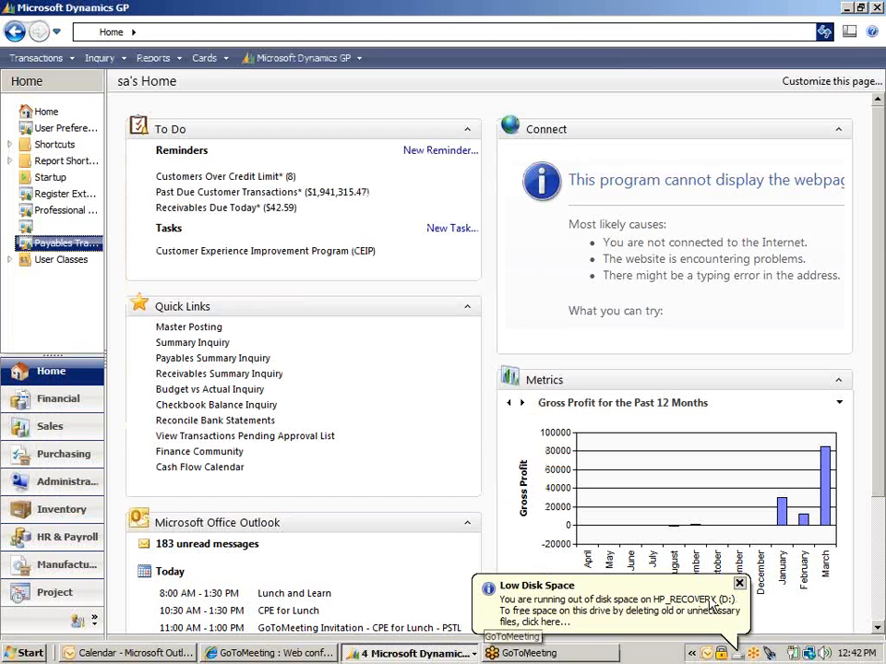
Return to the Professional Services Tools Library and select the Item Reconciler tool.
click(730, 598)
click(469, 655)
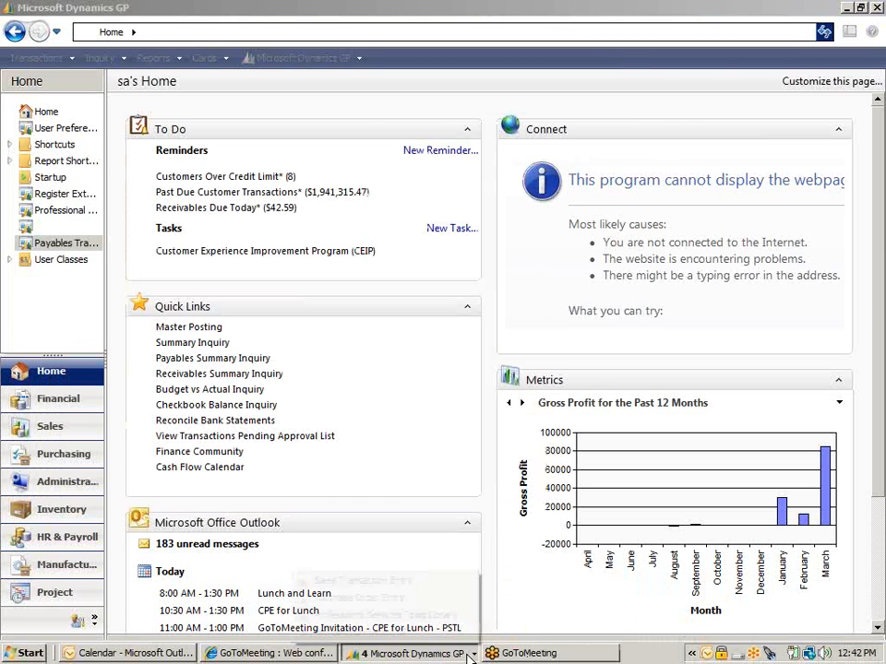
click(419, 616)
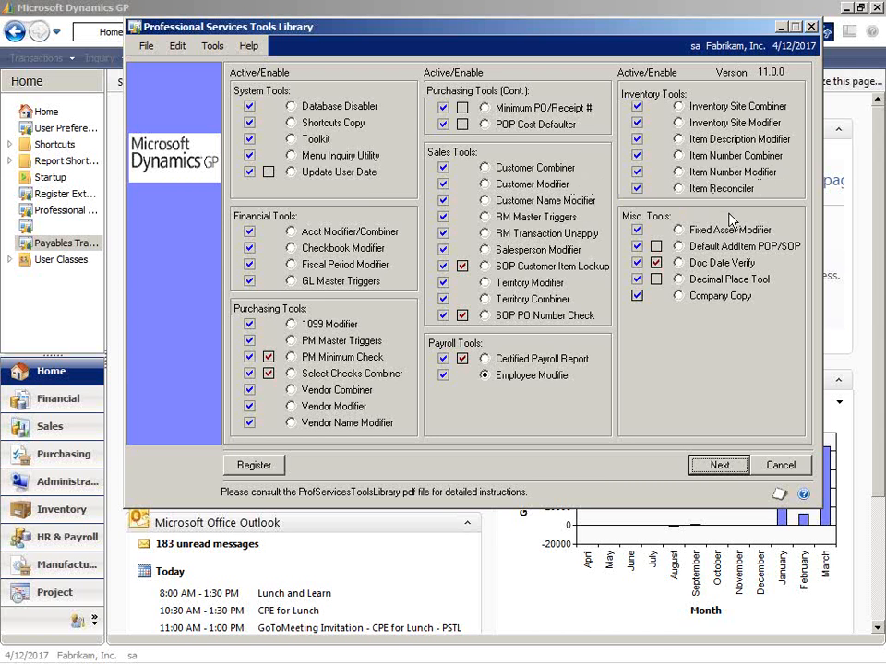
click(679, 189)
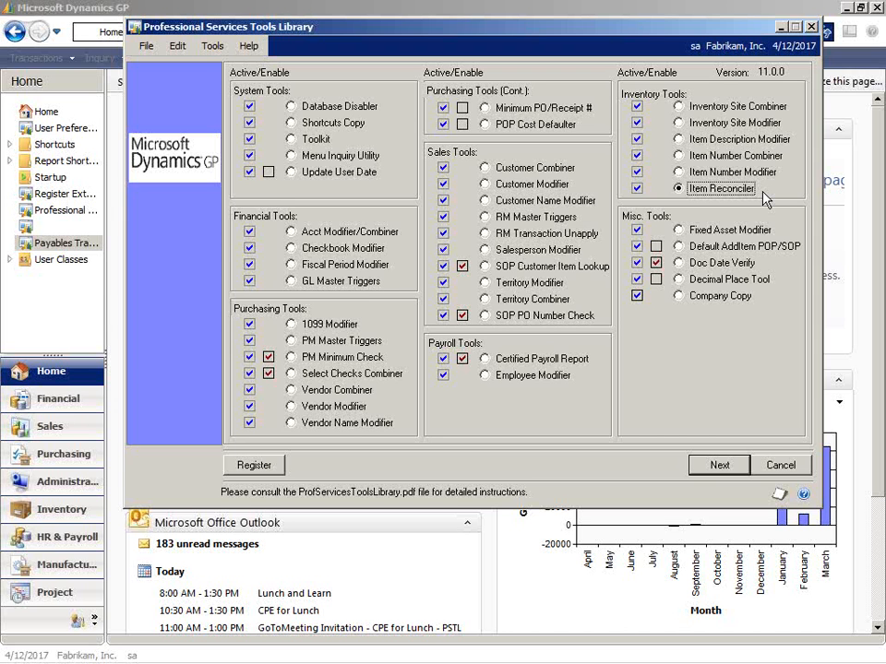
Open Item Quantities Maintenance from the main Dynamics GP window and view the first item's quantities for all sites.
click(392, 8)
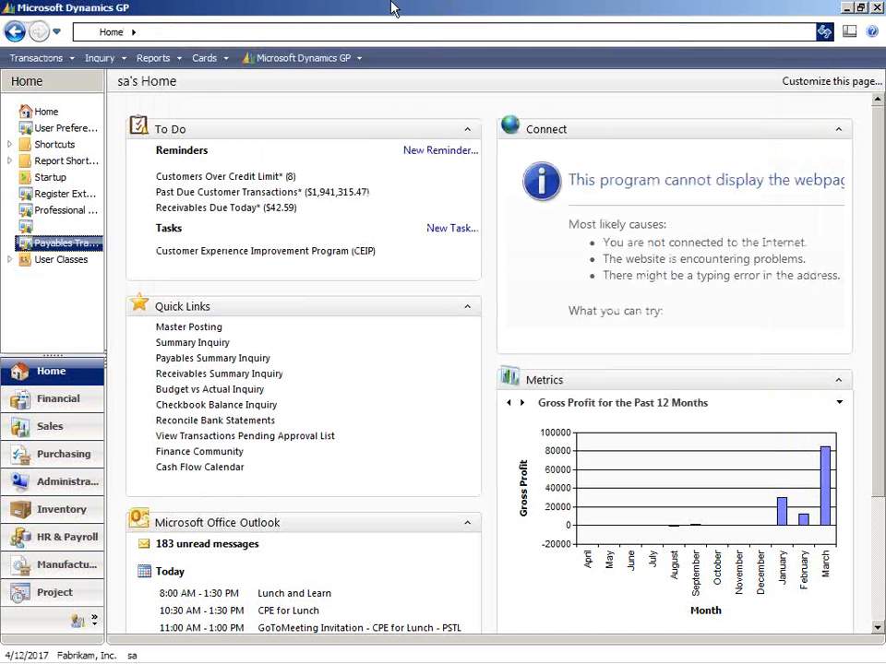
click(219, 58)
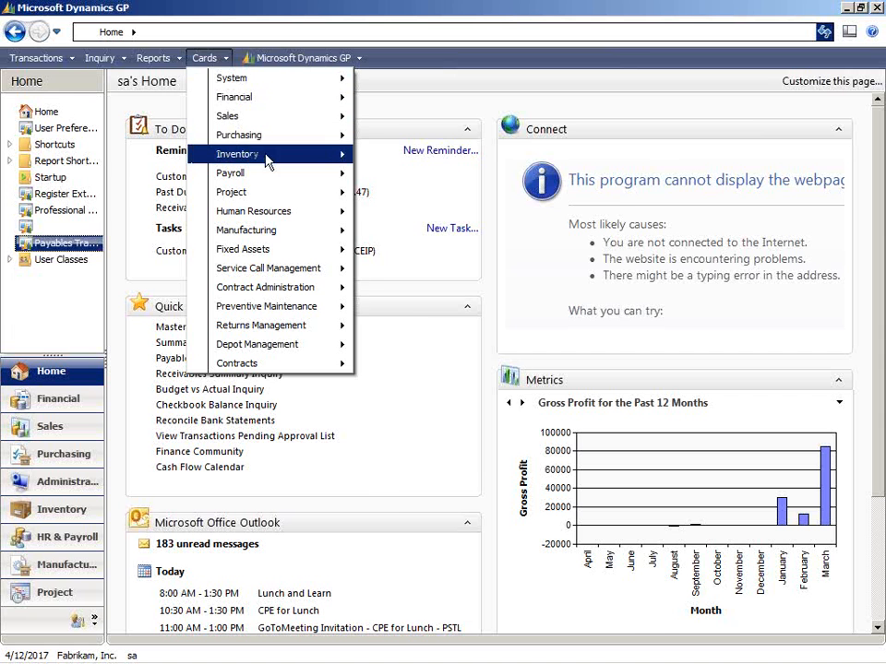
mouse_move(274, 158)
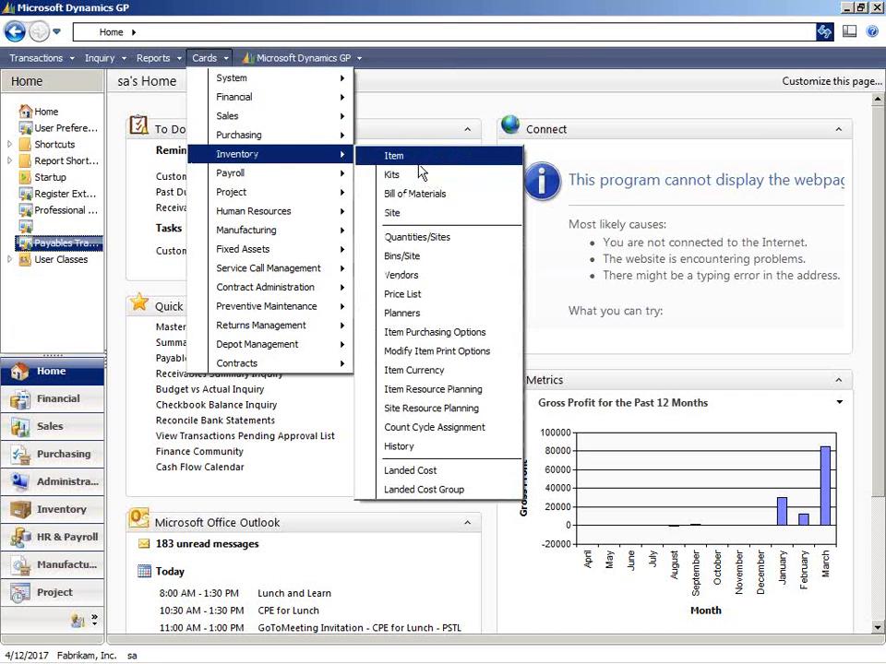
click(417, 237)
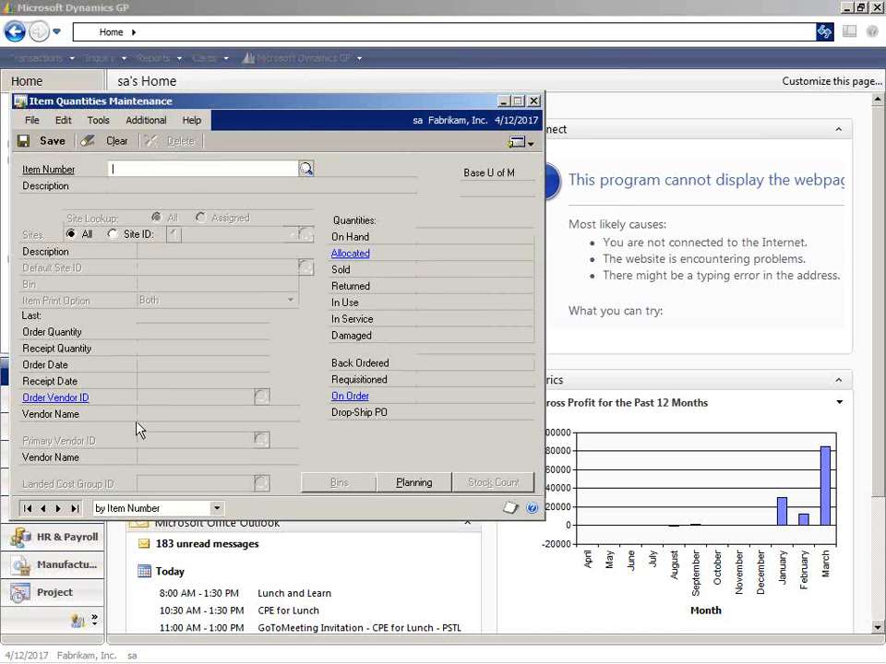
click(57, 509)
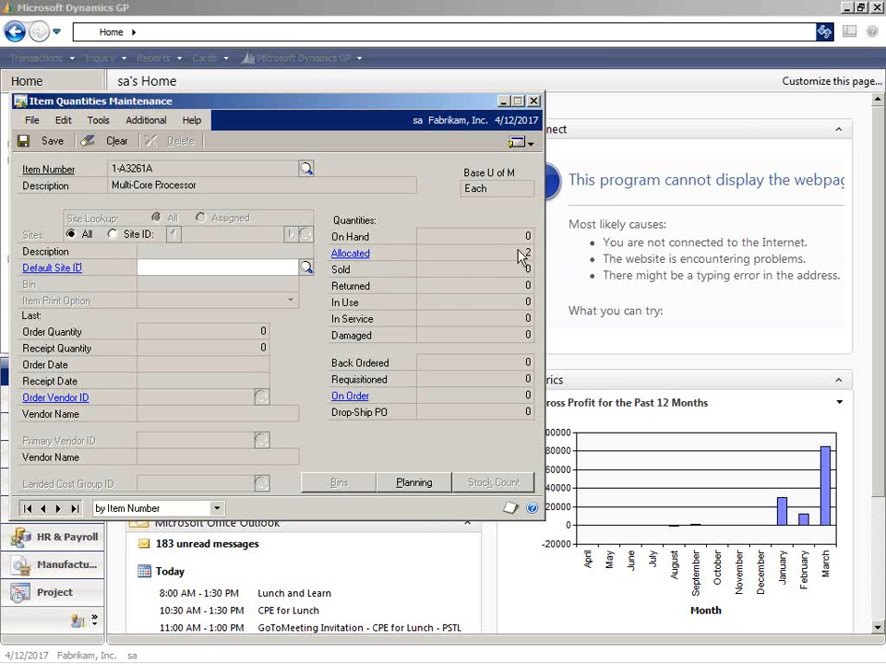
click(583, 284)
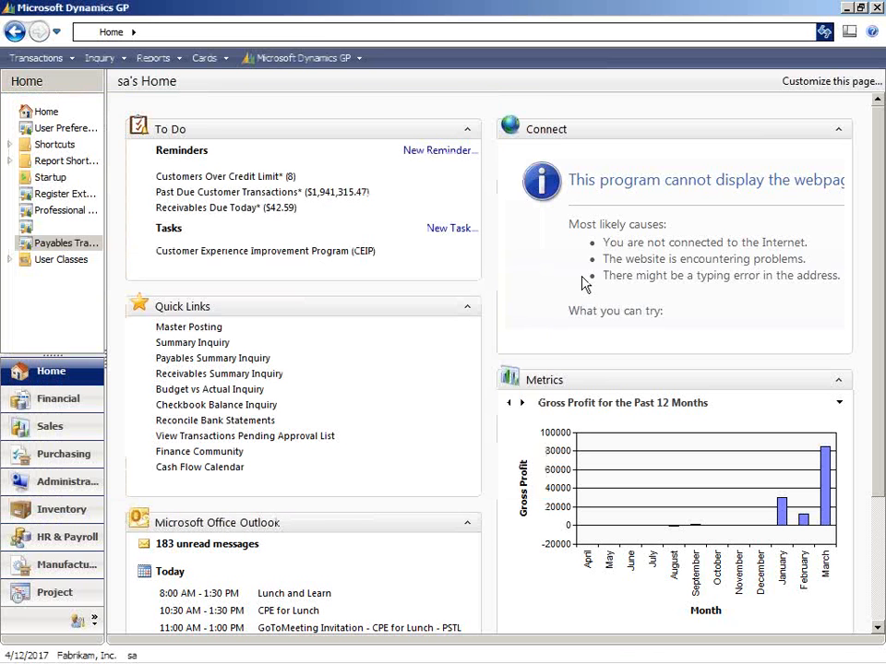
Bring back Item Quantities Maintenance, browse the item's quantities by individual site through 01-SW, and close the window.
mouse_move(561, 659)
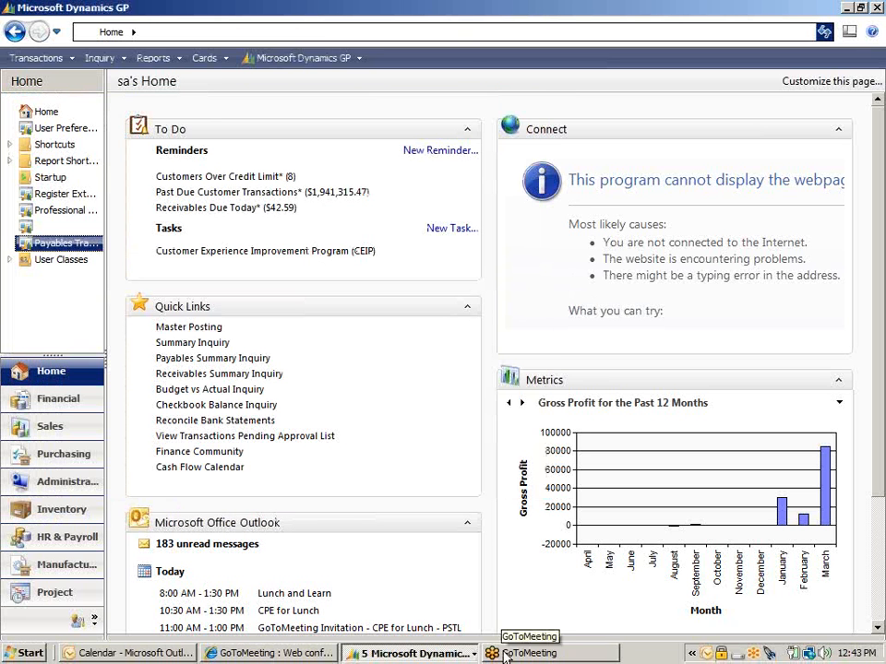
click(415, 653)
click(374, 563)
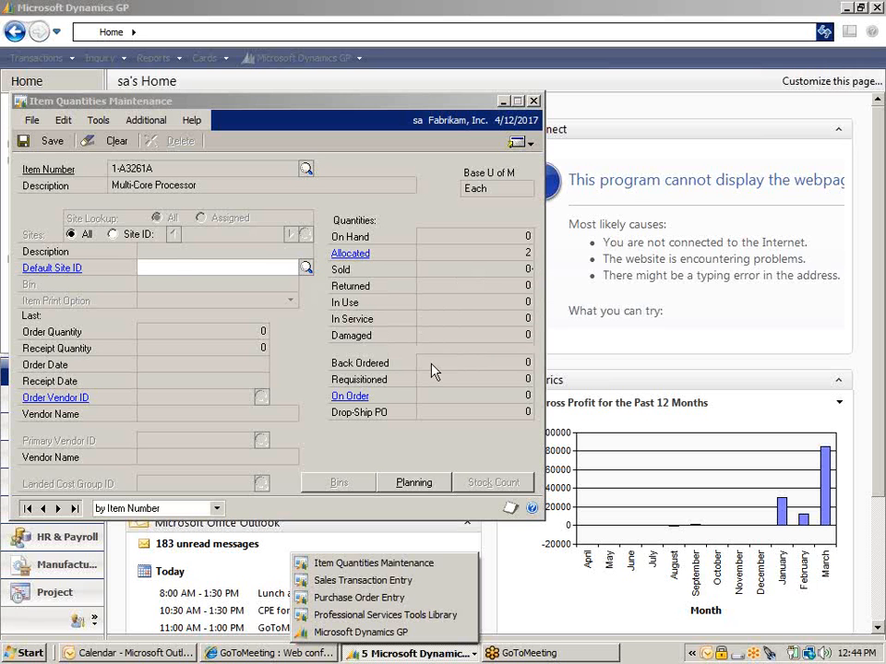
click(112, 234)
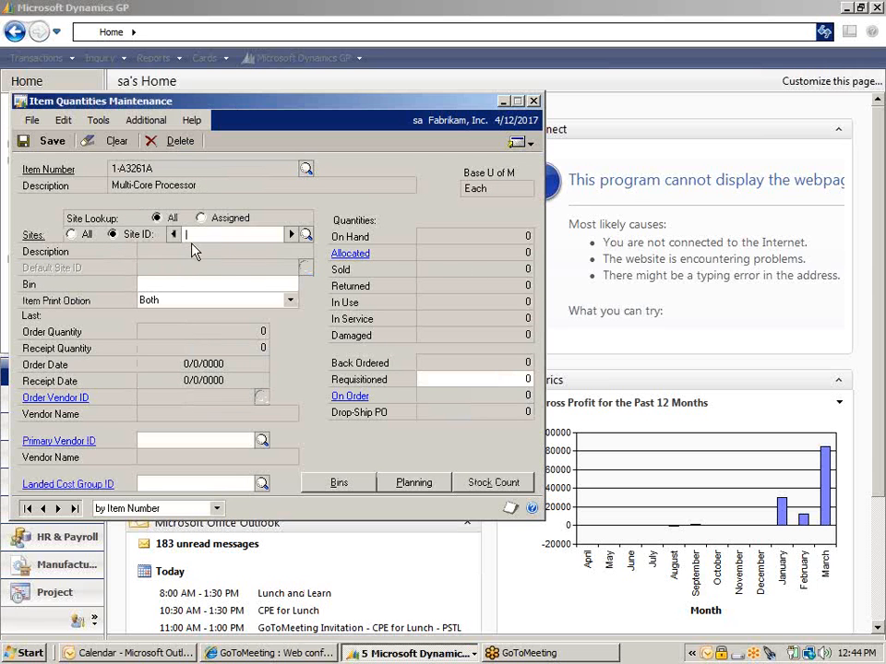
click(292, 235)
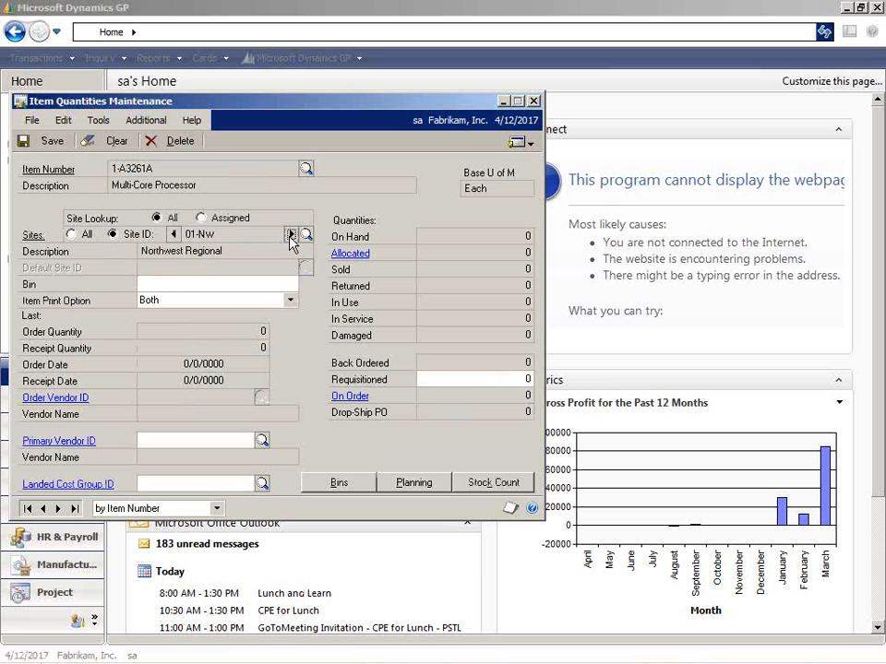
click(292, 235)
click(291, 235)
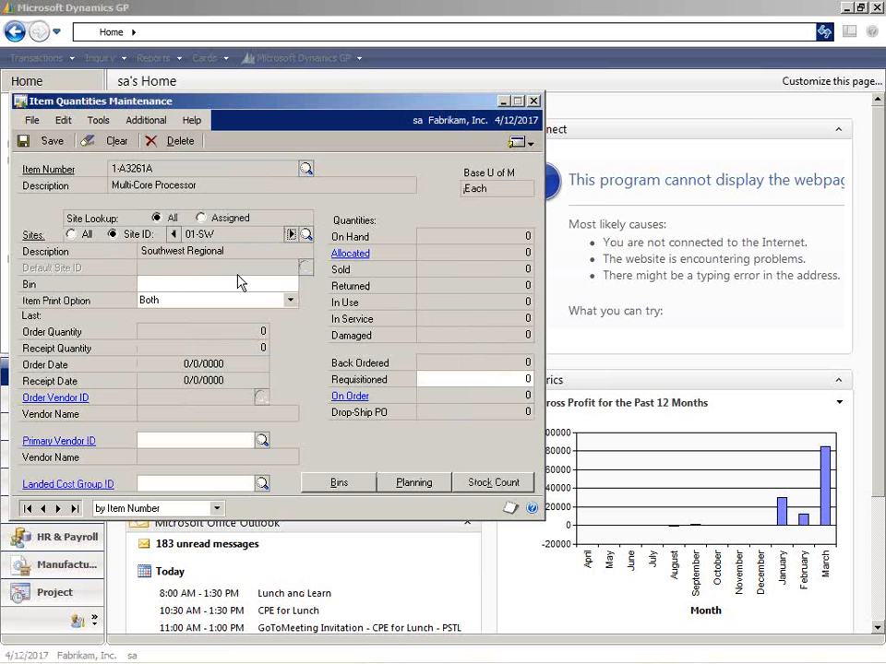
click(534, 102)
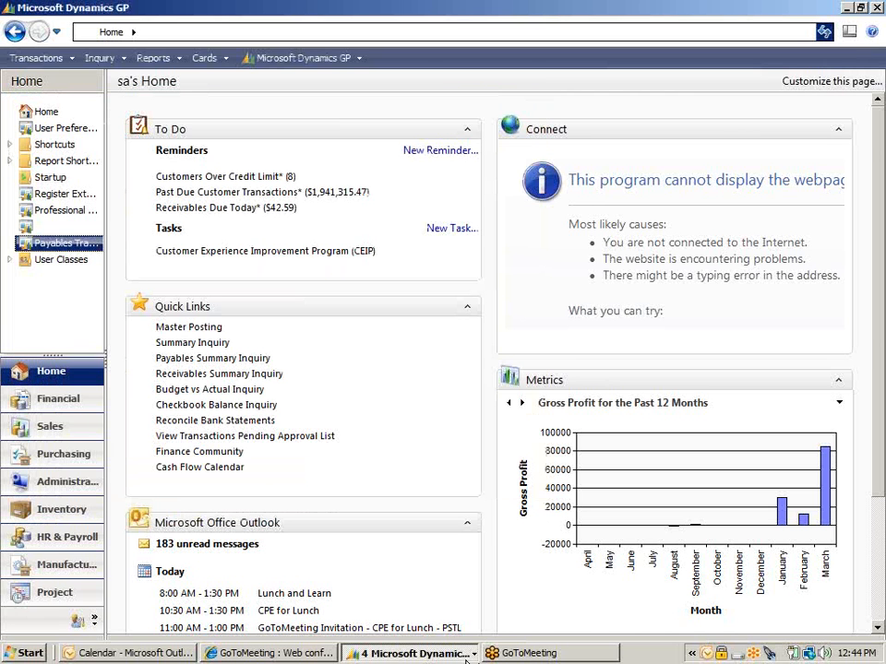
Return to the Professional Services Tools Library, open the Fixed Asset Modifier, and choose office desk 00001 as the existing asset.
click(467, 658)
click(439, 616)
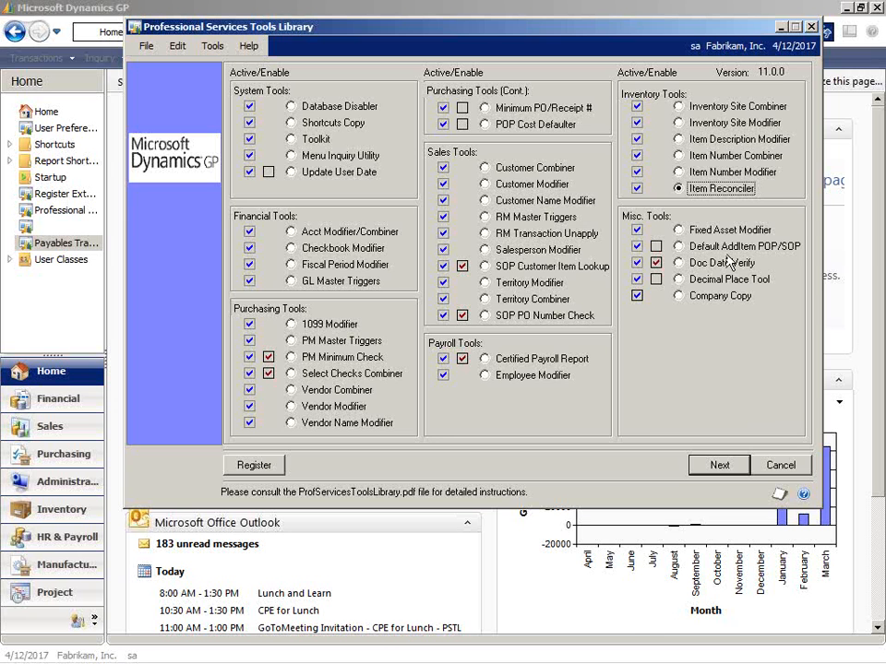
click(680, 230)
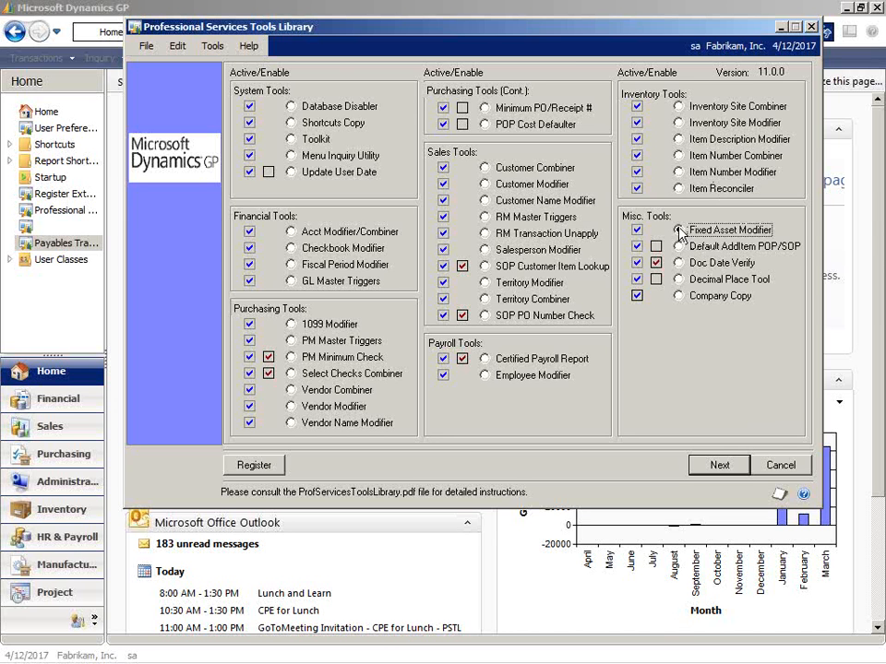
click(737, 467)
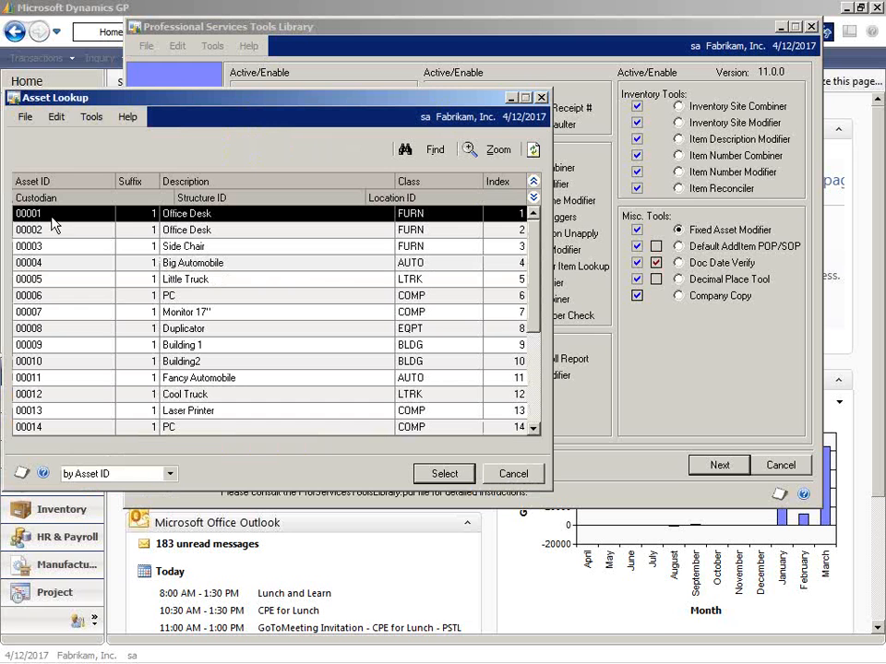
double_click(135, 214)
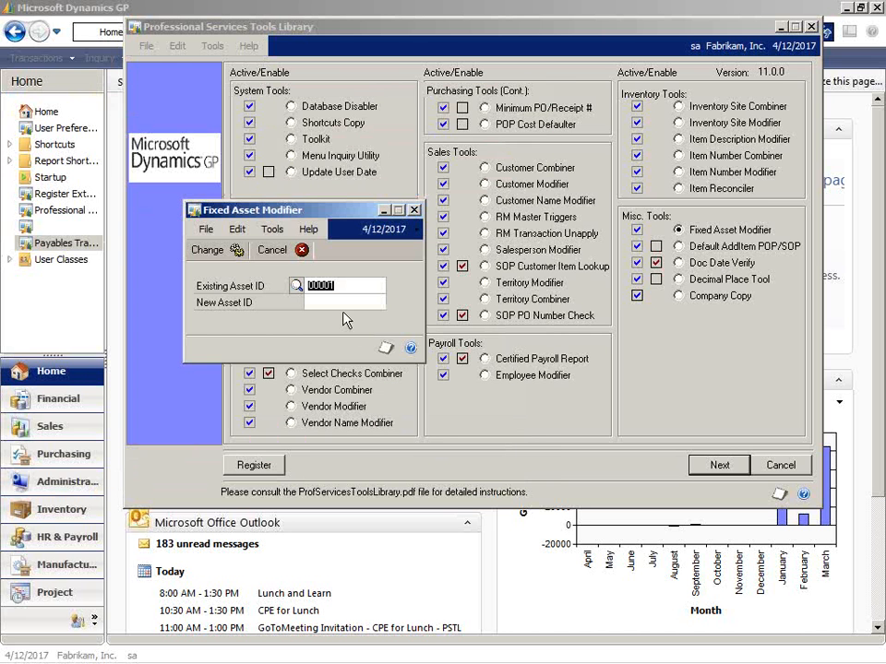
Enter OFFICE1 as the new asset ID for the office desk, and cancel out of the Fixed Asset Modifier.
click(340, 302)
text(OFFICE1)
click(272, 249)
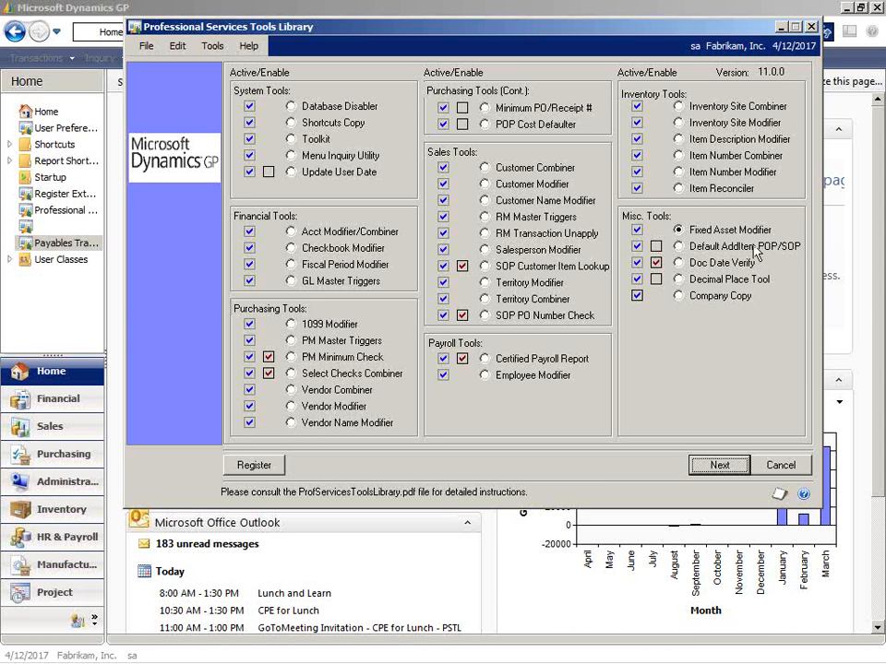
Enable the Default AddItem POP/SOP tool, and select the Doc Date Verify tool.
click(679, 246)
click(655, 246)
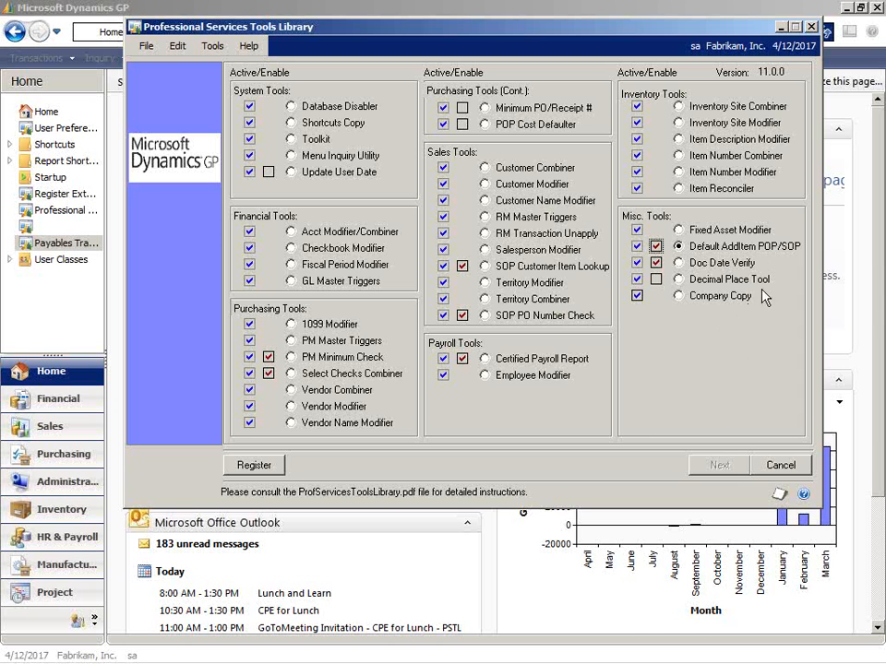
click(680, 263)
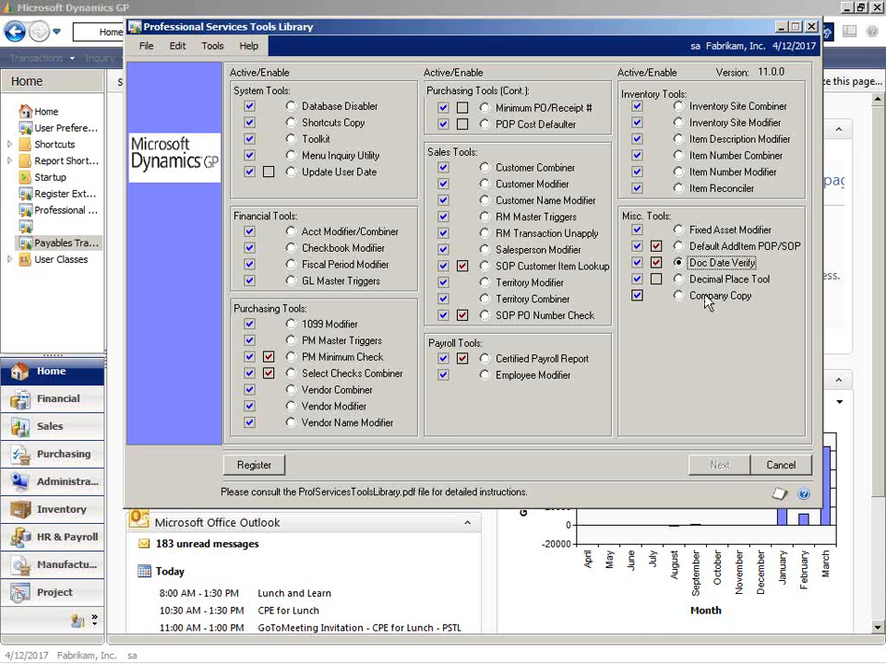
Open the Company Copy tool and set the source company to TWO and the destination company to PSC.
click(690, 281)
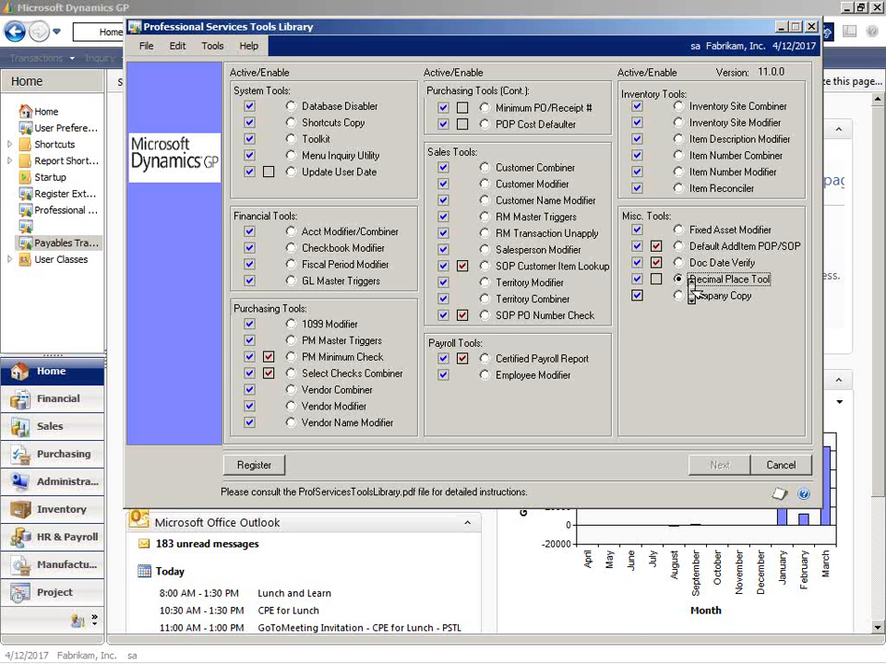
click(680, 296)
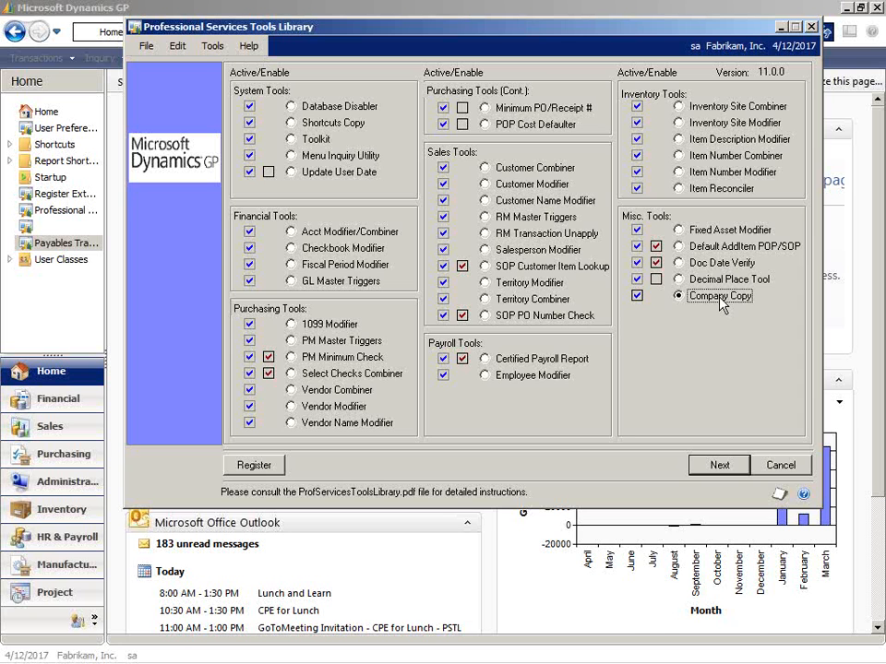
click(721, 466)
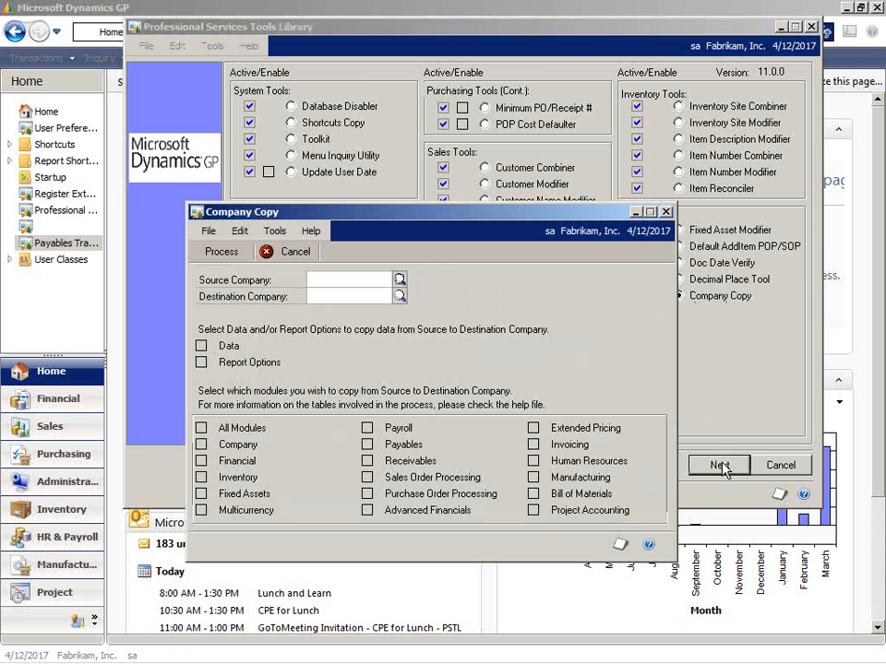
click(398, 280)
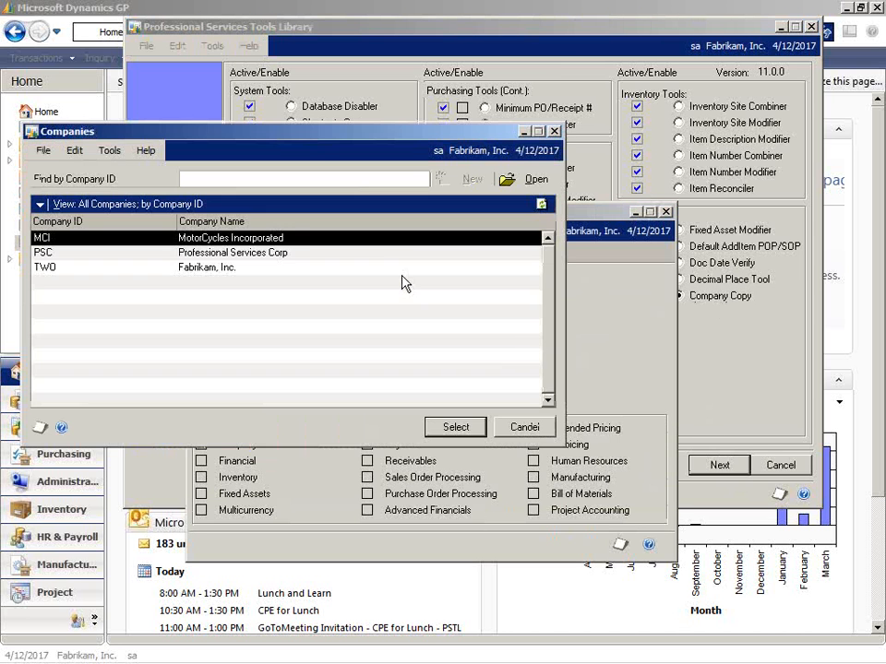
double_click(270, 270)
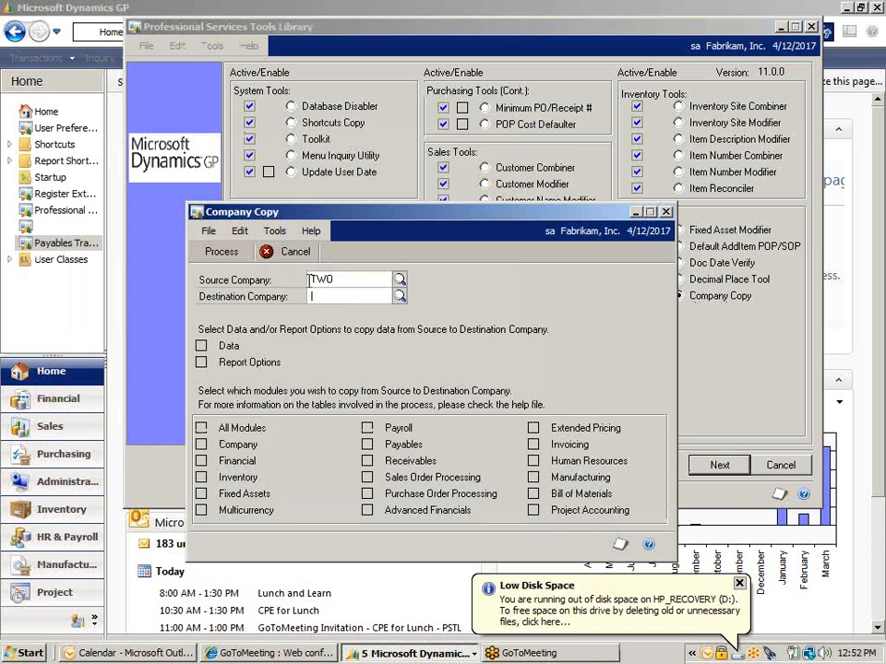
click(398, 296)
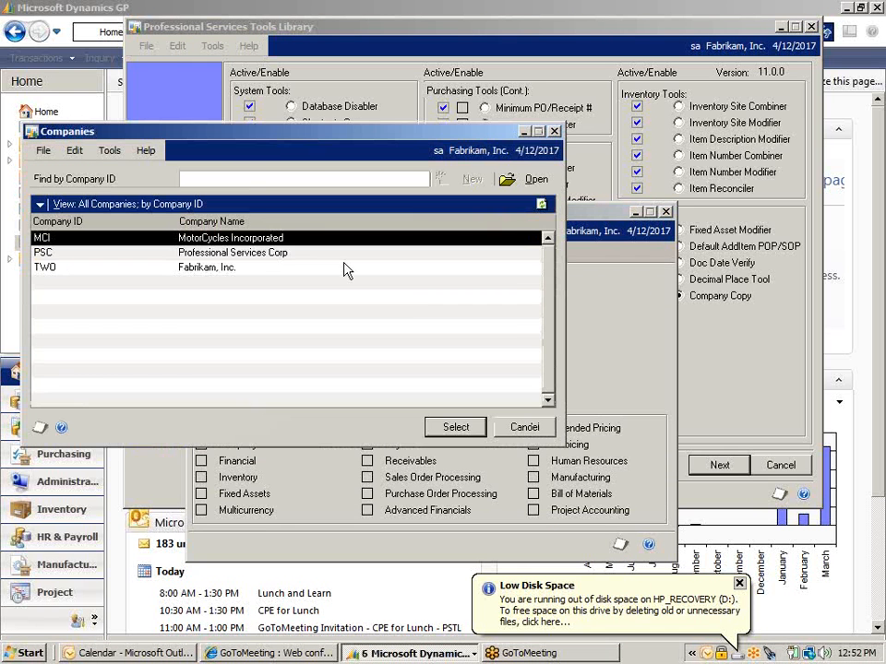
double_click(254, 255)
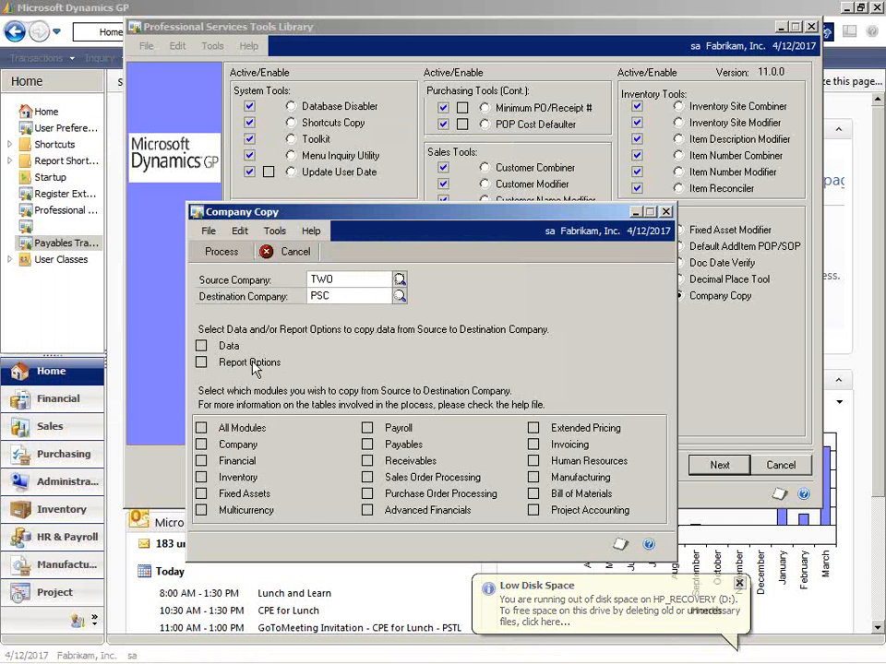
Choose all modules plus Data and Report Options for the copy, and close Company Copy without processing.
click(201, 428)
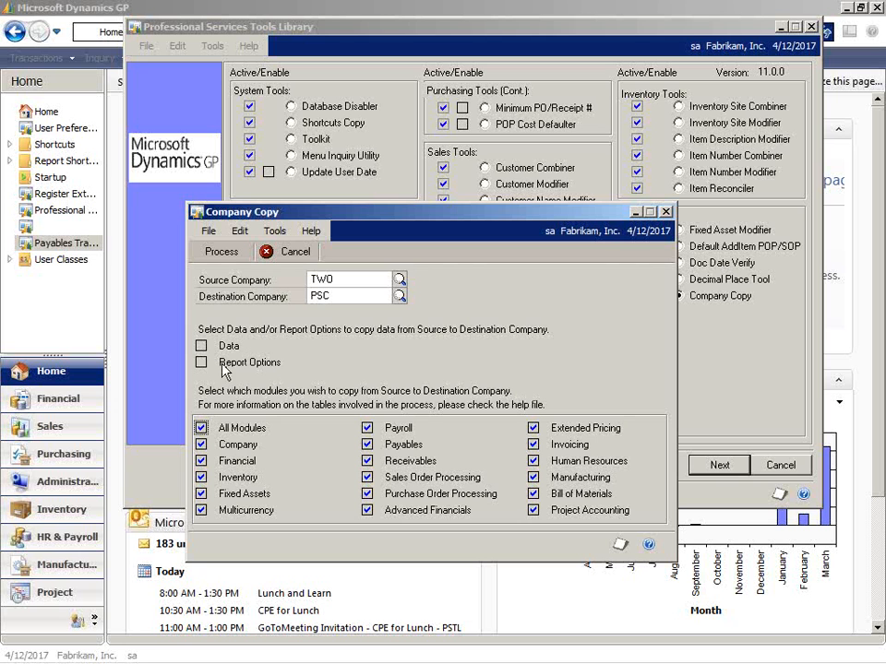
click(201, 346)
click(201, 363)
click(666, 212)
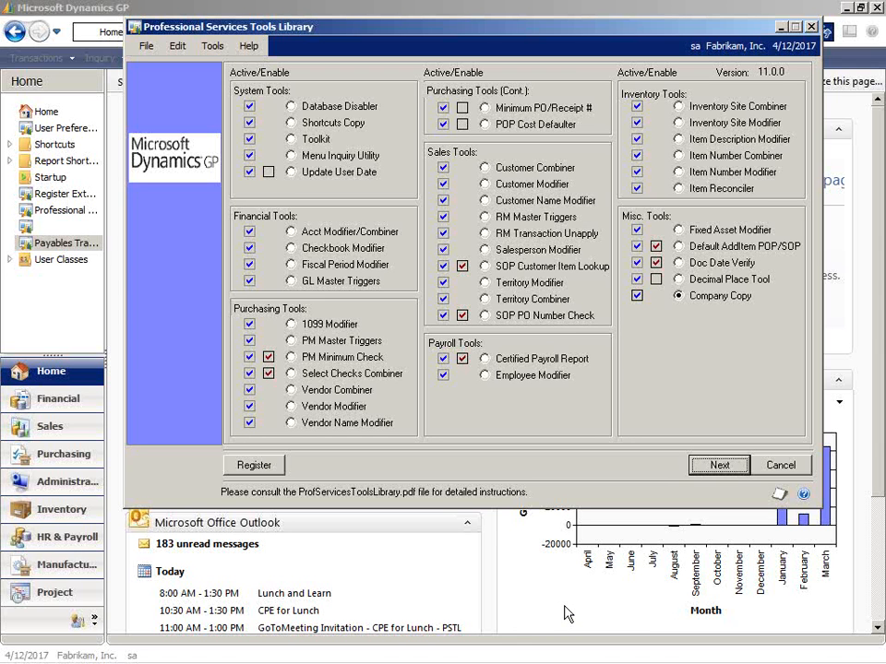
Enable the Decimal Place Tool, and switch the tool selection to Default AddItem POP/SOP.
click(655, 279)
click(679, 278)
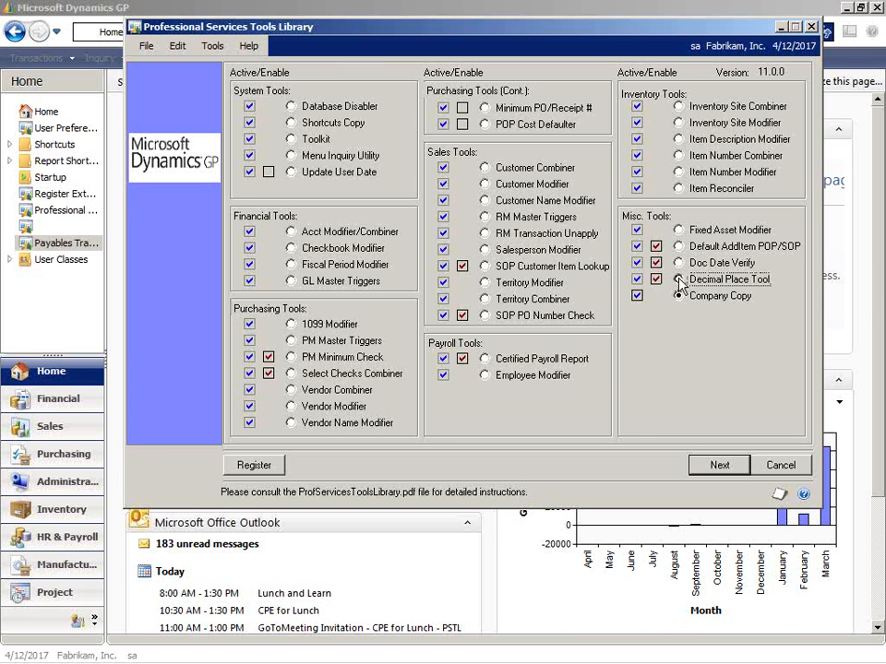
click(678, 263)
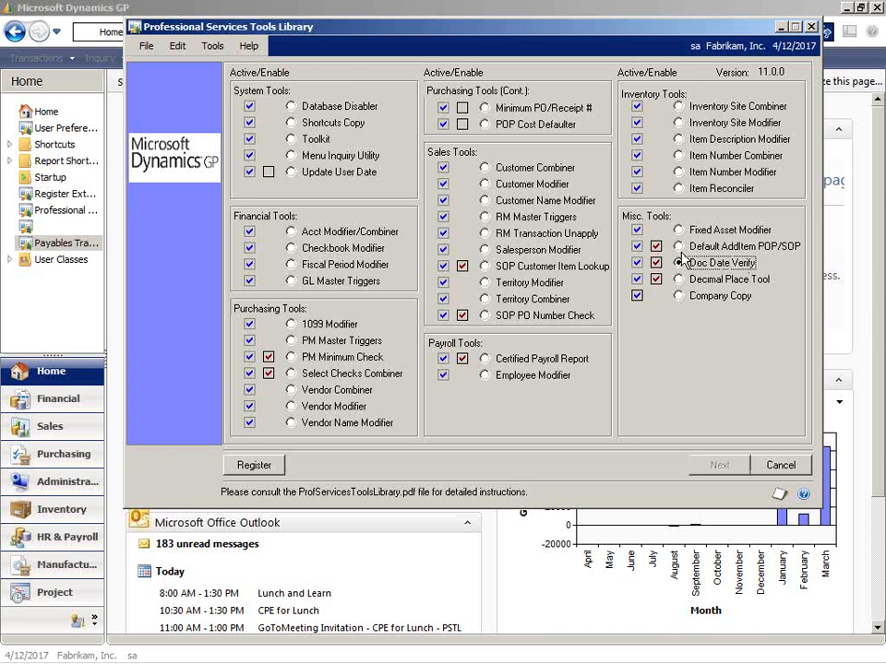
click(679, 246)
click(679, 263)
click(678, 279)
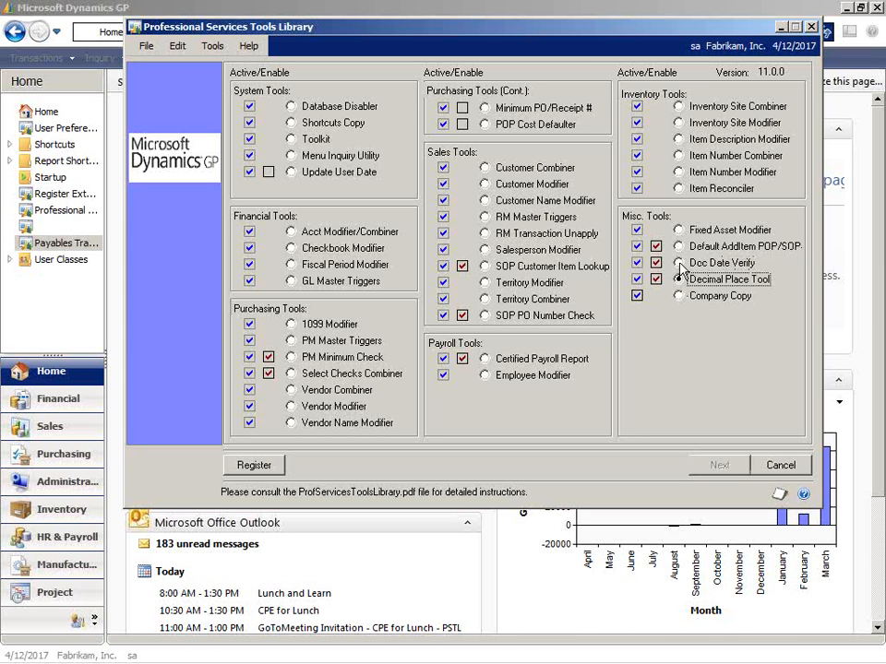
click(678, 263)
click(679, 247)
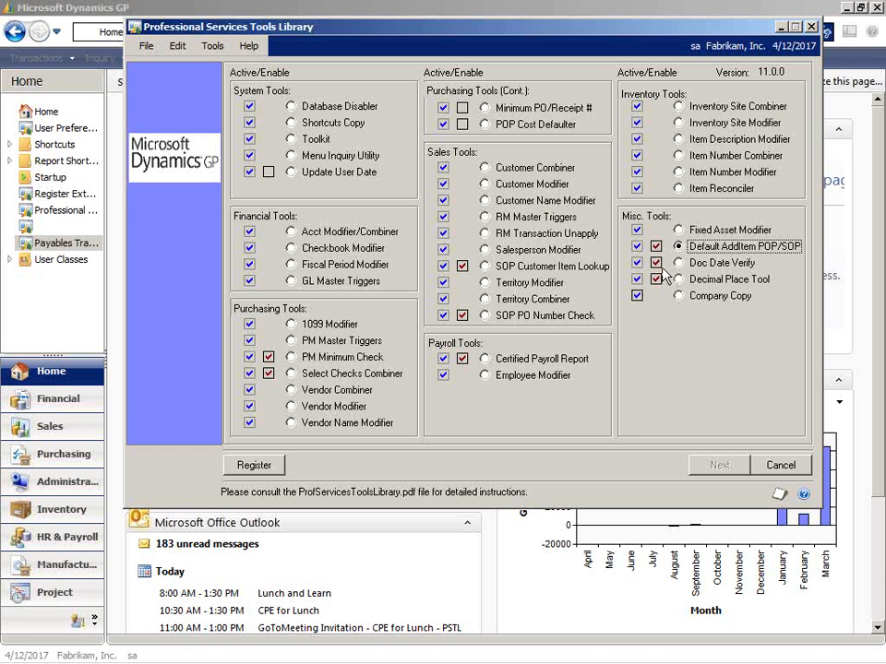
Bring the Professional Services Tools Library window back to the front from behind the home page.
click(401, 568)
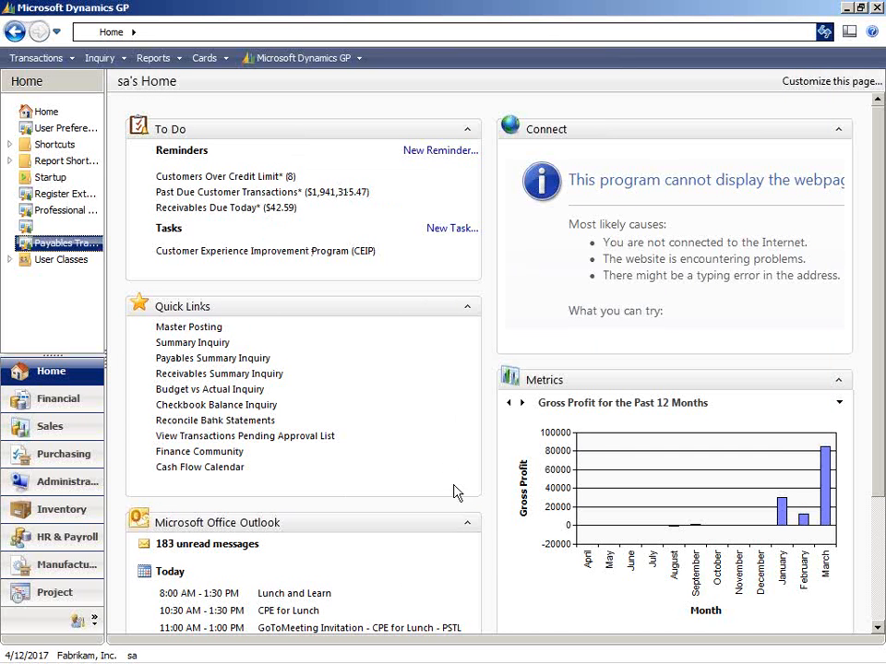
mouse_move(533, 659)
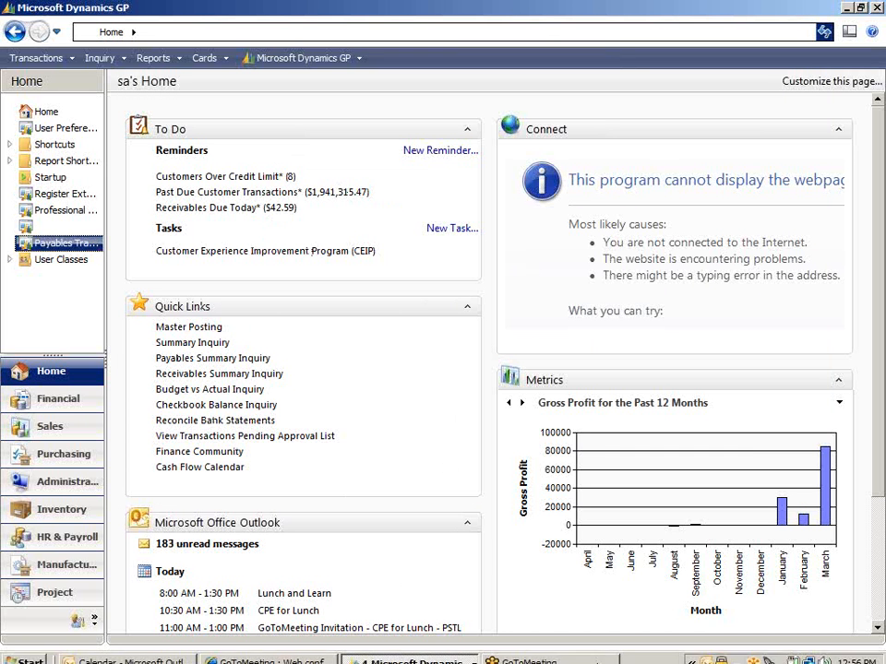
click(451, 659)
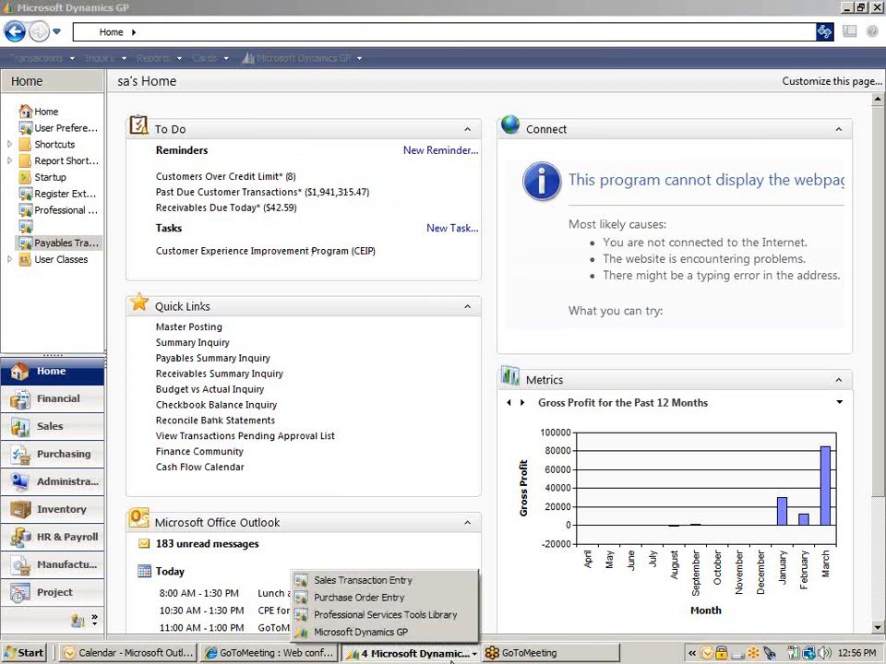
click(429, 617)
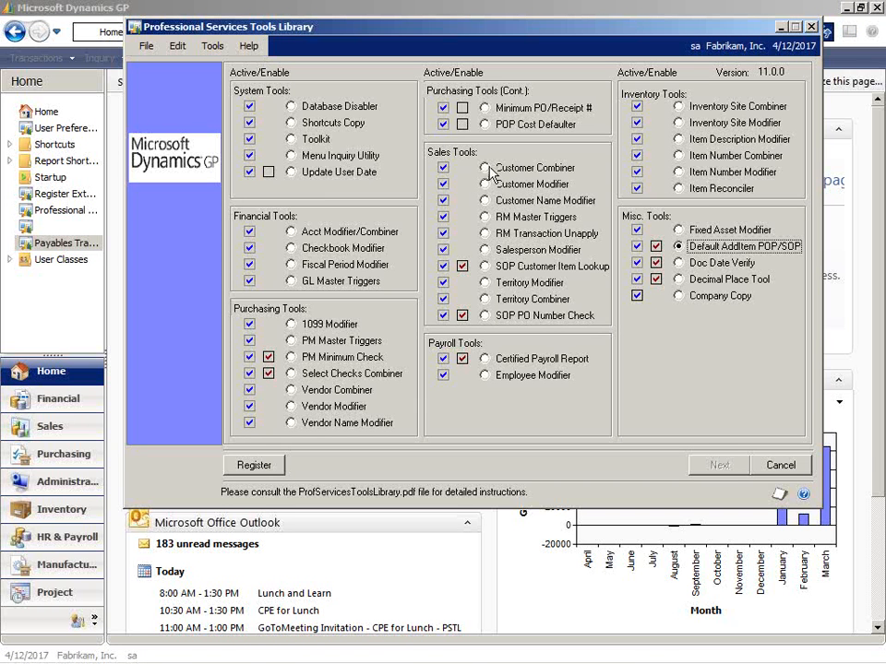
Open the Customer Combiner for a look, close it, and reselect Default AddItem POP/SOP.
click(485, 168)
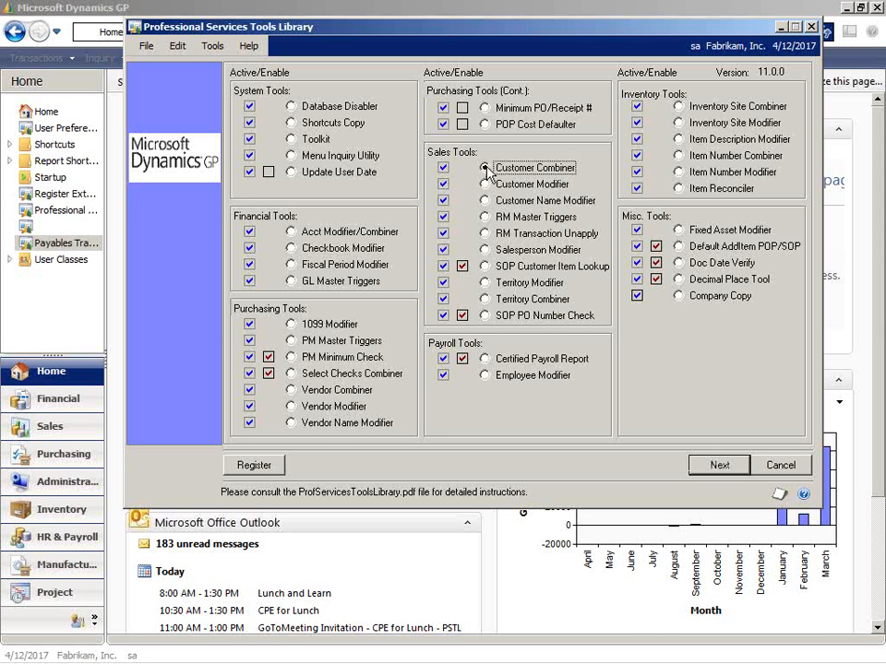
click(707, 468)
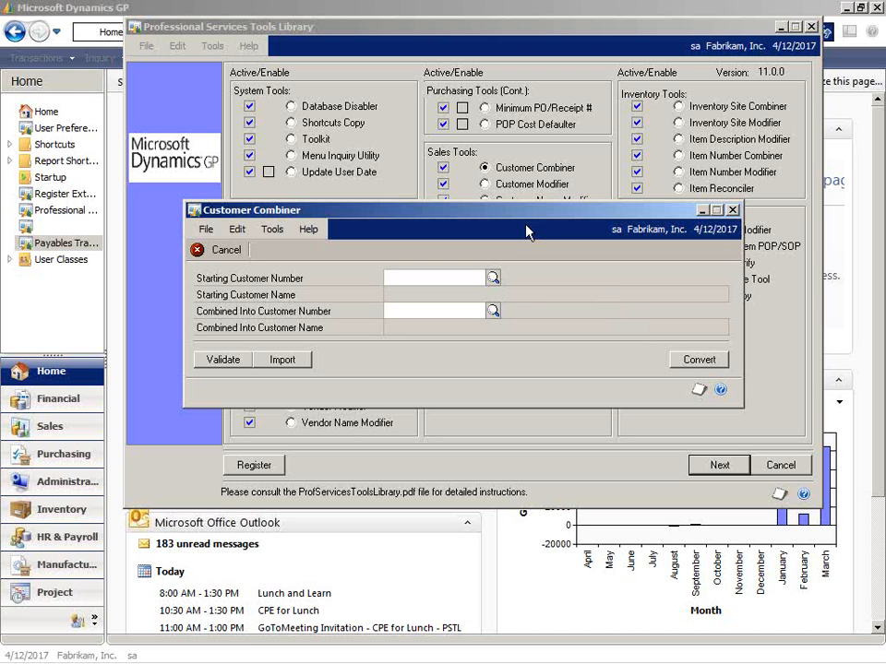
click(732, 210)
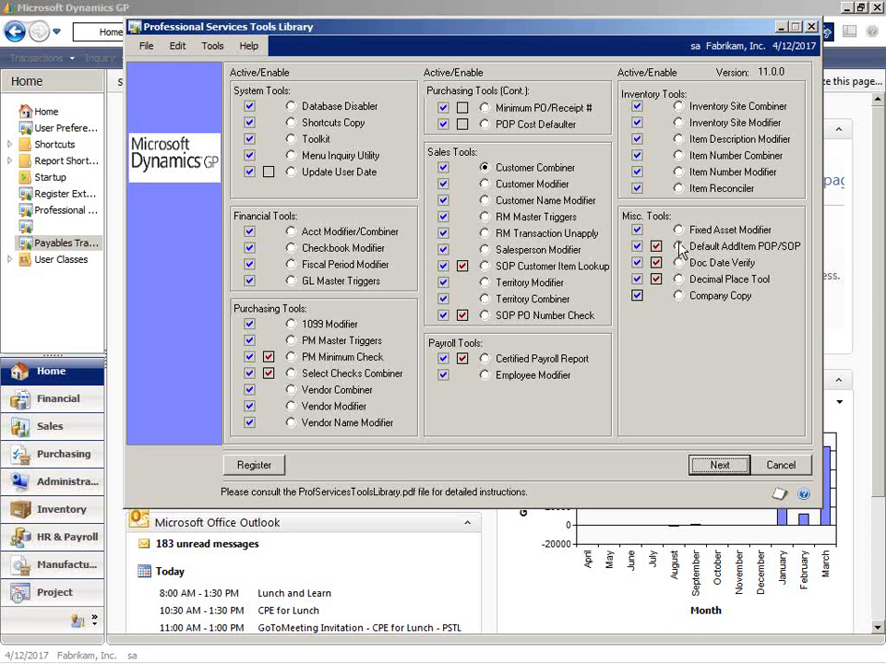
click(679, 247)
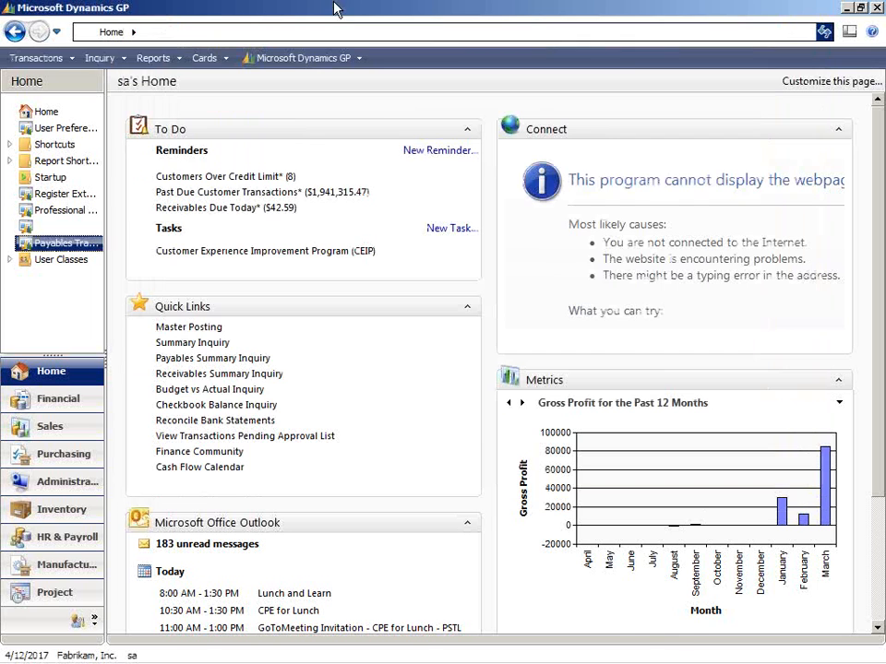
Open Purchase Order Processing Setup, check the next purchase order number, and close the window.
click(332, 9)
click(56, 58)
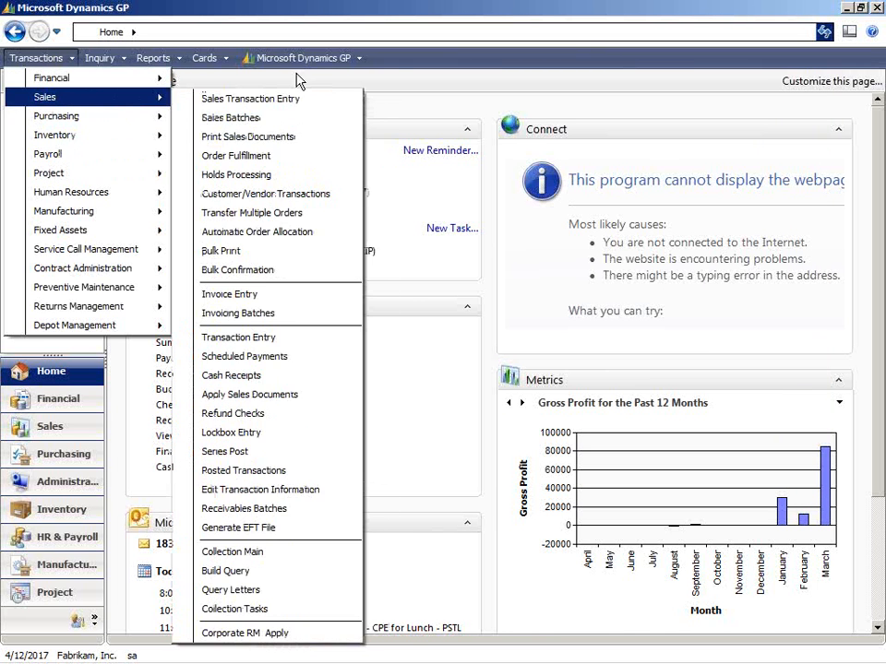
mouse_move(291, 60)
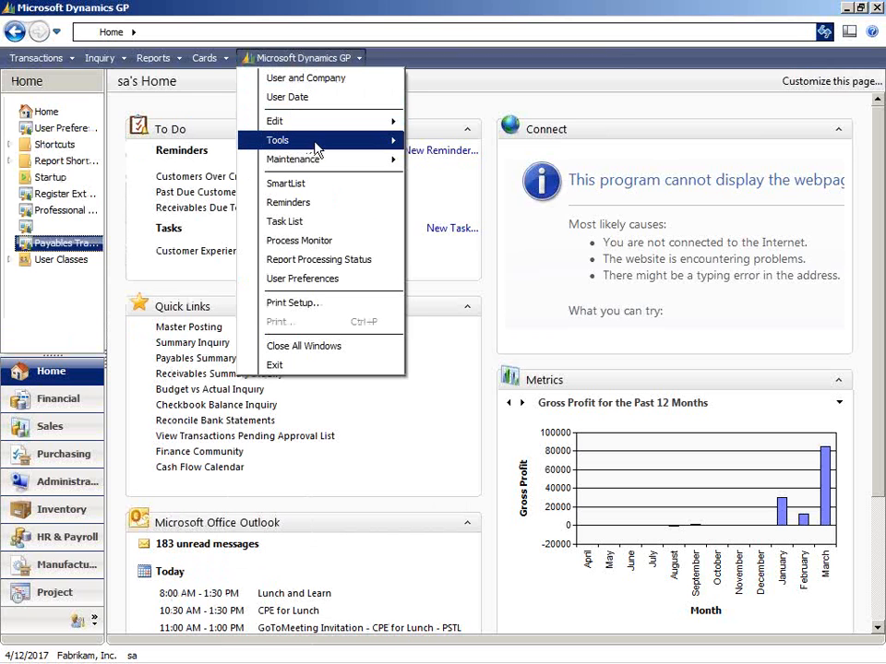
mouse_move(314, 140)
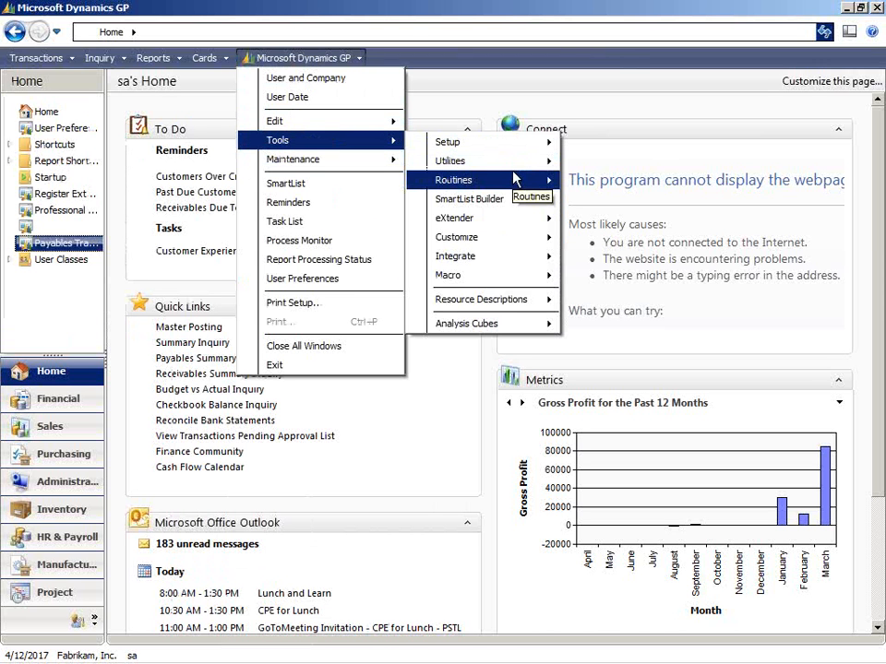
mouse_move(544, 143)
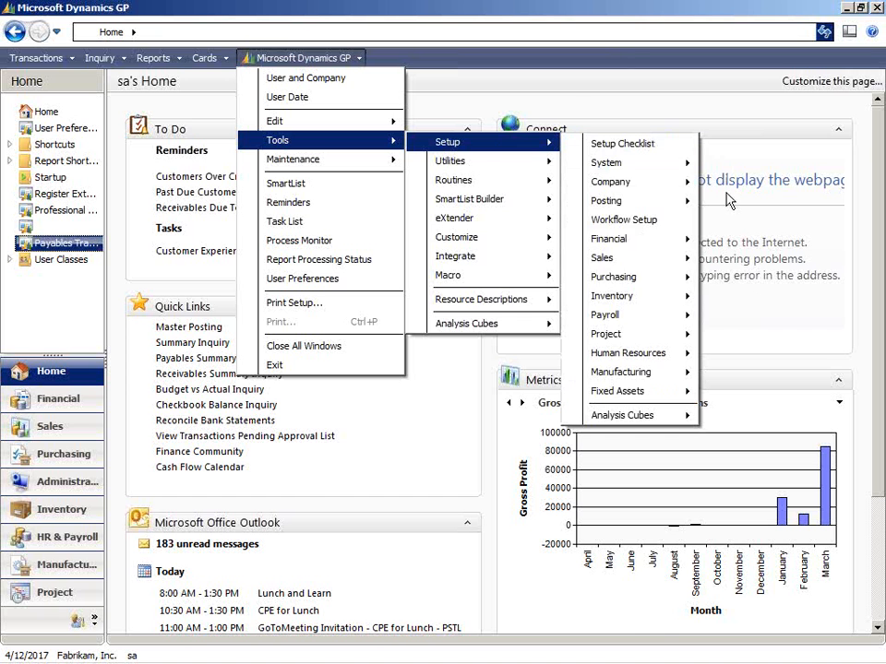
mouse_move(679, 281)
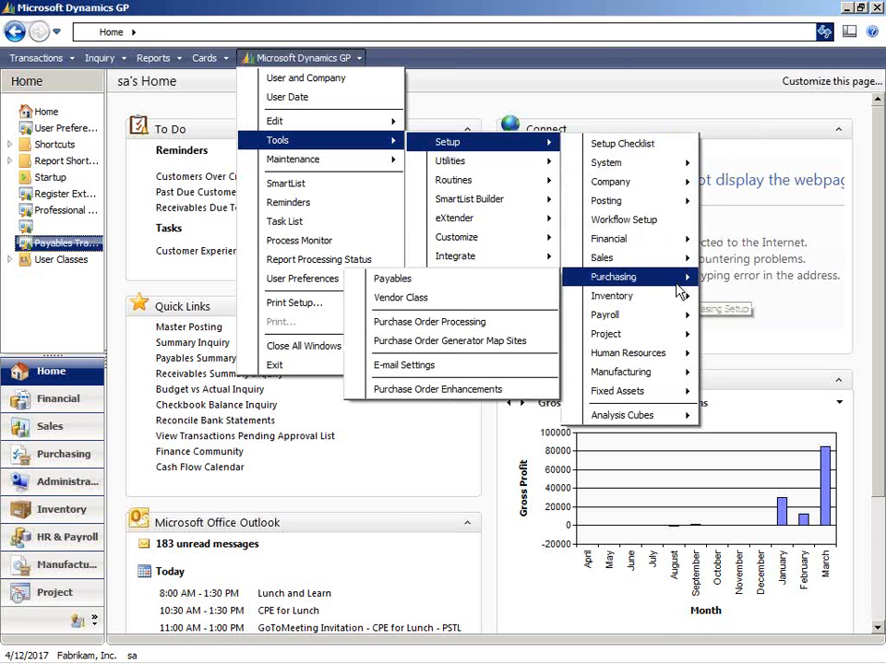
click(535, 329)
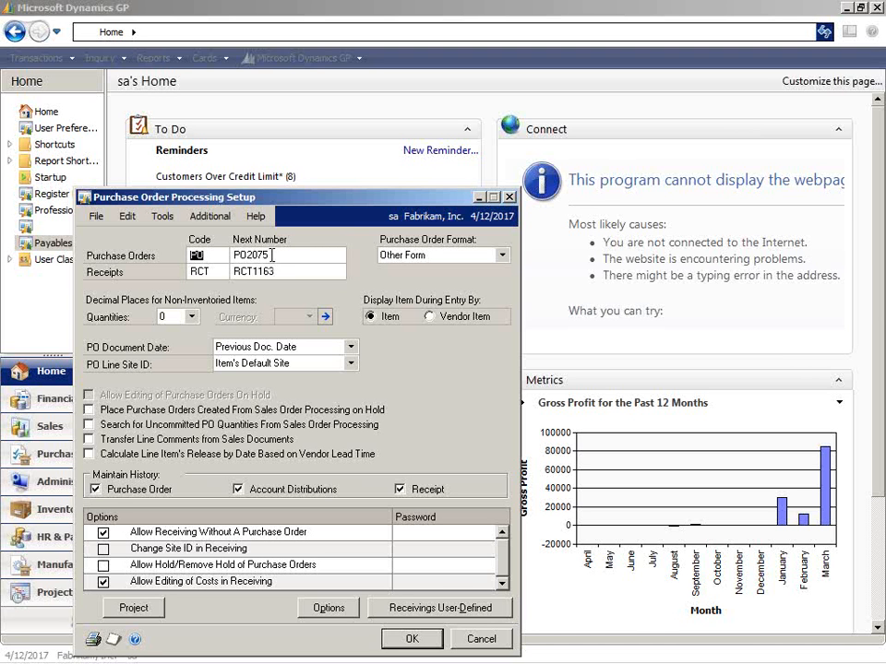
click(240, 256)
click(275, 256)
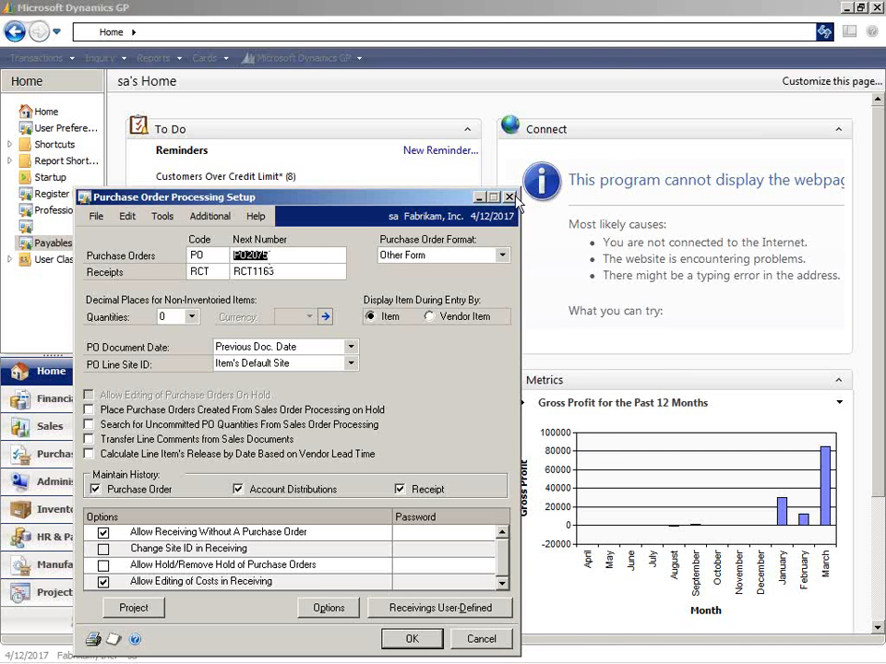
click(378, 148)
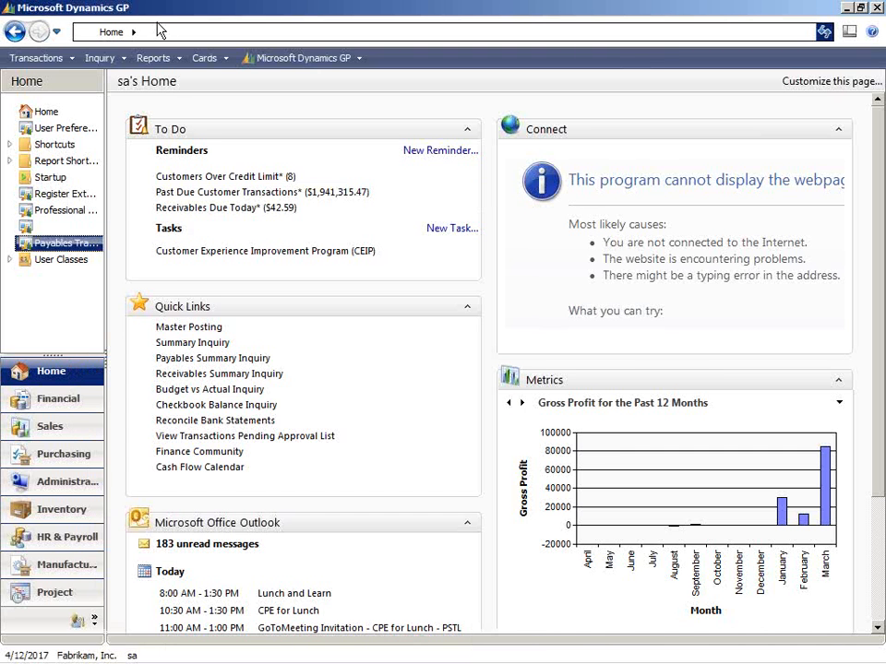
Open Purchase Order Entry and start a standard purchase order with the default PO number.
click(26, 59)
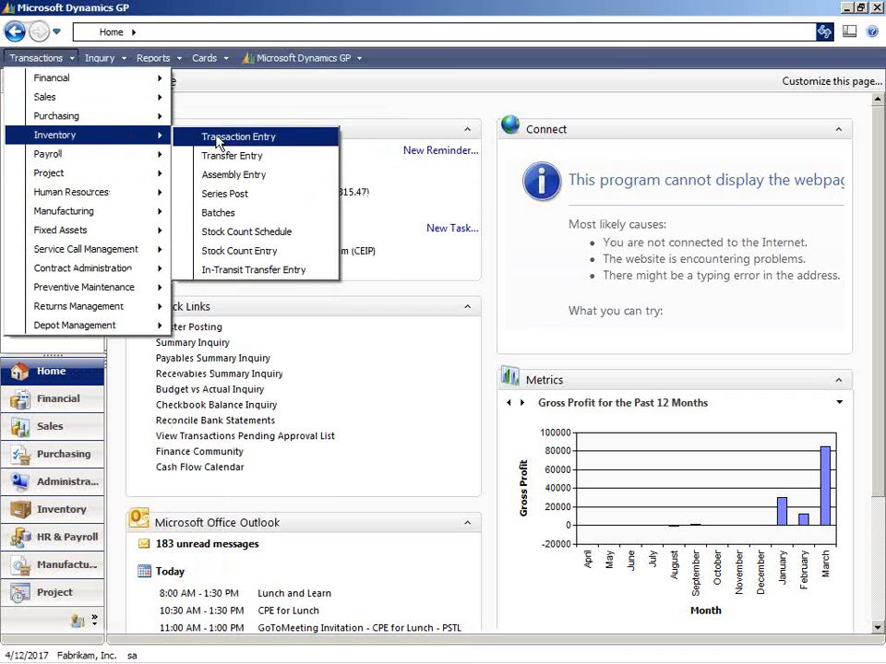
mouse_move(163, 115)
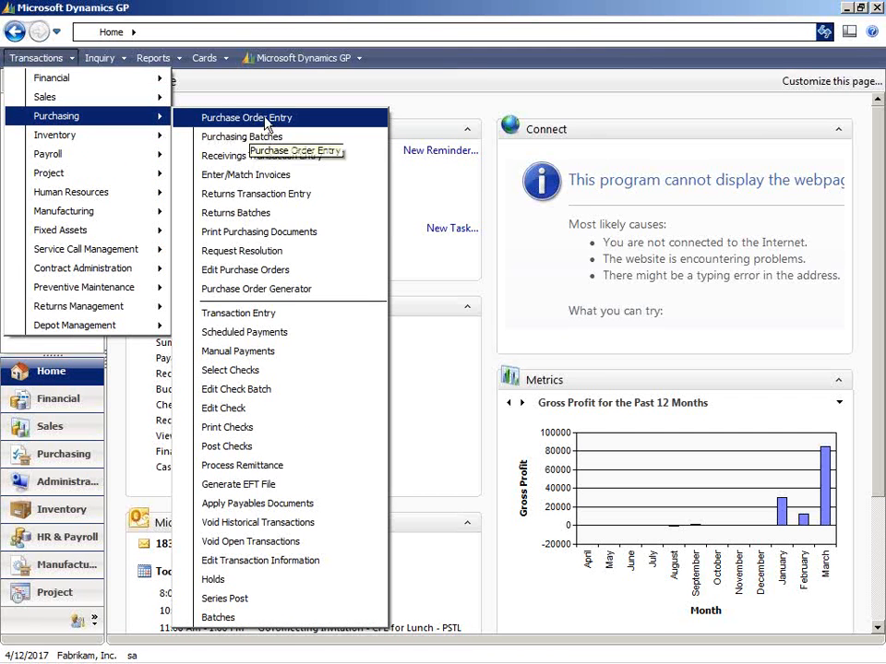
click(247, 120)
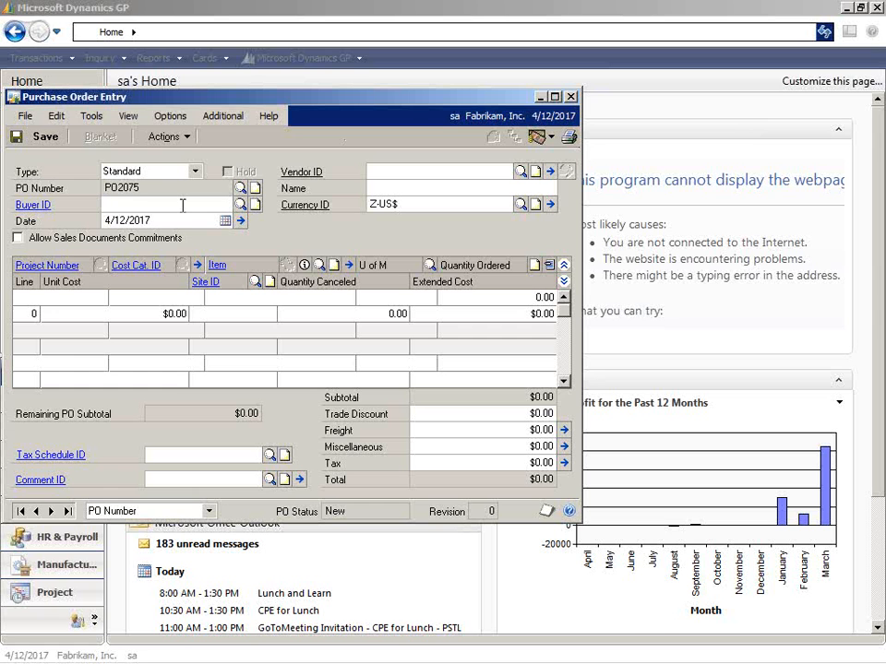
Delete purchase order PO2075 and bring up the default number for a new standard purchase order.
click(164, 138)
click(184, 199)
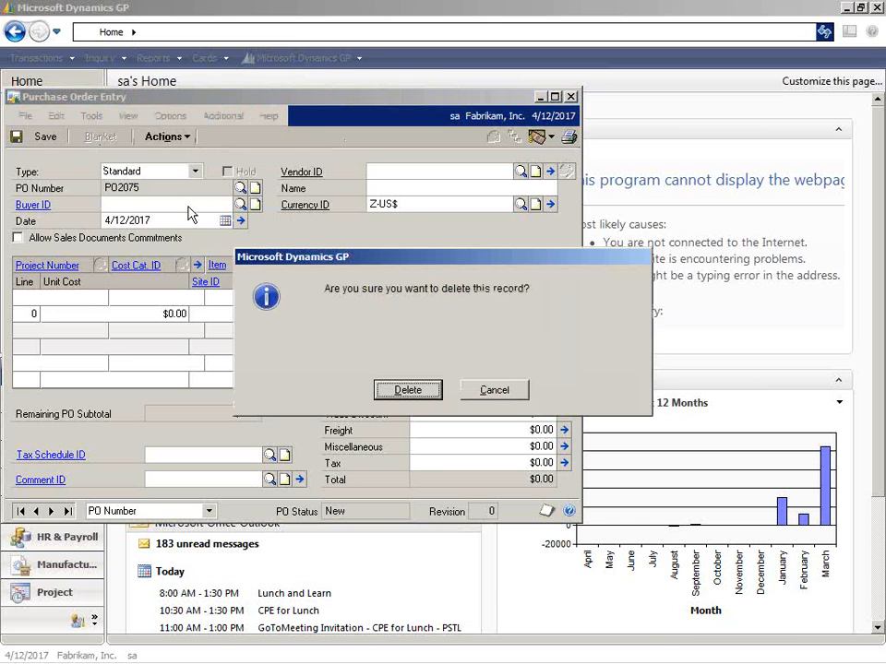
click(406, 389)
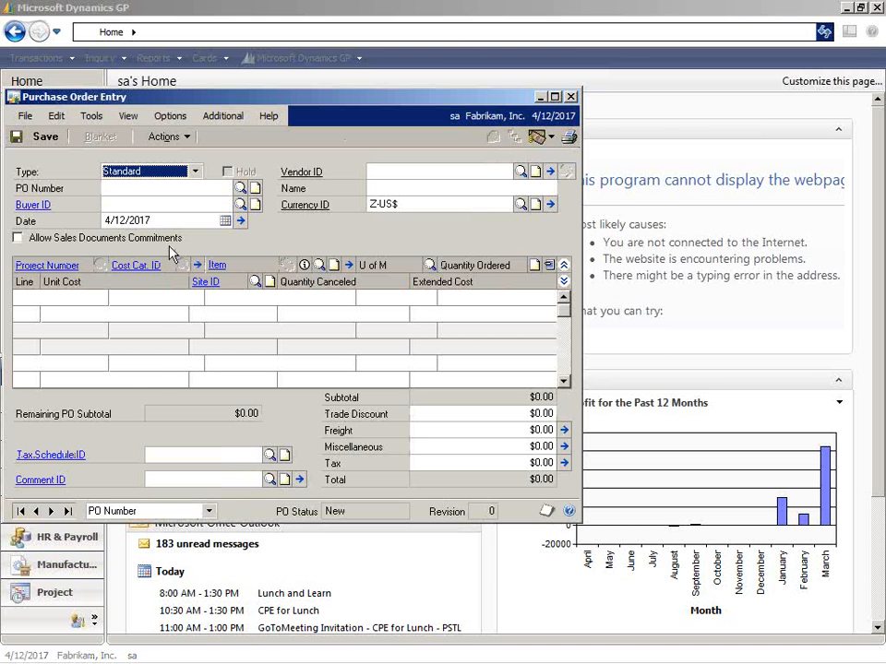
key(Tab)
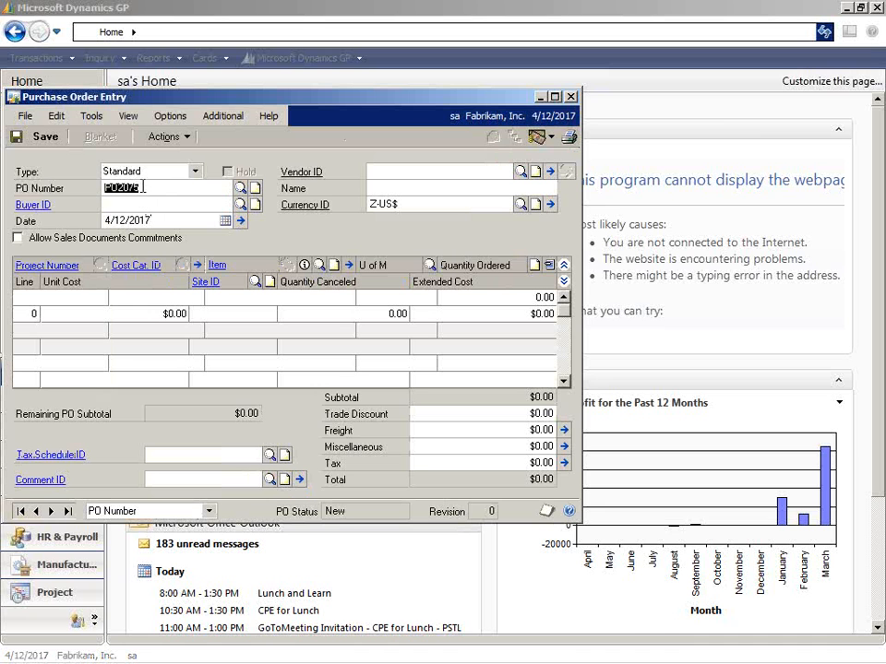
Recall the standard purchase order numbered one below the default PO number and delete it.
click(143, 188)
key(BackSpace)
text(4)
key(Tab)
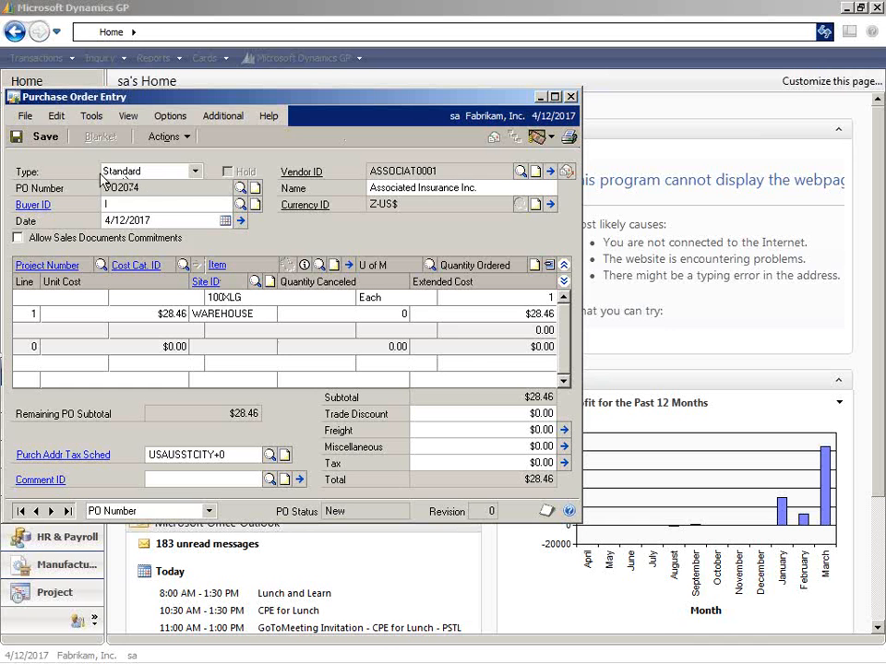
click(185, 138)
click(192, 208)
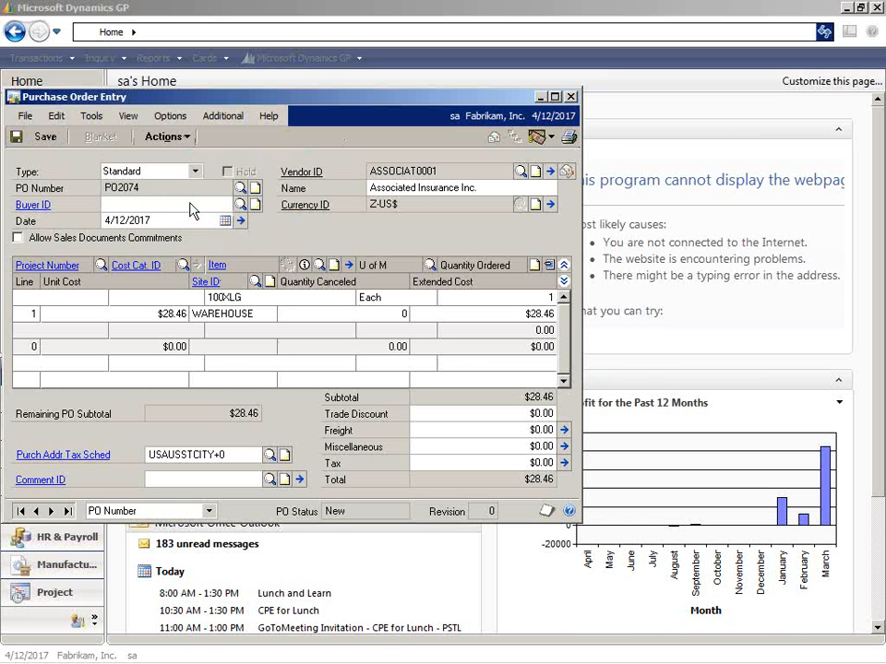
click(407, 332)
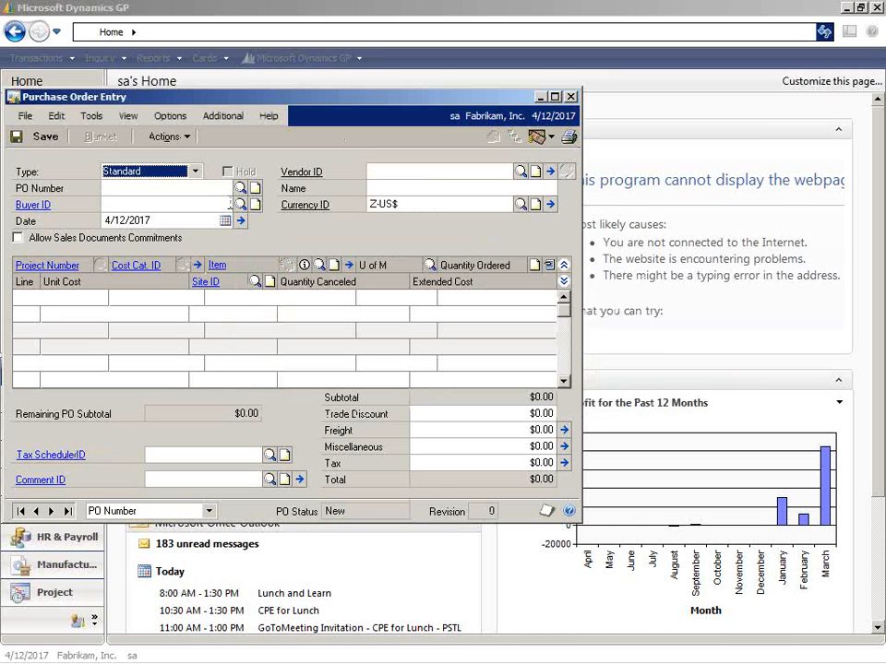
Start a new standard purchase order, replacing the default PO number with the one immediately above it.
key(Tab)
key(End)
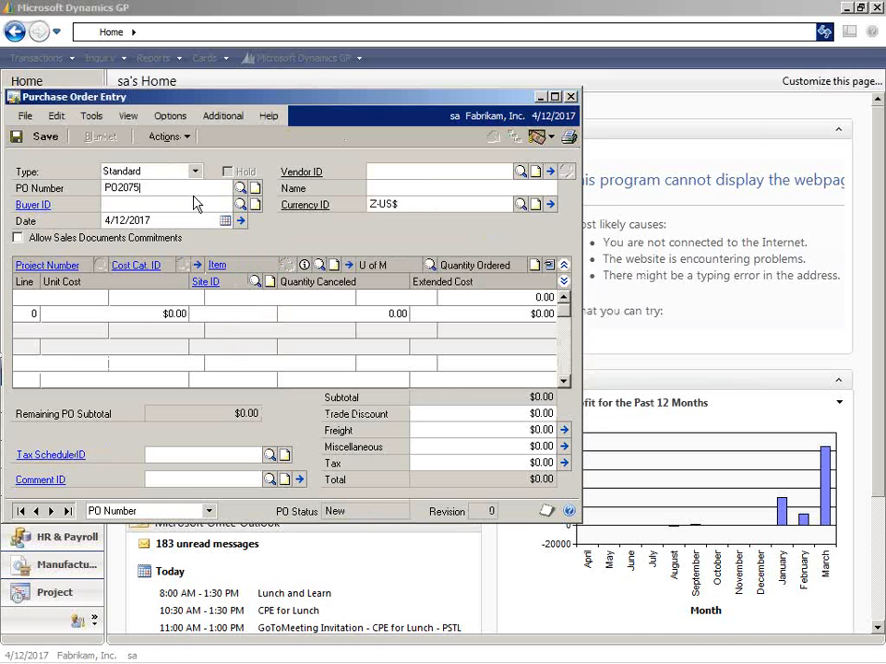
key(BackSpace)
text(6)
key(Tab)
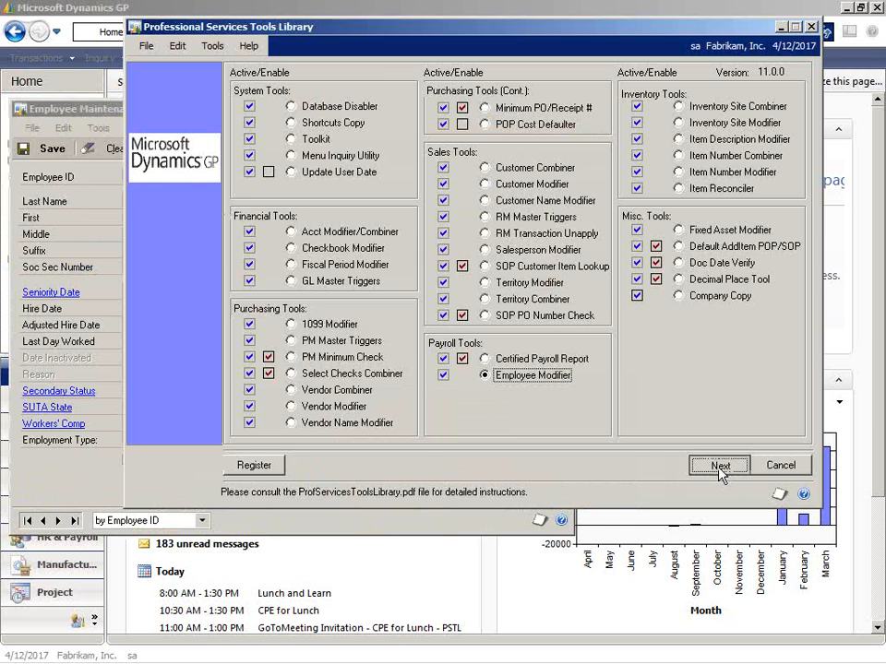
Open the Employee Modifier, try its import without validating an employee ID, and close the tool and the e-mail notification.
click(718, 467)
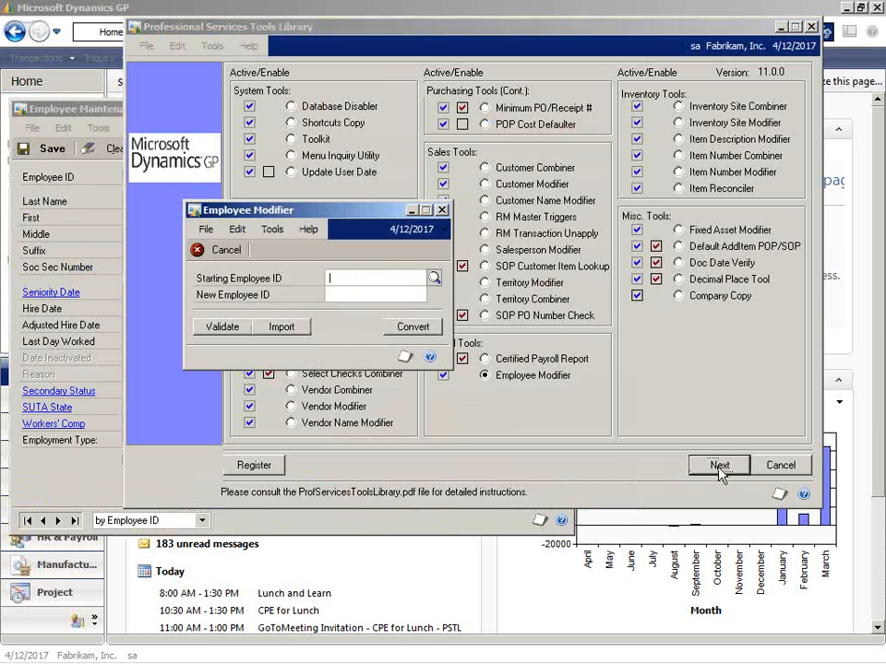
click(288, 328)
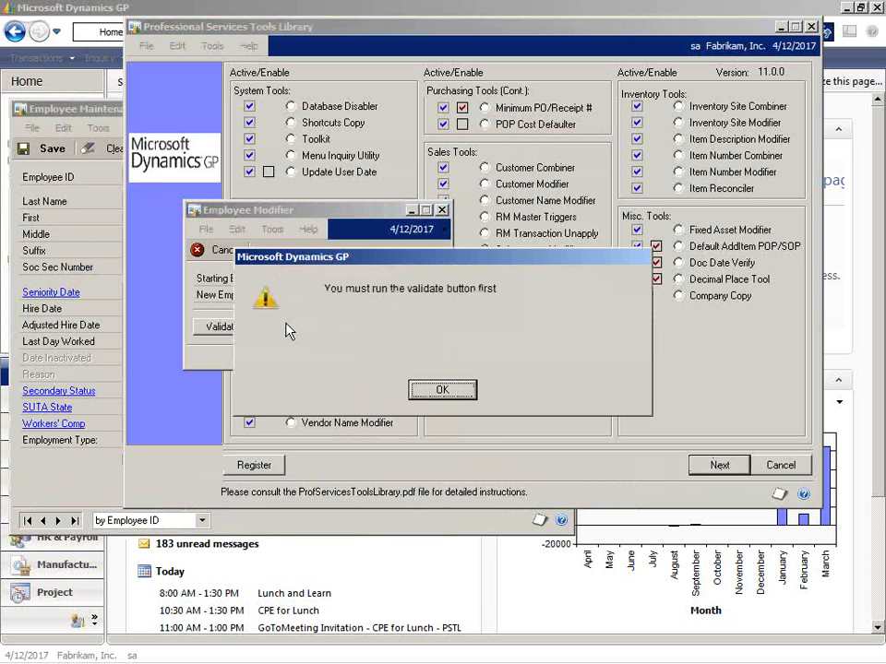
click(450, 390)
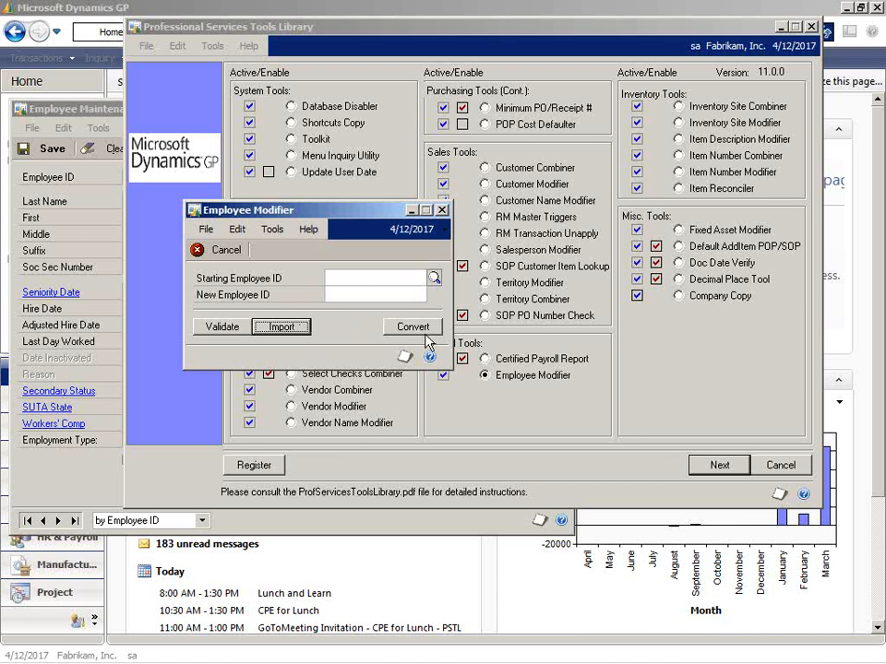
click(443, 212)
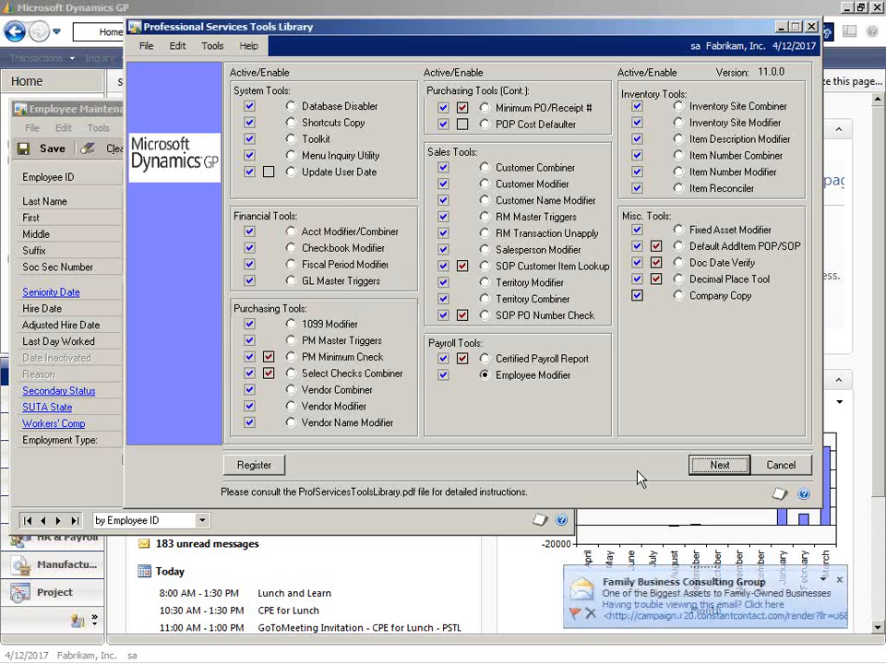
click(838, 581)
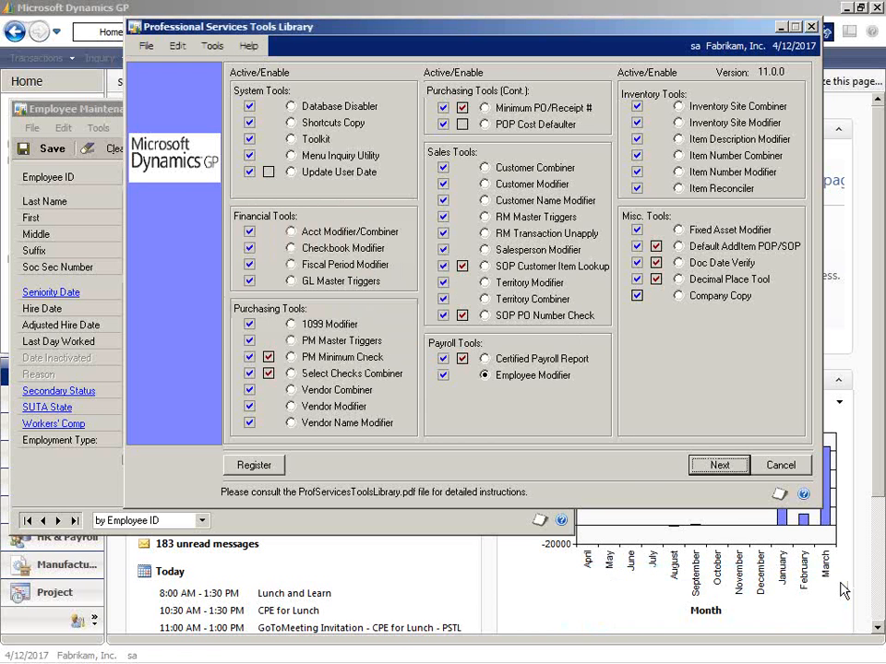